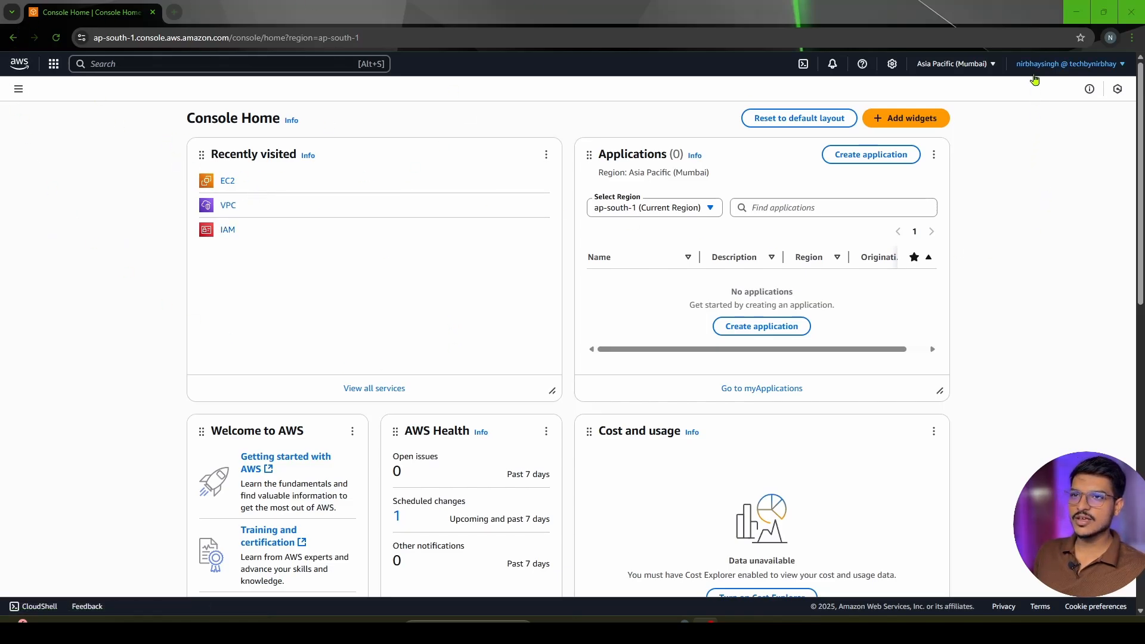
Find the EC2 service by searching for "ec2" and open its list of instances
key(alt+s)
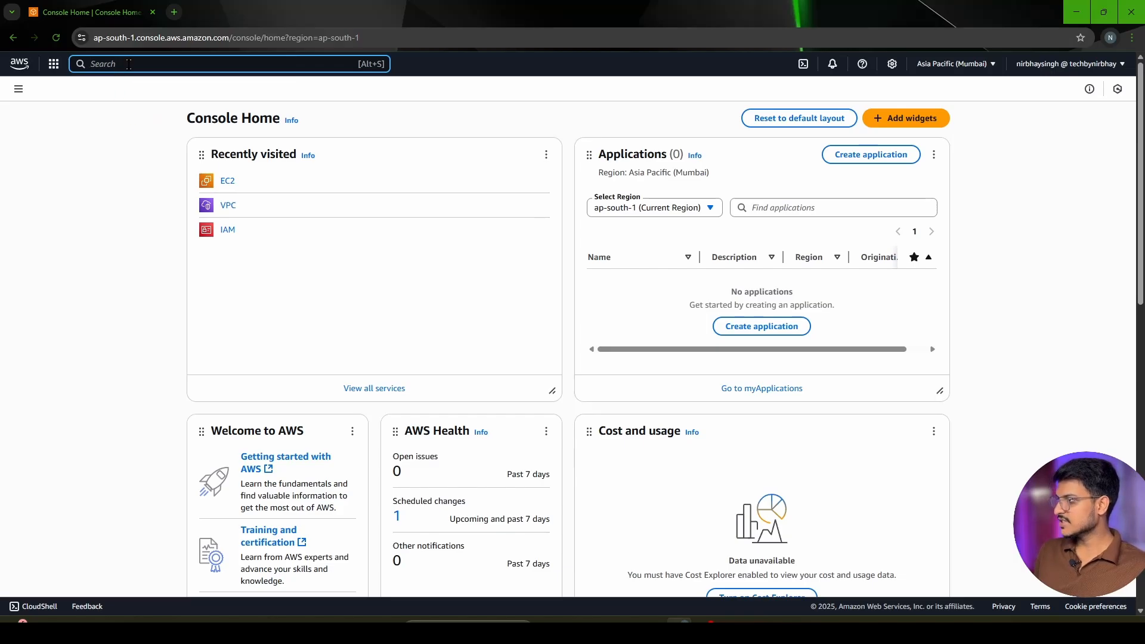
text(ec2)
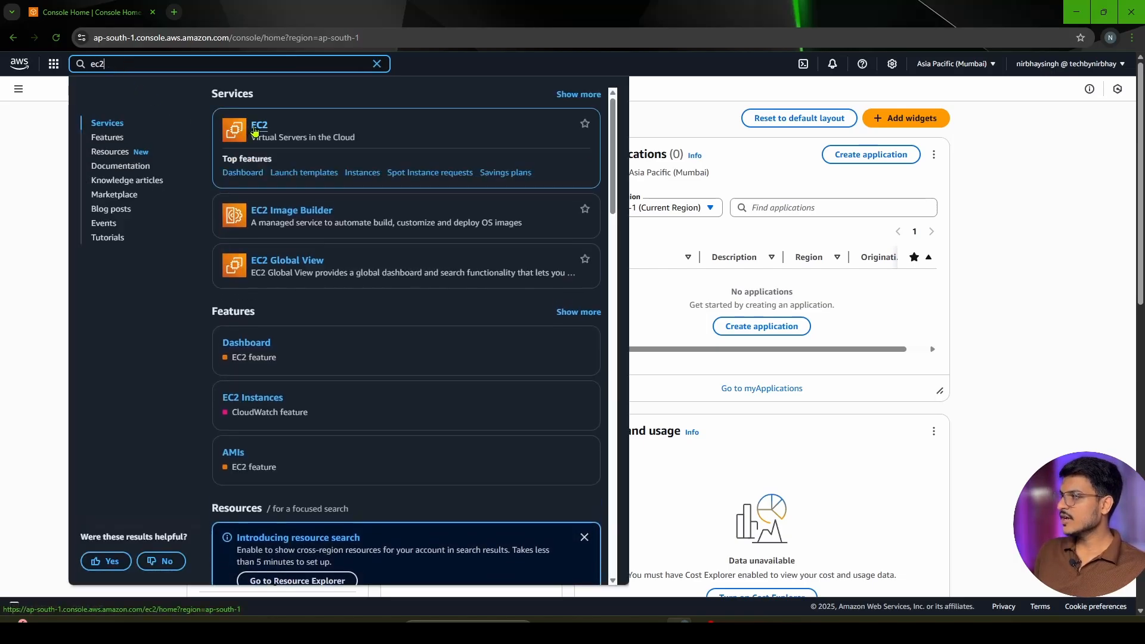
click(257, 131)
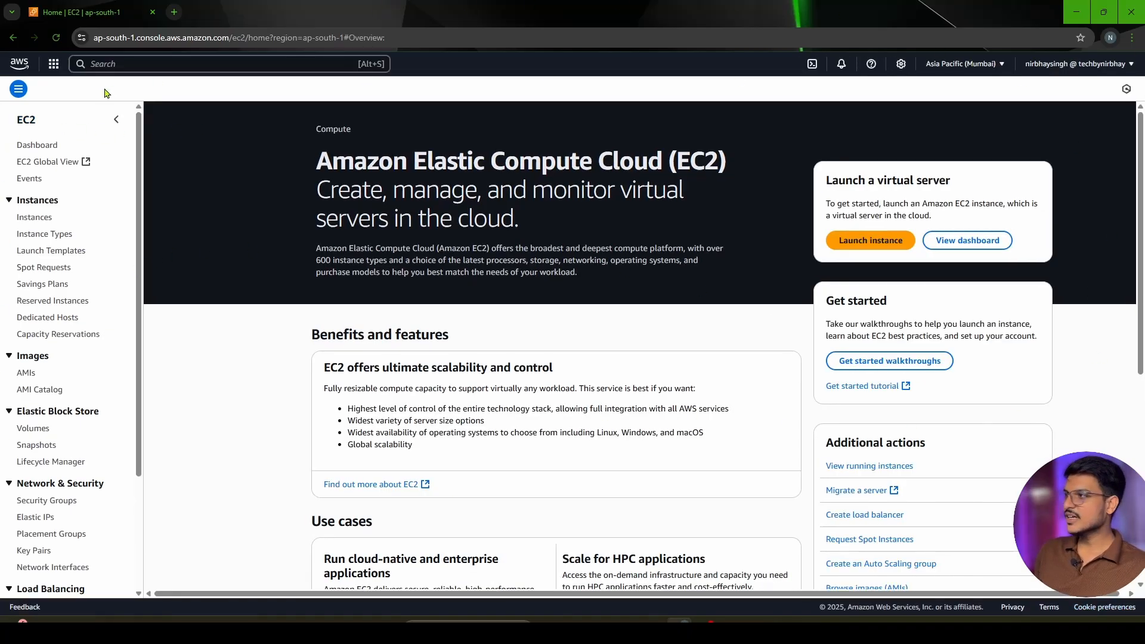
click(32, 219)
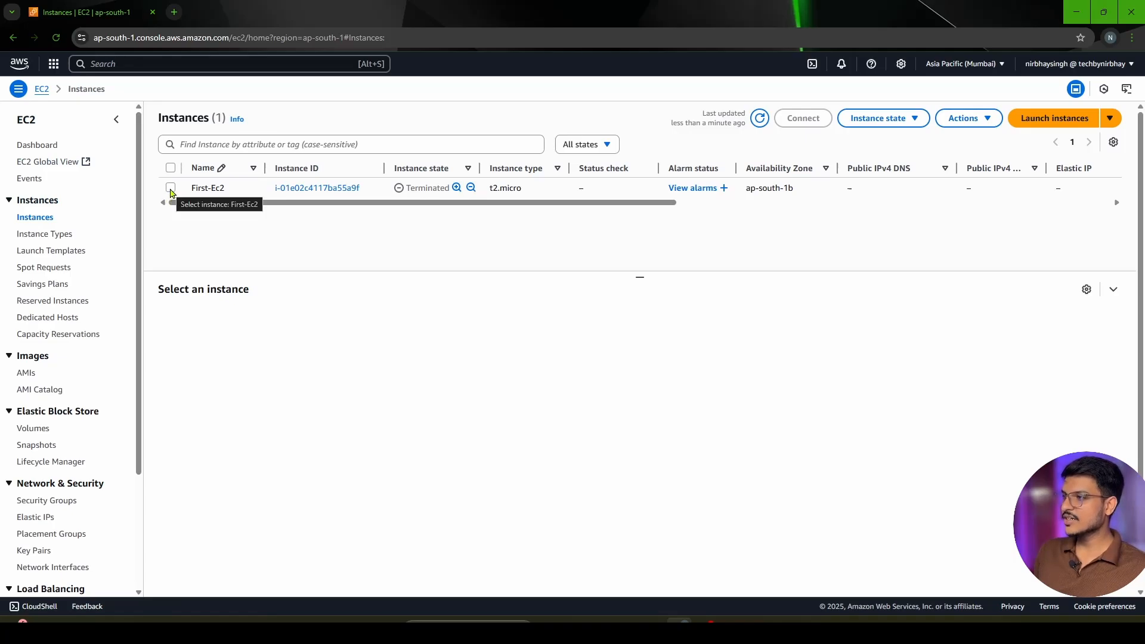
Start launching a new EC2 instance and name it MyFirstEc2
click(171, 188)
click(170, 189)
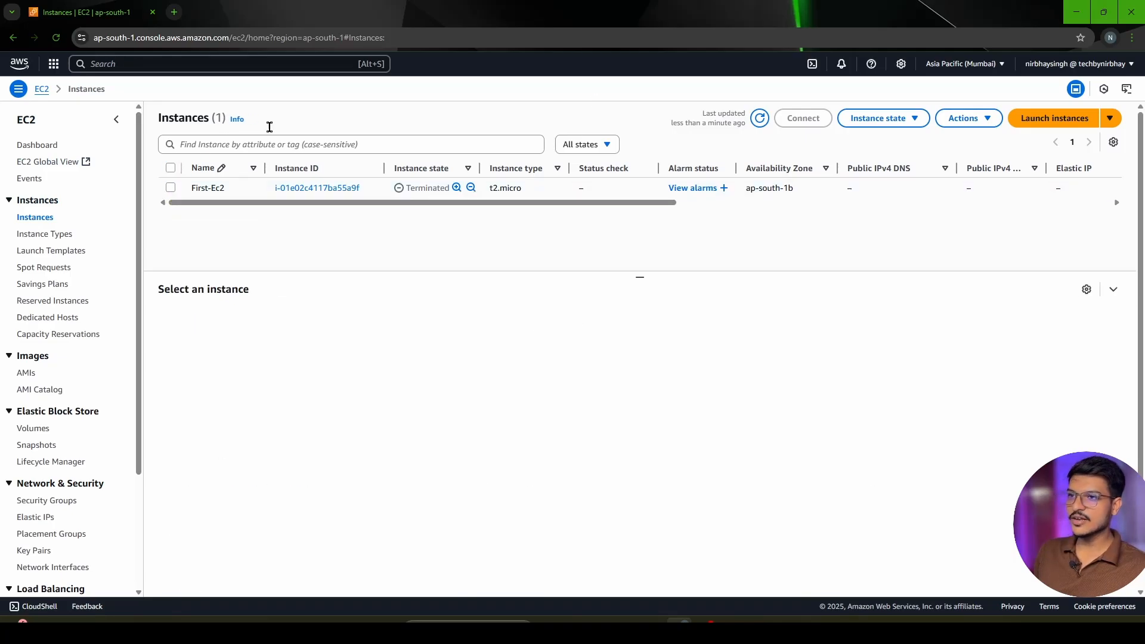
click(1020, 126)
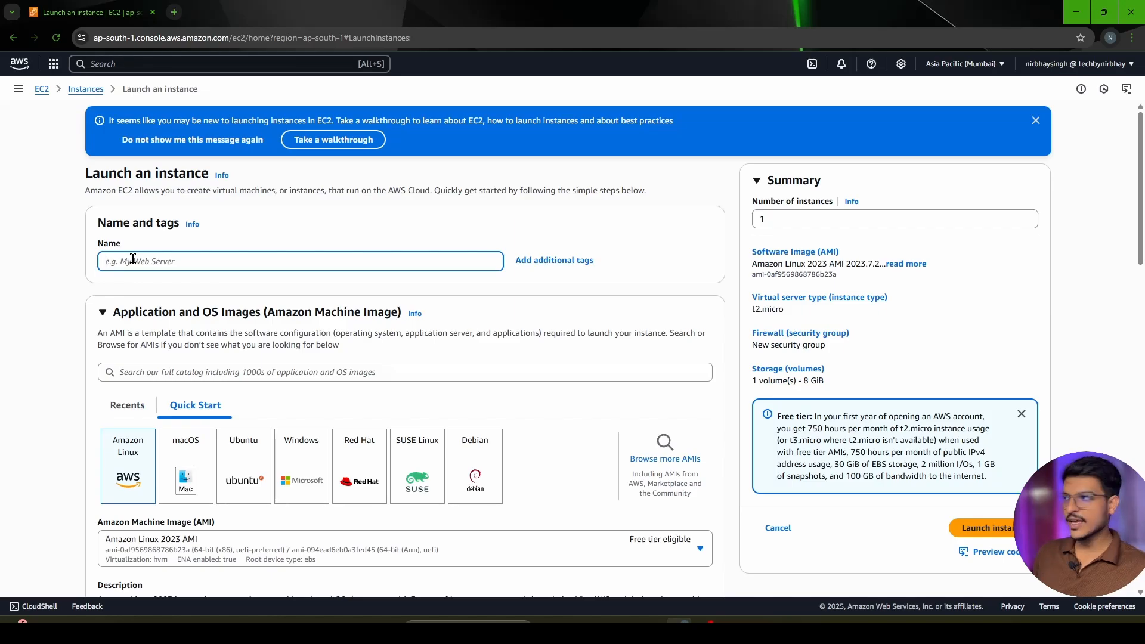
text(My)
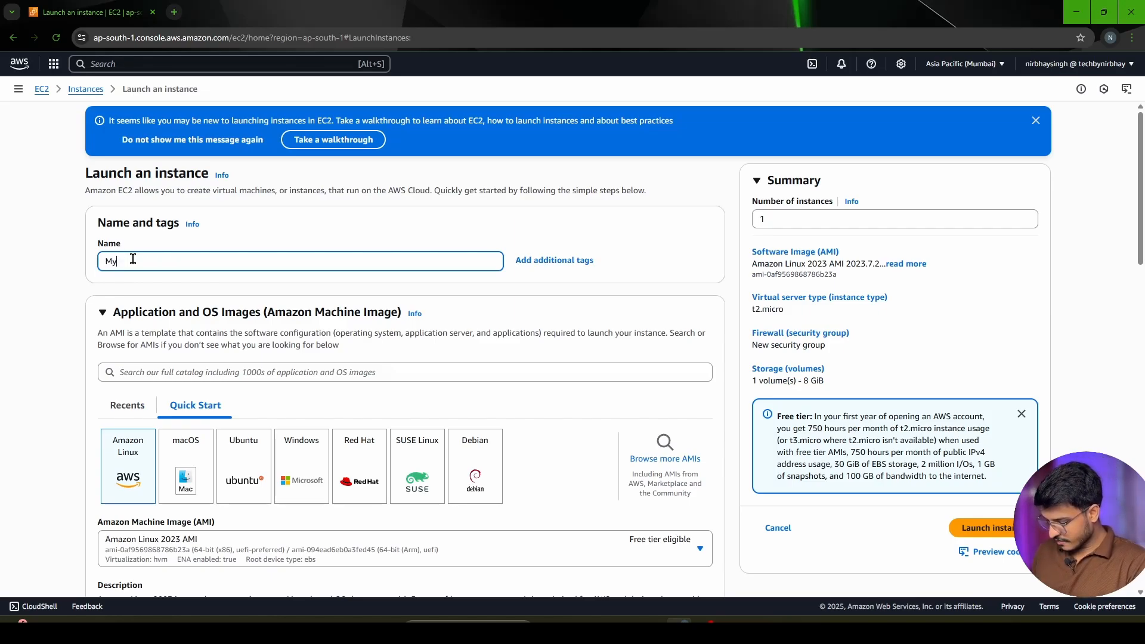
text(FirstEc2)
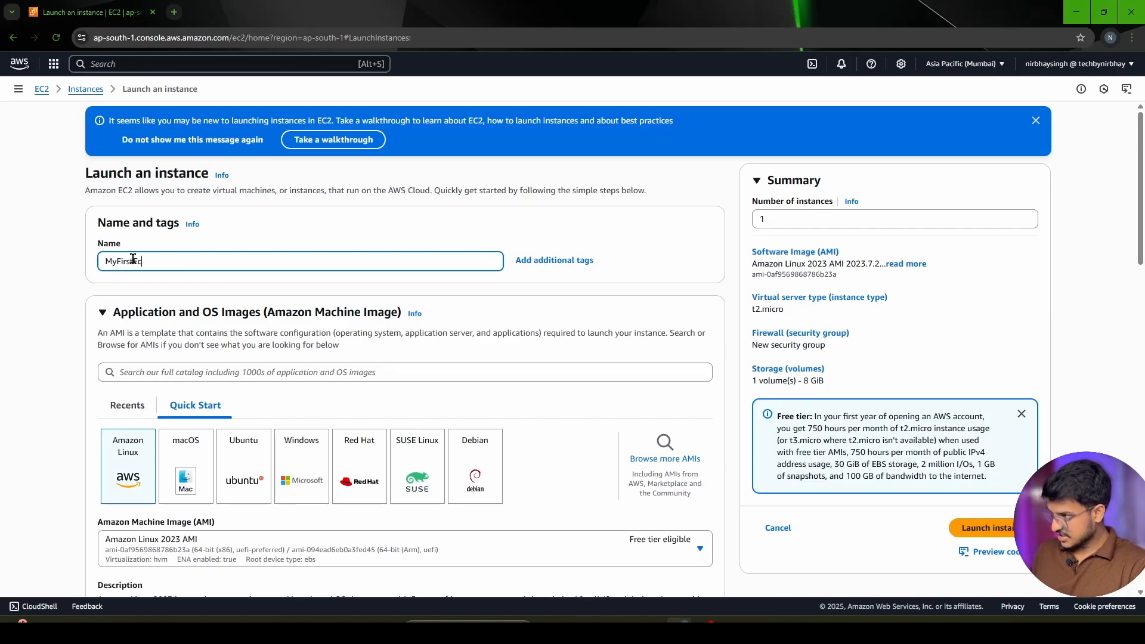
Expand the instance's tag settings and apply the Name tag to Volumes and Network interfaces as well
click(527, 266)
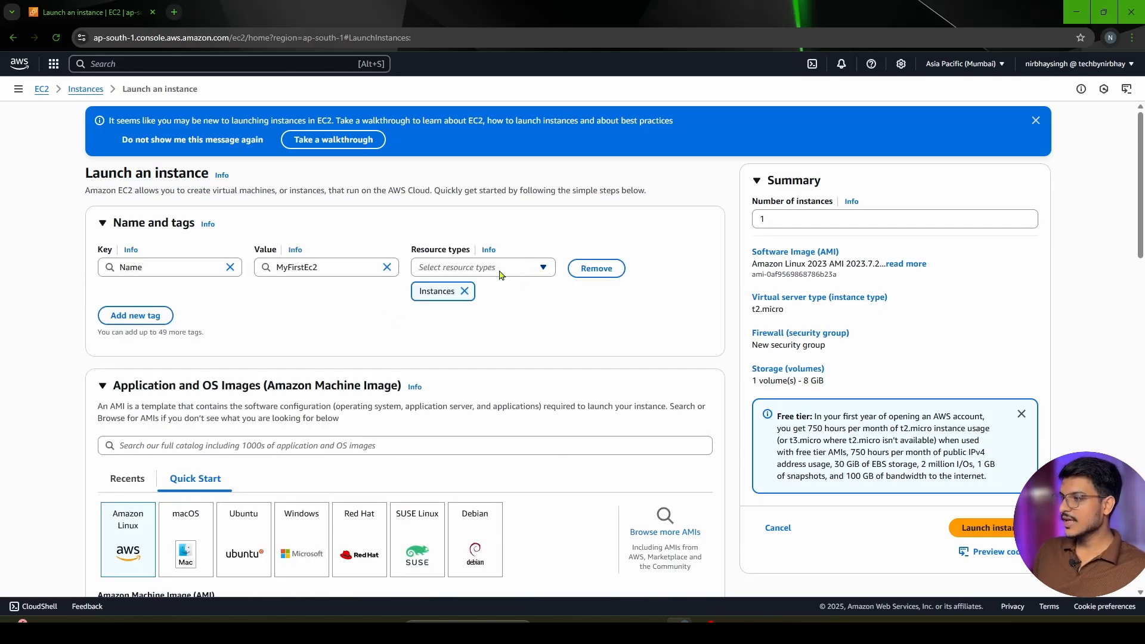
click(499, 269)
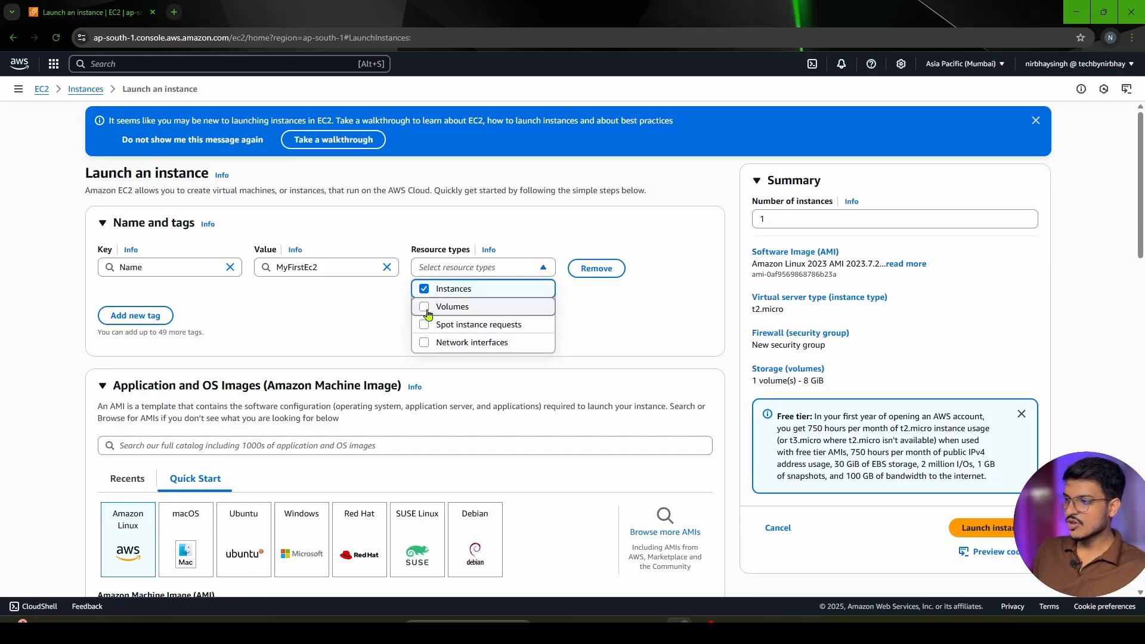
click(424, 342)
click(370, 314)
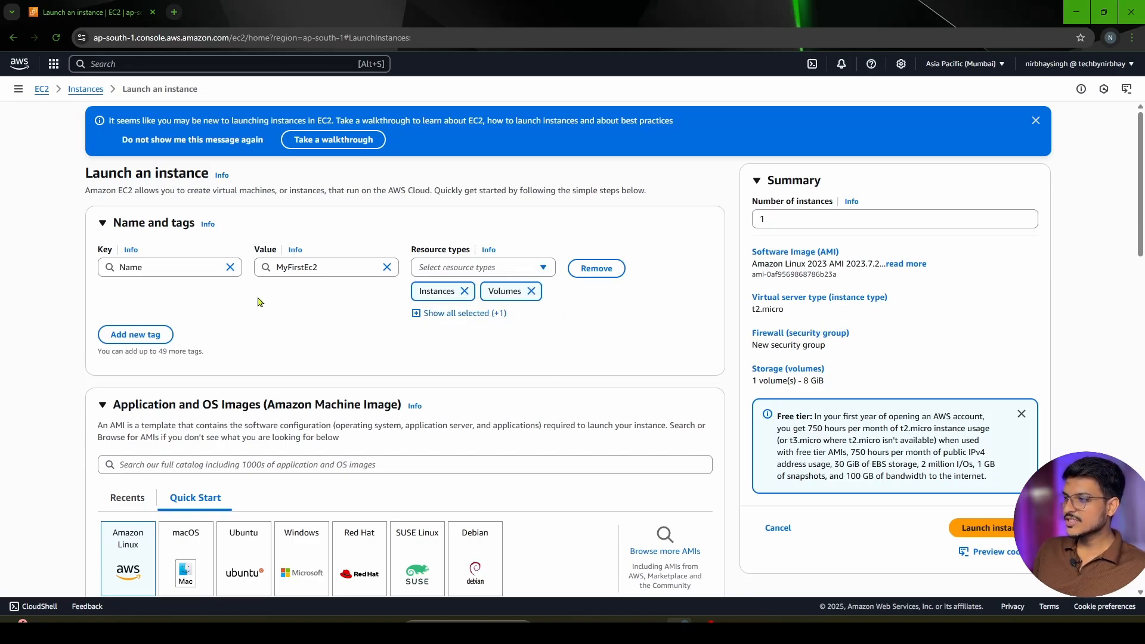
Review the Name tag's key, value and selected resource types
click(182, 268)
double_click(181, 268)
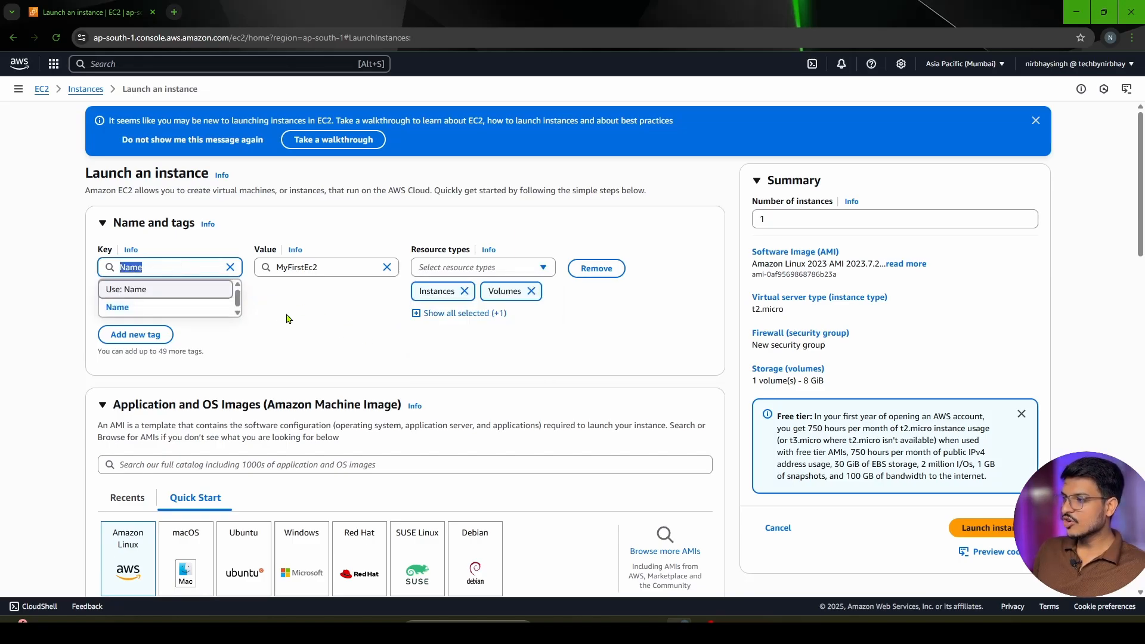
click(322, 262)
drag(322, 267, 270, 267)
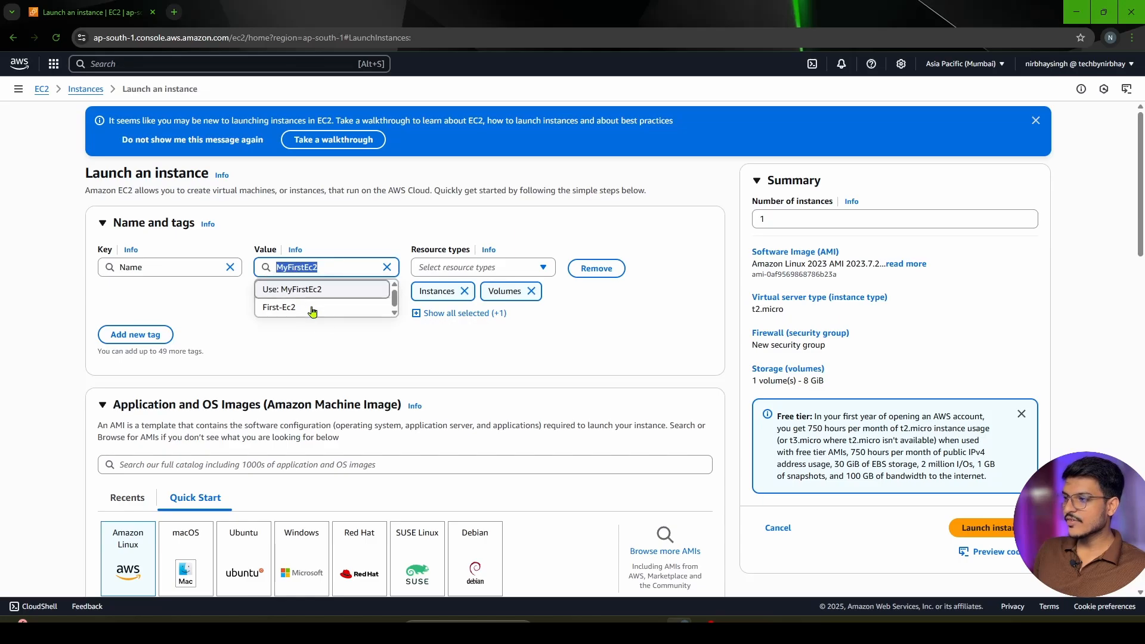
click(361, 349)
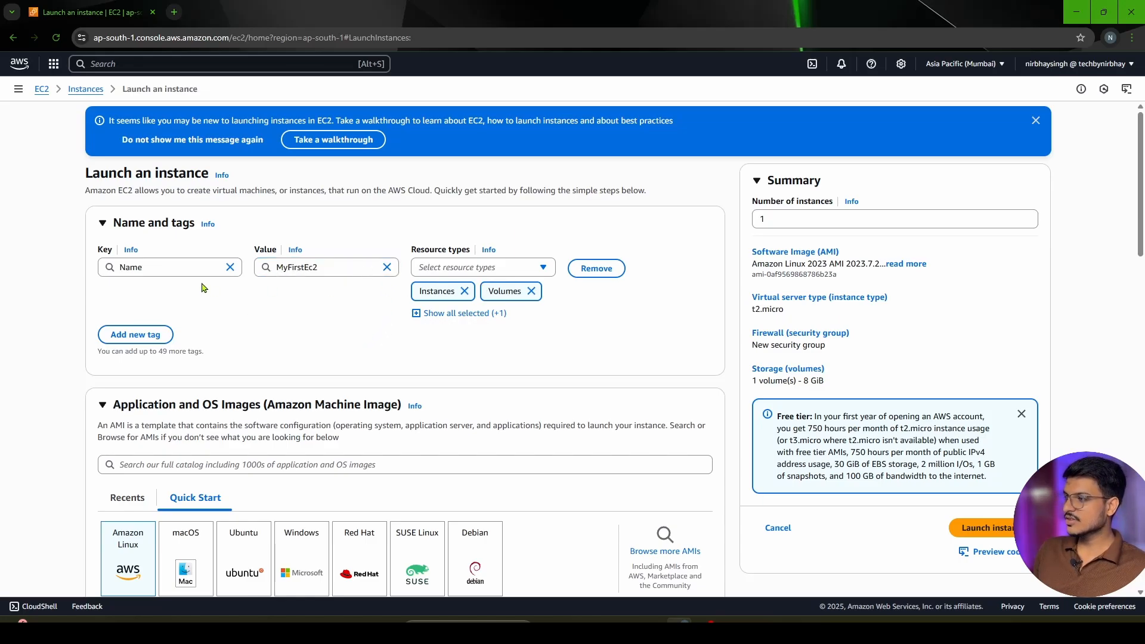
click(468, 272)
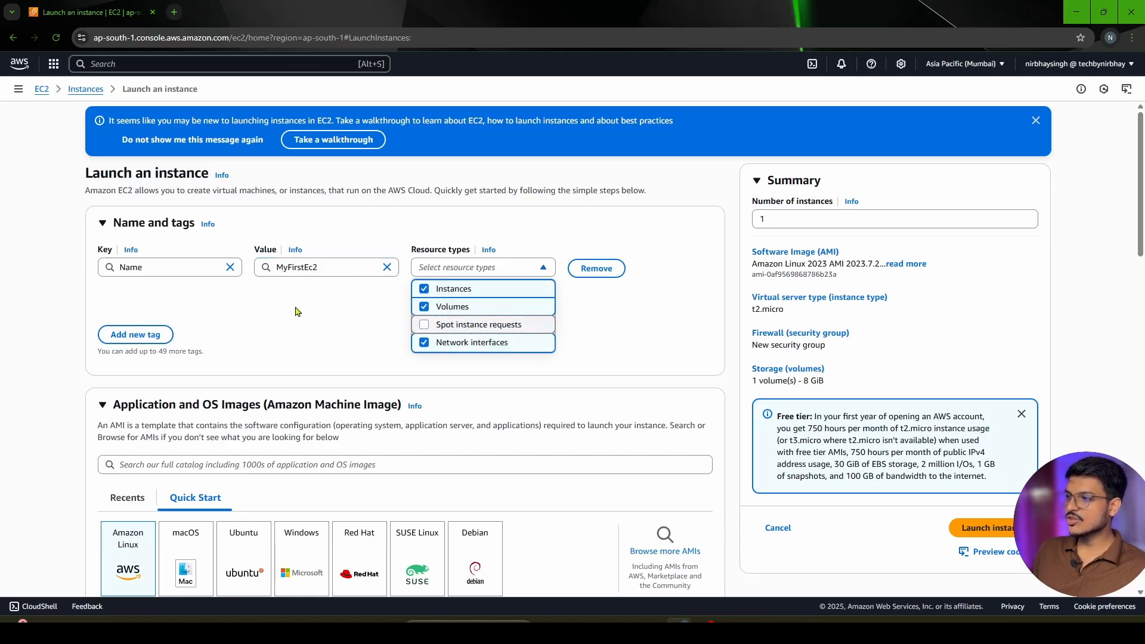
click(297, 326)
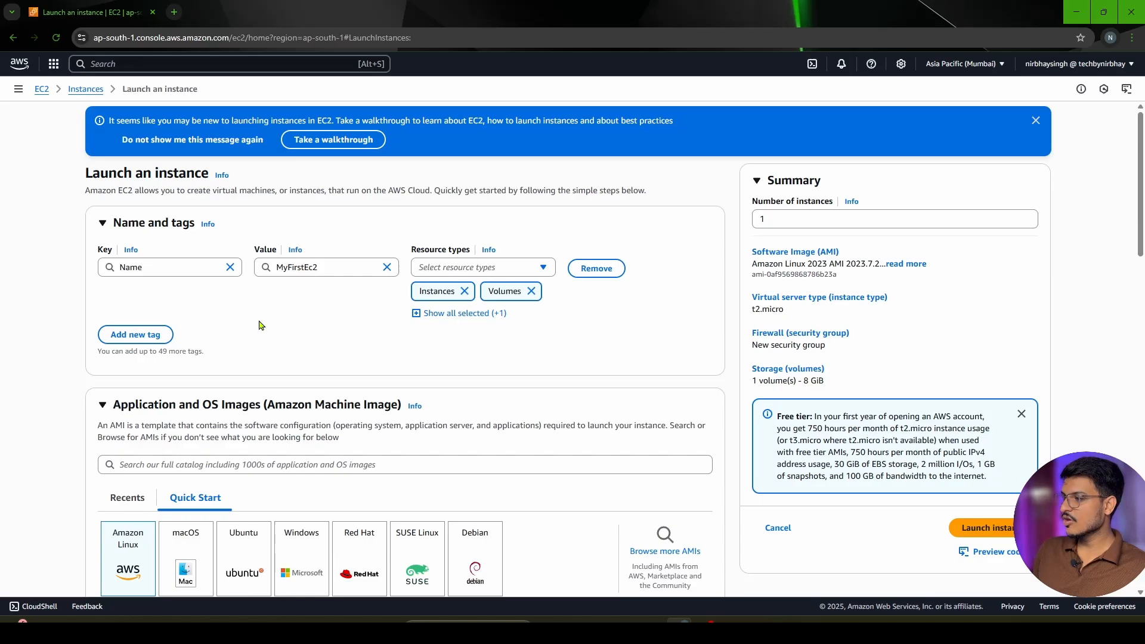
Add a second tag to the instance with the key Env and the value Prod
click(119, 336)
click(160, 349)
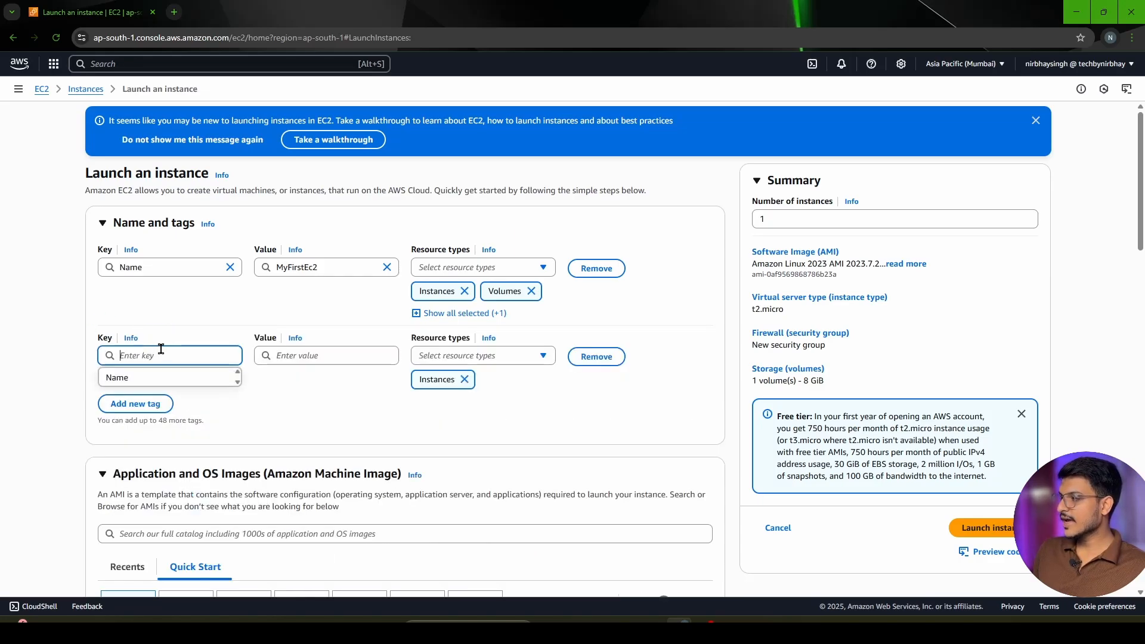
text(Env)
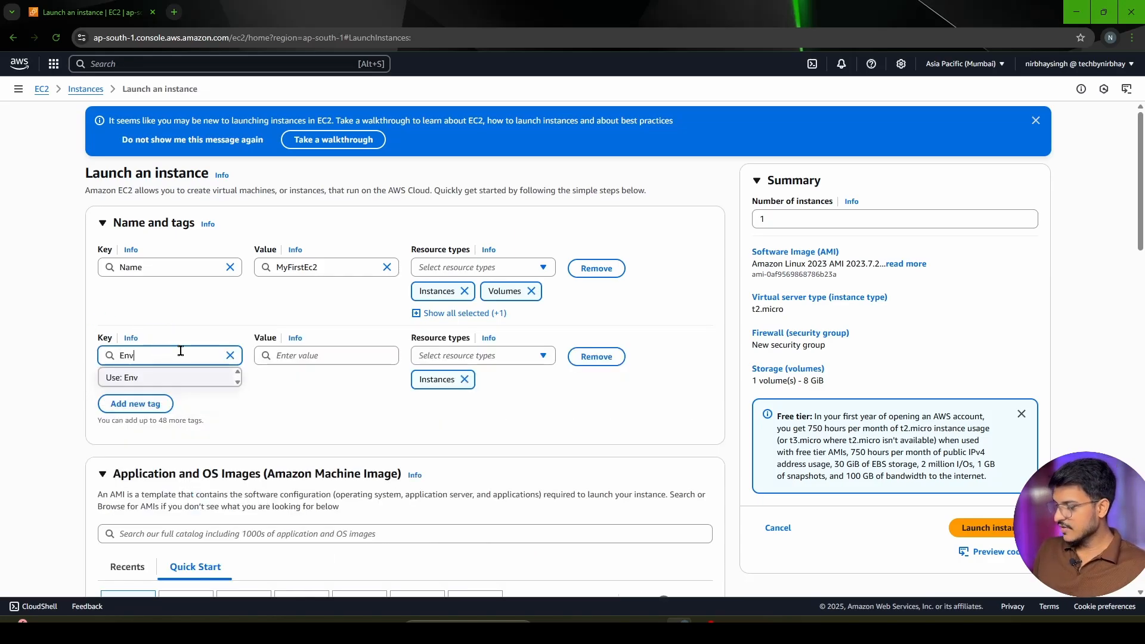
click(290, 356)
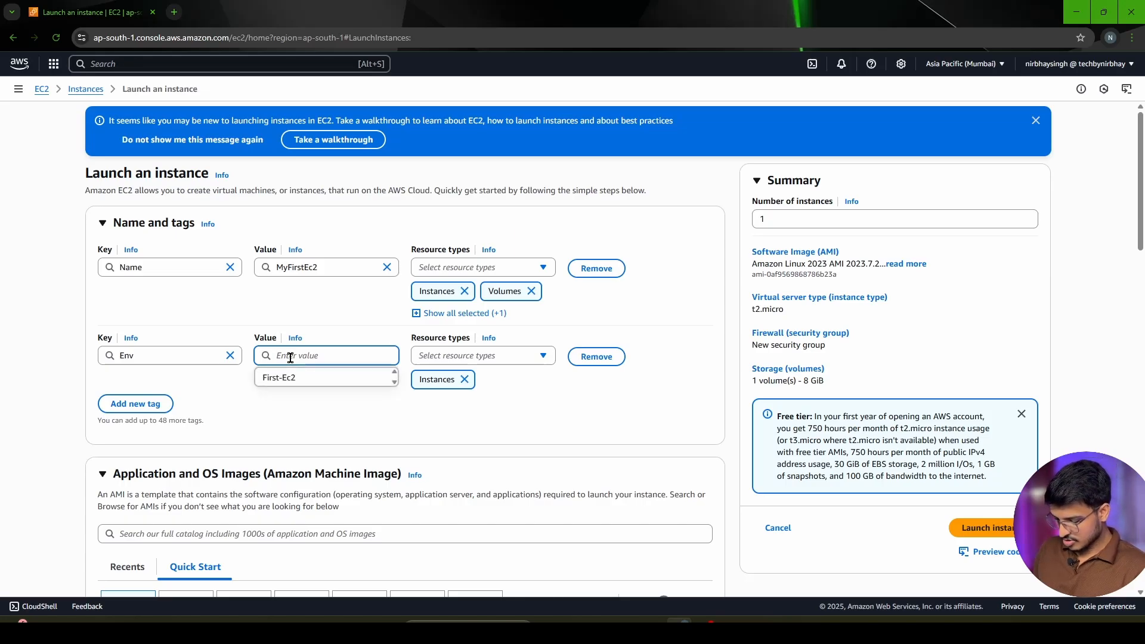
text(Prod)
click(462, 425)
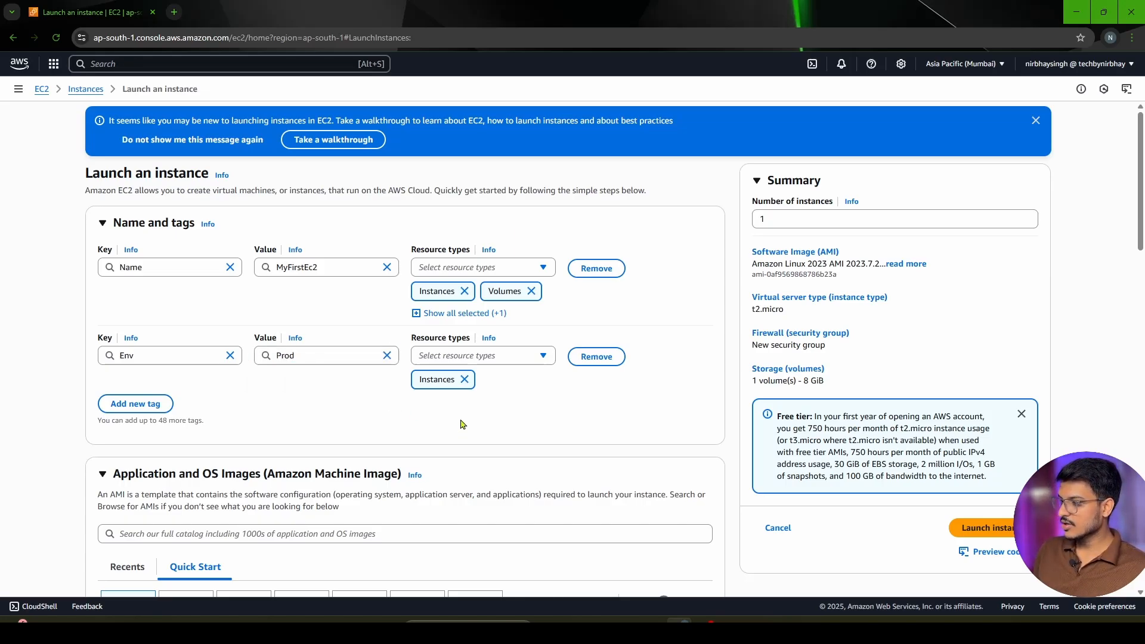
Remove the Env tag from the instance
drag(173, 269, 107, 276)
click(352, 304)
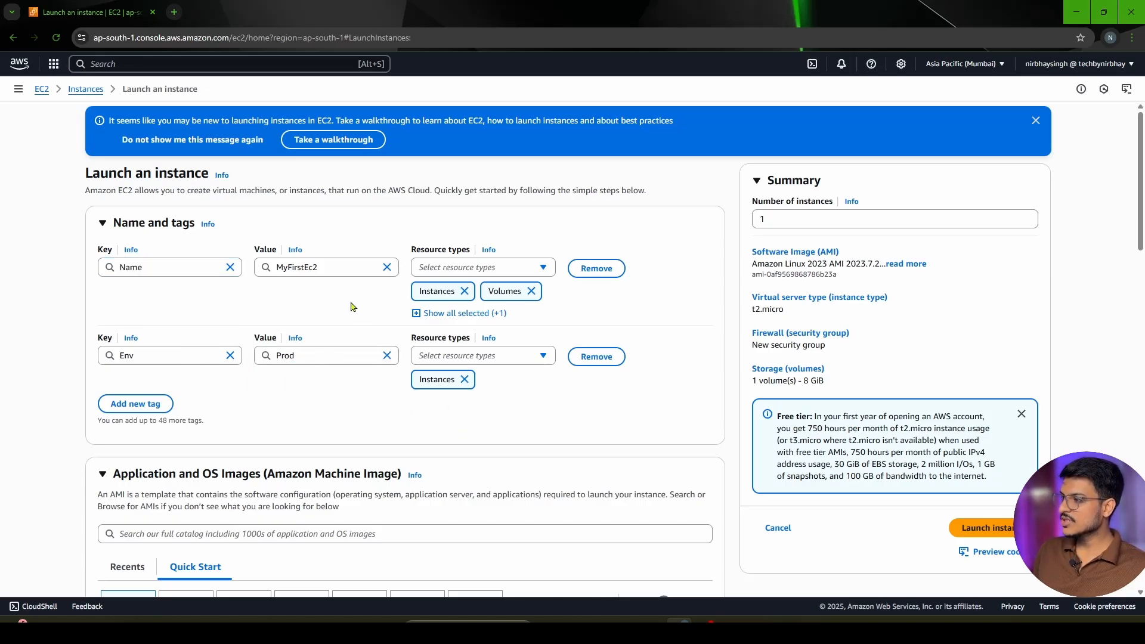
click(596, 356)
Examine the operating system choices and the available Amazon Linux machine images, including which are free tier eligible
scroll(382, 398, down, 4)
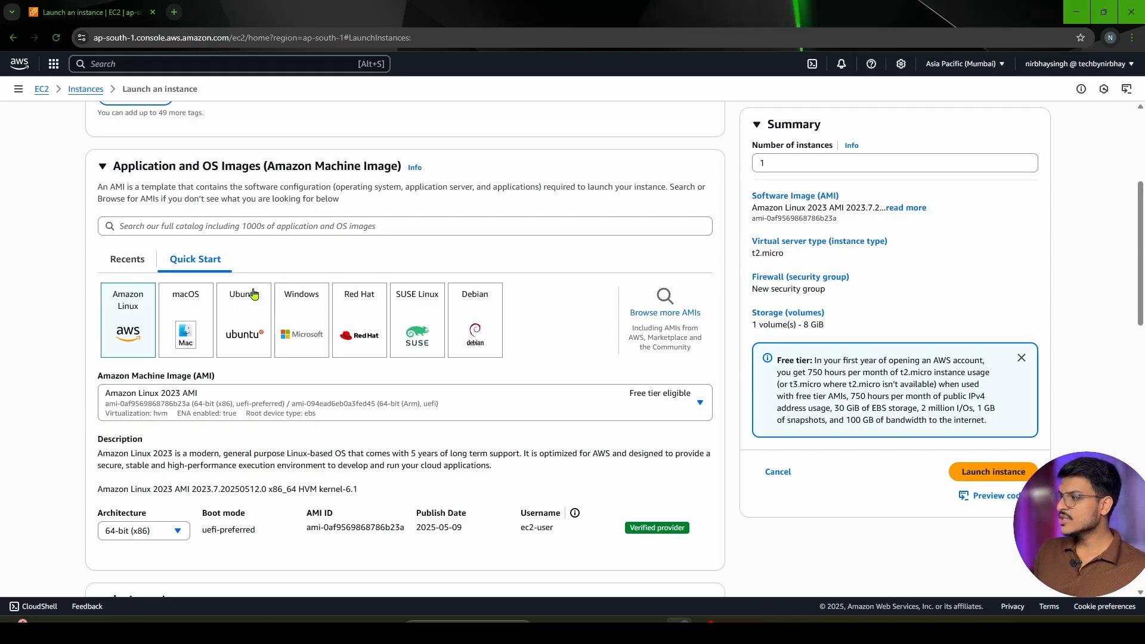
scroll(184, 369, down, 1)
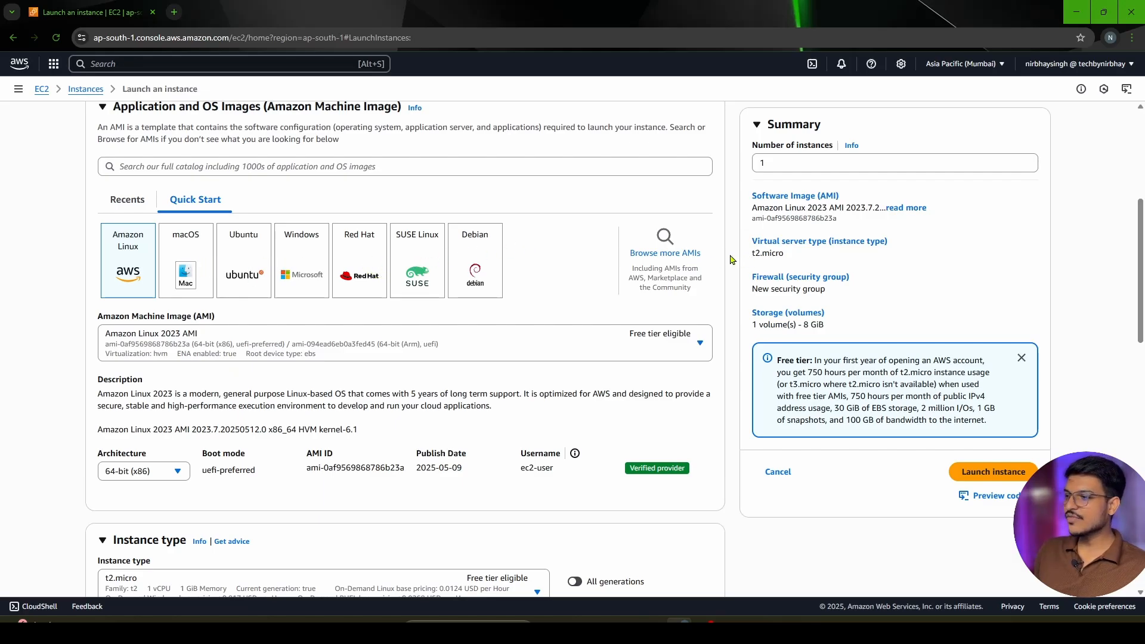
scroll(409, 283, down, 1)
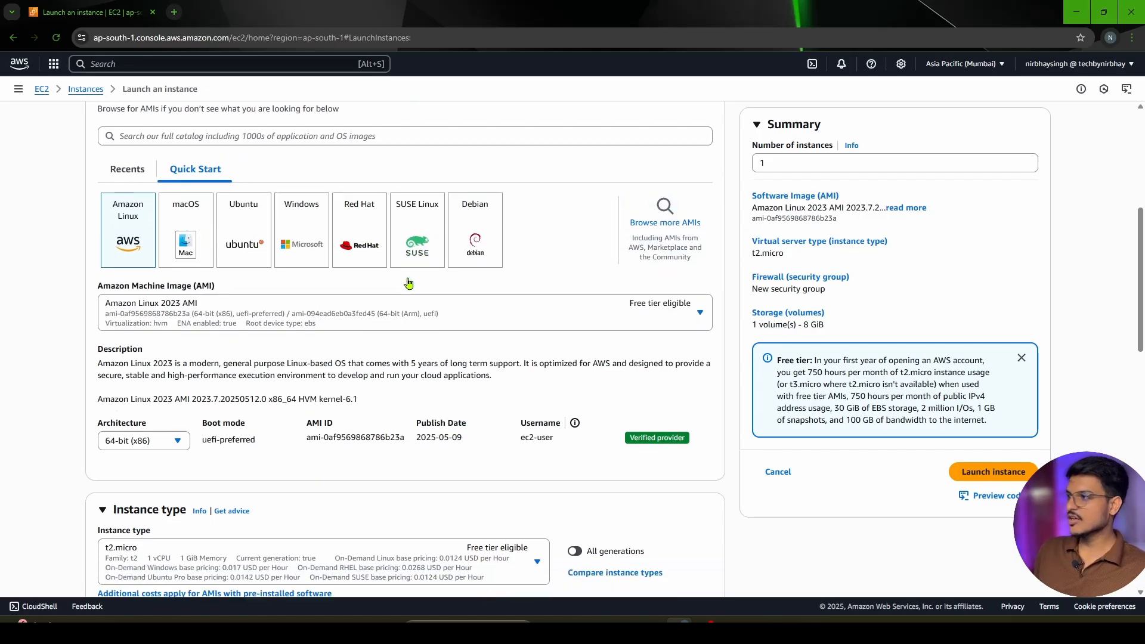
scroll(409, 284, down, 1)
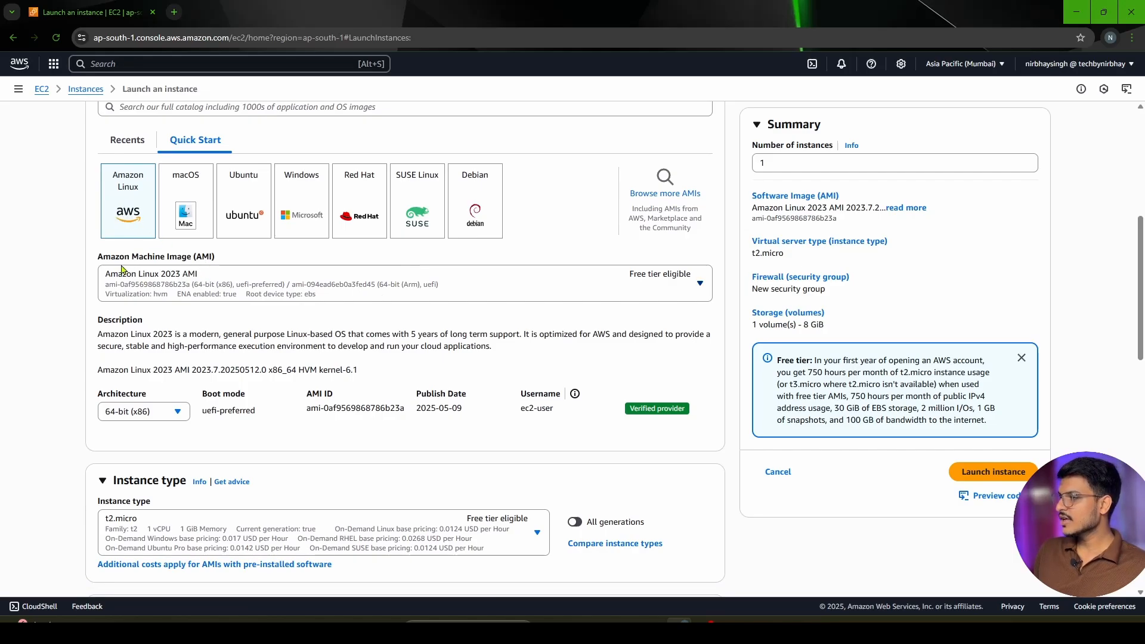
drag(99, 260, 236, 260)
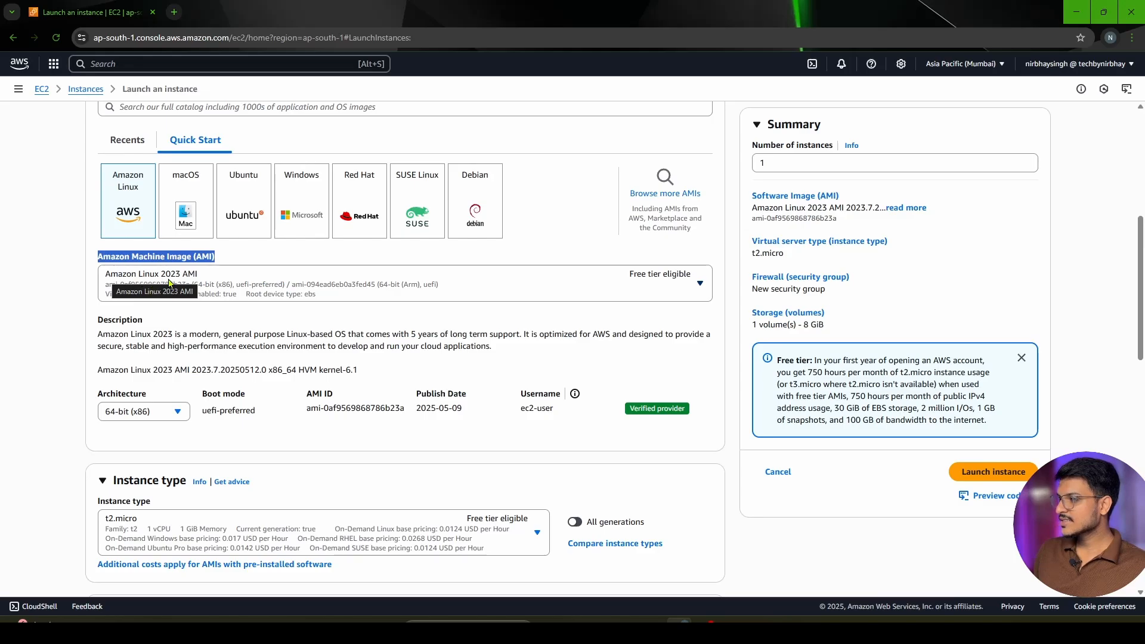
click(237, 284)
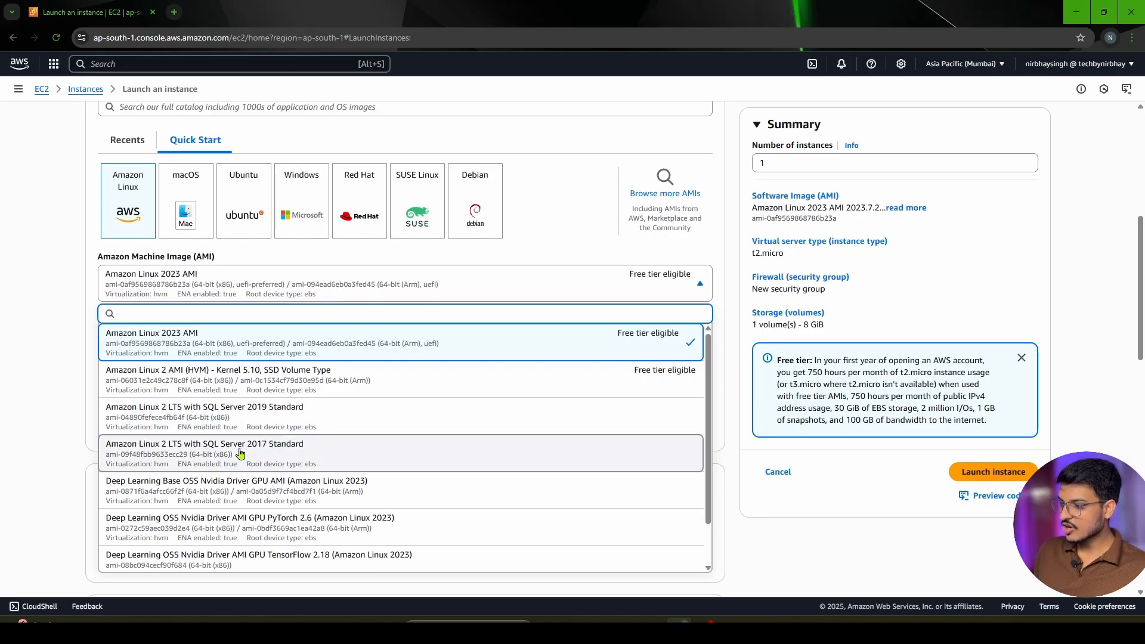
scroll(270, 468, down, 1)
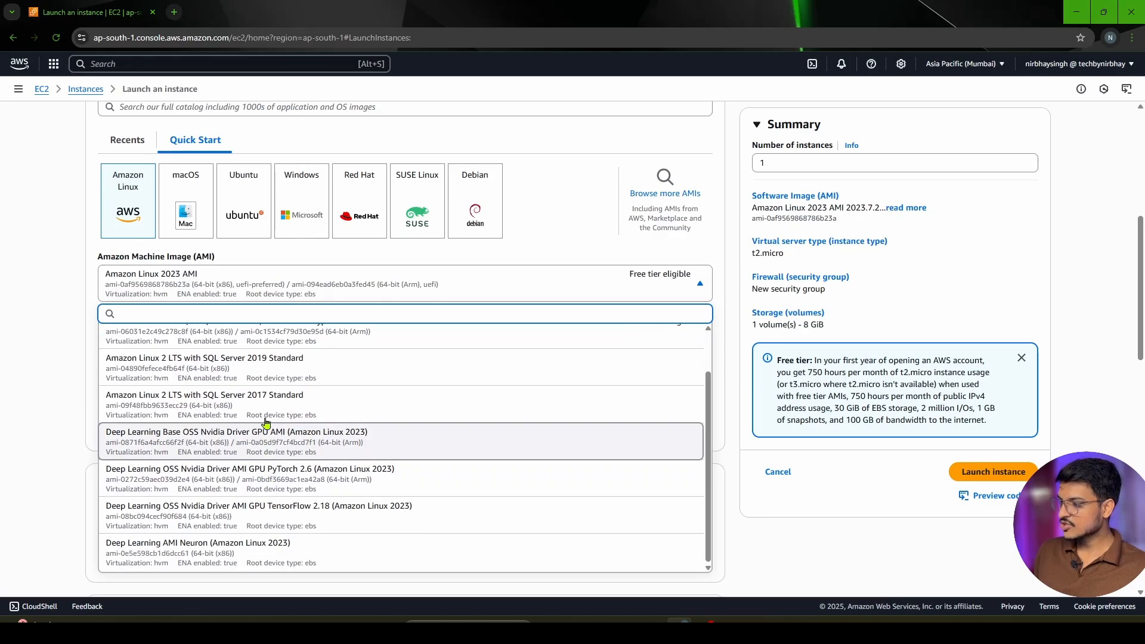
scroll(357, 453, up, 1)
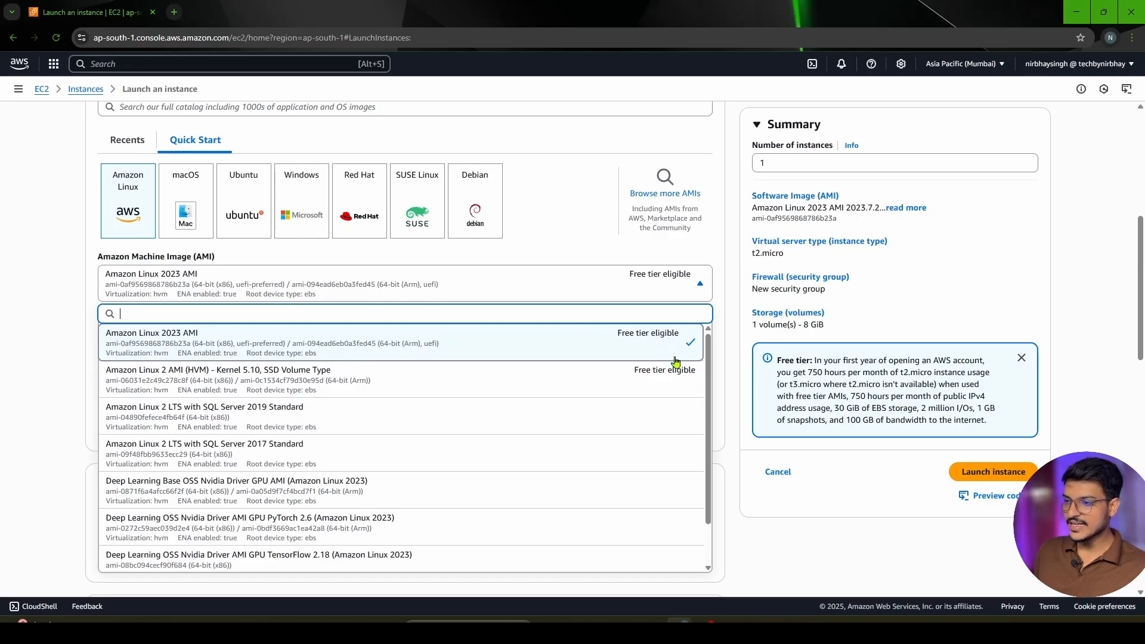
click(785, 541)
Check the architecture options offered for the Amazon Linux 2023 AMI
scroll(457, 429, down, 2)
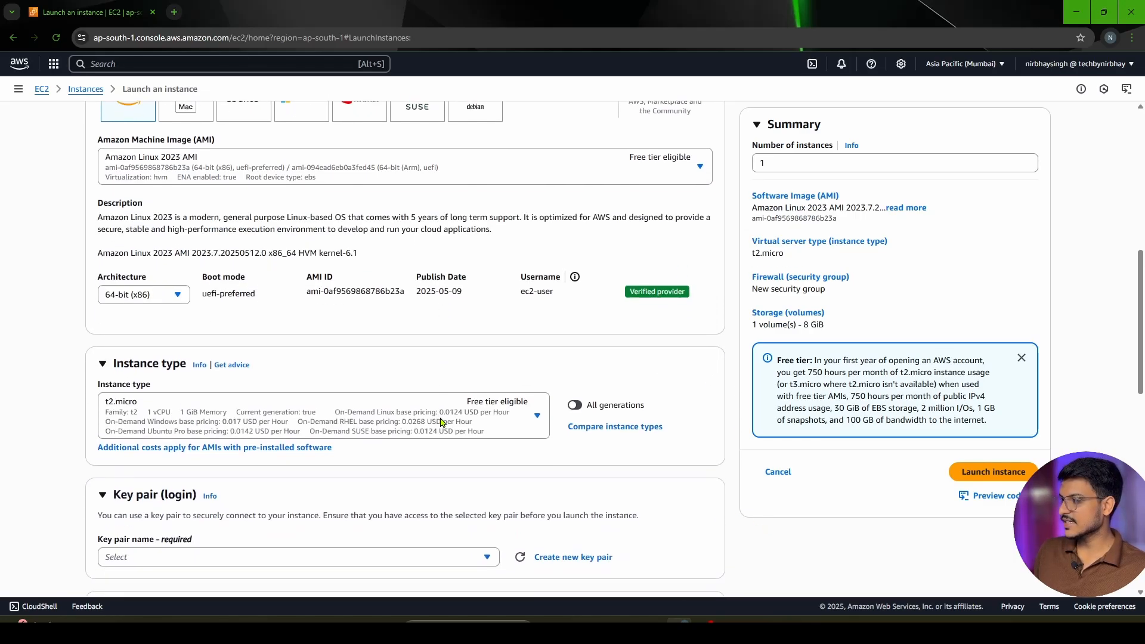
scroll(442, 422, up, 2)
scroll(190, 307, down, 2)
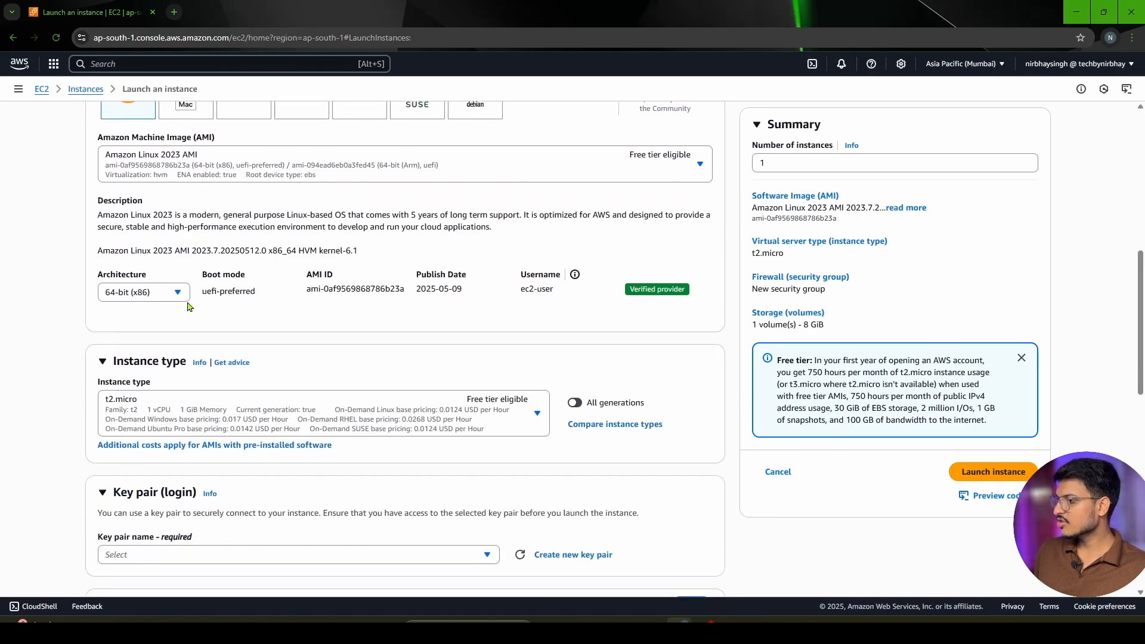
click(160, 294)
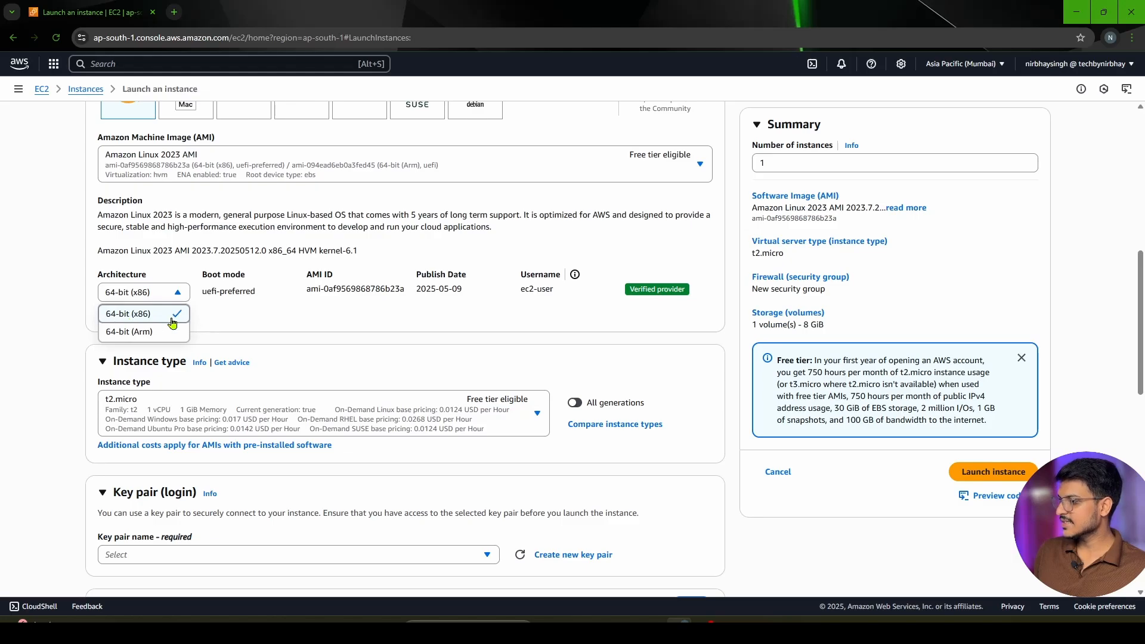
click(253, 325)
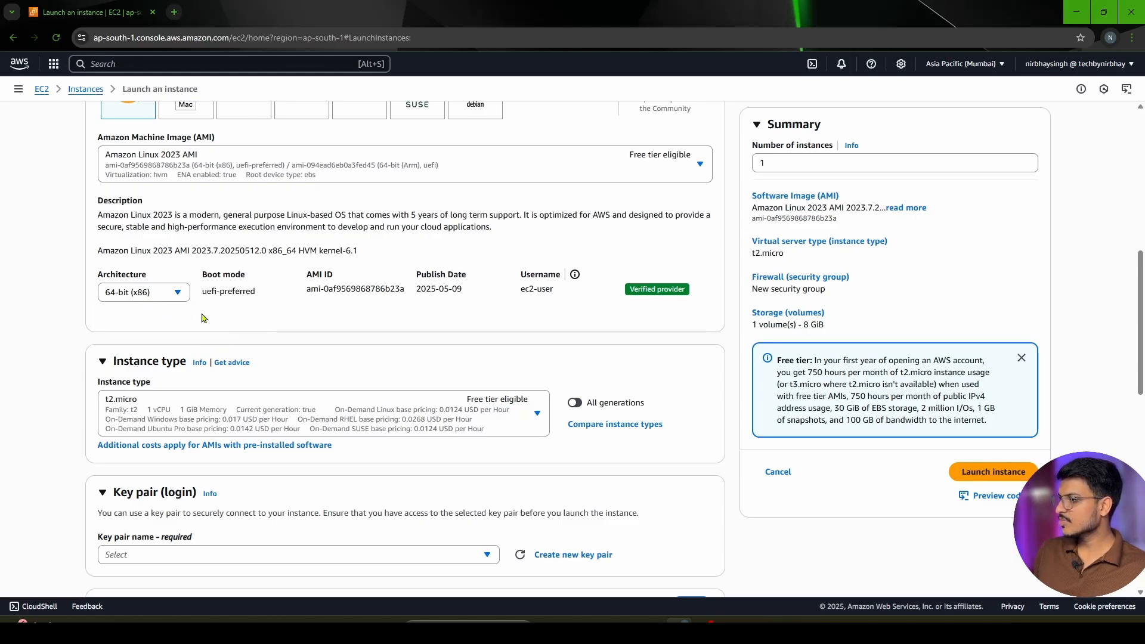
Review the available instance types with their vCPU, memory and hourly pricing, leaving t2.micro selected
scroll(203, 319, down, 1)
scroll(190, 266, down, 1)
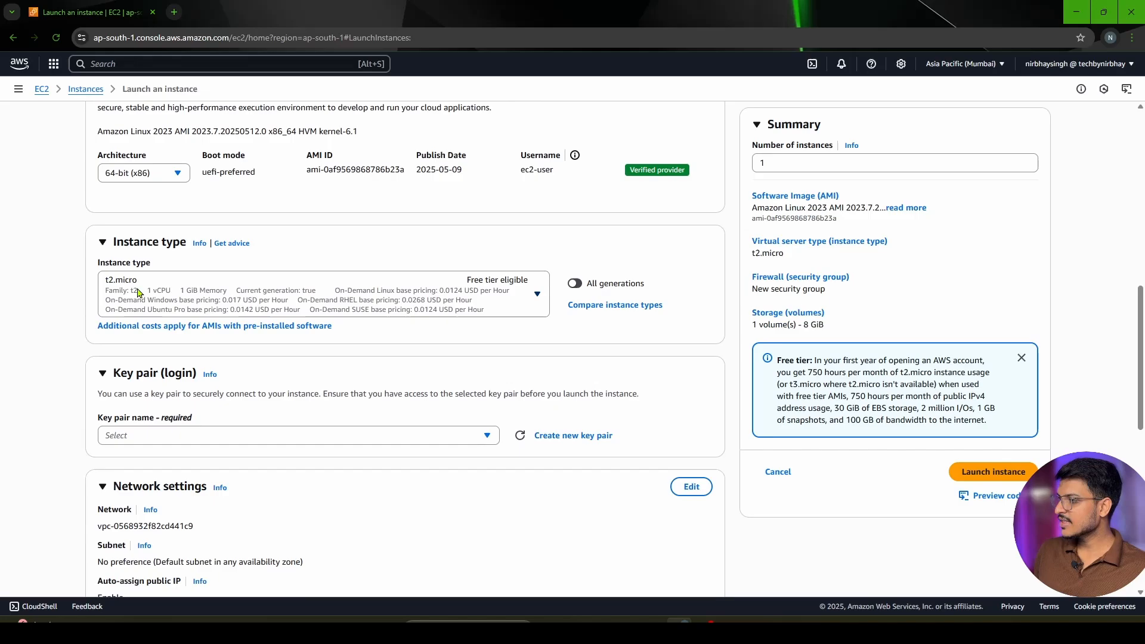
click(194, 295)
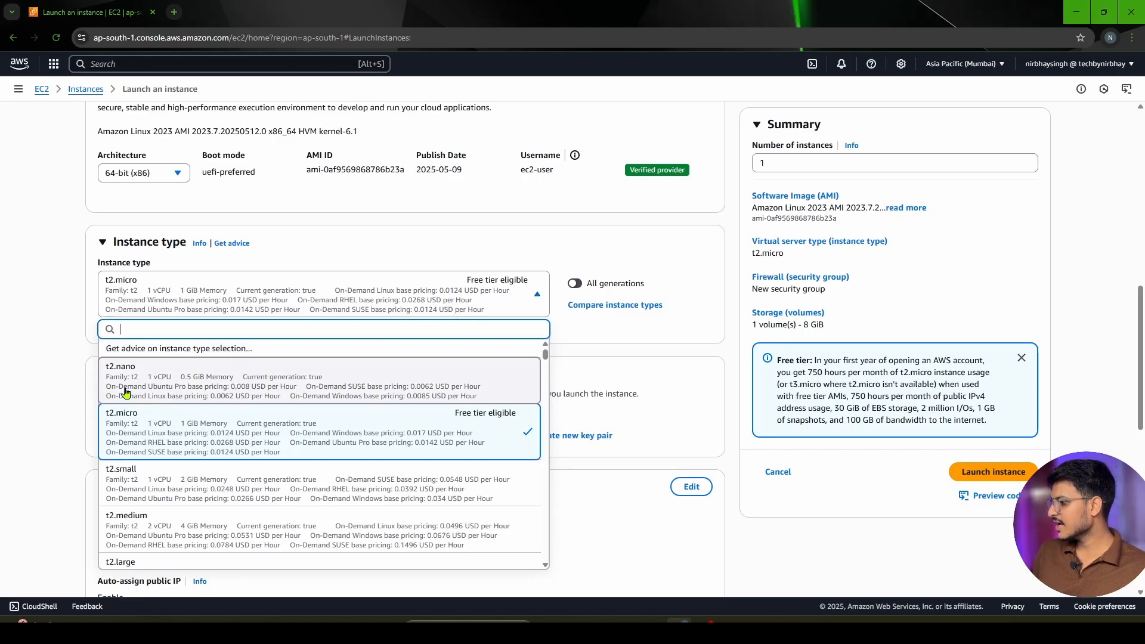
scroll(143, 442, down, 1)
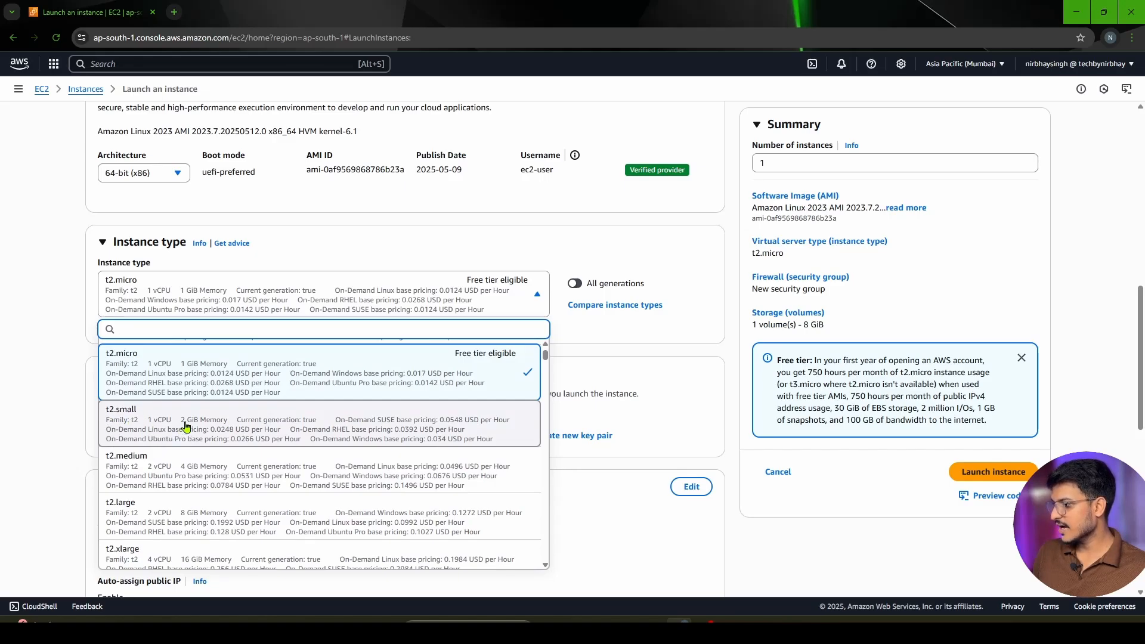
scroll(179, 412, down, 2)
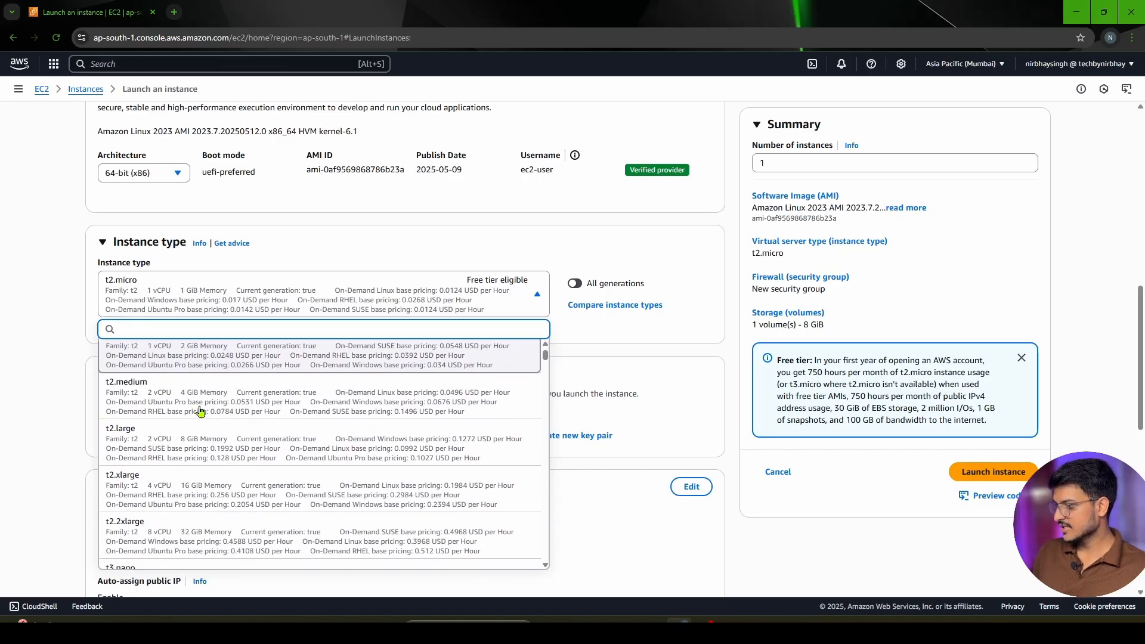
scroll(178, 418, down, 2)
click(567, 477)
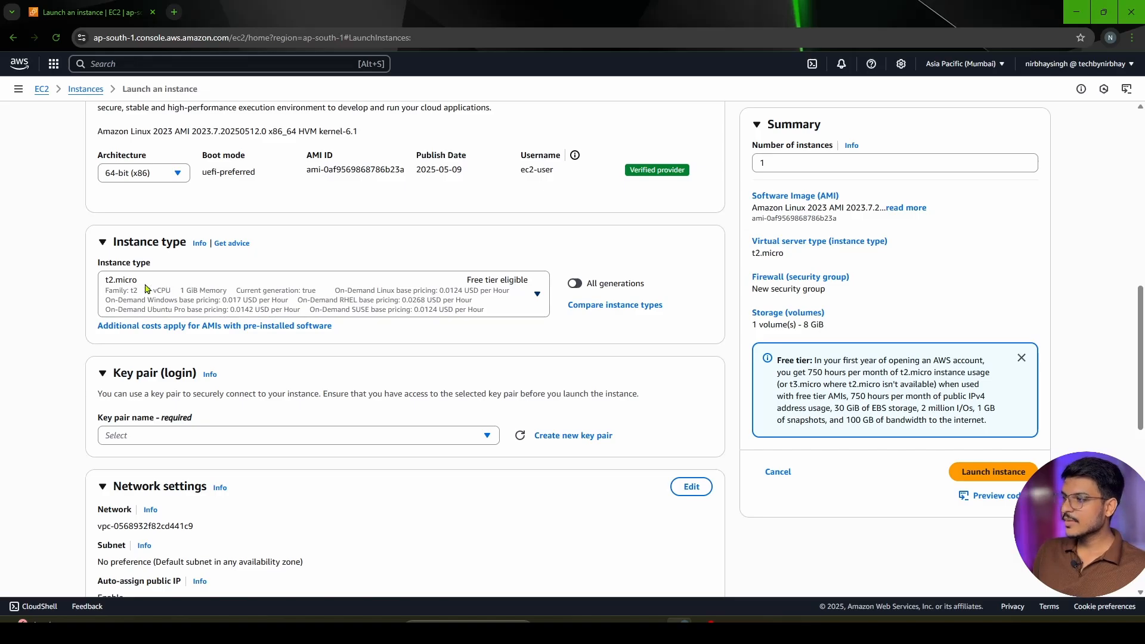
Check which existing key pair choices are offered for logging in to the instance
scroll(104, 288, down, 2)
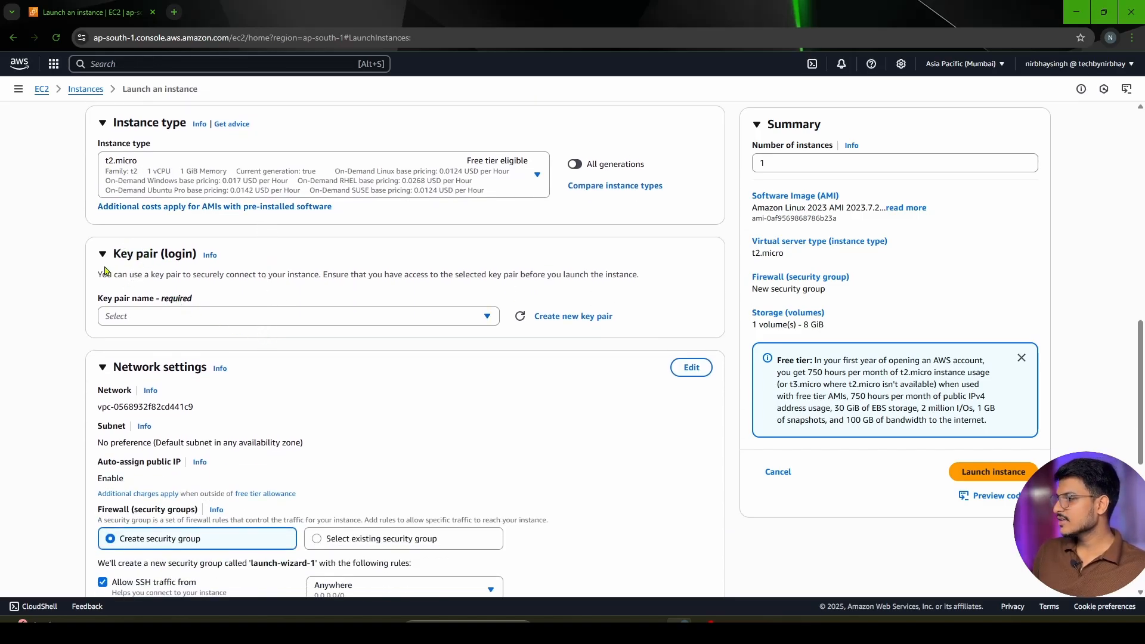
click(160, 318)
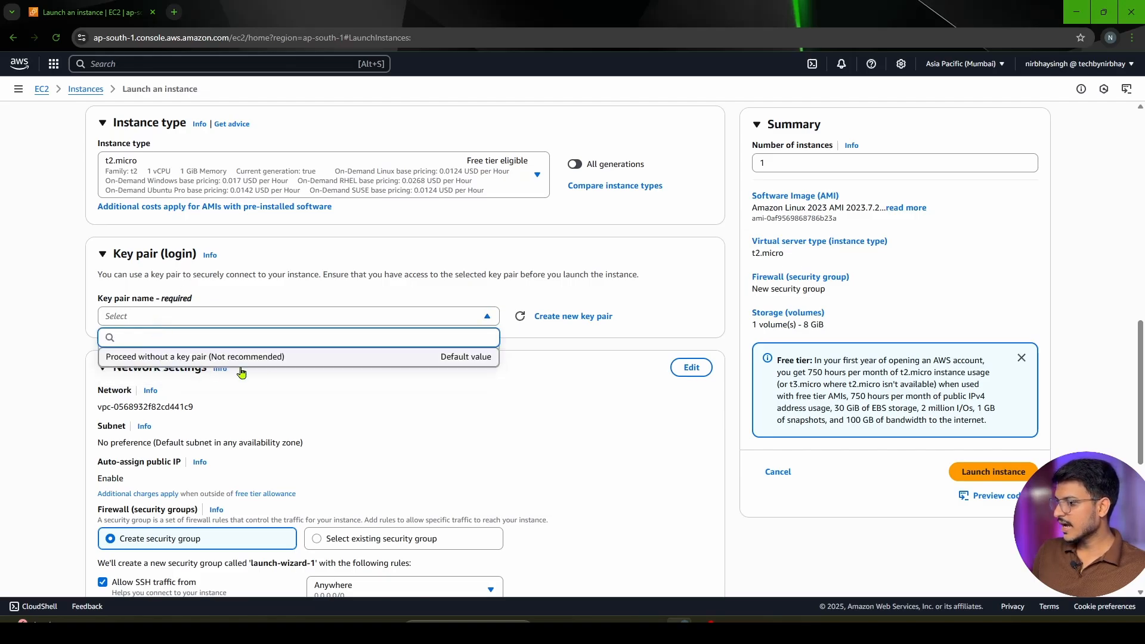
click(487, 403)
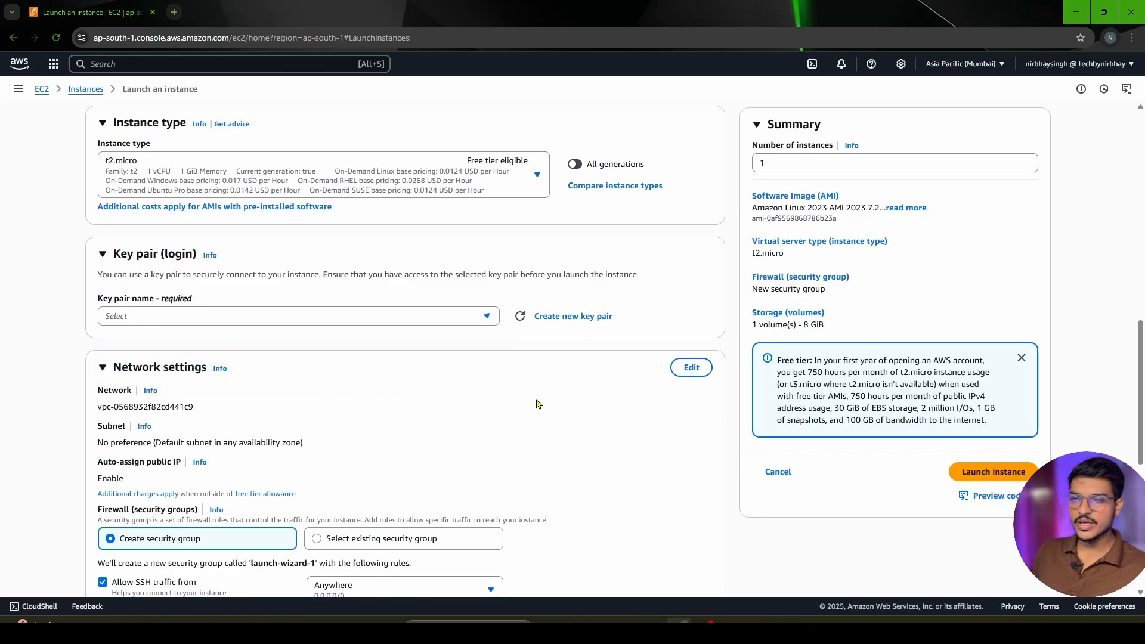
Open the form for creating a new key pair and compare the .pem and .ppk private key file formats
click(552, 317)
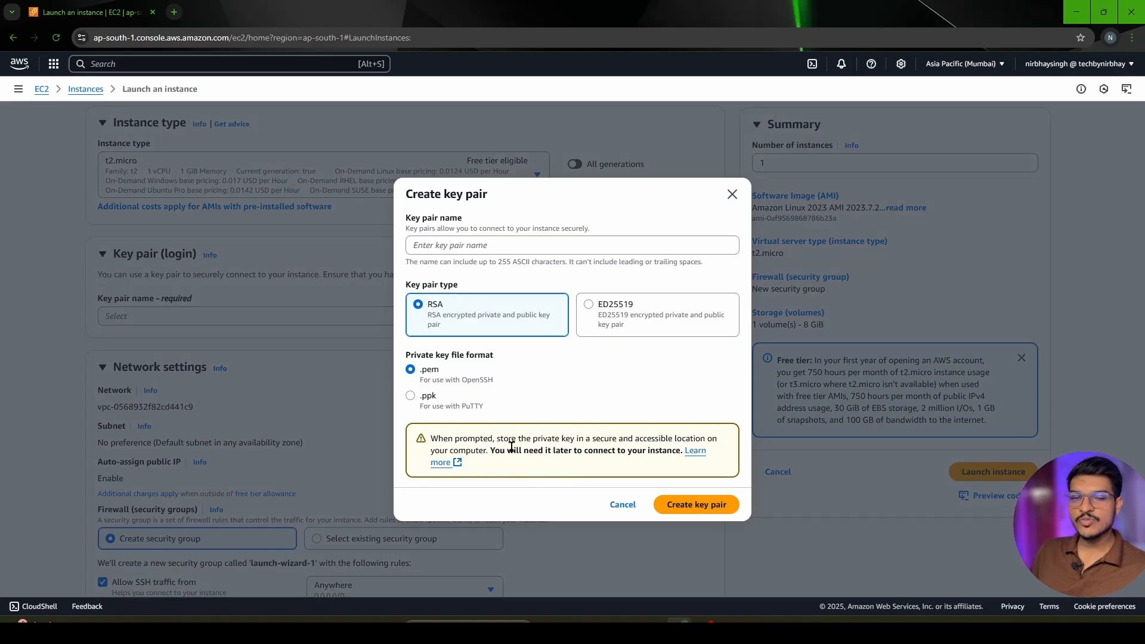
drag(495, 382, 421, 374)
click(468, 392)
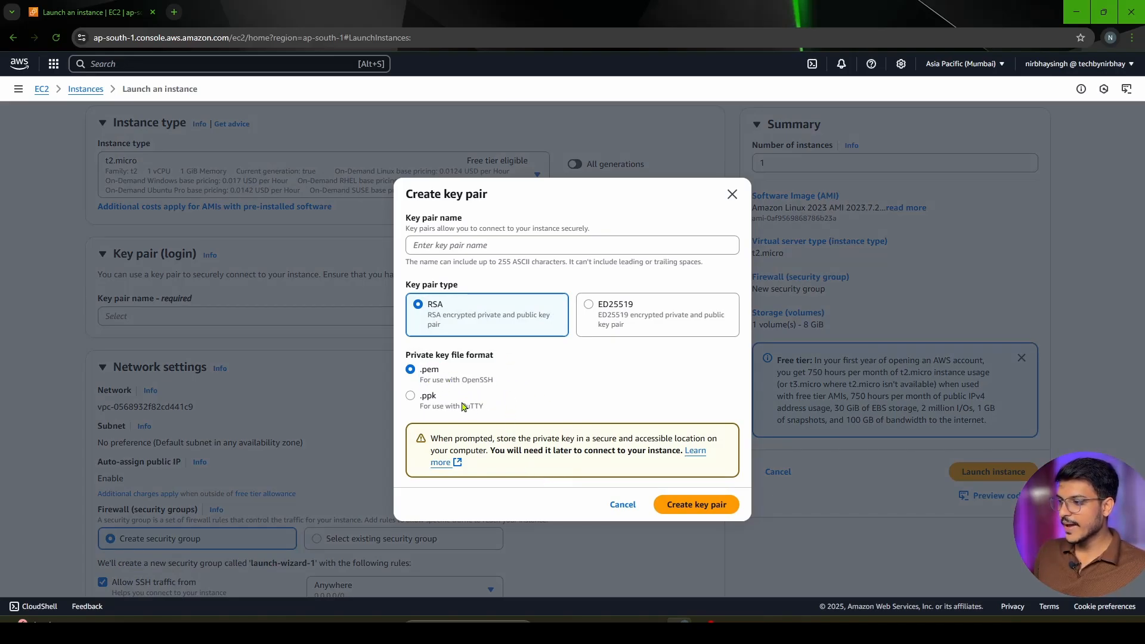
drag(507, 410, 419, 394)
click(525, 402)
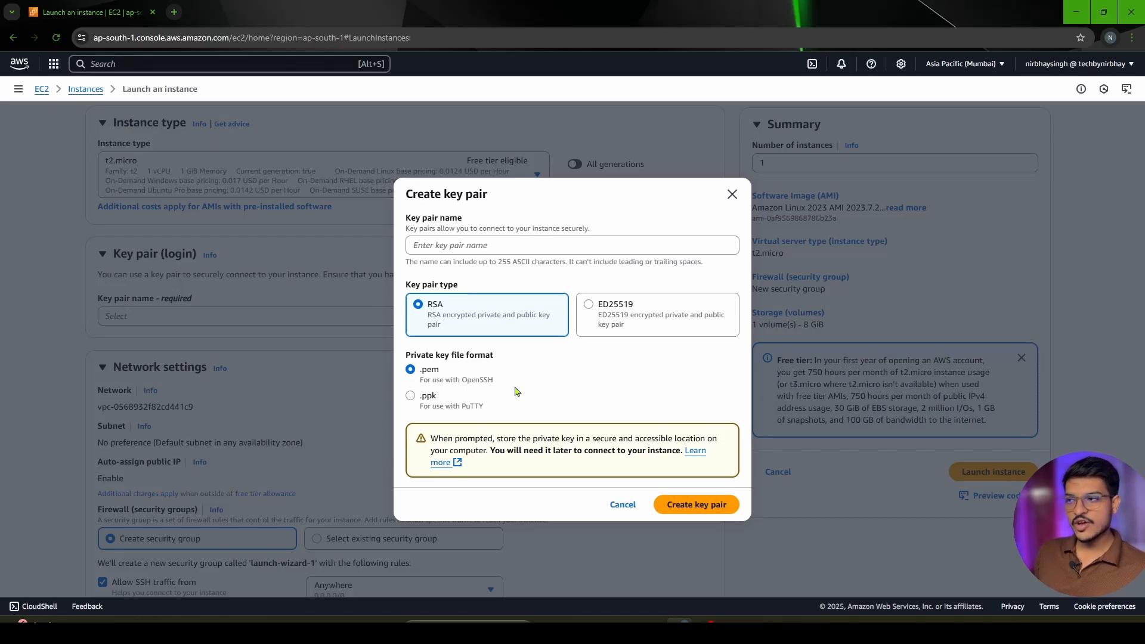
drag(503, 388, 416, 375)
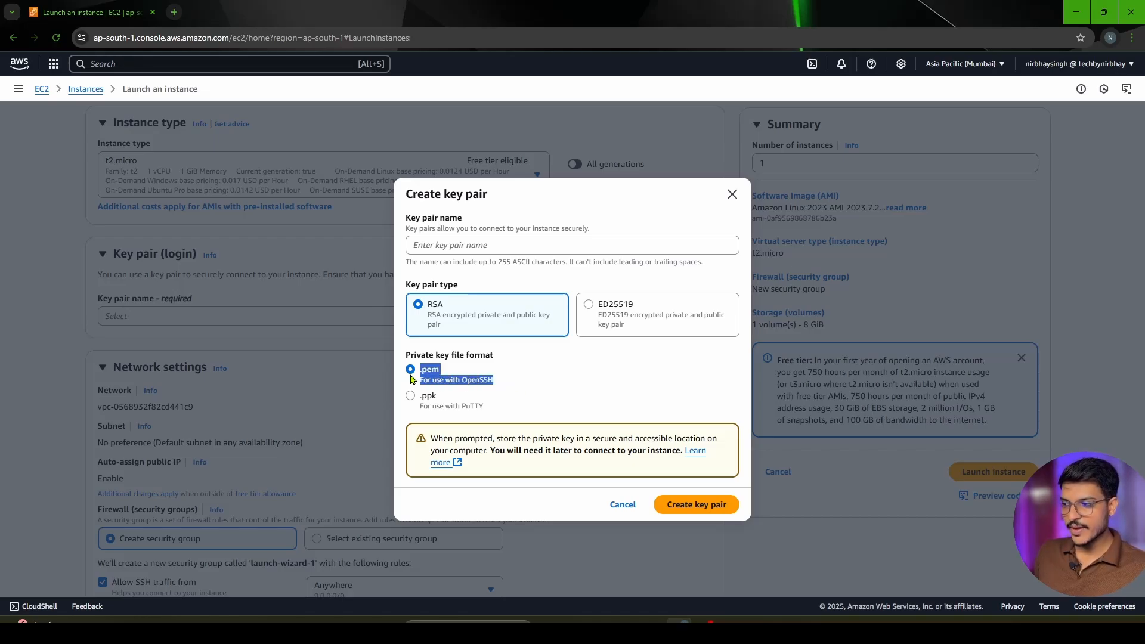
click(519, 413)
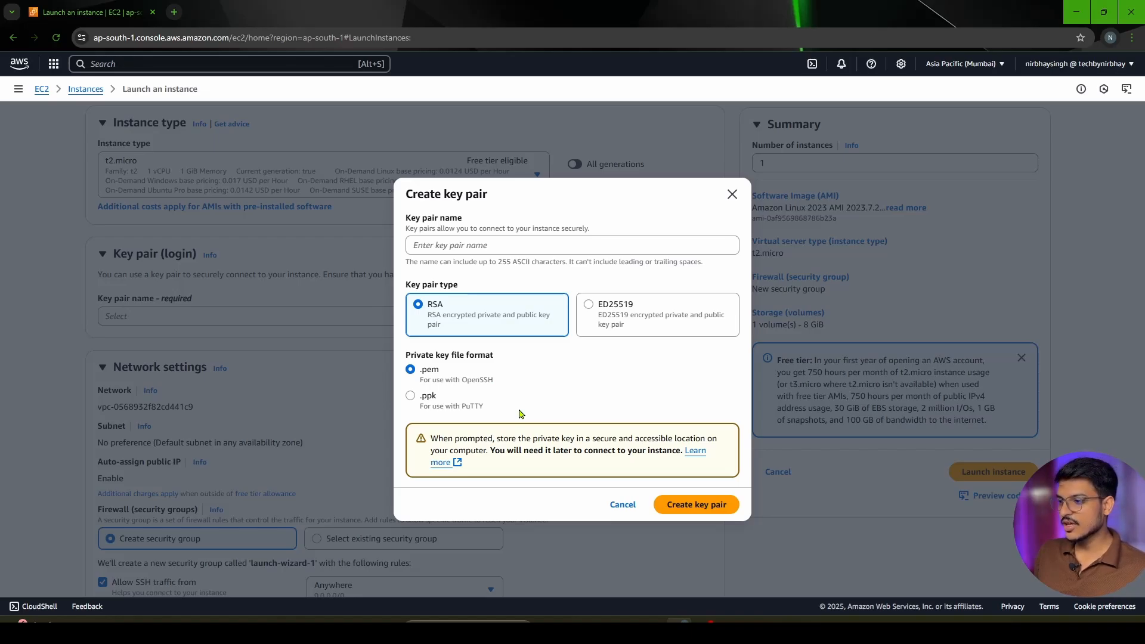
drag(520, 414, 418, 402)
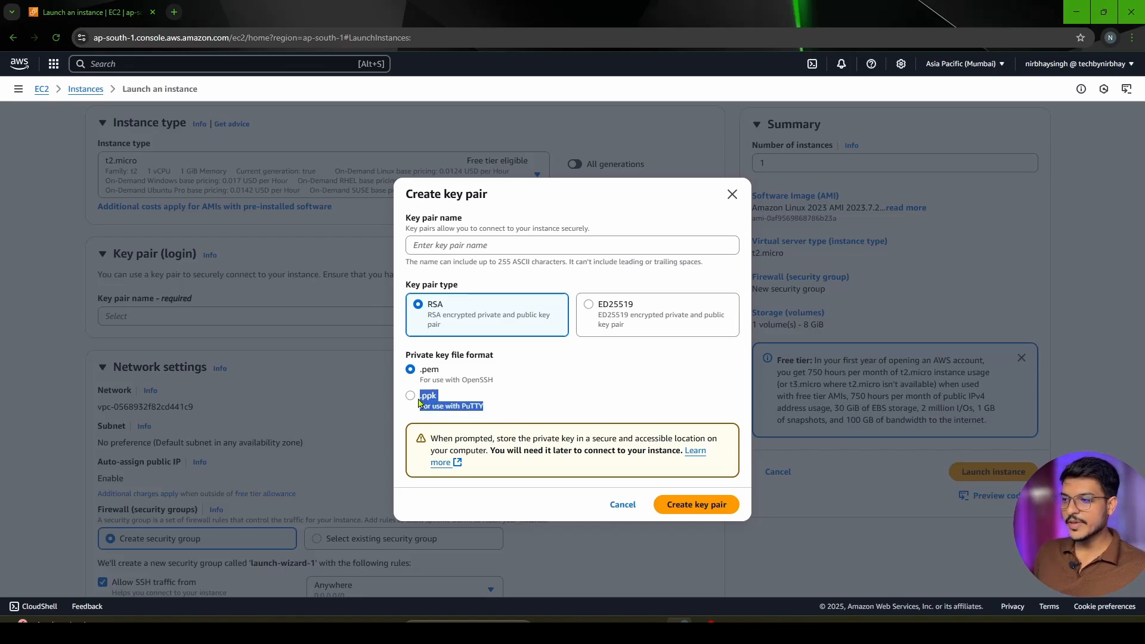
Create an RSA key pair named DemoKey in .pem format for the instance
click(509, 262)
click(493, 249)
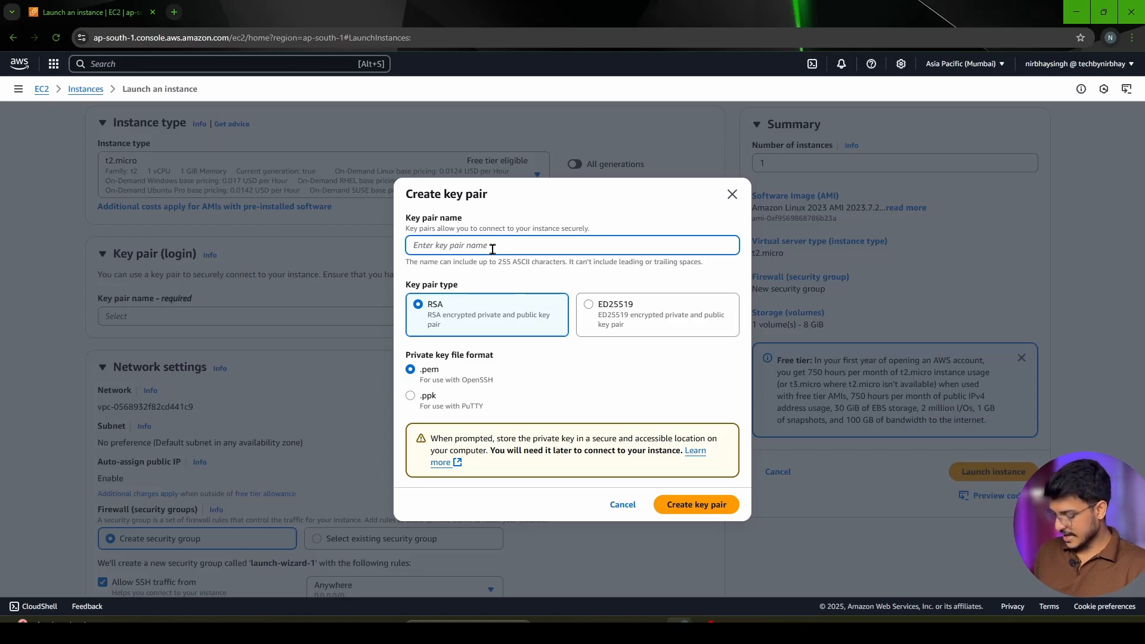
text(DemoKey)
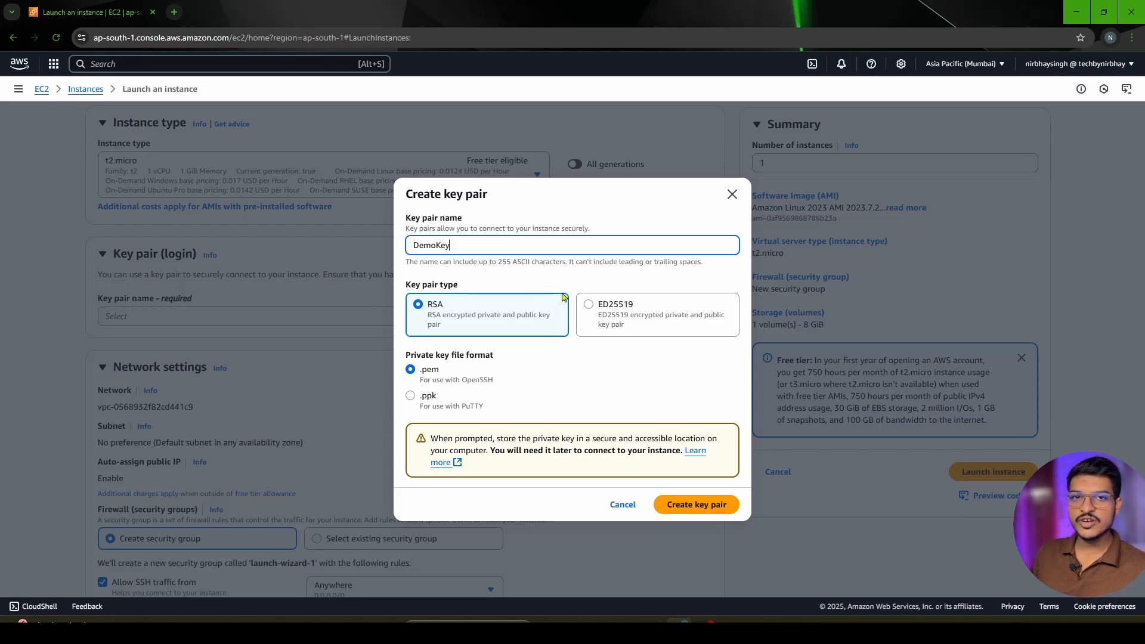
click(681, 506)
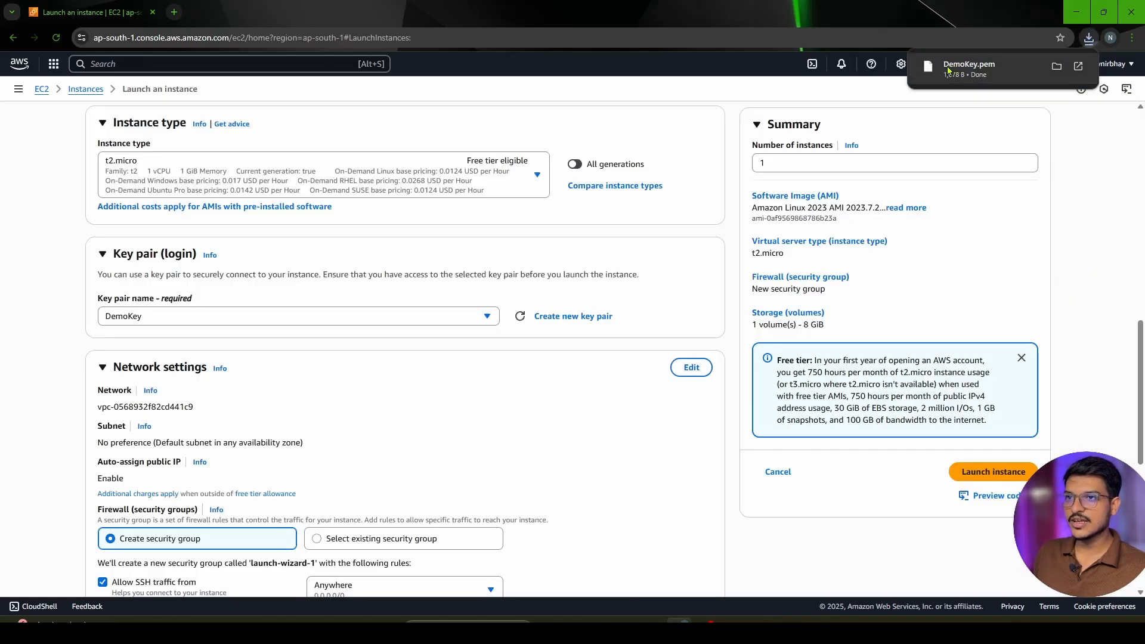
Examine the default network, subnet and auto-assign public IP values in the network settings
scroll(188, 248, down, 3)
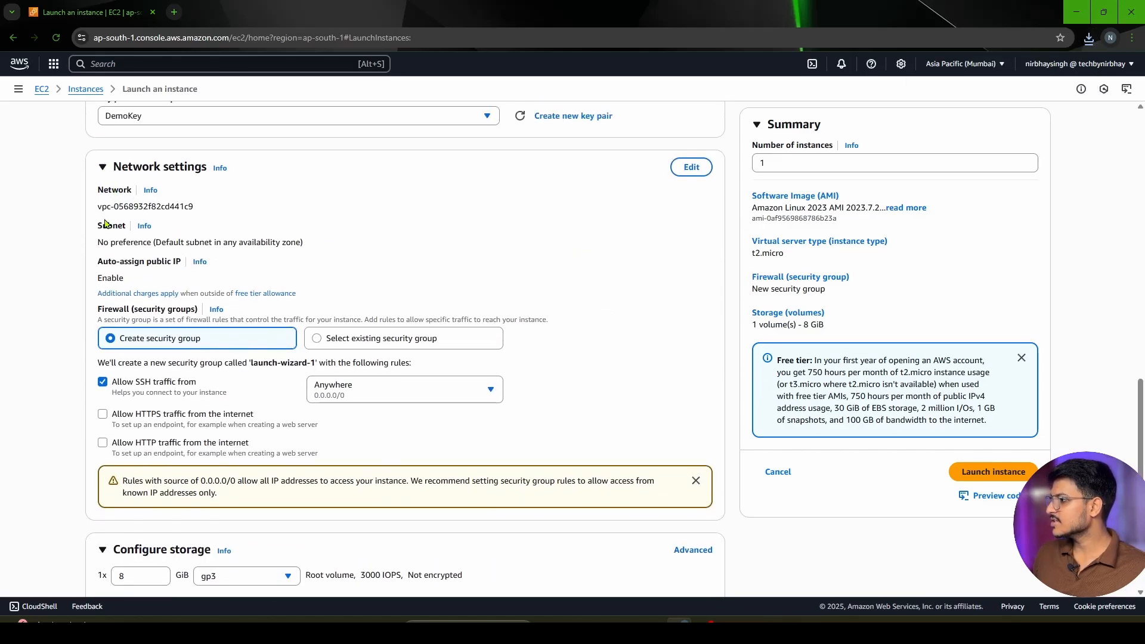
drag(100, 208, 231, 214)
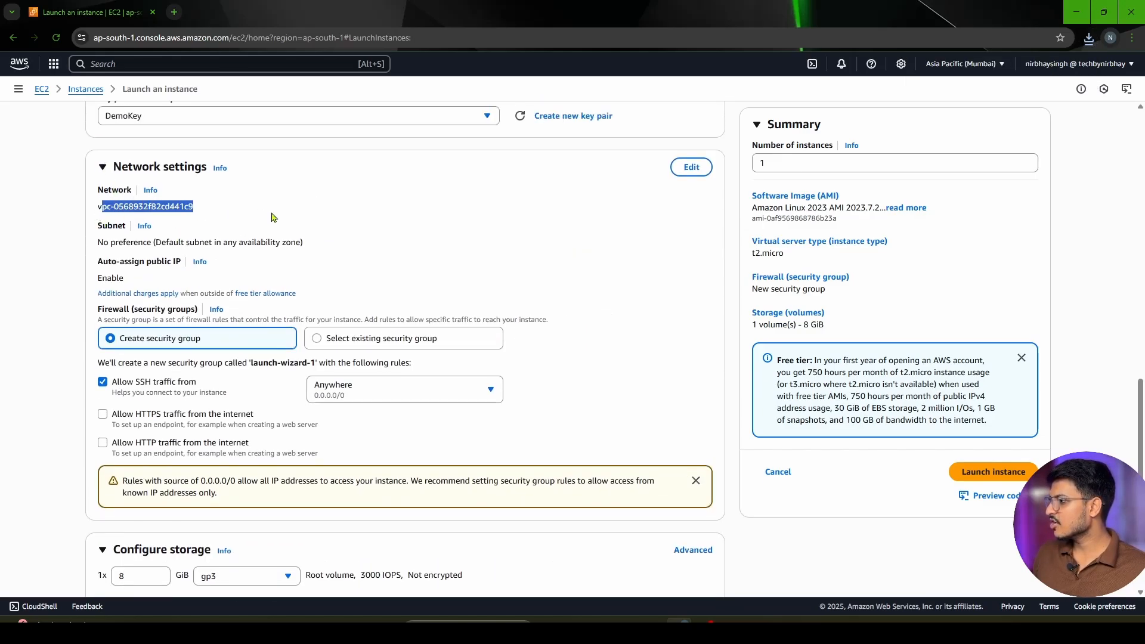
click(259, 217)
drag(98, 242, 353, 251)
click(364, 250)
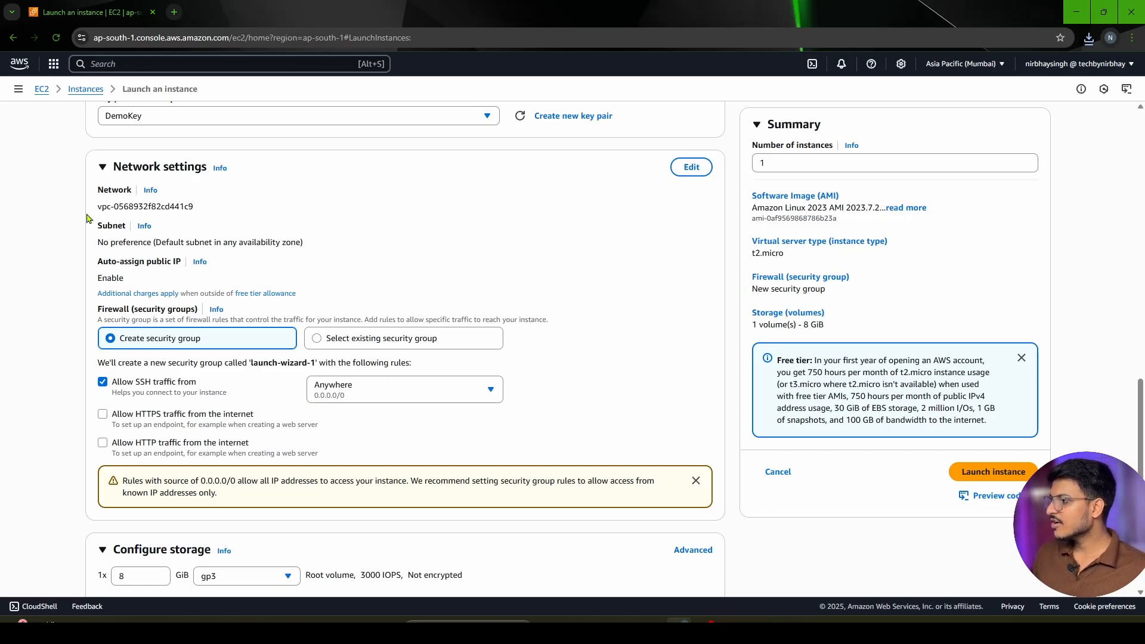
drag(99, 207, 193, 207)
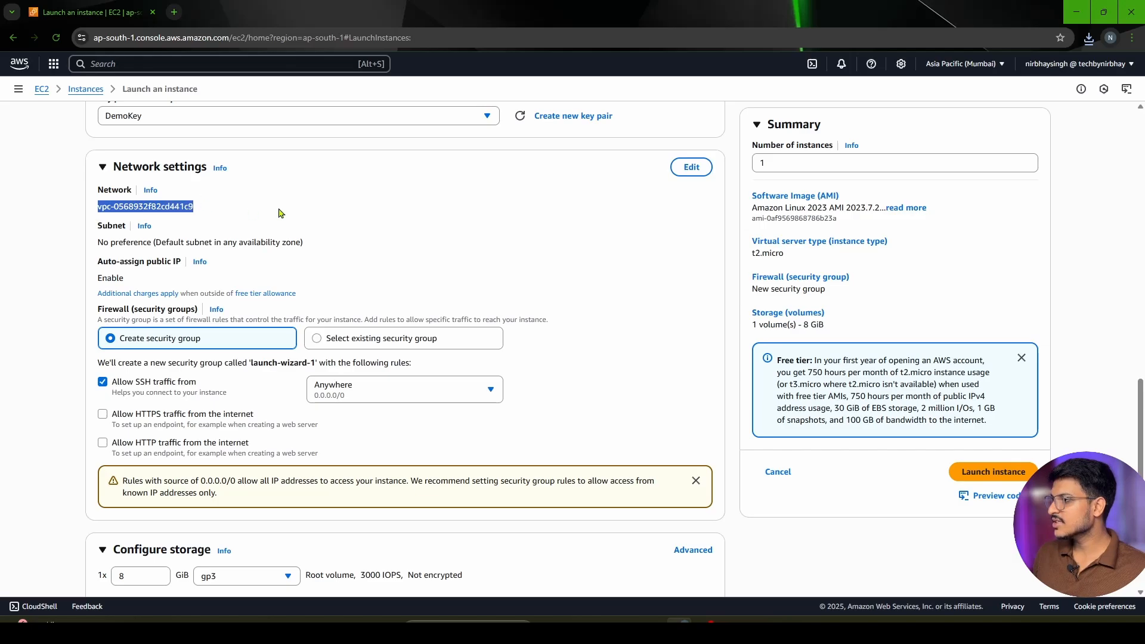
click(111, 243)
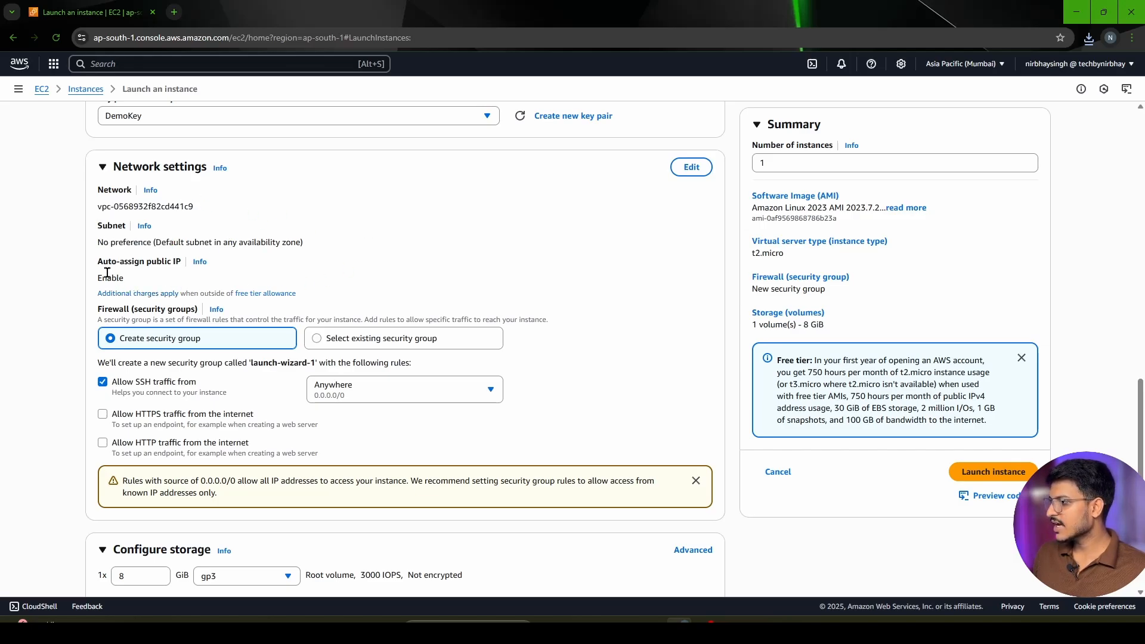
drag(99, 280, 33, 290)
click(184, 286)
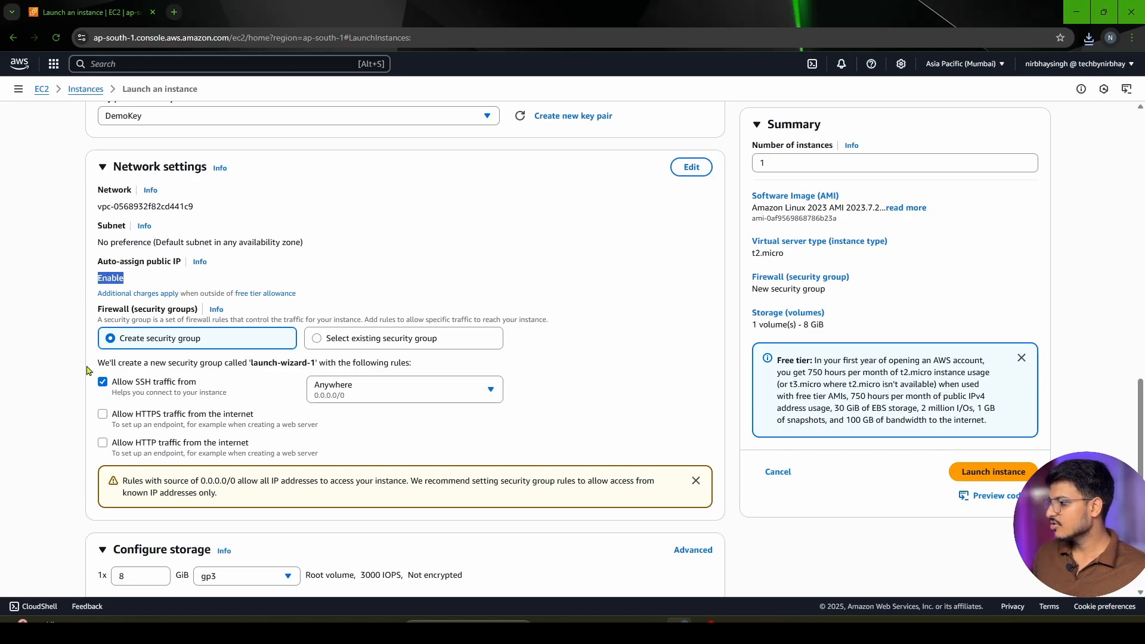
Allow SSH traffic from Anywhere and HTTP traffic from the internet in the new security group
scroll(113, 334, down, 1)
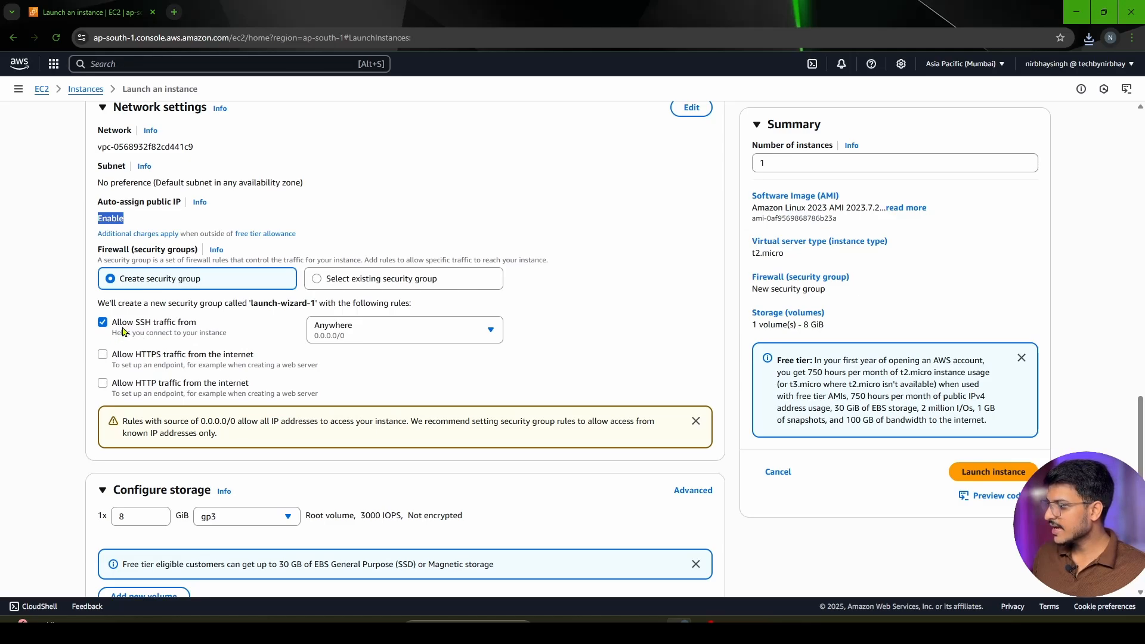
drag(112, 322, 283, 325)
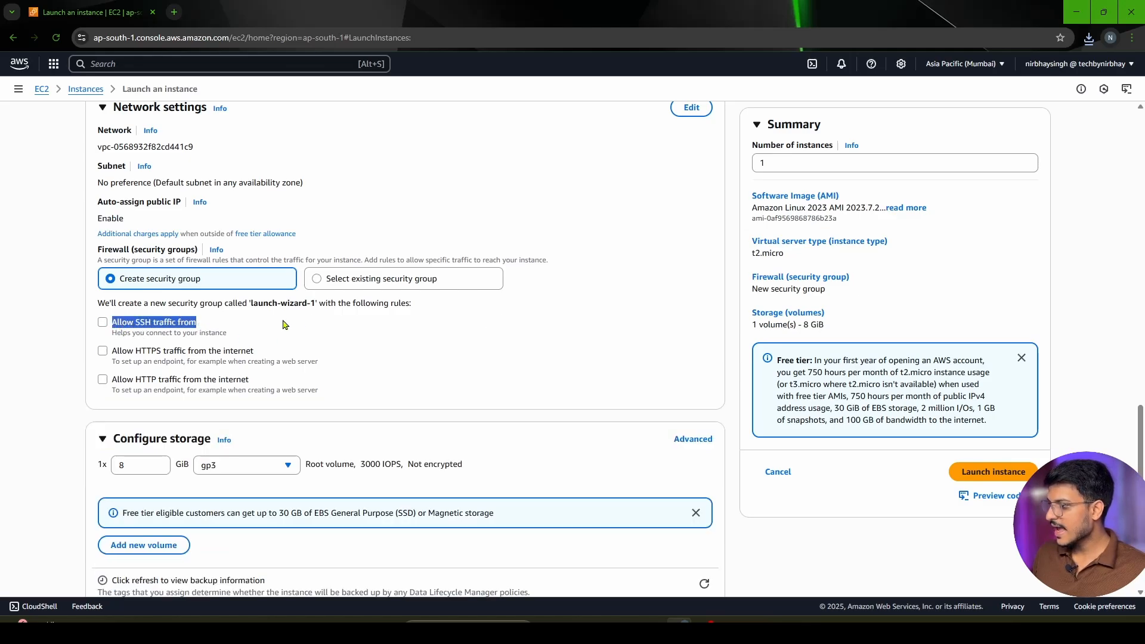
click(103, 322)
click(357, 334)
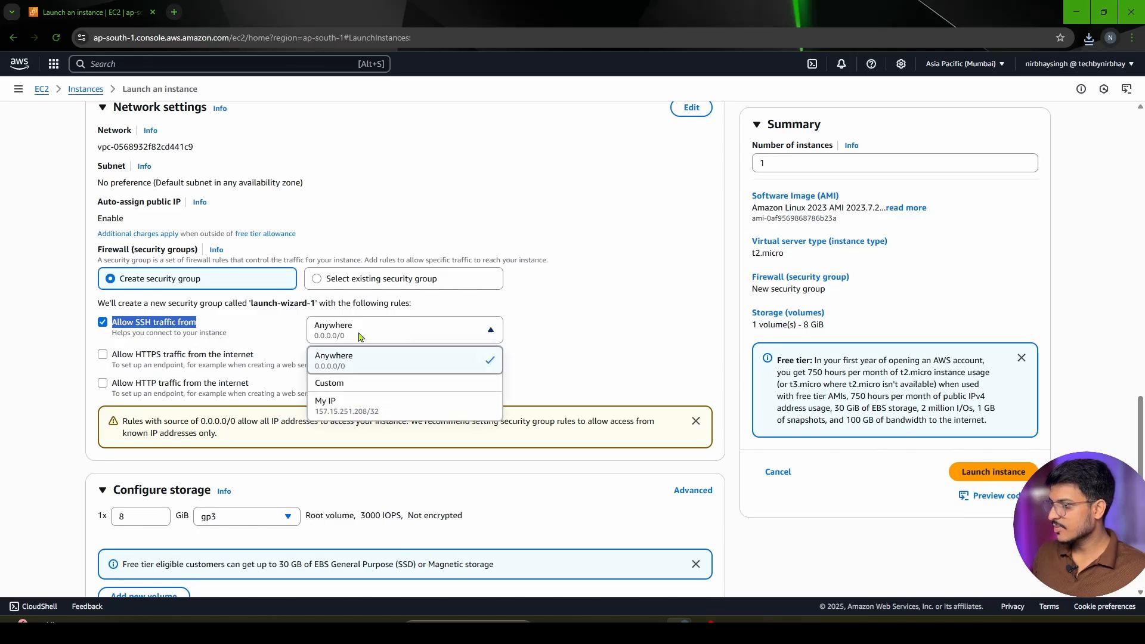
click(361, 335)
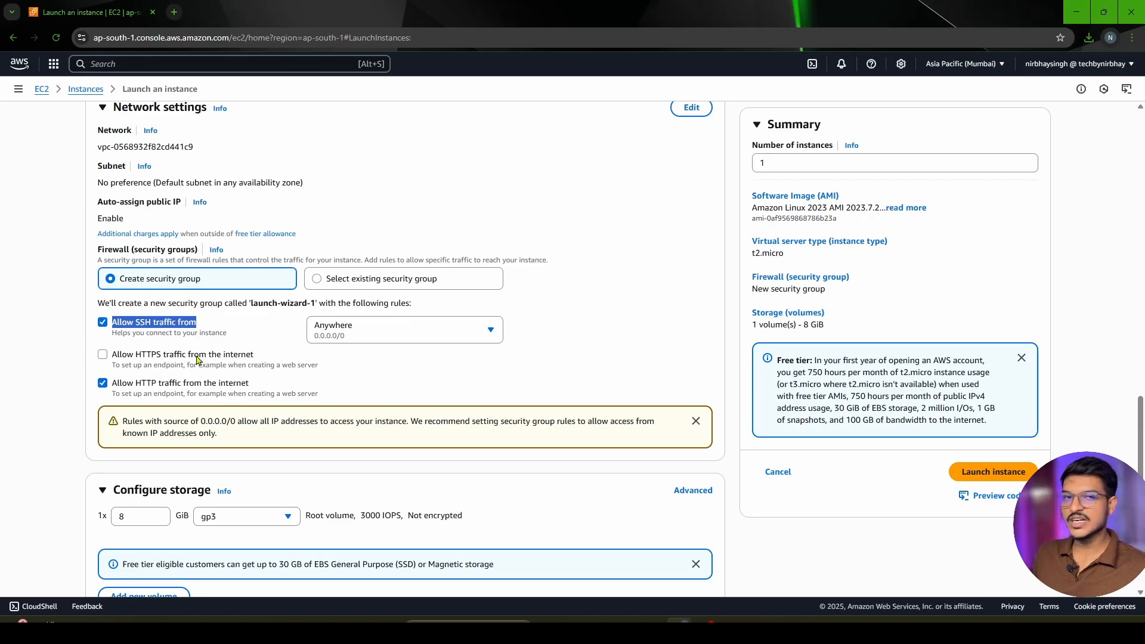
Open the network settings for editing and check the VPC, subnet and auto-assign public IP choices, keeping the defaults
scroll(358, 346, up, 3)
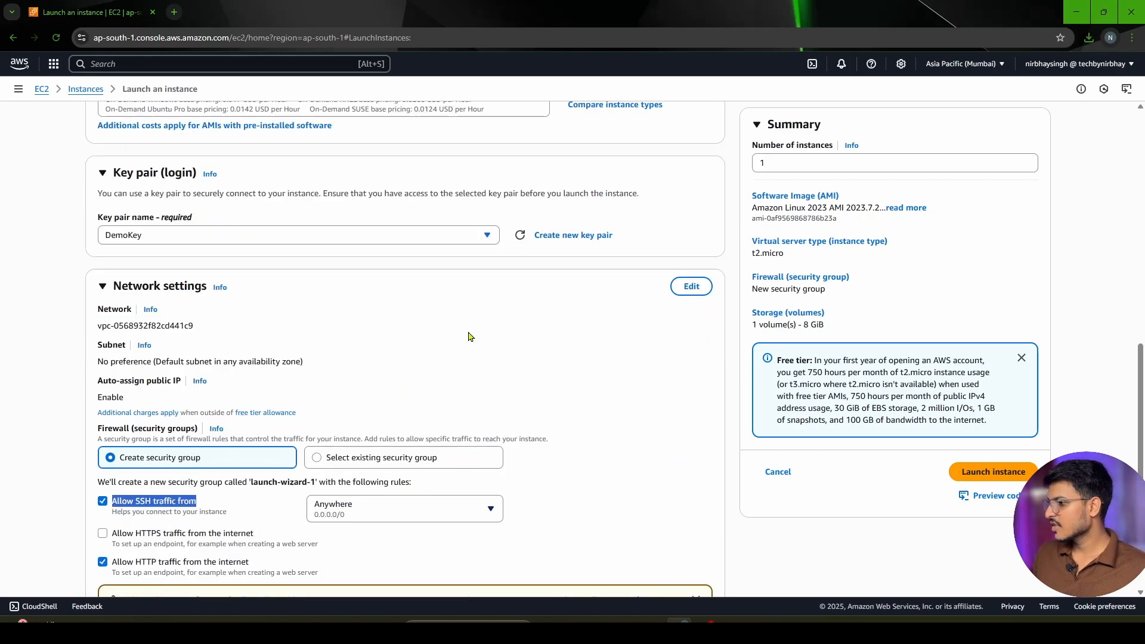
click(692, 286)
scroll(520, 377, down, 2)
click(201, 226)
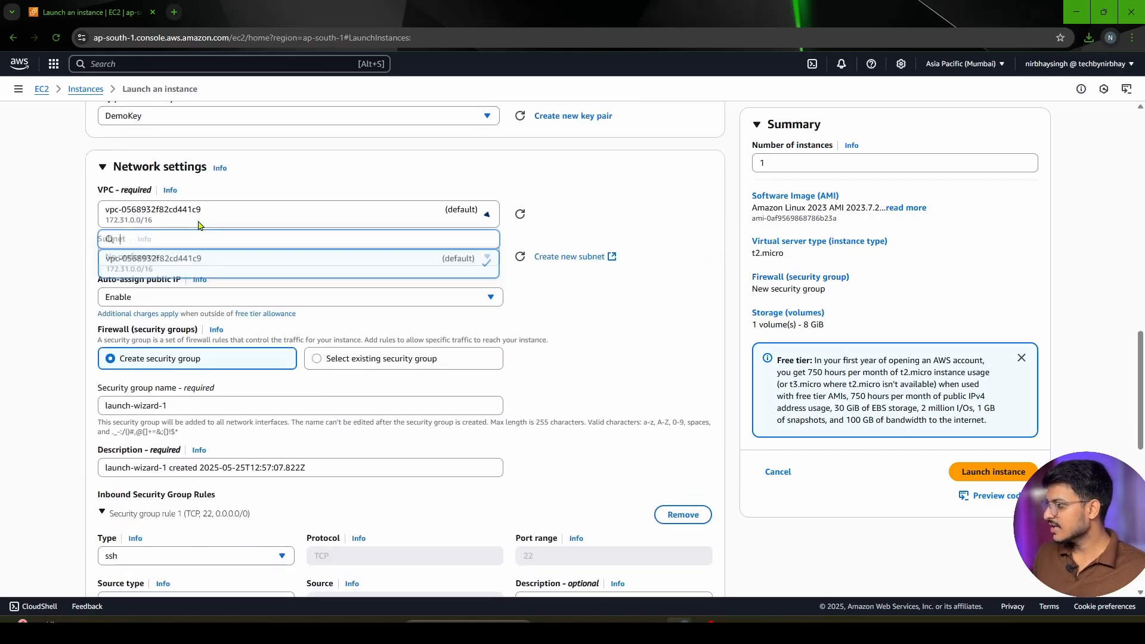
click(607, 317)
click(256, 262)
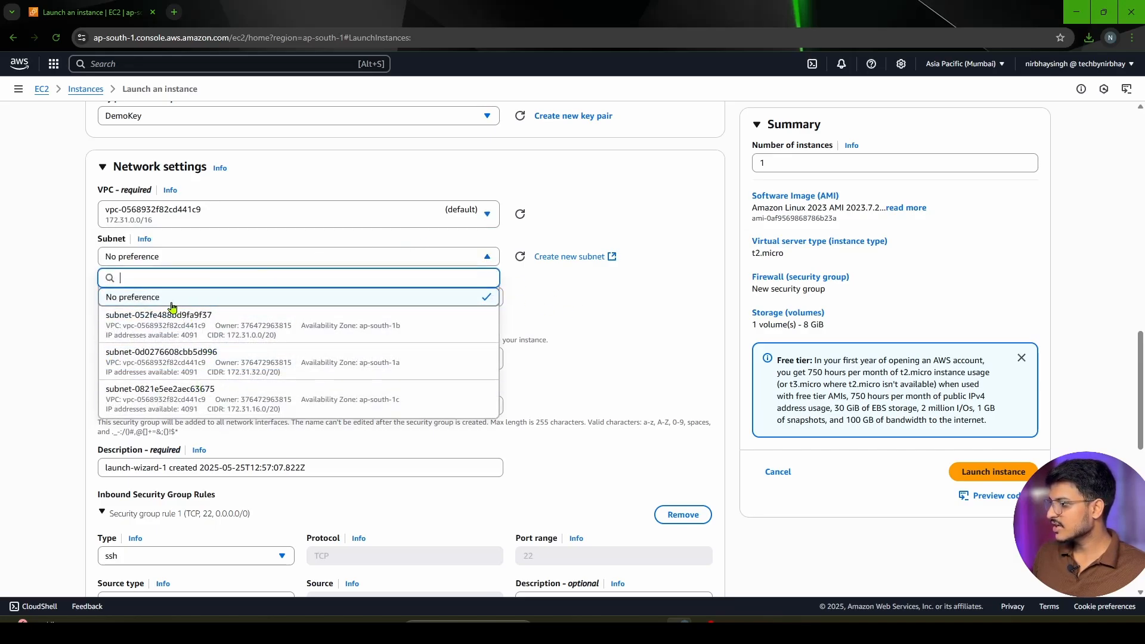
click(585, 320)
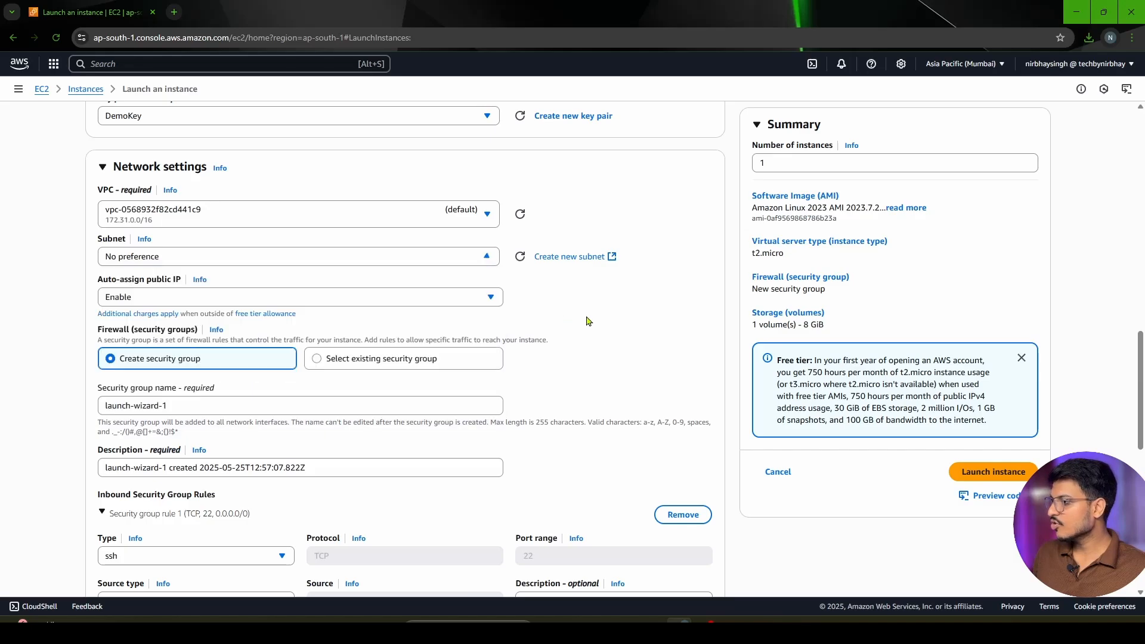
scroll(578, 322, down, 2)
click(215, 179)
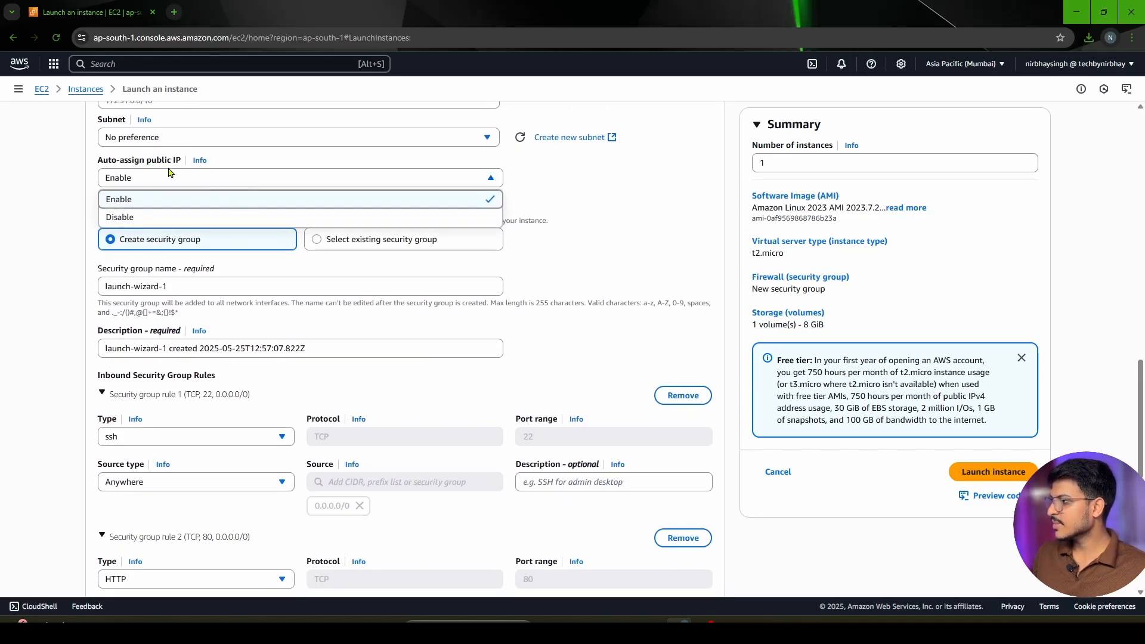
click(641, 223)
Name the new security group First-SG
scroll(477, 260, down, 1)
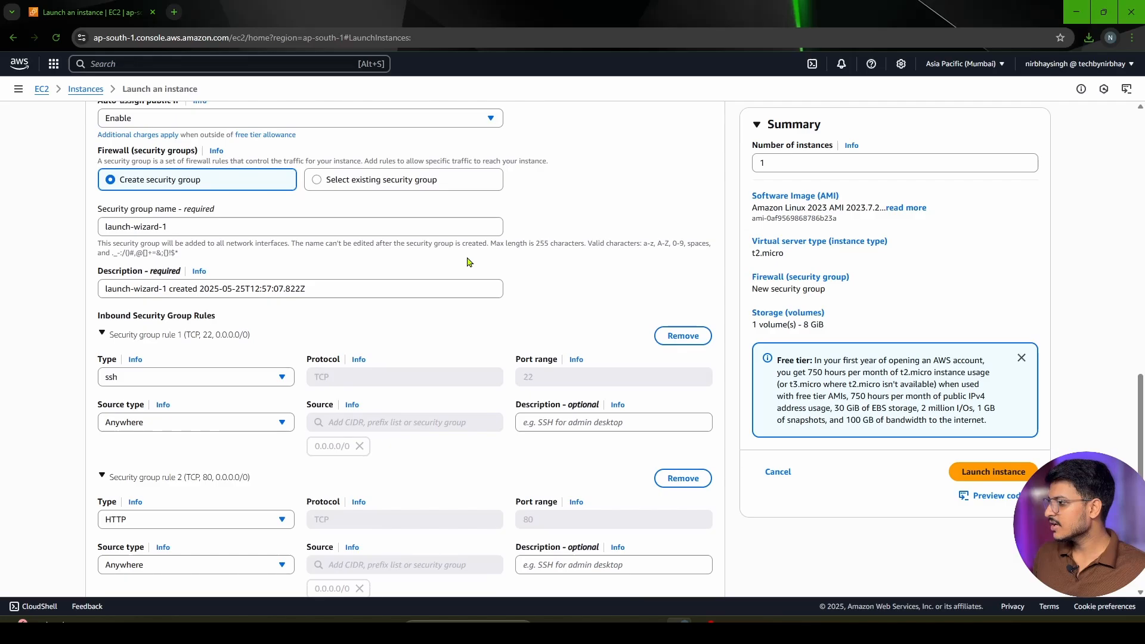
triple_click(191, 228)
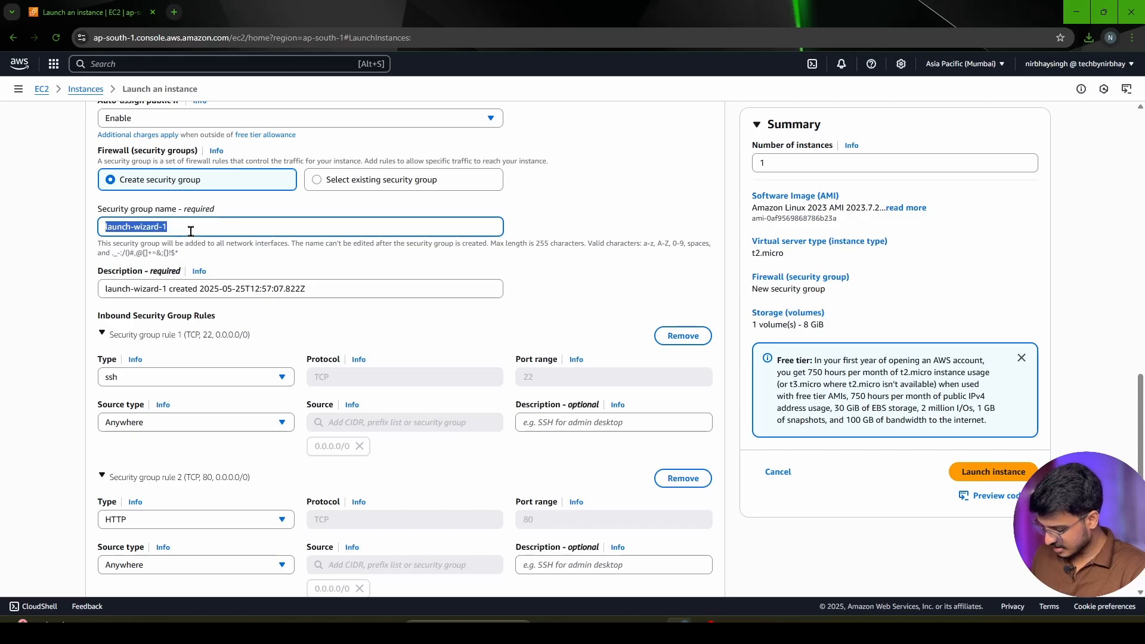
text(First-SG)
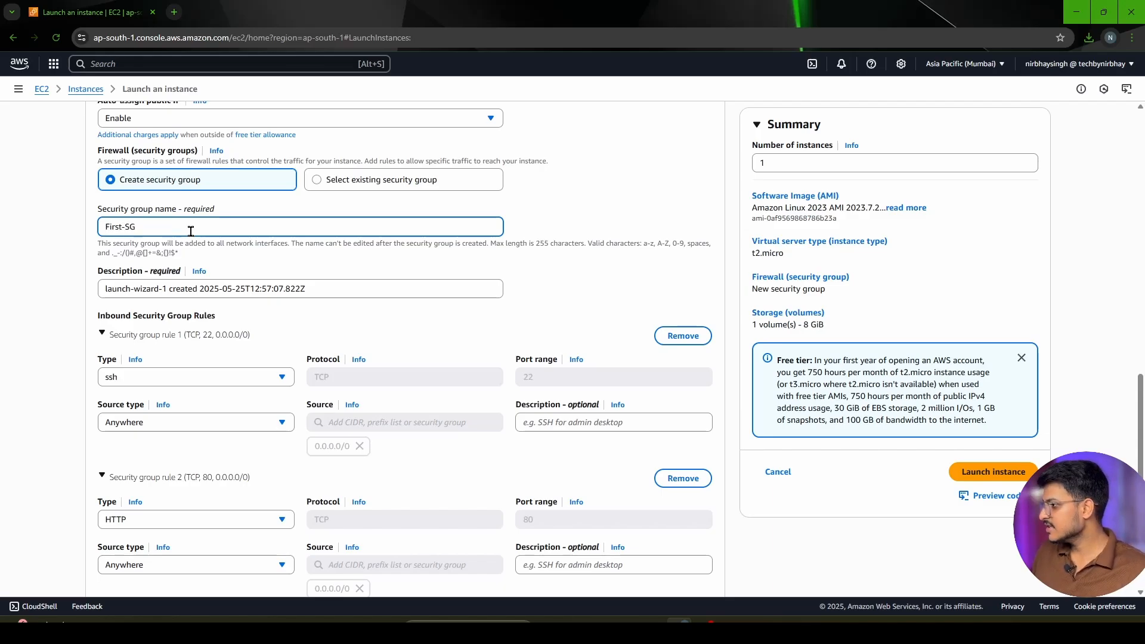
Replace the security group's description with its name, First-SG
drag(127, 230, 89, 229)
key(ctrl+c)
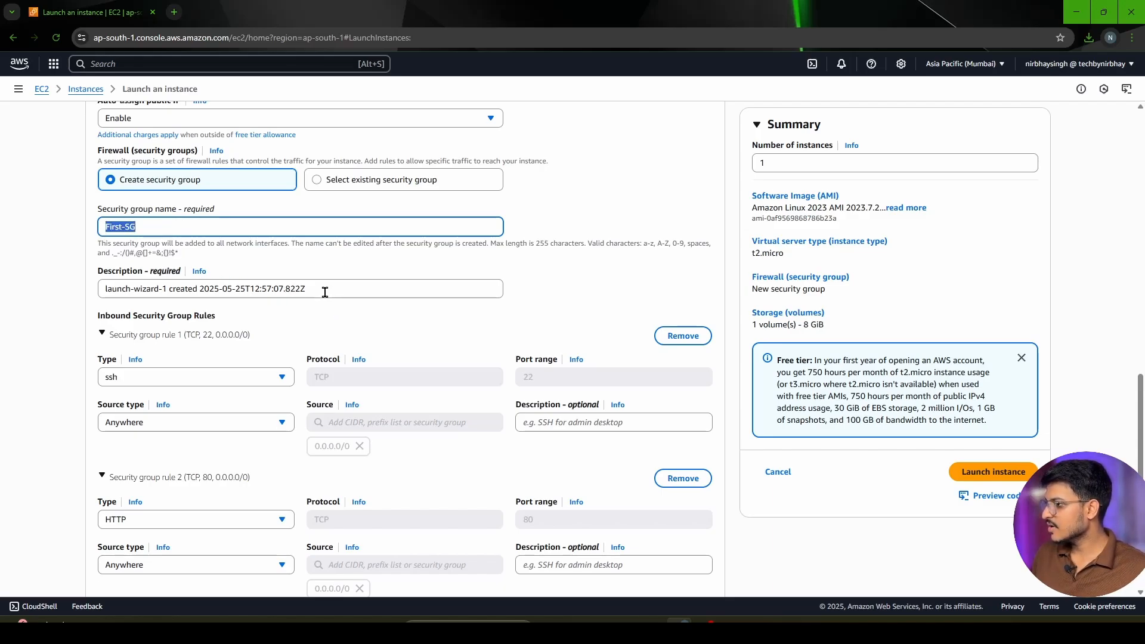
drag(325, 292, 55, 285)
key(ctrl+v)
scroll(199, 311, down, 2)
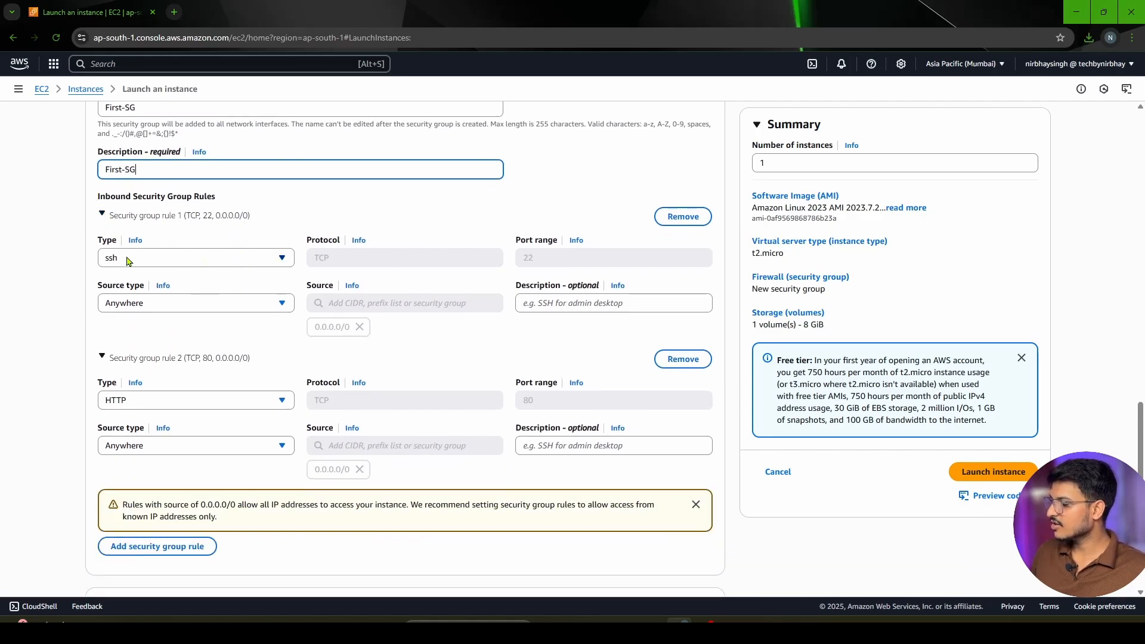
Switch the storage configuration to the advanced view and expand the AMI root volume to examine its storage type
scroll(306, 405, down, 5)
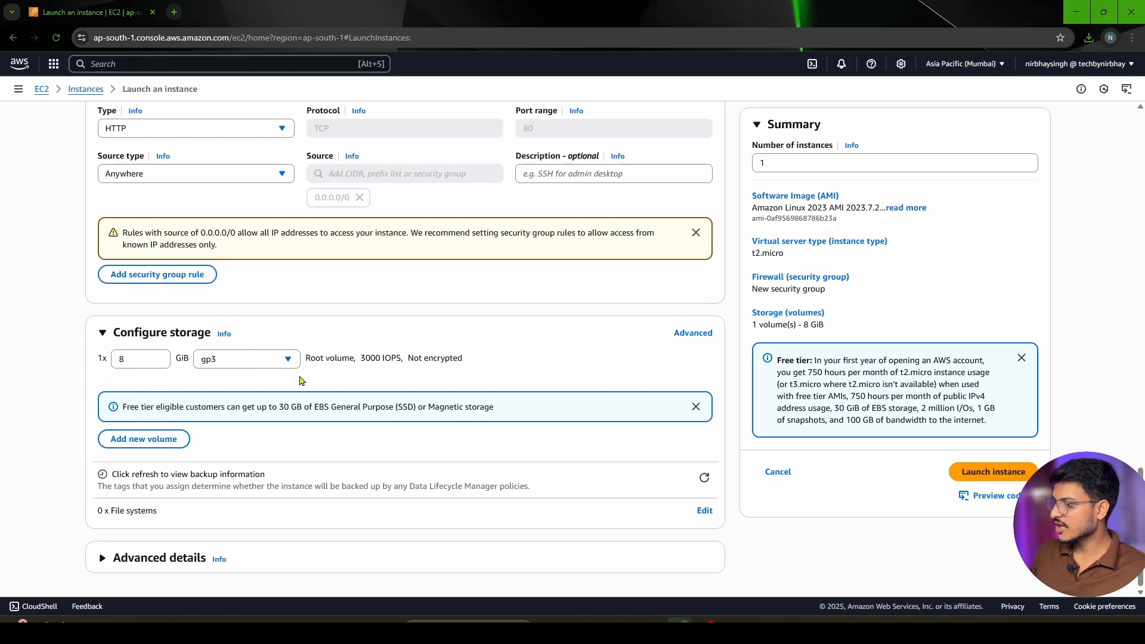
click(686, 334)
scroll(320, 501, down, 1)
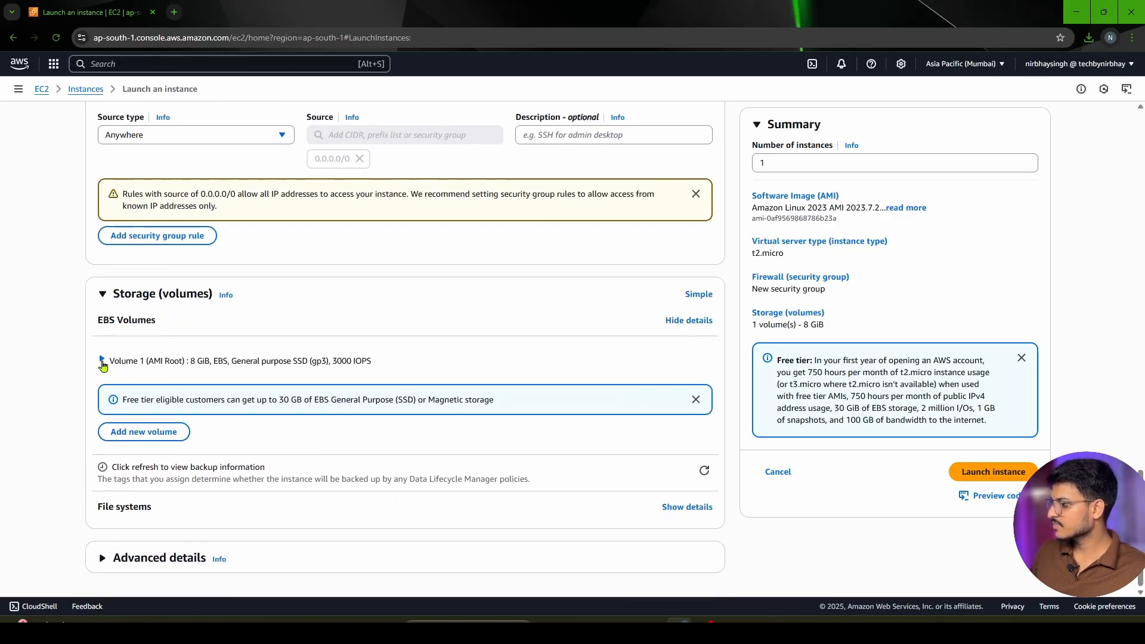
click(102, 361)
scroll(329, 393, down, 3)
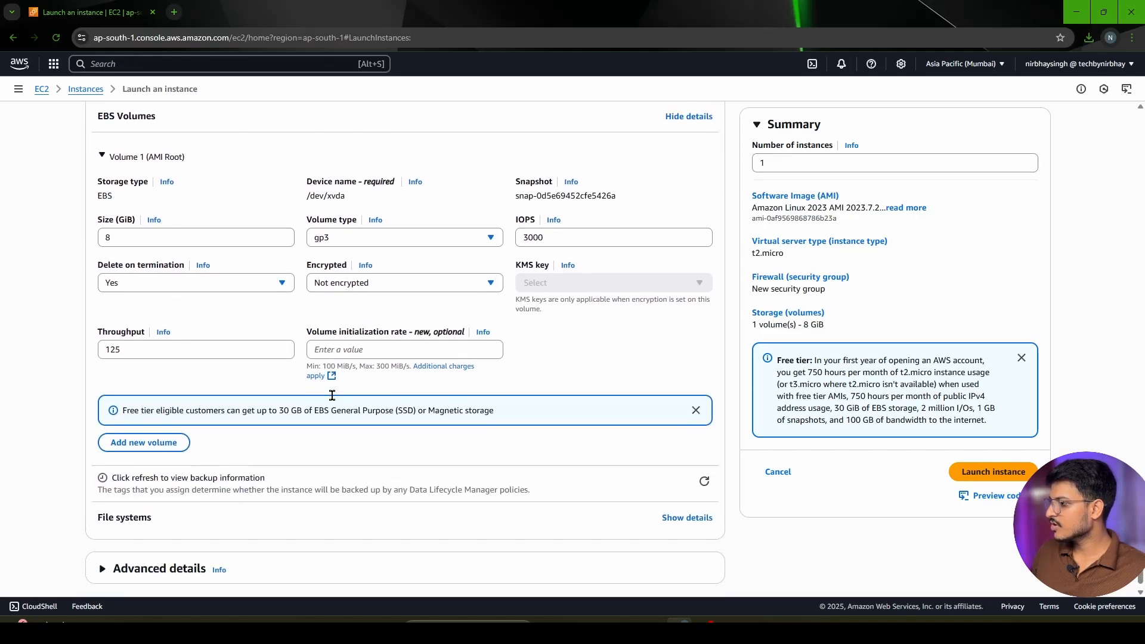
scroll(332, 396, up, 2)
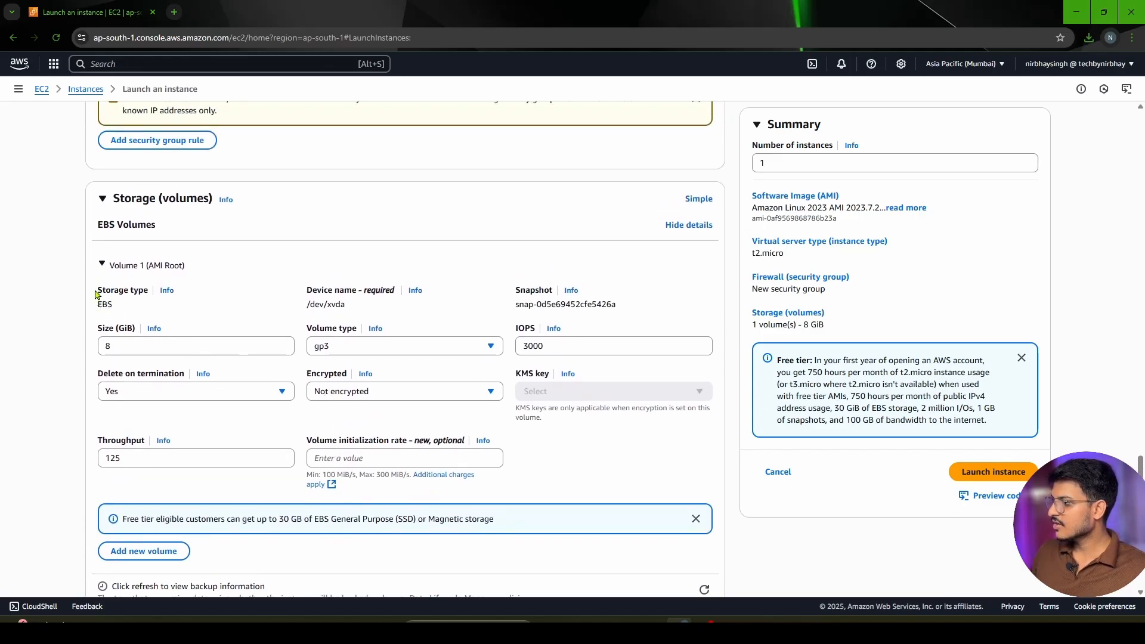
drag(101, 295, 132, 302)
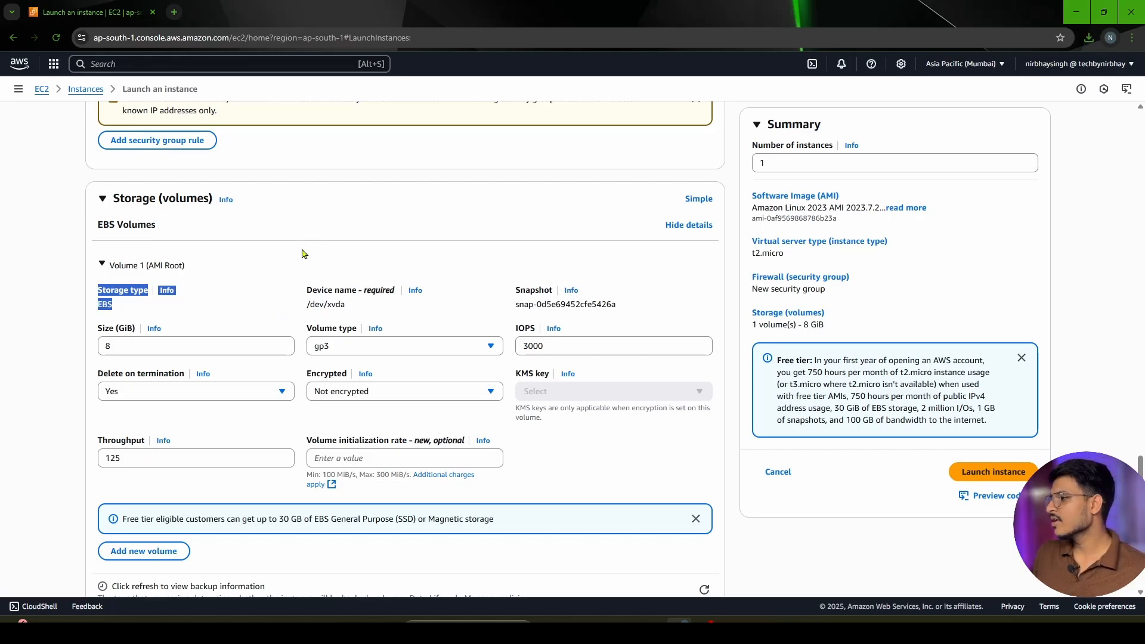
Check the root volume's size, volume type choices and IOPS, keeping the defaults
scroll(301, 250, down, 1)
click(55, 542)
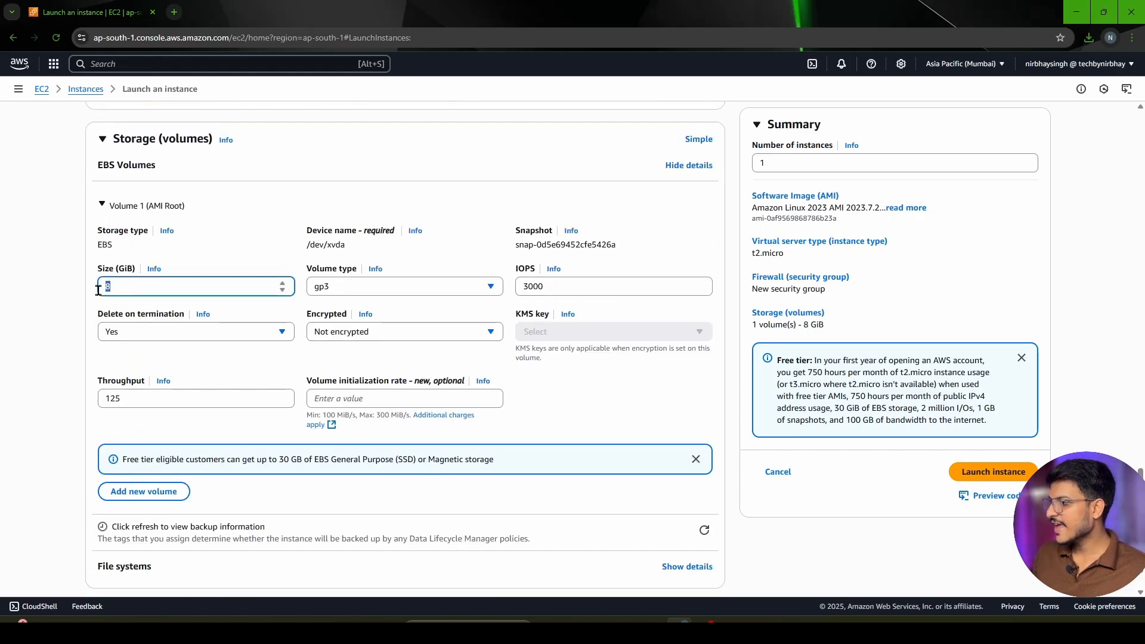
click(371, 288)
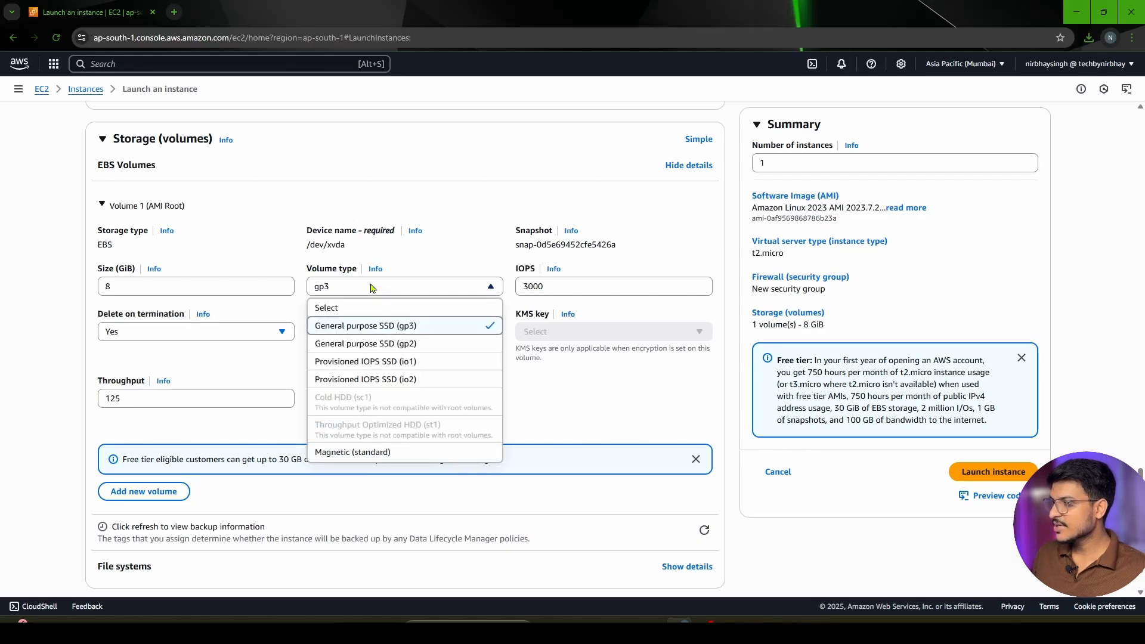
click(549, 288)
drag(548, 285, 509, 276)
click(571, 421)
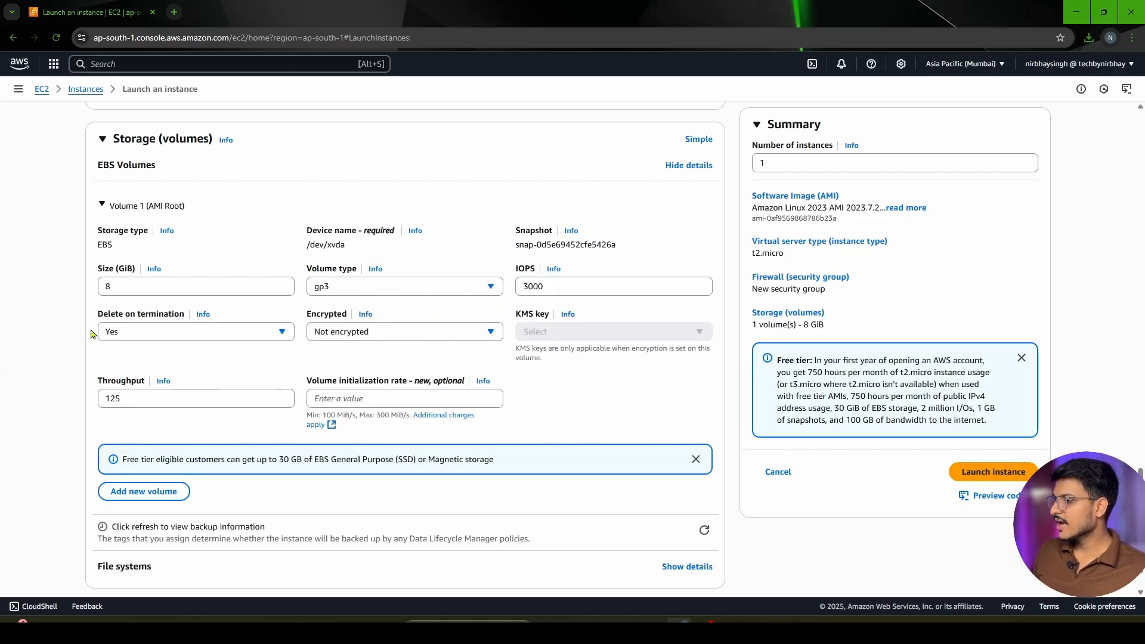
Check the root volume's delete on termination and encryption choices, keeping the defaults
drag(96, 314, 190, 317)
click(176, 333)
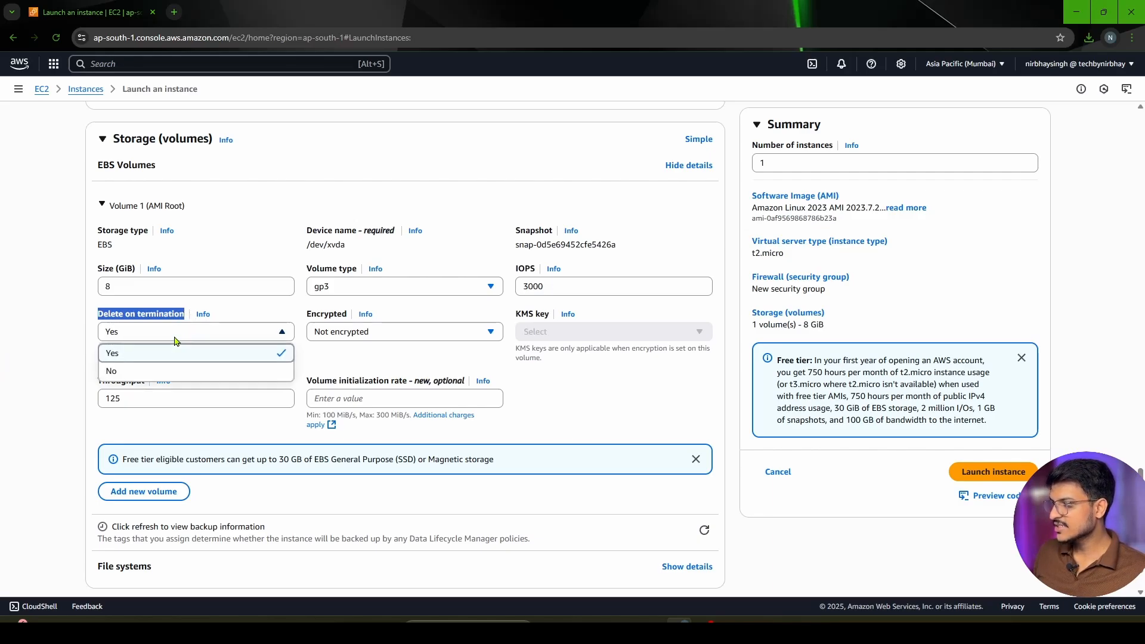
click(142, 335)
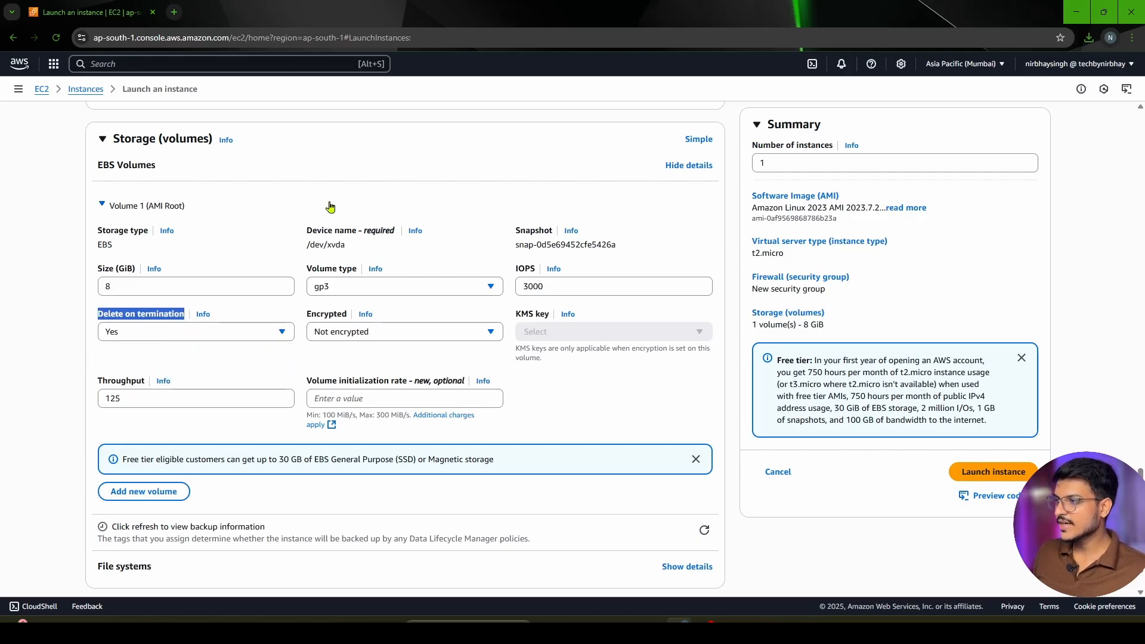
click(311, 198)
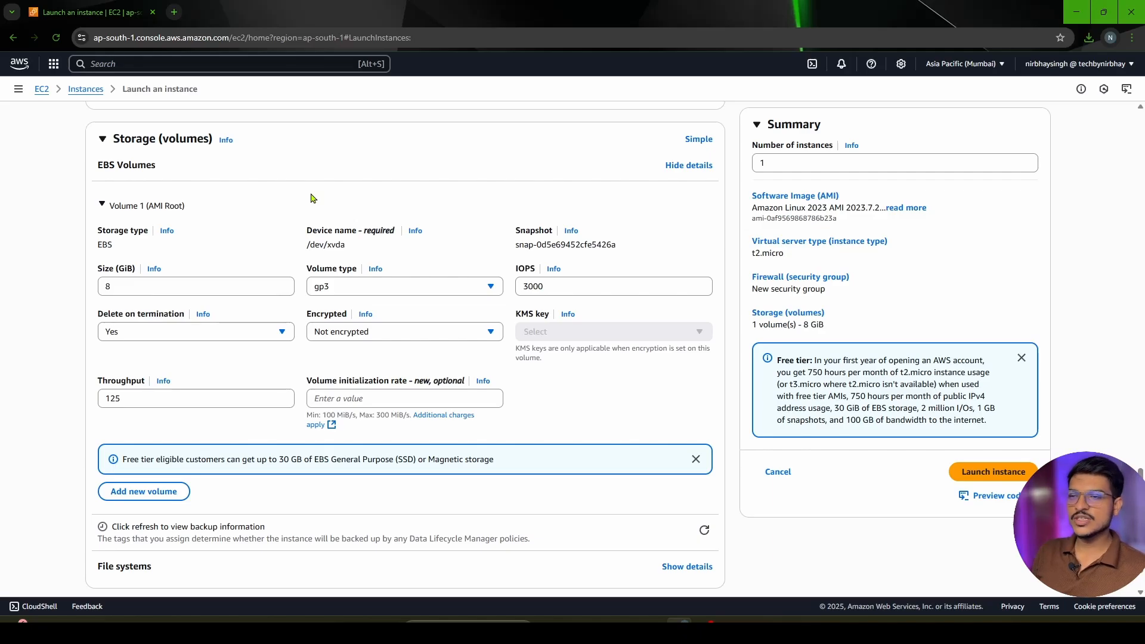
click(151, 331)
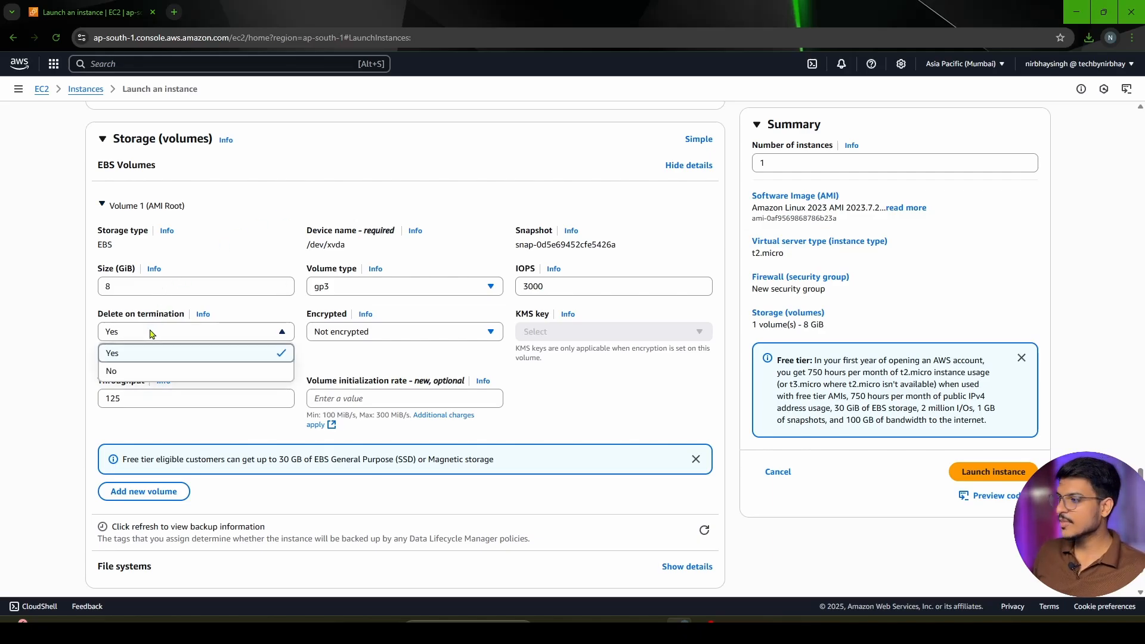
click(152, 333)
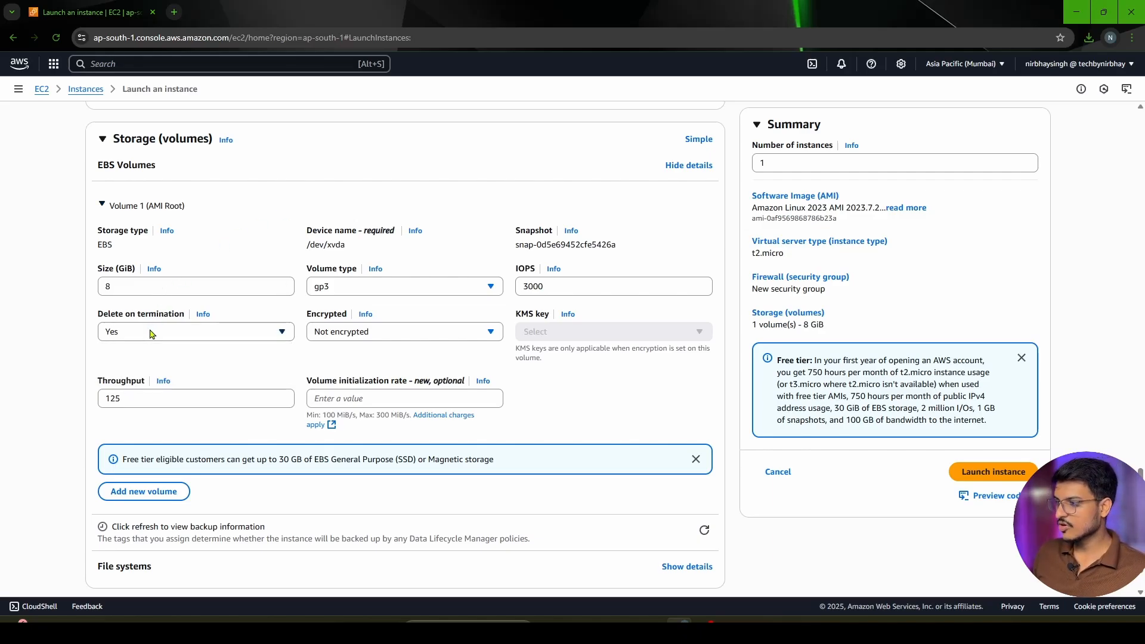
click(344, 333)
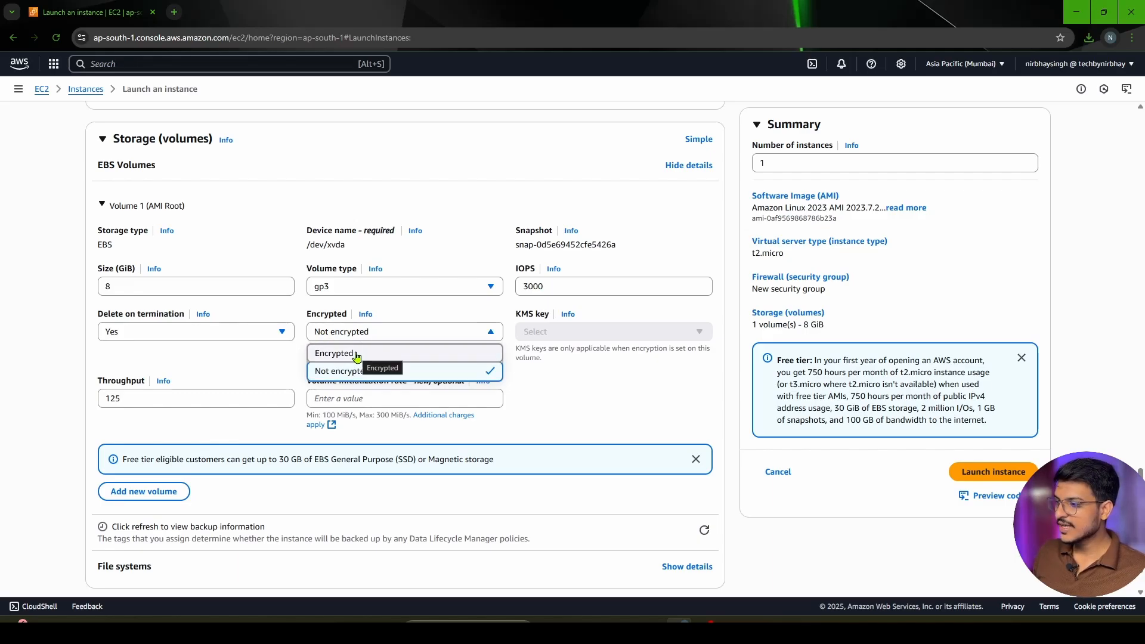
click(266, 374)
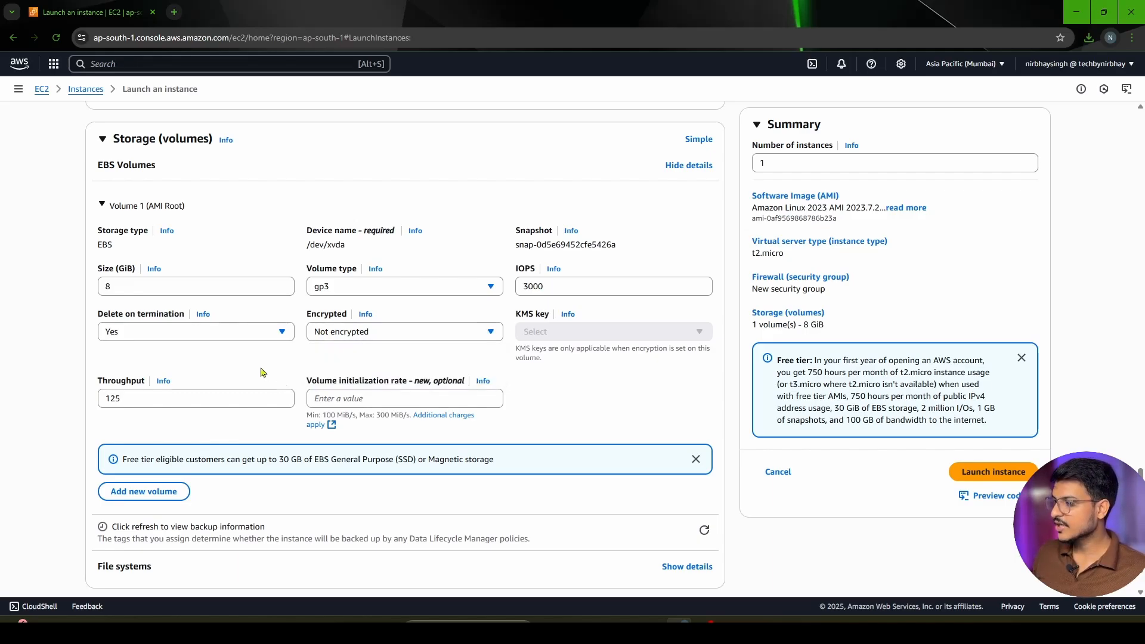
Expand the advanced details and check the domain join directory and IAM instance profile choices, leaving both unselected
scroll(218, 366, down, 1)
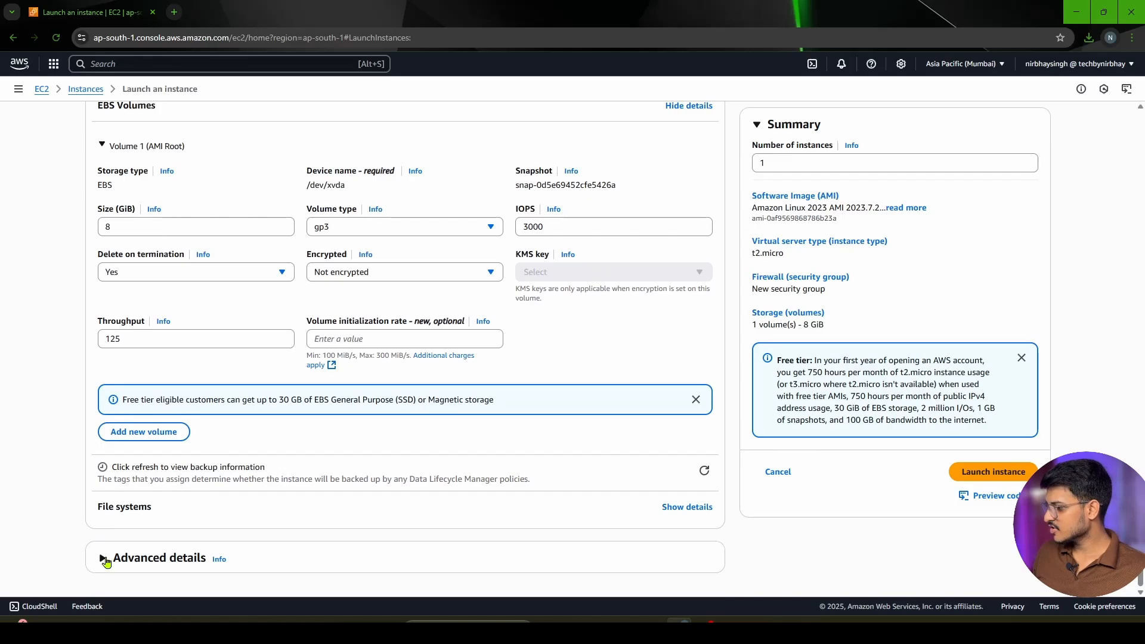
click(104, 561)
scroll(326, 388, down, 6)
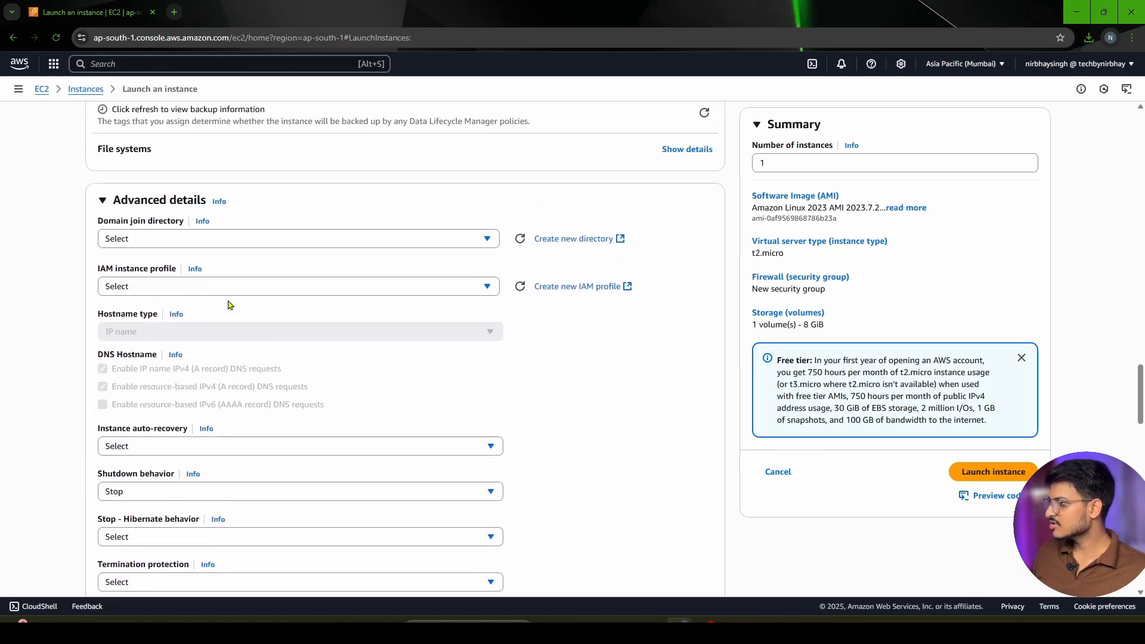
click(132, 239)
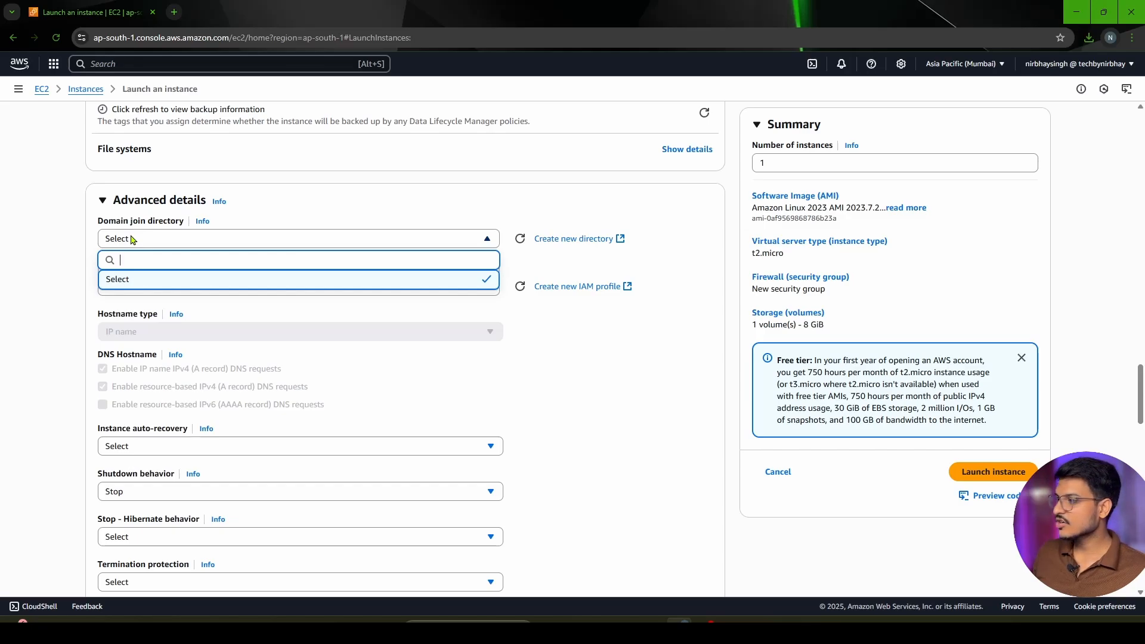
click(200, 290)
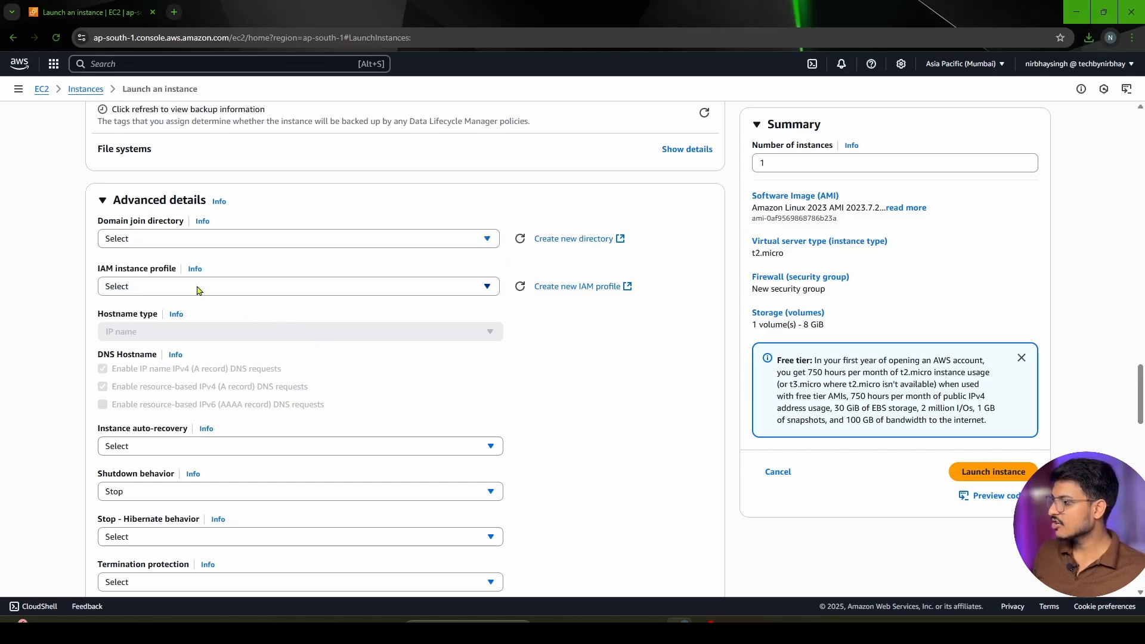
click(199, 290)
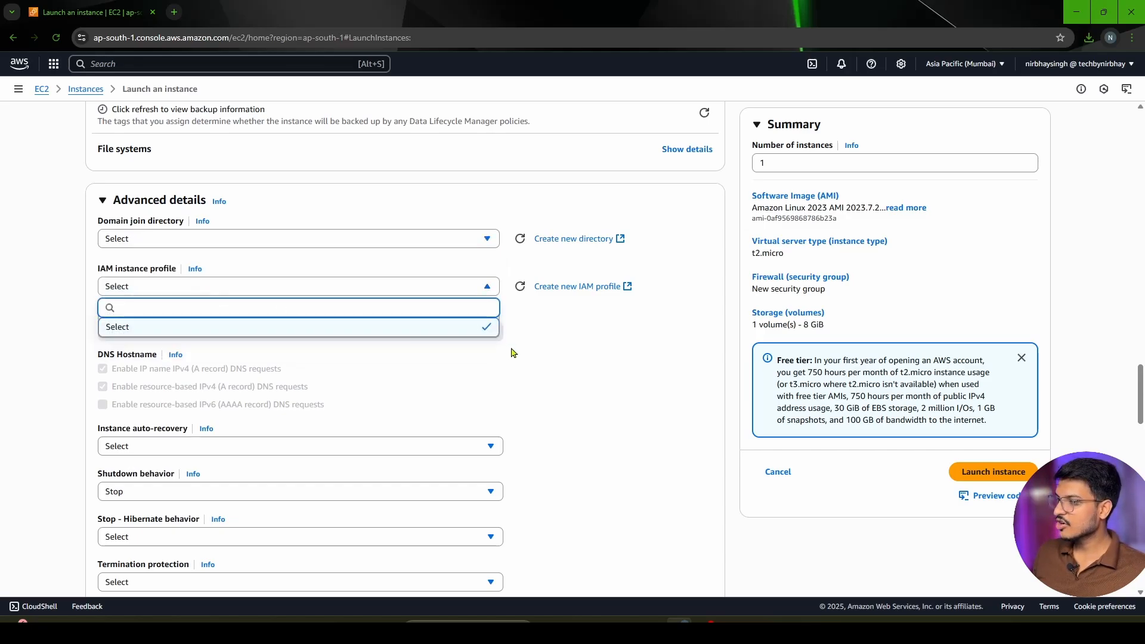
click(595, 373)
Examine the remaining advanced details, from instance auto-recovery and shutdown behavior down to the optional user data field
scroll(417, 345, down, 3)
scroll(399, 348, up, 2)
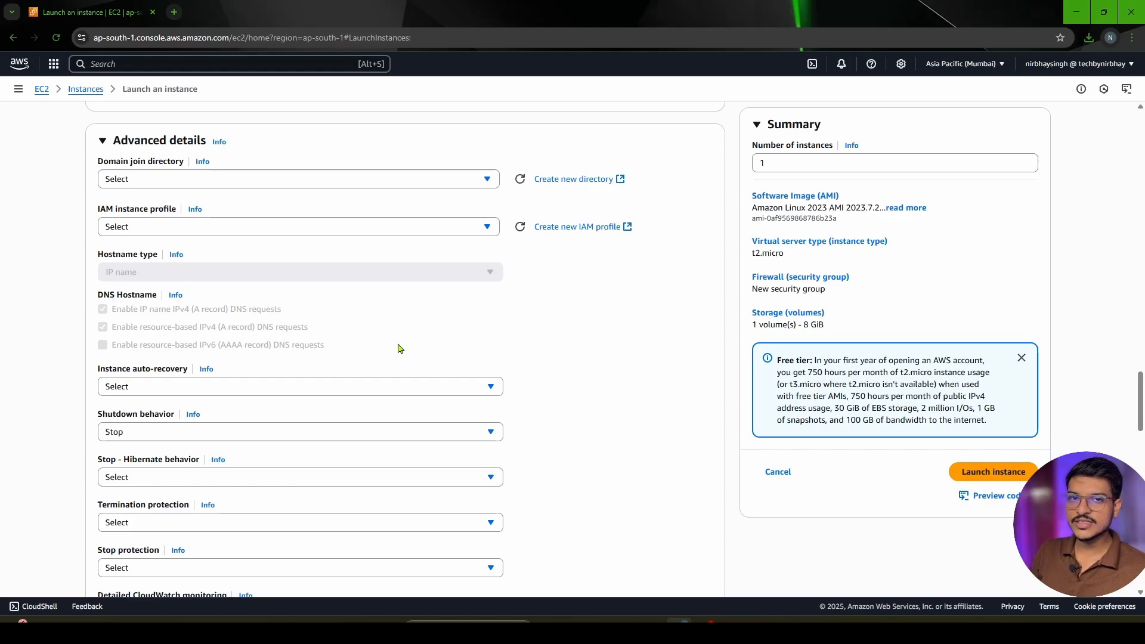
scroll(418, 363, down, 1)
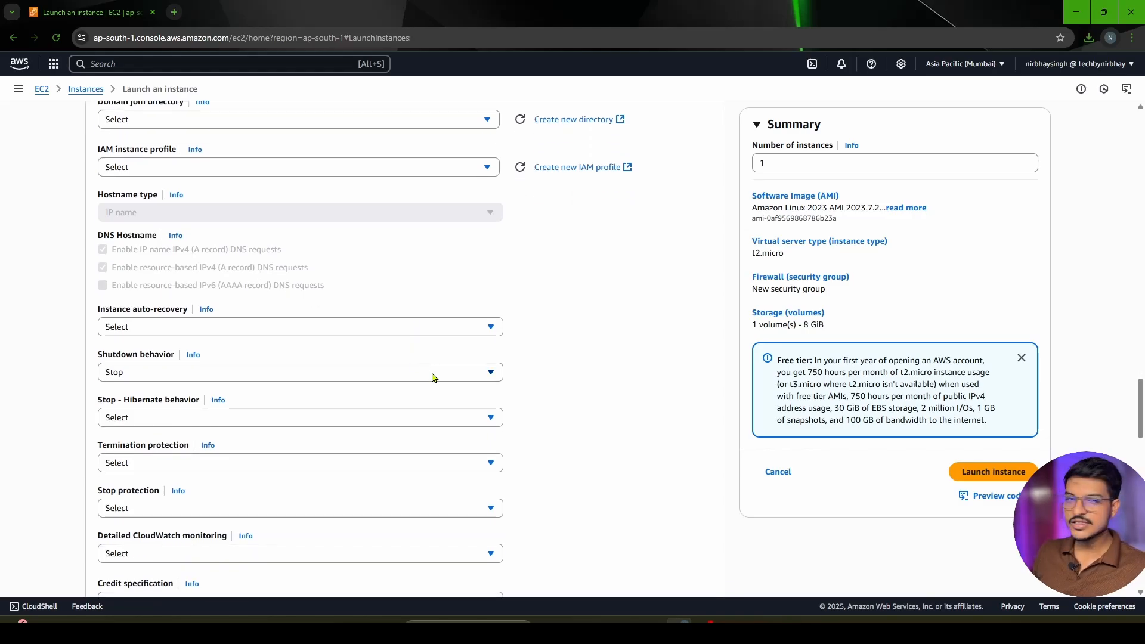
scroll(425, 398, up, 1)
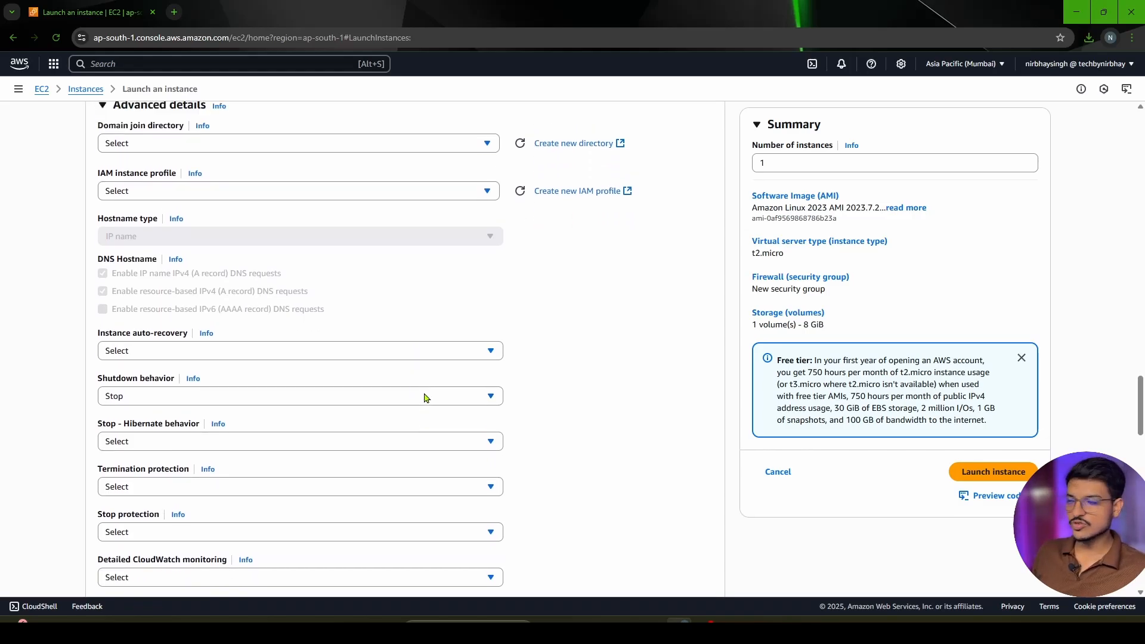
scroll(358, 369, down, 3)
scroll(243, 327, up, 3)
scroll(210, 275, down, 3)
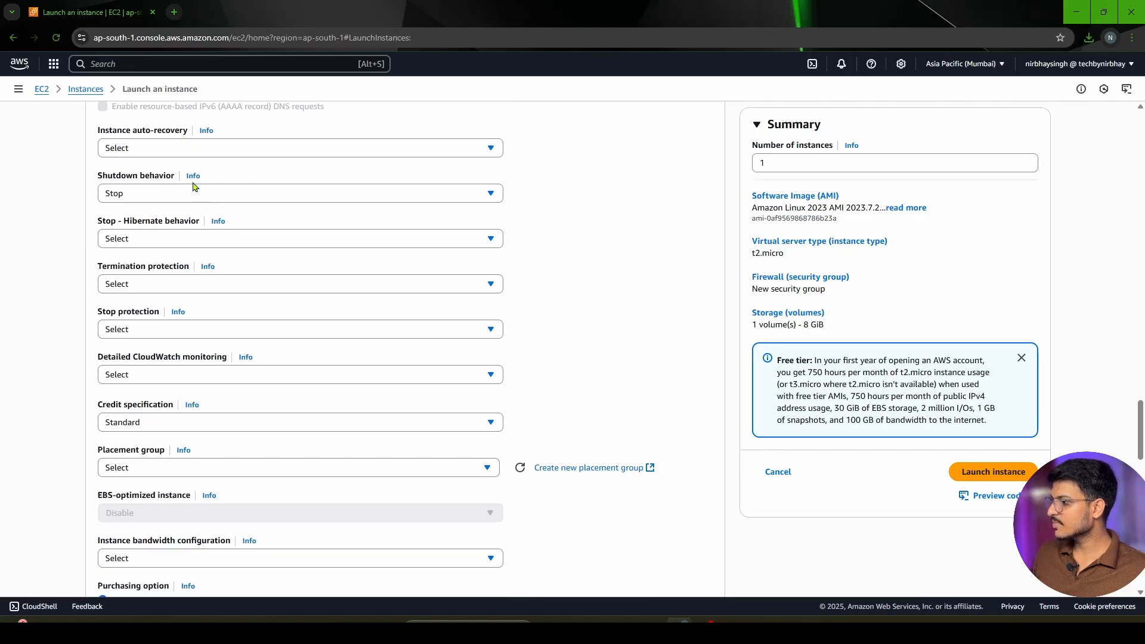
scroll(206, 214, up, 3)
scroll(208, 215, down, 20)
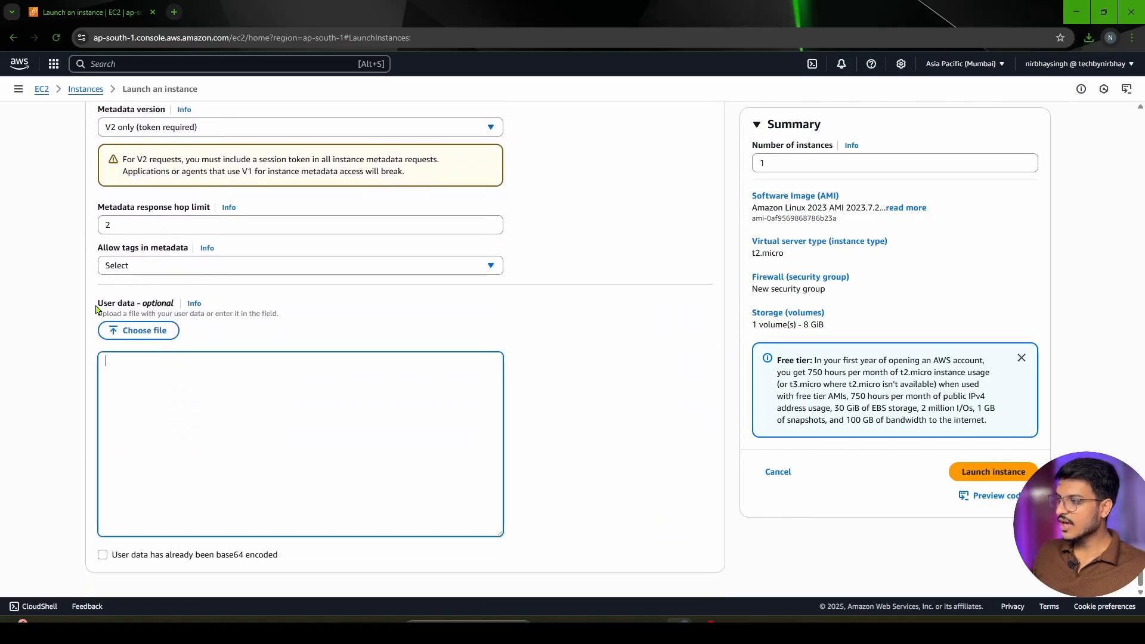
drag(95, 309, 182, 305)
click(253, 400)
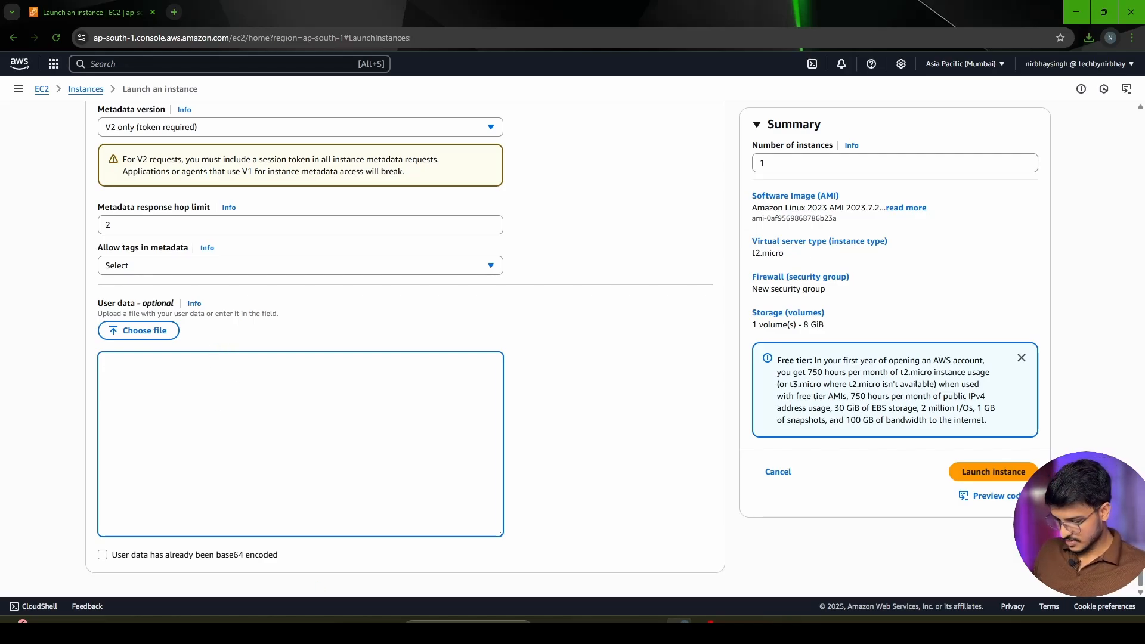
Search Google in a new browser tab for "ec2 user data script install apache in linux"
click(174, 10)
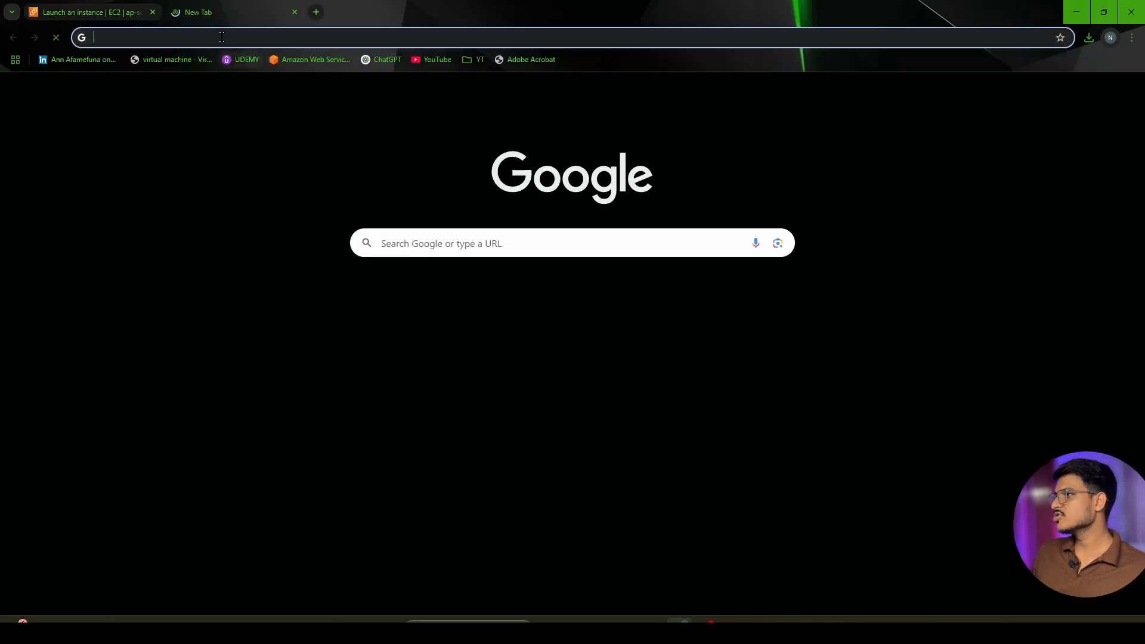
click(221, 37)
text(ec2 user data script install apache in linux)
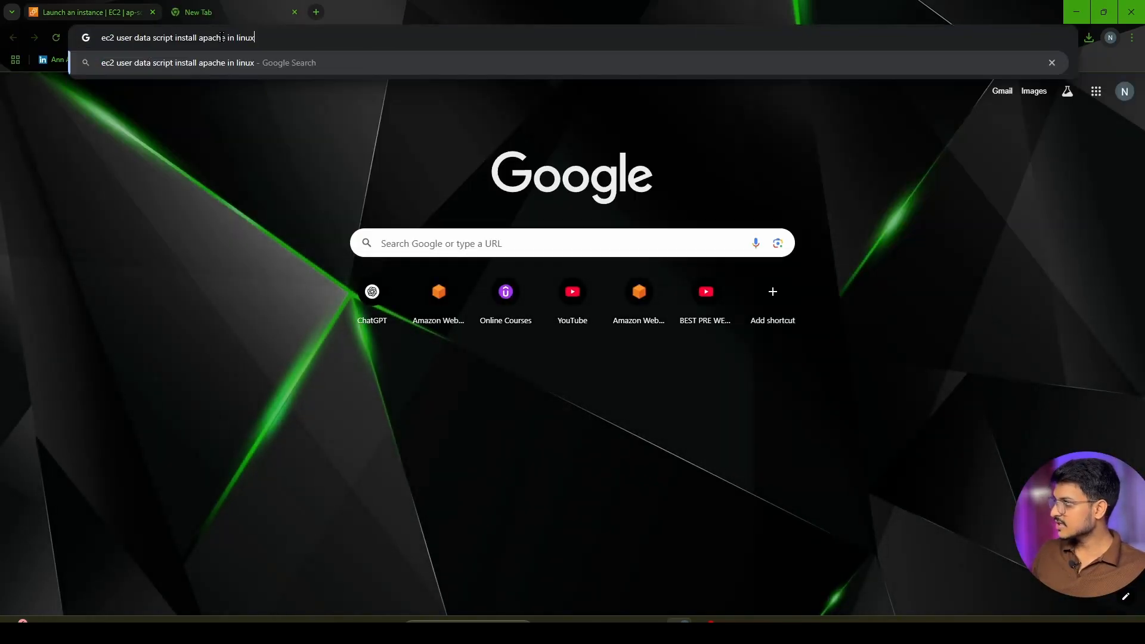
drag(120, 39, 265, 38)
click(300, 41)
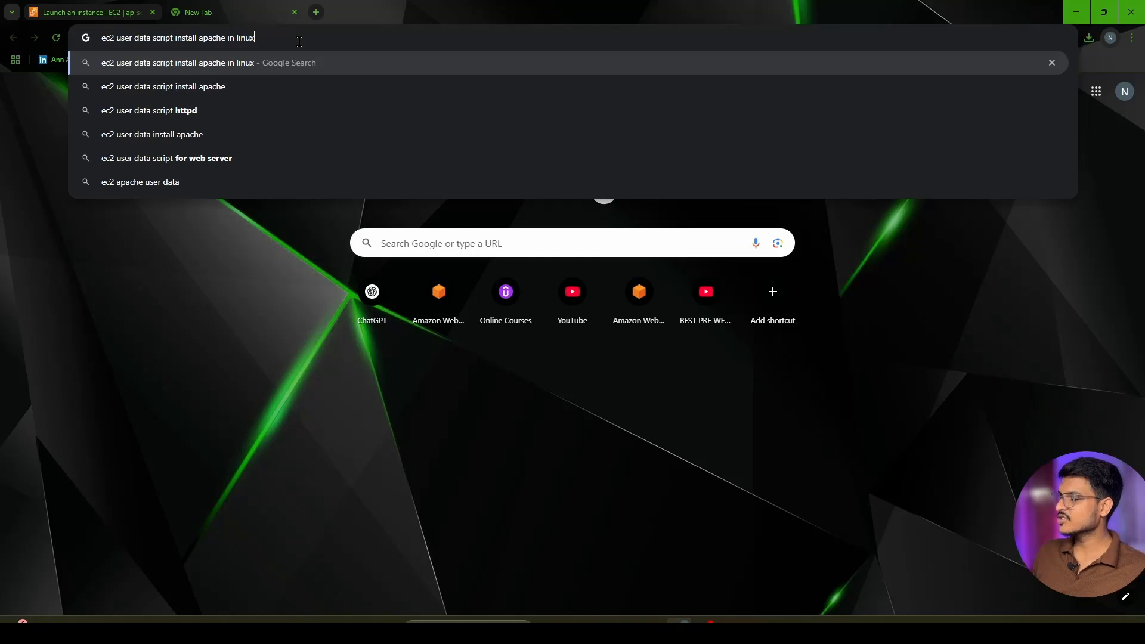
key(Return)
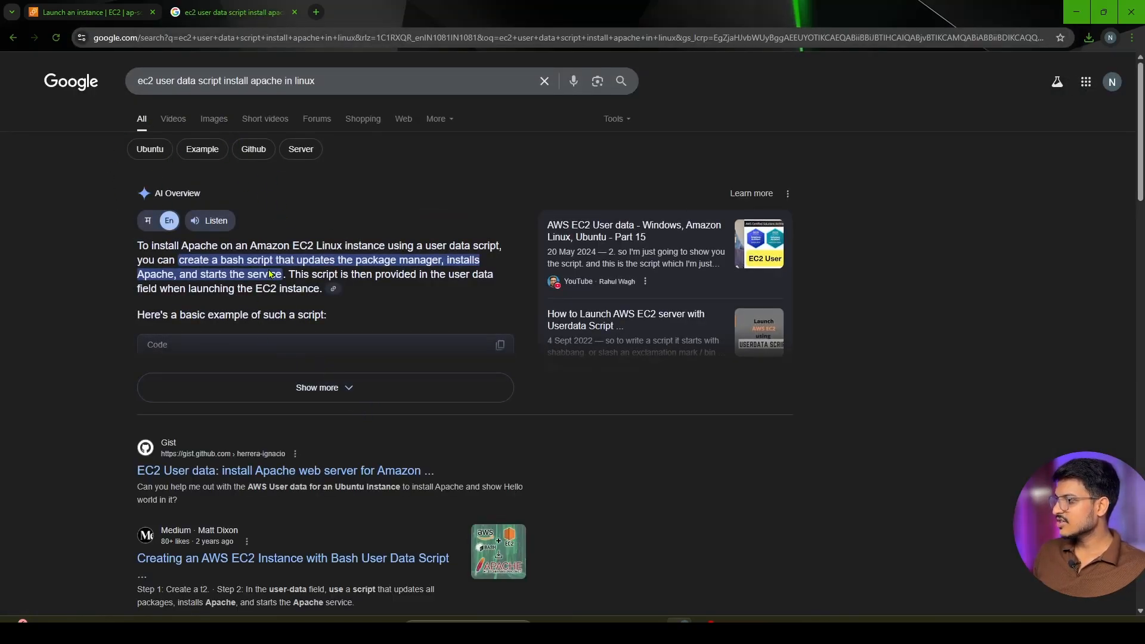
Copy the Apache installation bash script from the expanded AI Overview and paste it into the instance's user data
click(322, 389)
scroll(295, 239, down, 2)
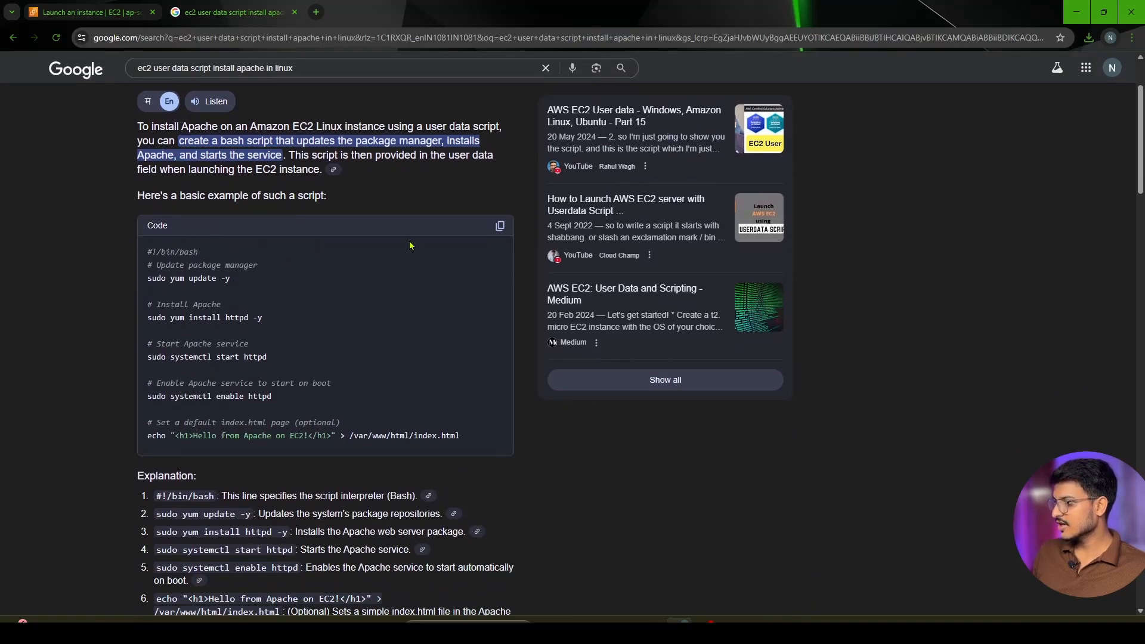
click(499, 226)
click(90, 12)
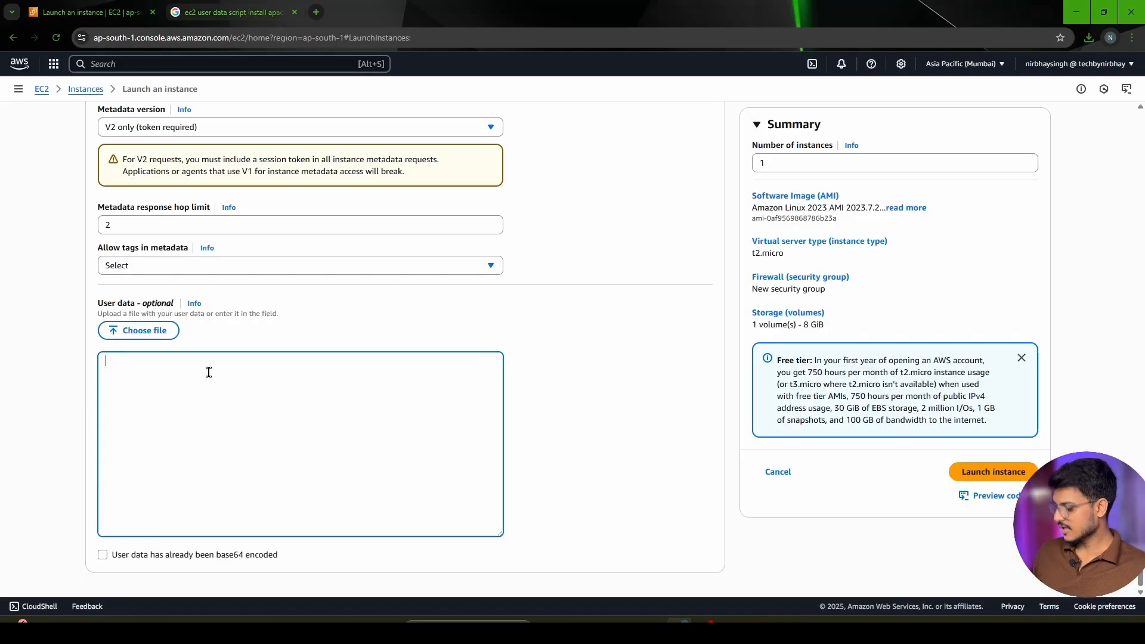
key(ctrl+v)
scroll(289, 418, up, 4)
scroll(270, 382, down, 4)
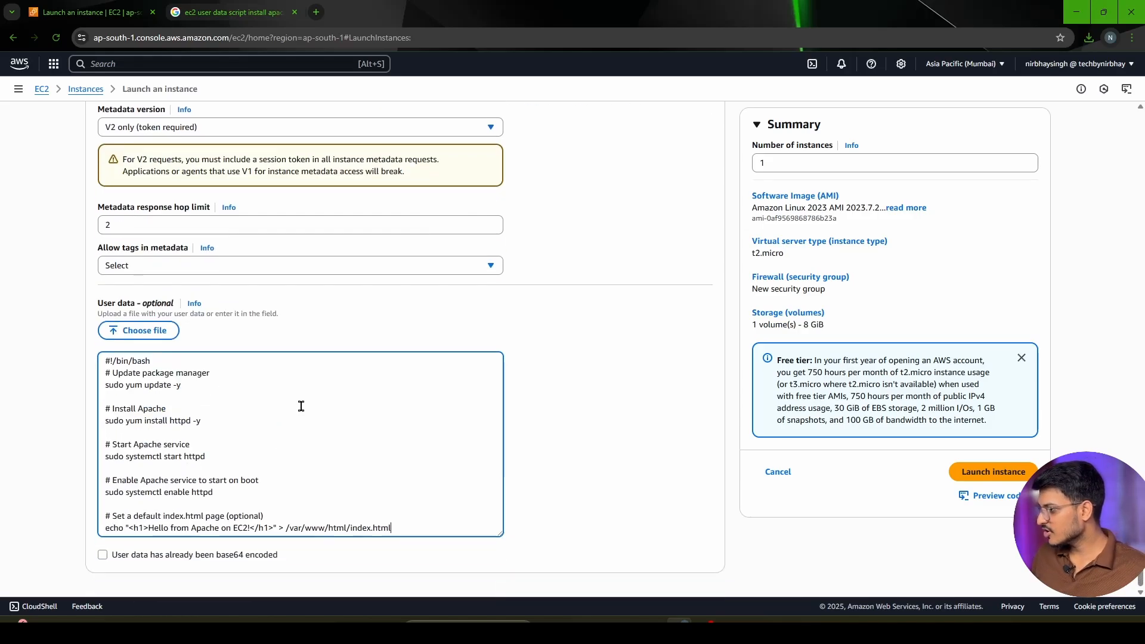
Review the user data script line by line, from the bash header through the Apache commands to the default index.html message
drag(152, 362, 104, 361)
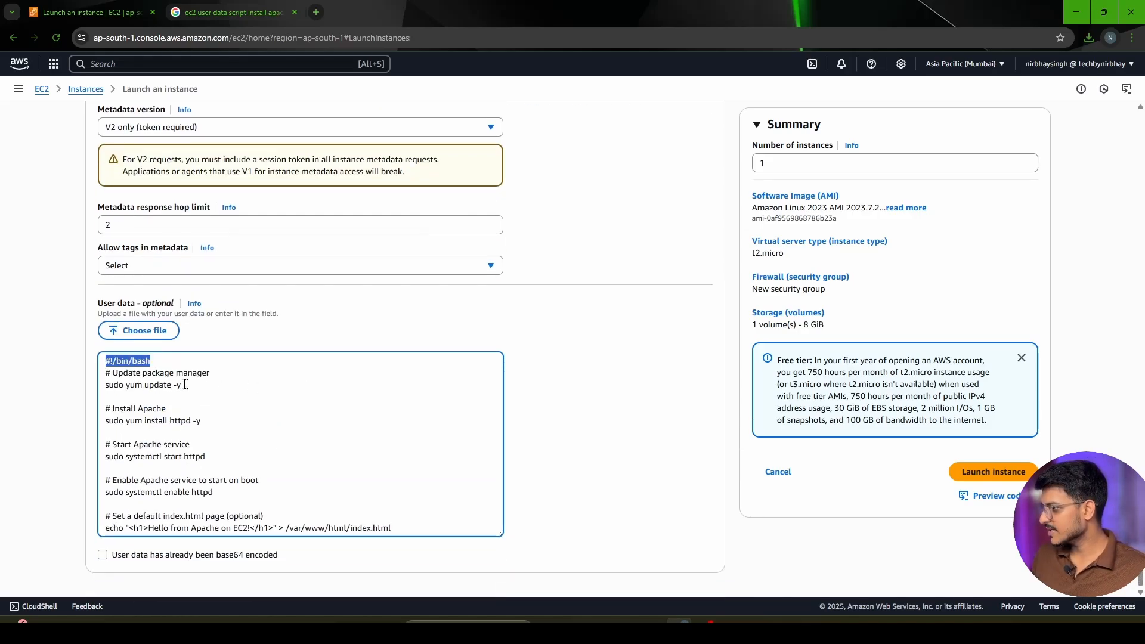
click(194, 386)
shift+click(100, 387)
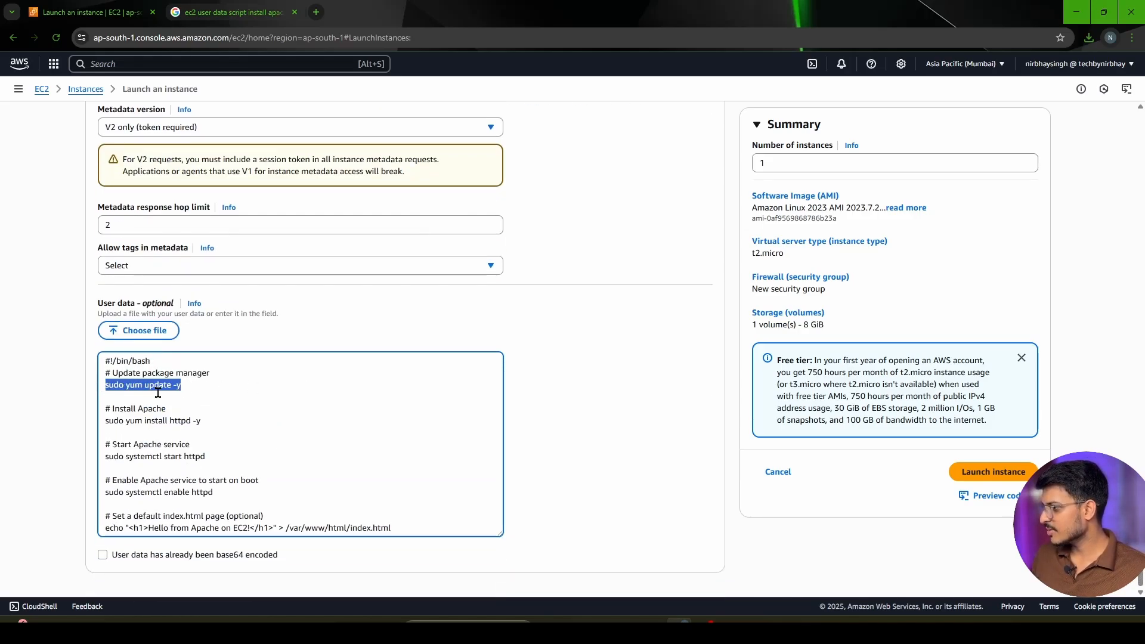
drag(210, 420, 103, 419)
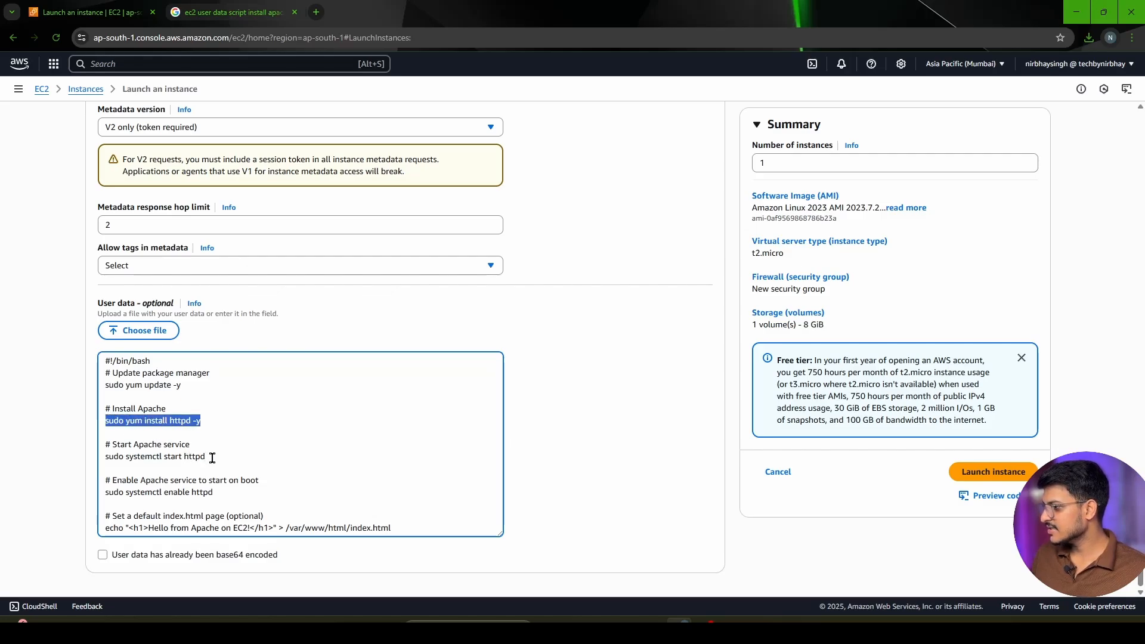
drag(210, 457, 102, 460)
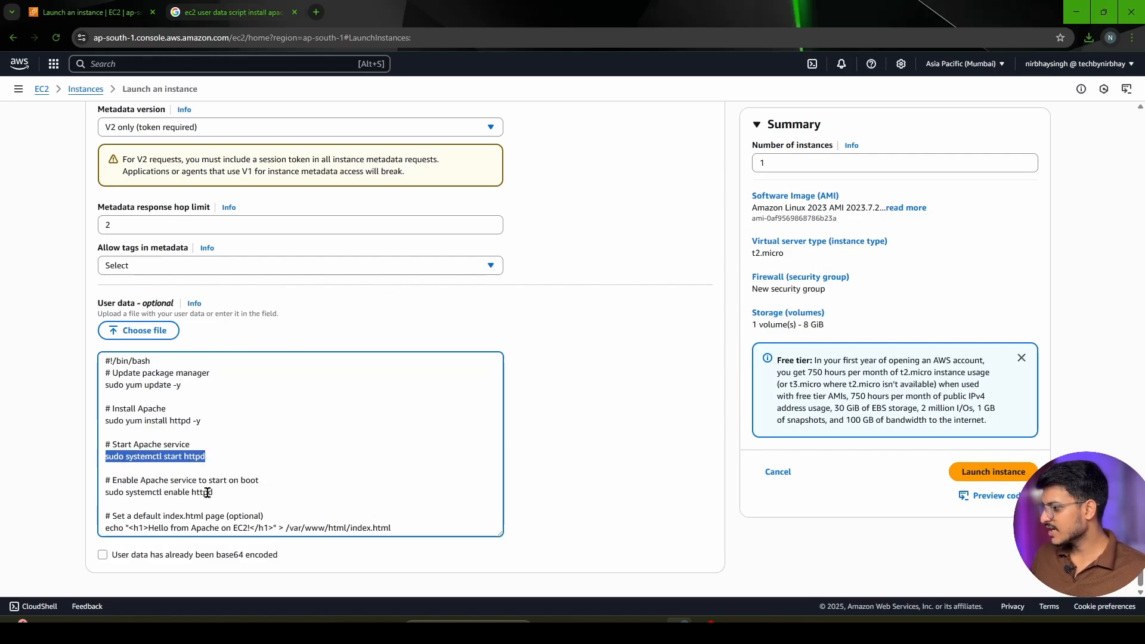
drag(221, 494, 103, 494)
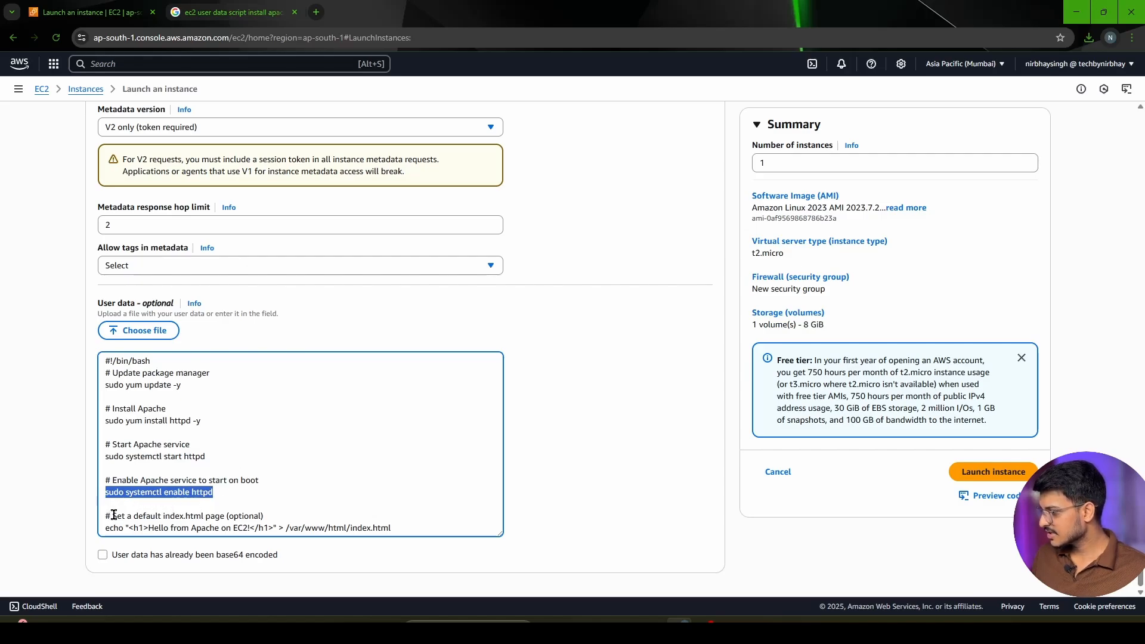
drag(106, 529, 129, 529)
drag(393, 529, 327, 529)
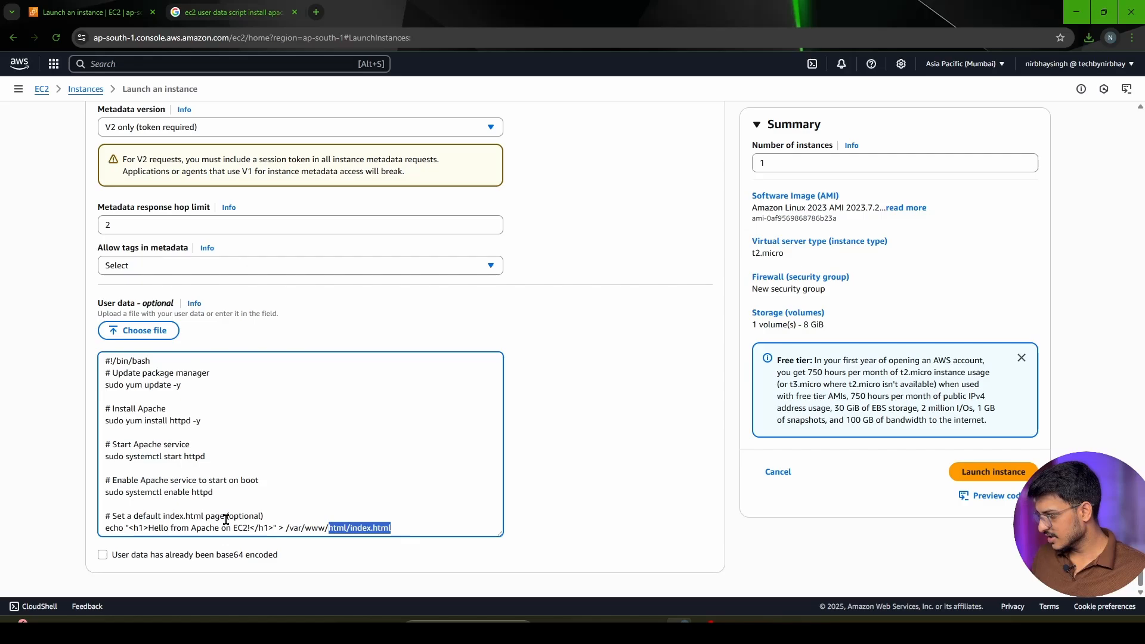
click(146, 528)
drag(146, 528, 250, 526)
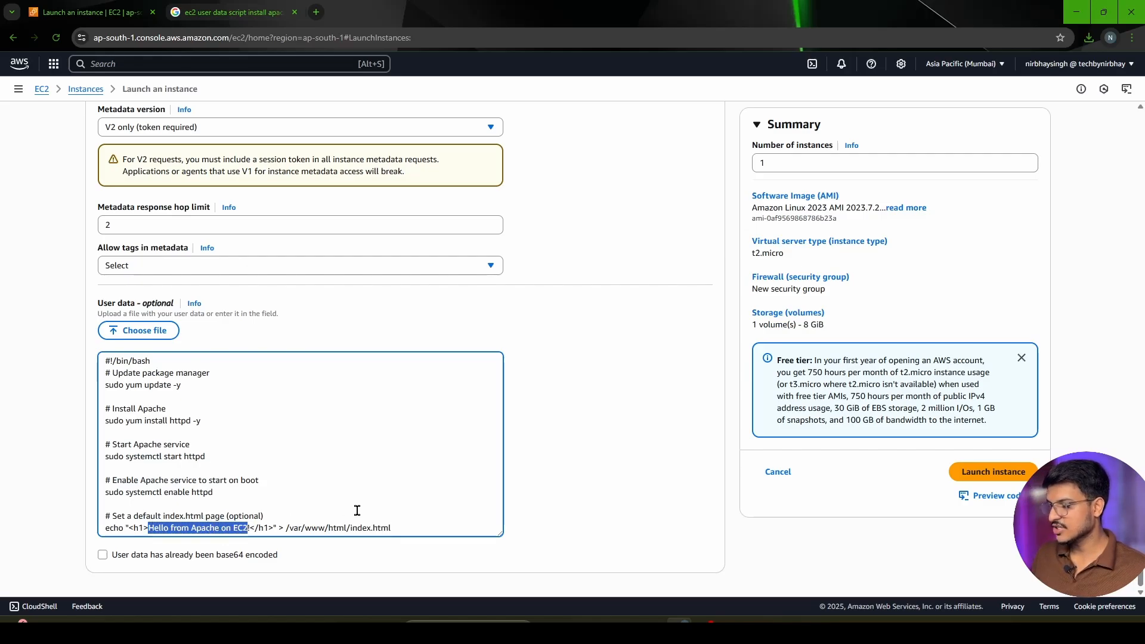
click(487, 525)
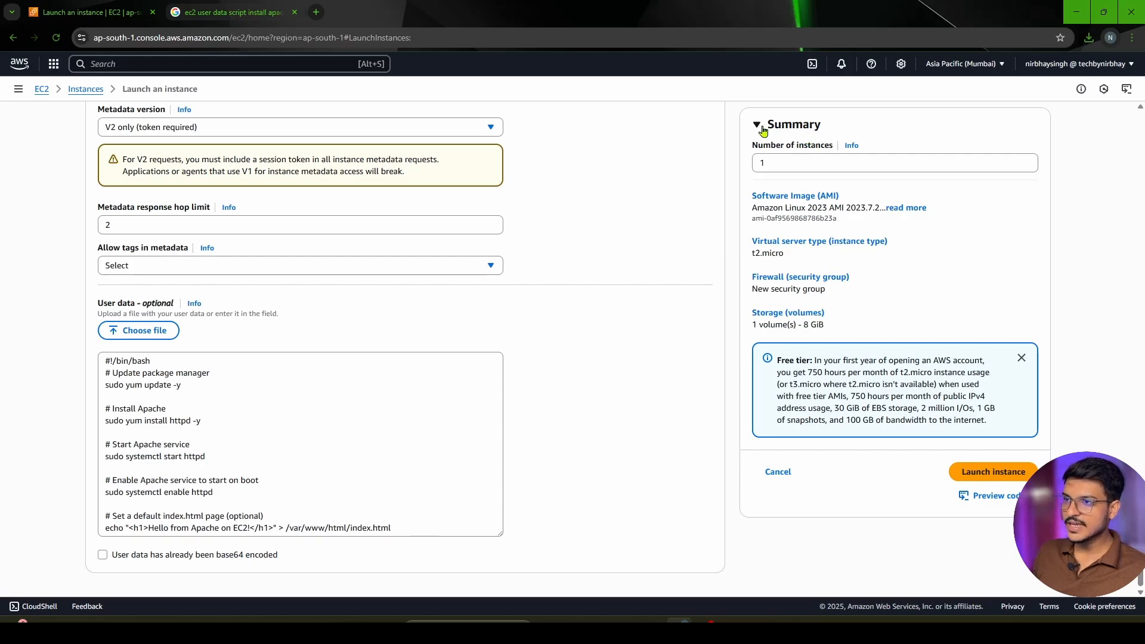
Review the launch summary's number of instances, software image, instance type, security group and storage
click(777, 165)
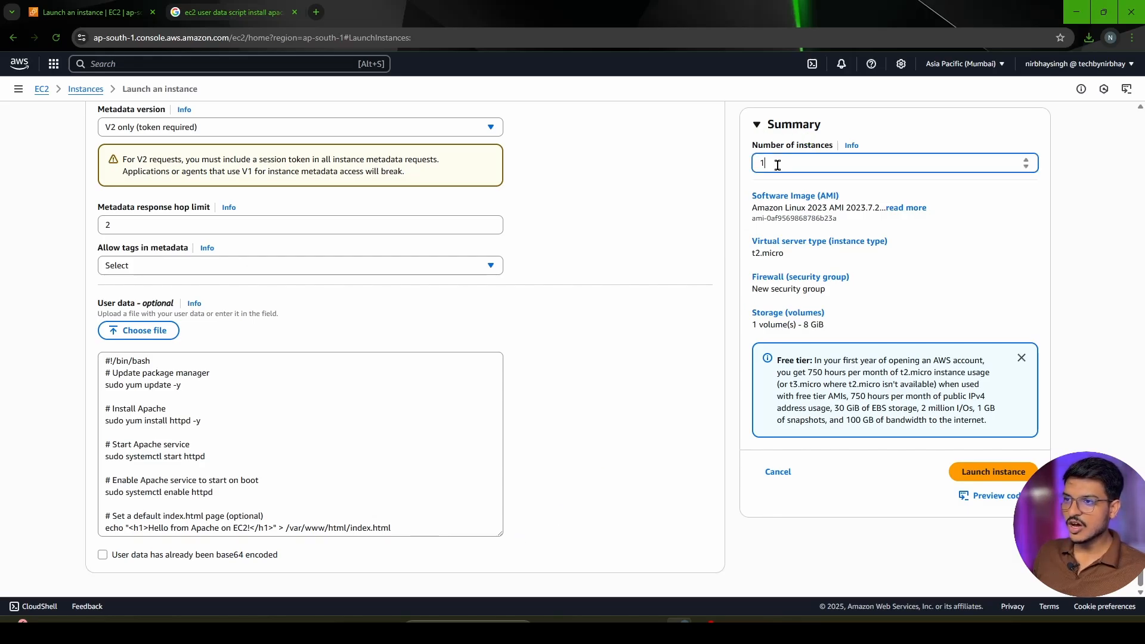
drag(774, 164, 750, 154)
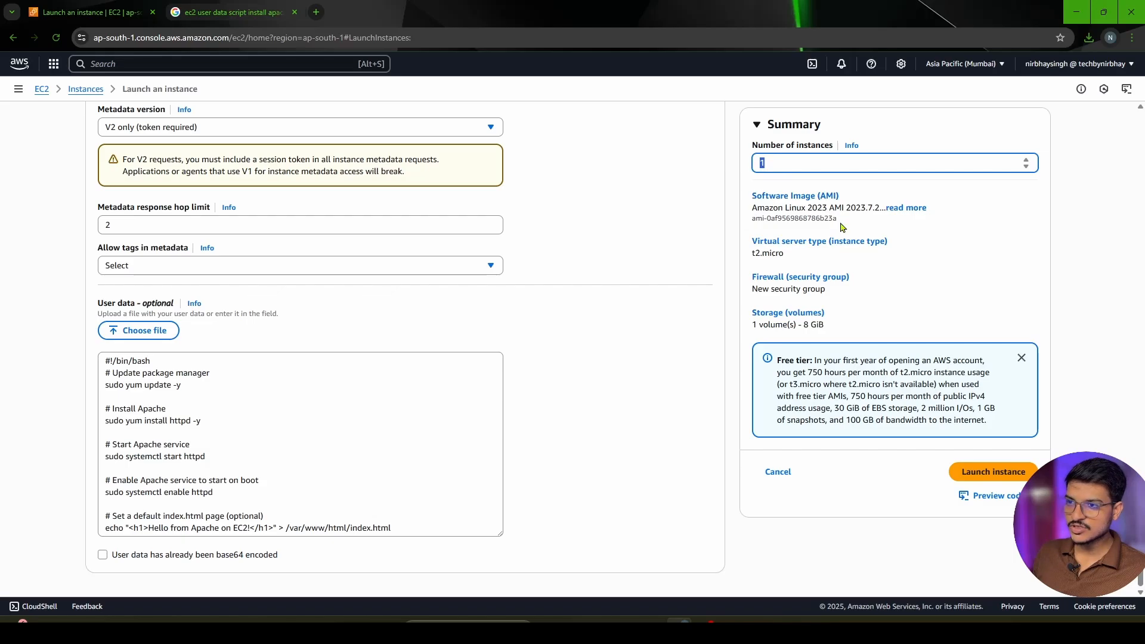
drag(842, 227, 752, 215)
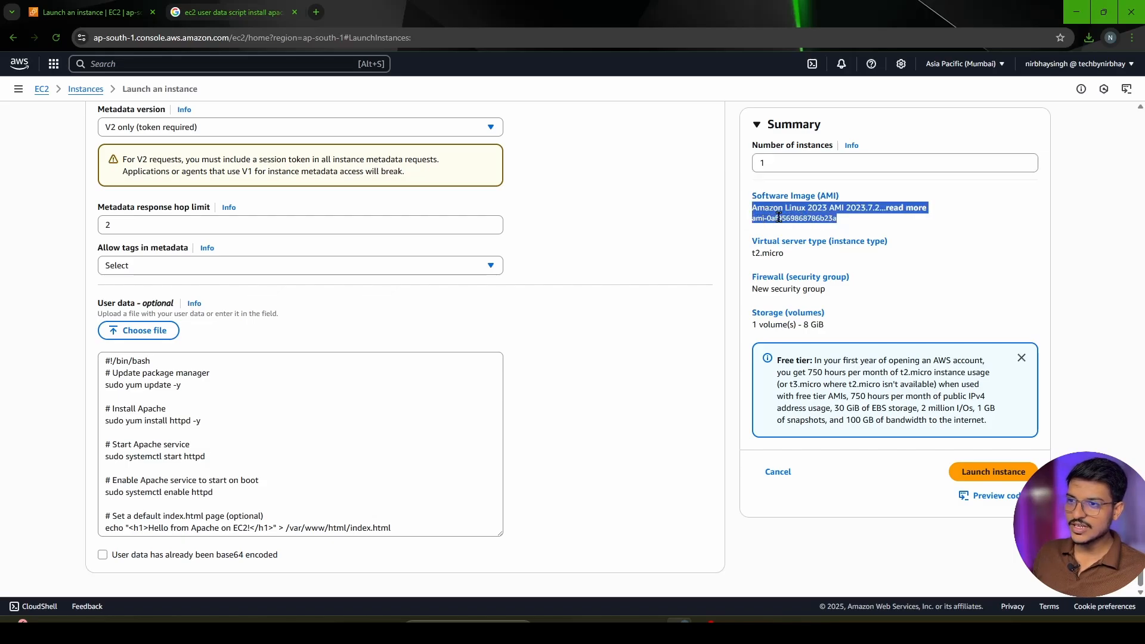
click(863, 225)
drag(797, 255, 753, 257)
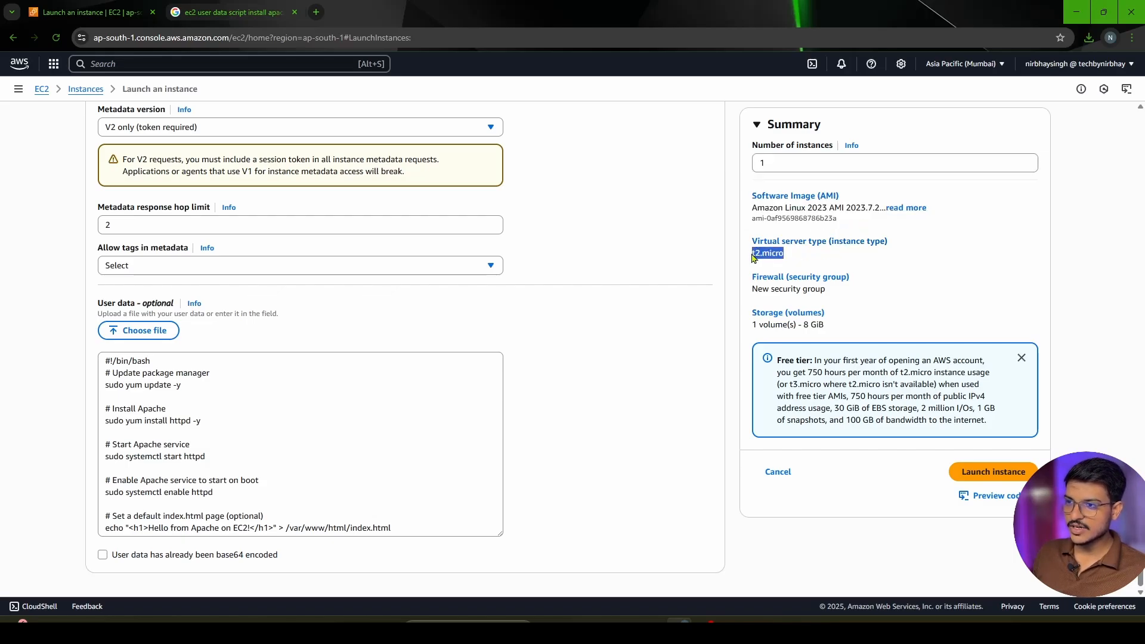
drag(825, 291, 752, 291)
drag(869, 316, 756, 327)
click(882, 320)
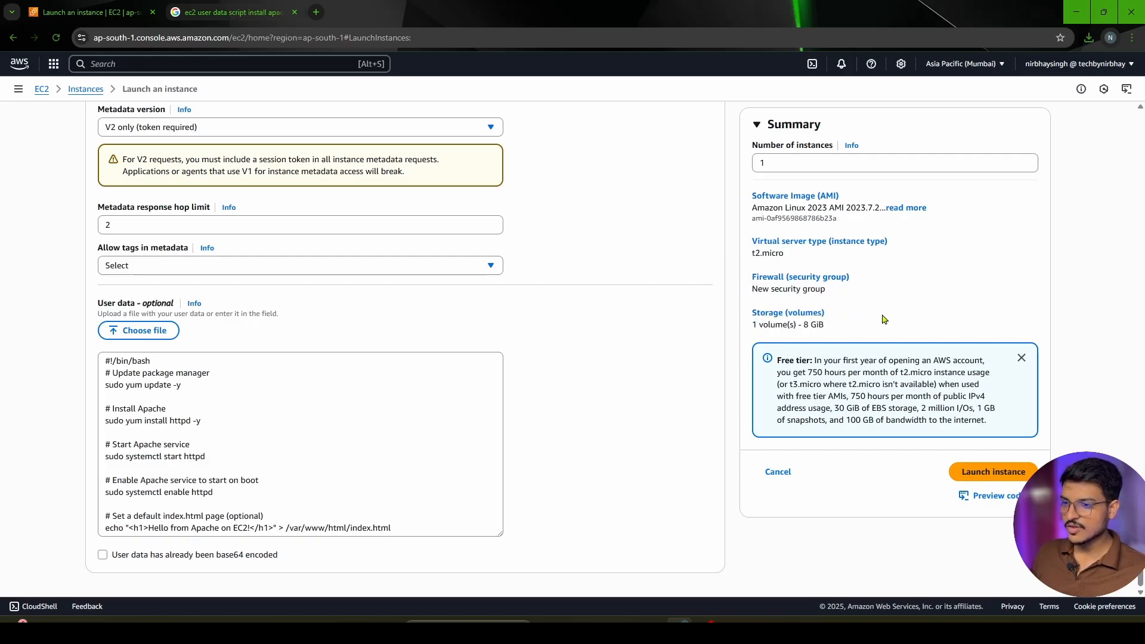
Launch the instance and expand the launch log below the confirmation
click(981, 479)
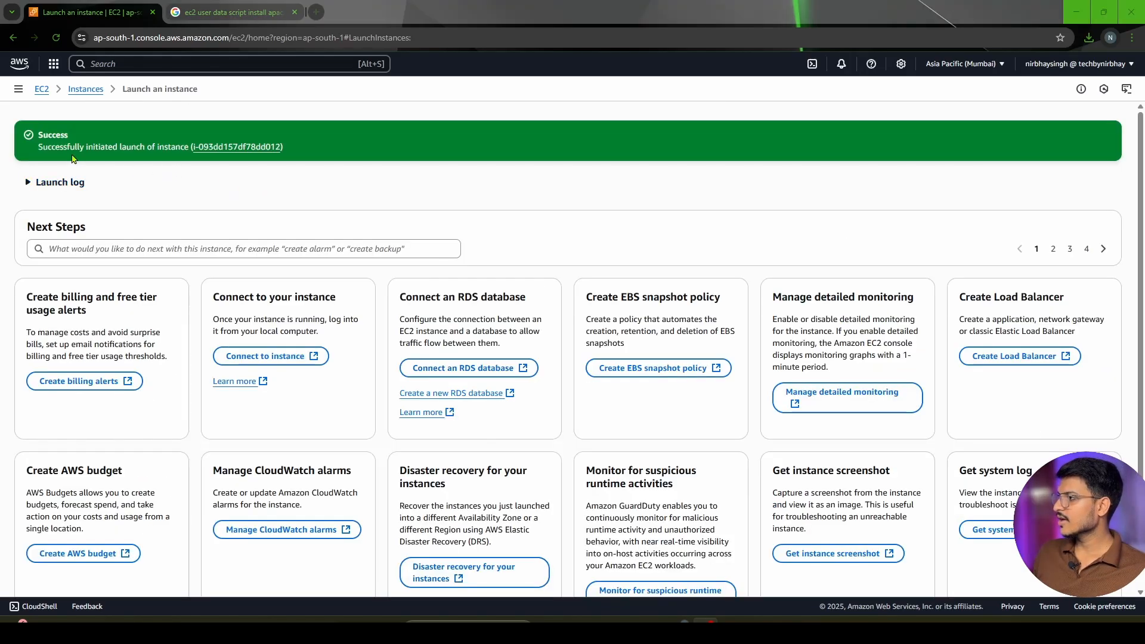
drag(38, 147, 304, 155)
click(285, 177)
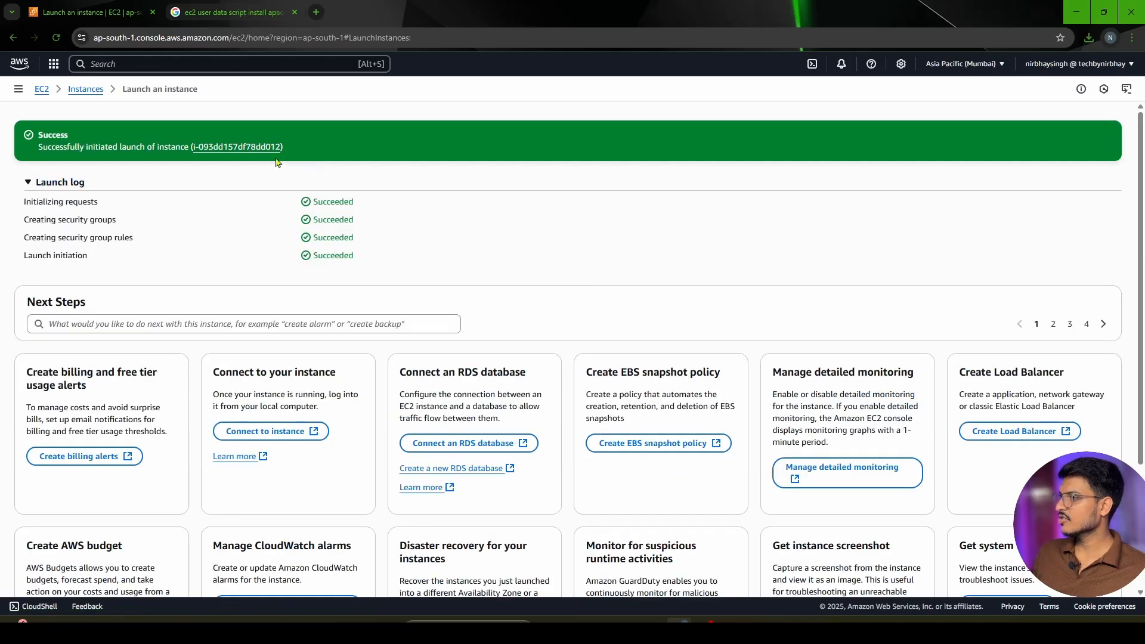
Open the newly launched instance through its ID in the confirmation and select it to show its details
click(238, 148)
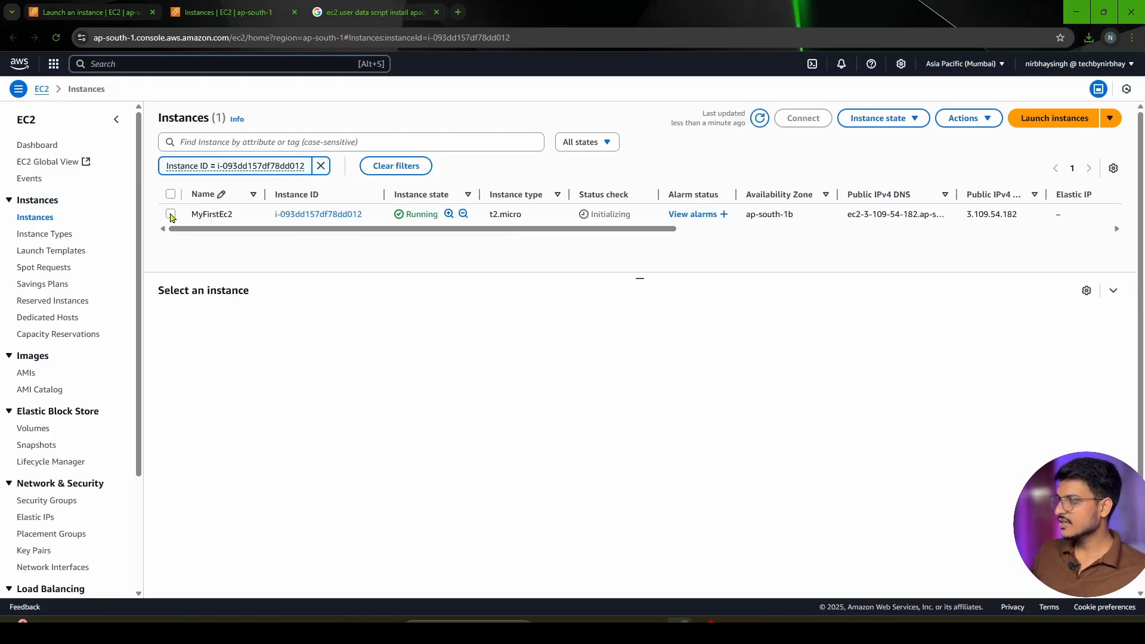
click(172, 194)
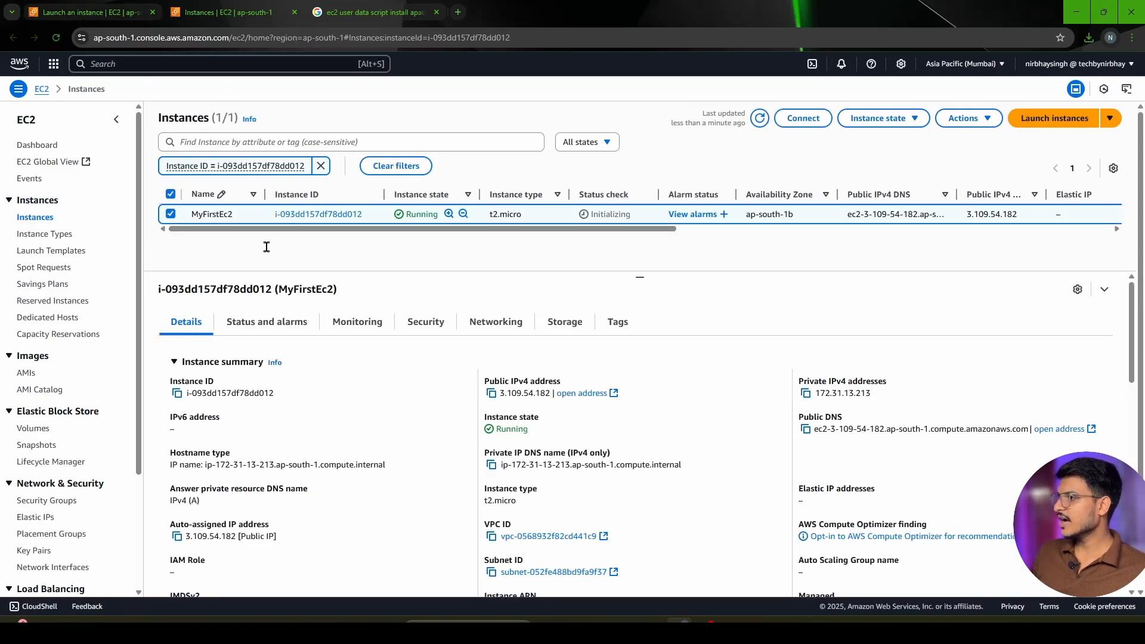
From the launch confirmation page, open the full instances list, refresh it and select MyFirstEc2
click(74, 15)
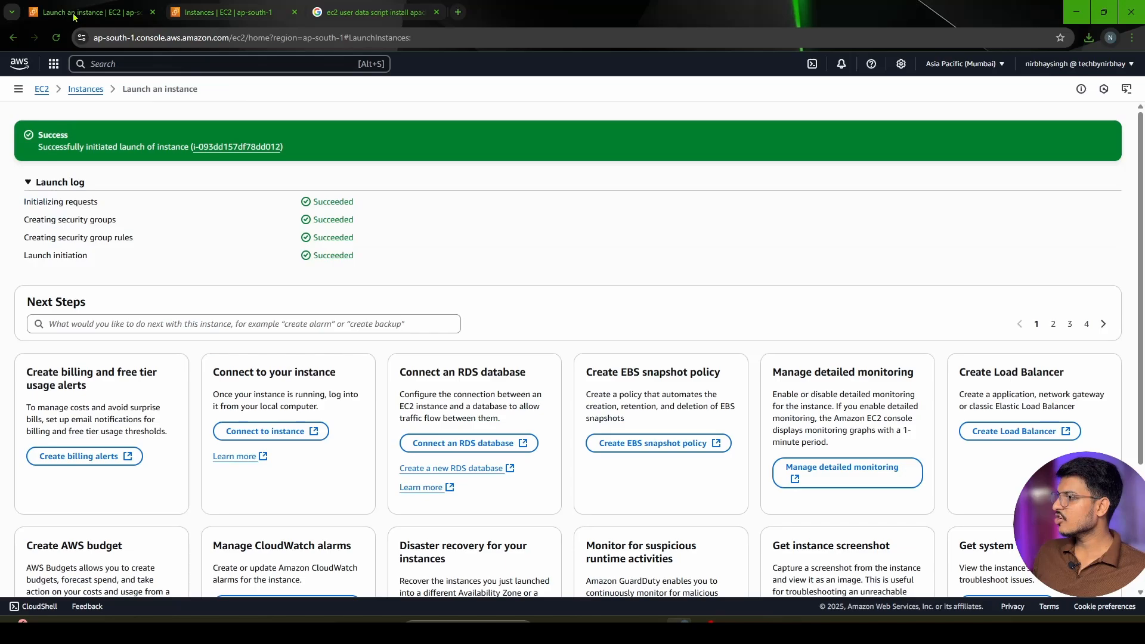
click(81, 90)
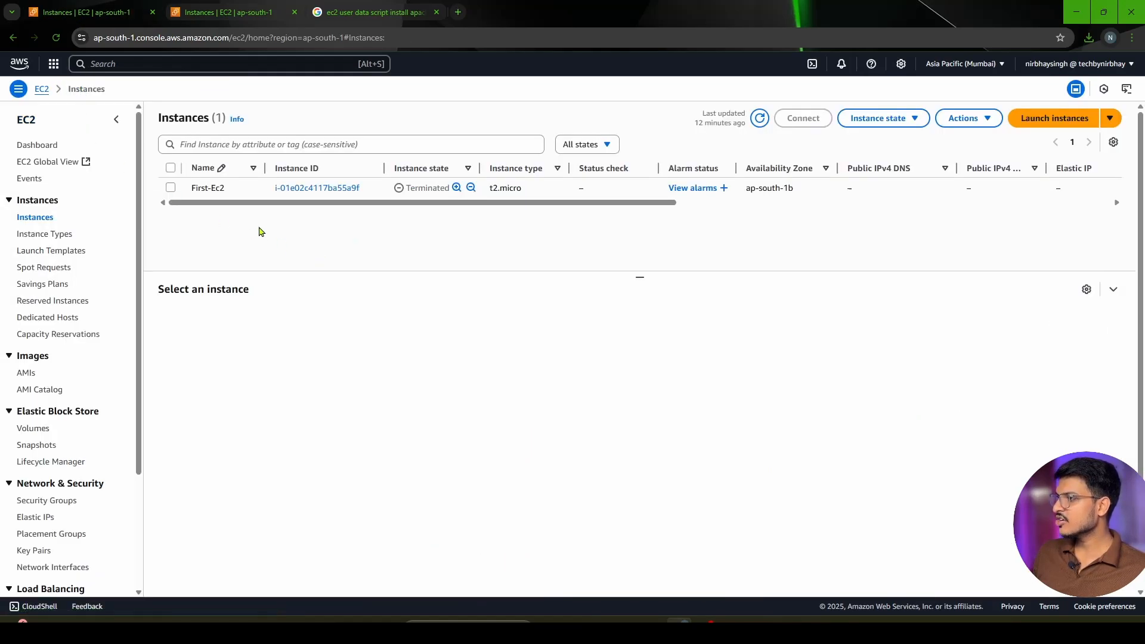
click(760, 118)
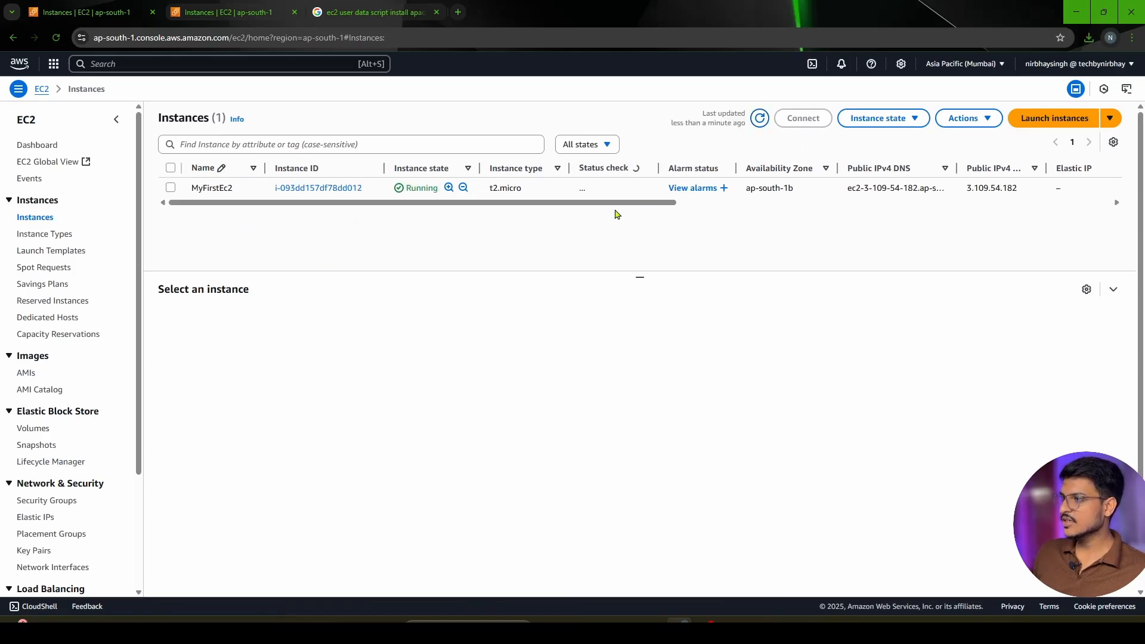
click(171, 189)
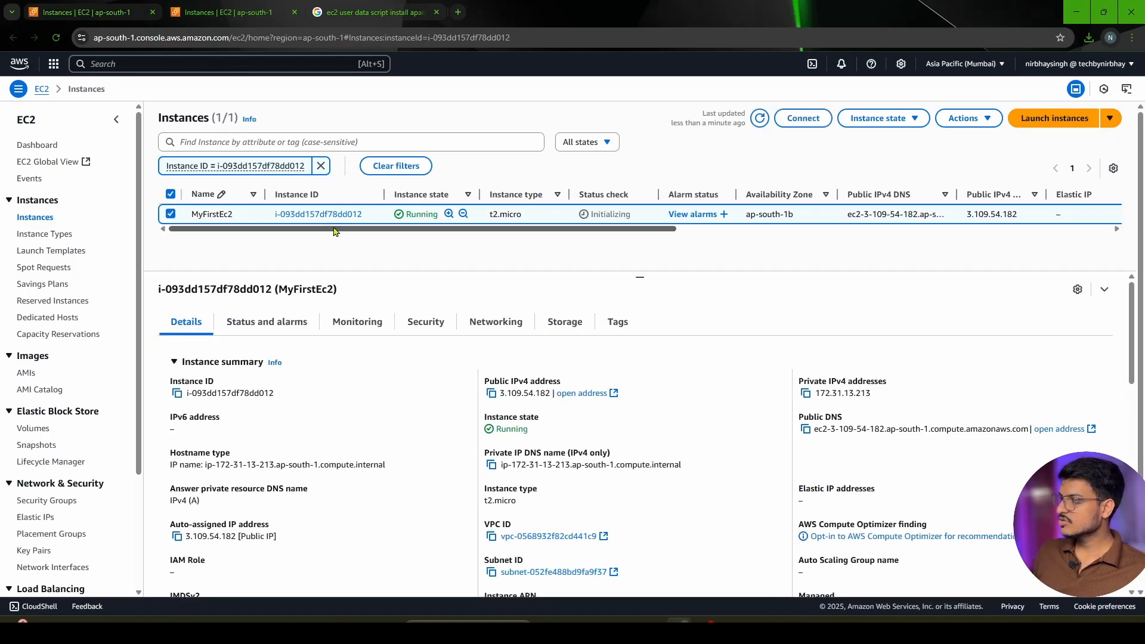
In the instance view filtered by ID, examine MyFirstEc2's status check, instance ID, public and private IPv4 addresses, state and DNS names
drag(640, 215, 592, 214)
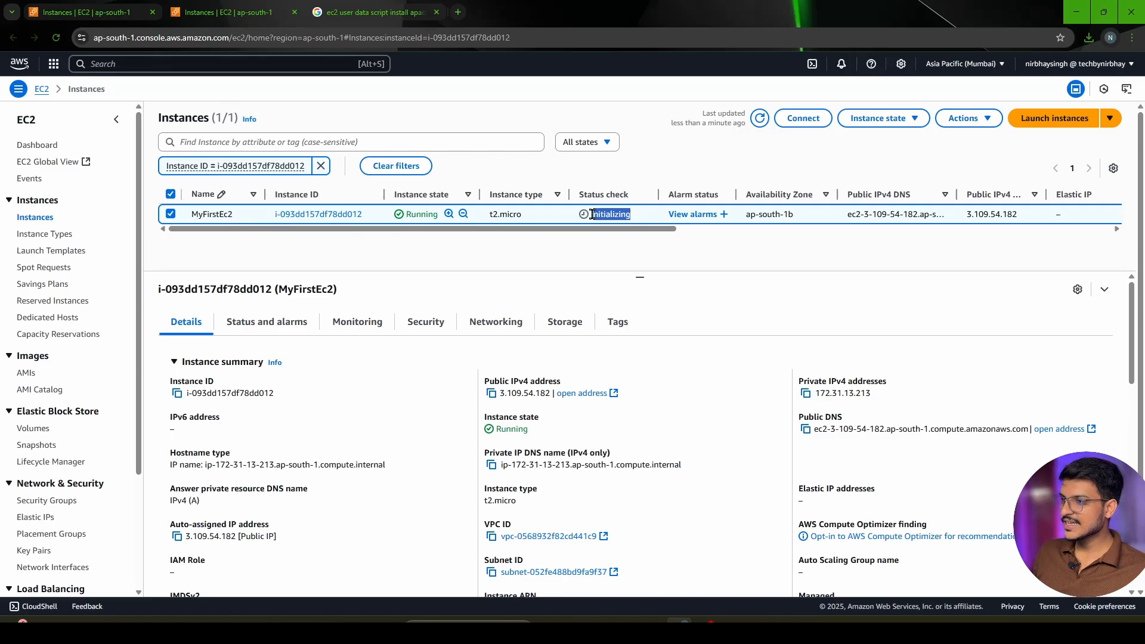
click(509, 269)
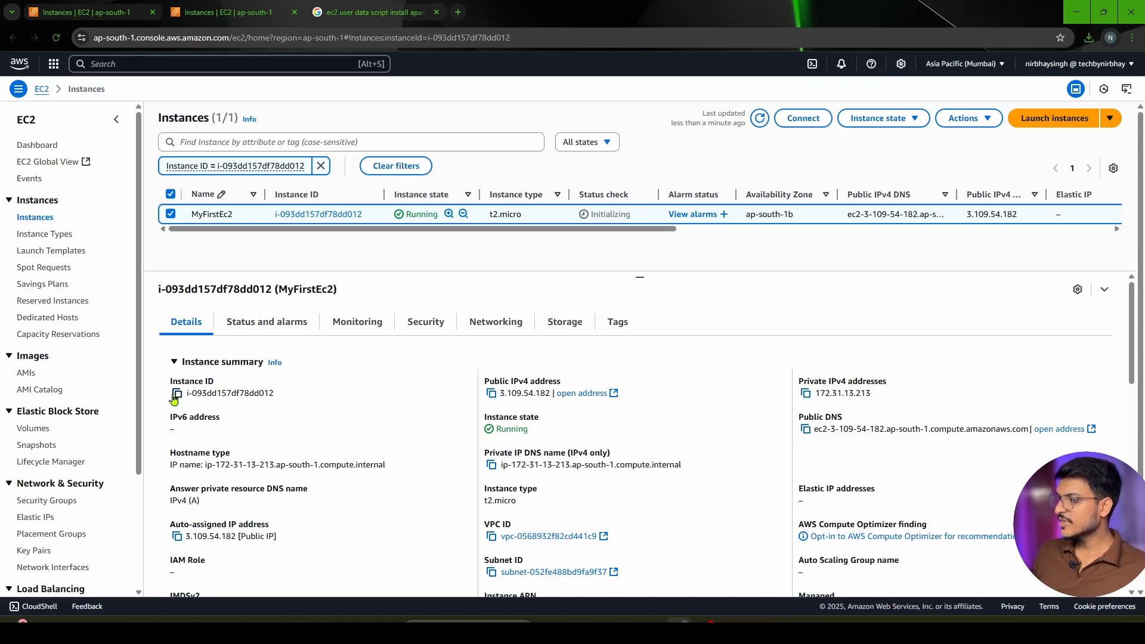
drag(295, 395, 188, 401)
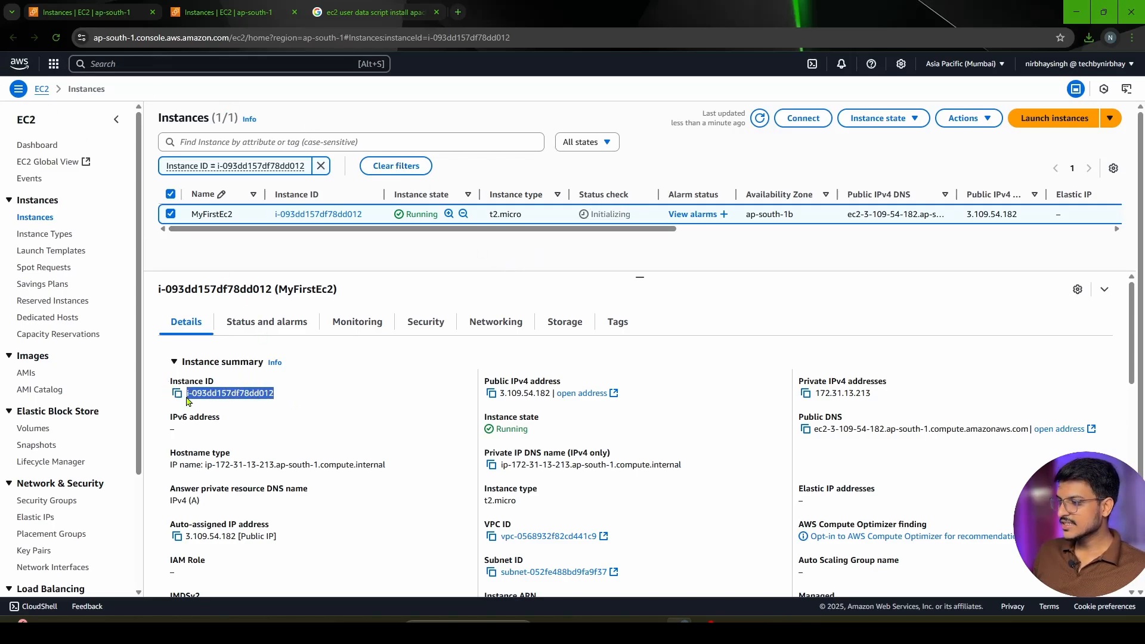
click(311, 408)
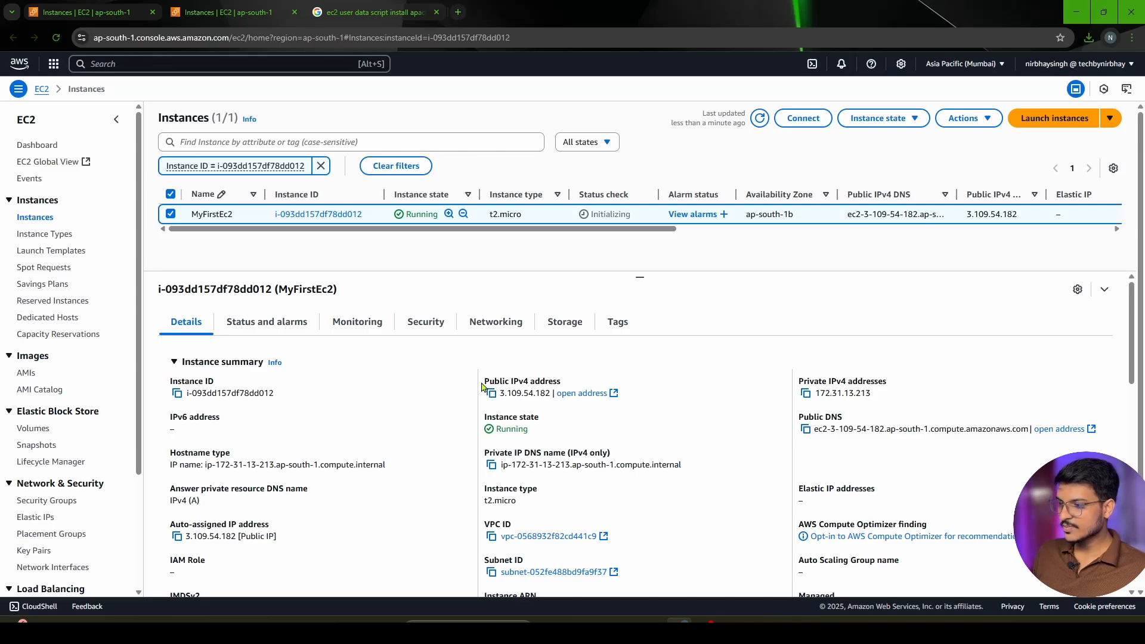
drag(484, 380, 563, 380)
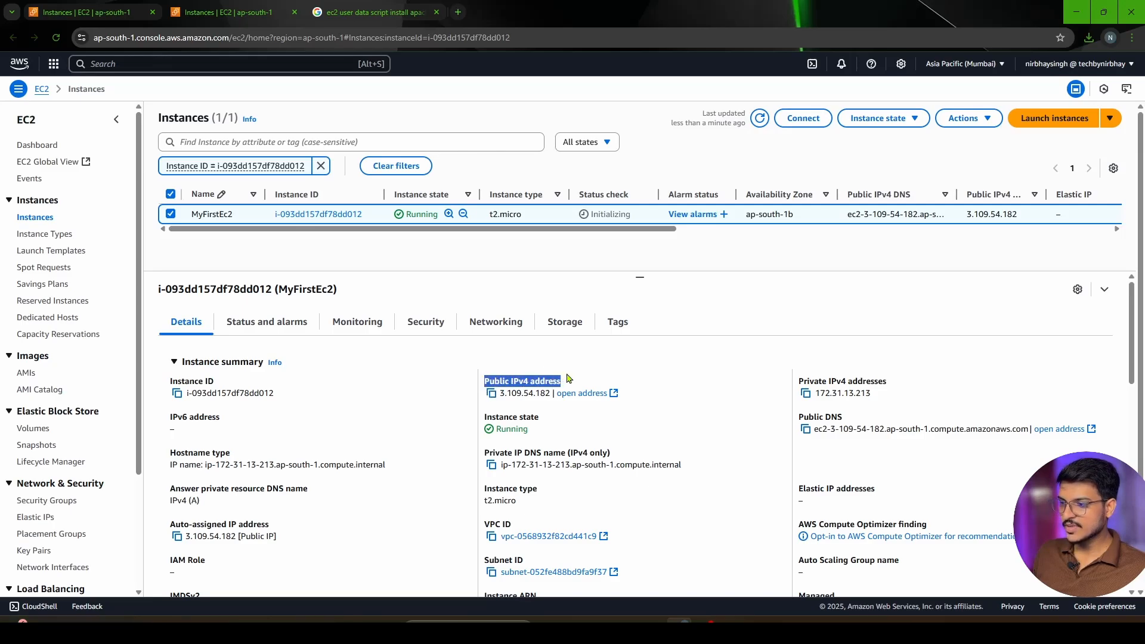
click(799, 377)
drag(799, 378, 892, 393)
click(404, 432)
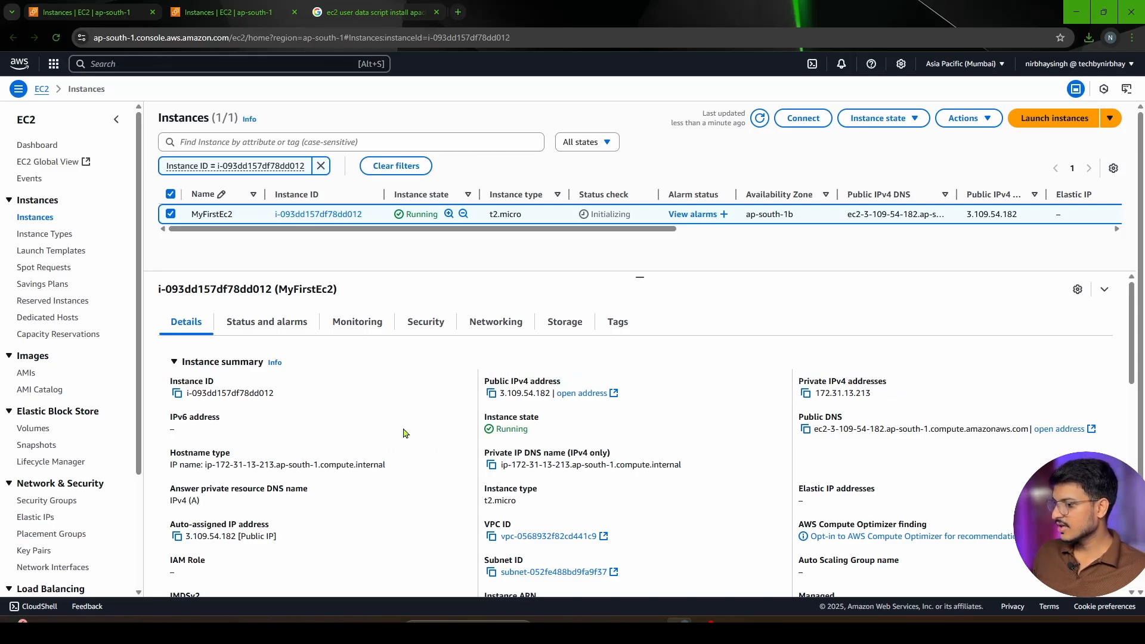
drag(560, 433, 492, 417)
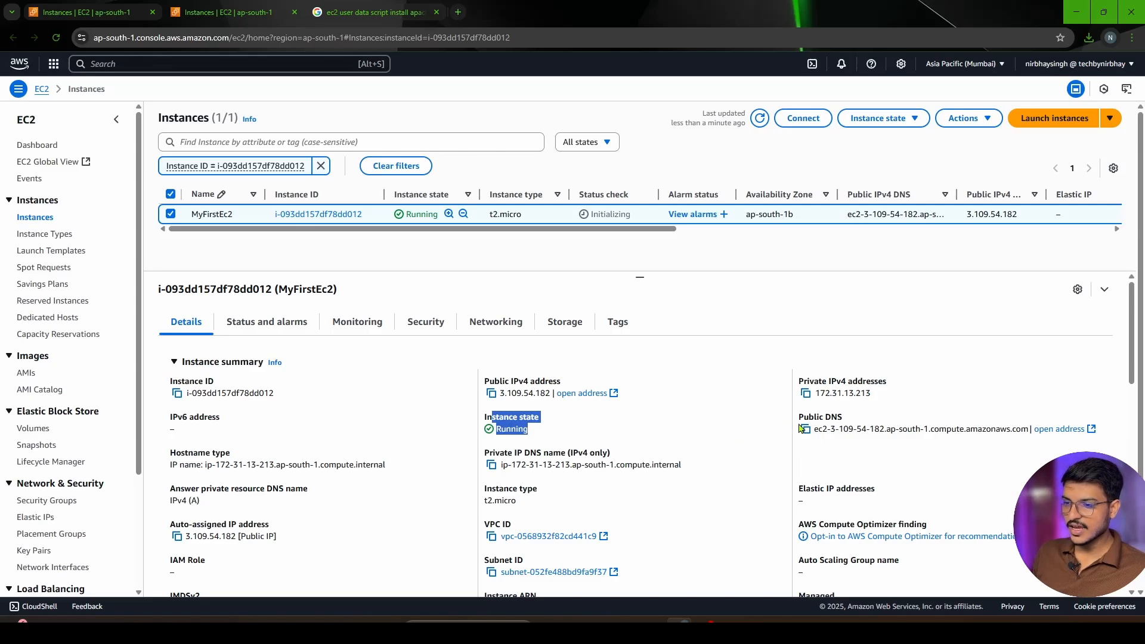
drag(796, 420, 1058, 448)
click(970, 479)
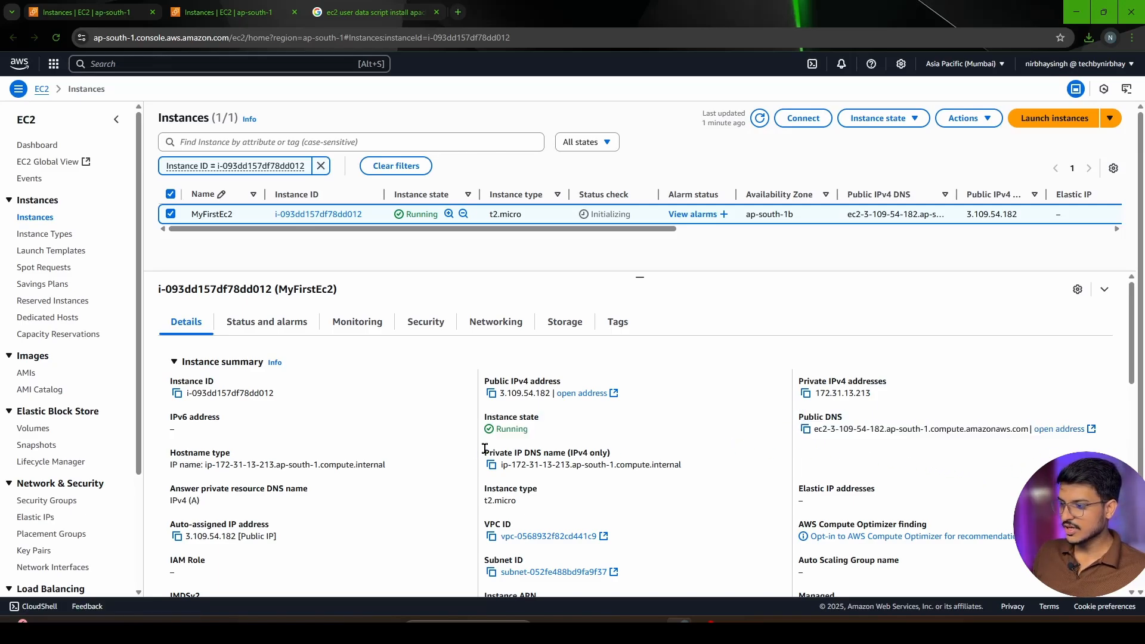
drag(485, 452, 652, 458)
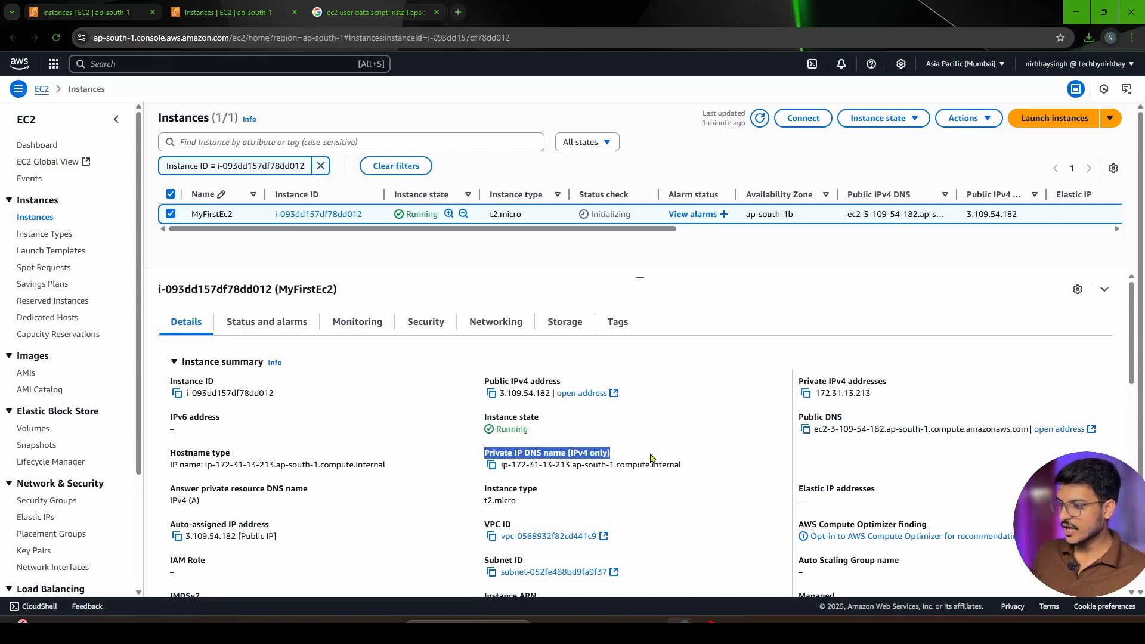
click(682, 487)
Examine the rest of MyFirstEc2's summary and its instance details, including the key pair assigned at launch
scroll(288, 511, down, 2)
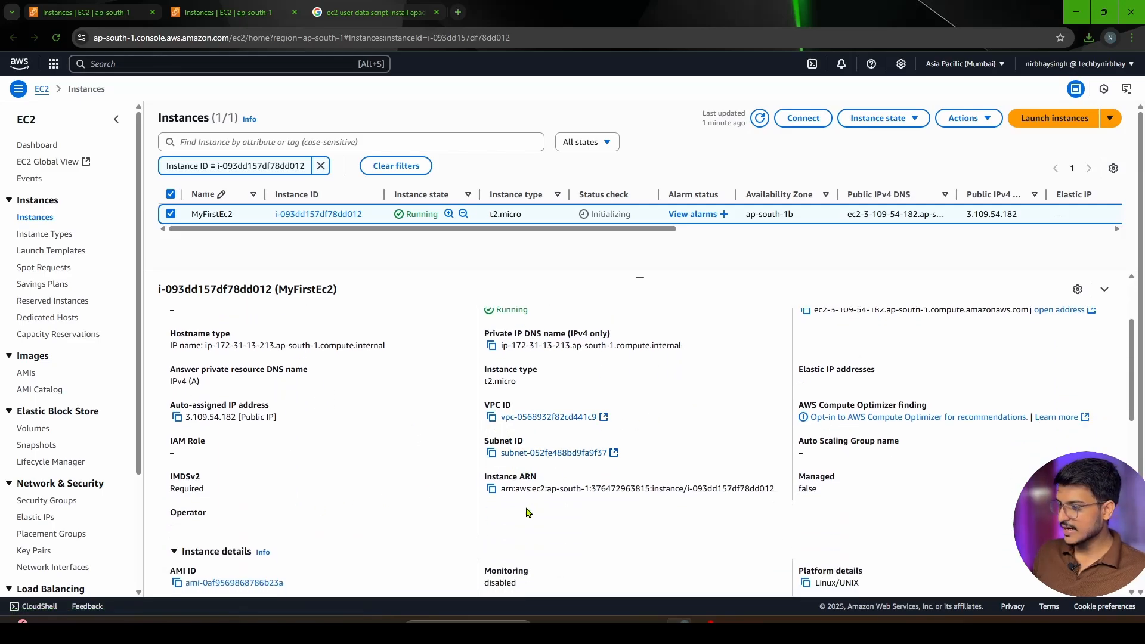
scroll(528, 513, down, 2)
scroll(510, 461, up, 2)
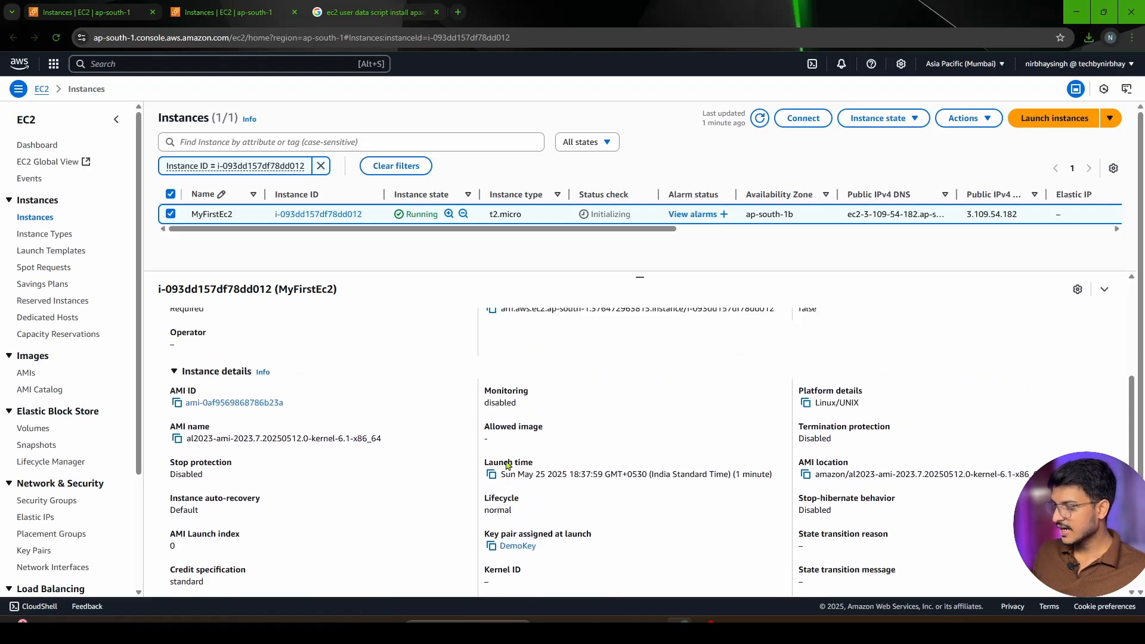
scroll(524, 471, down, 1)
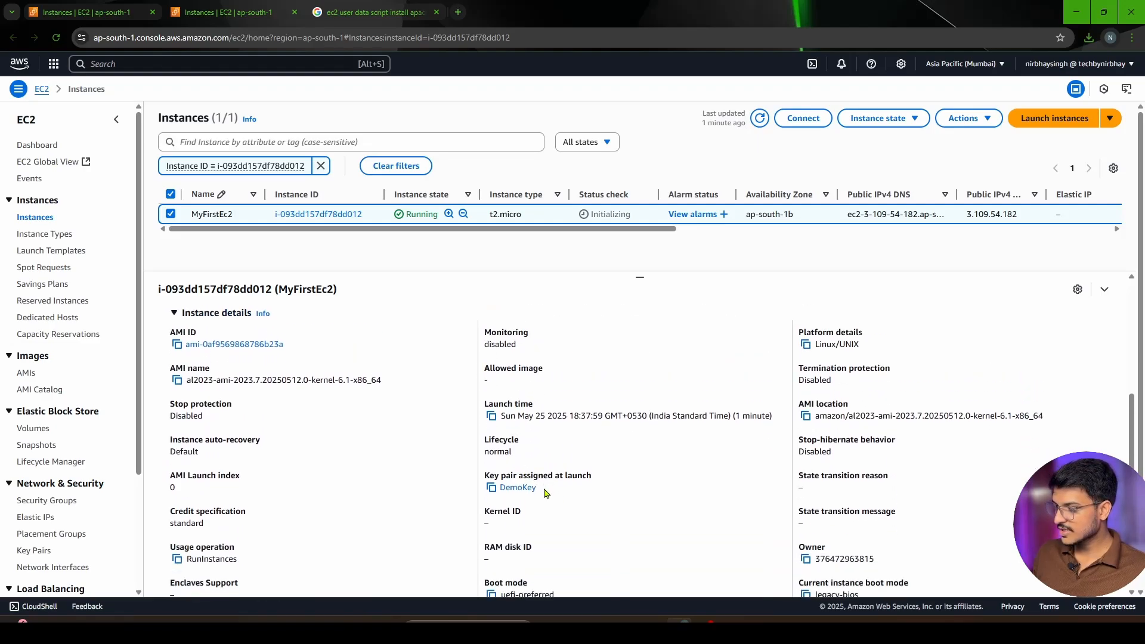
scroll(528, 471, down, 1)
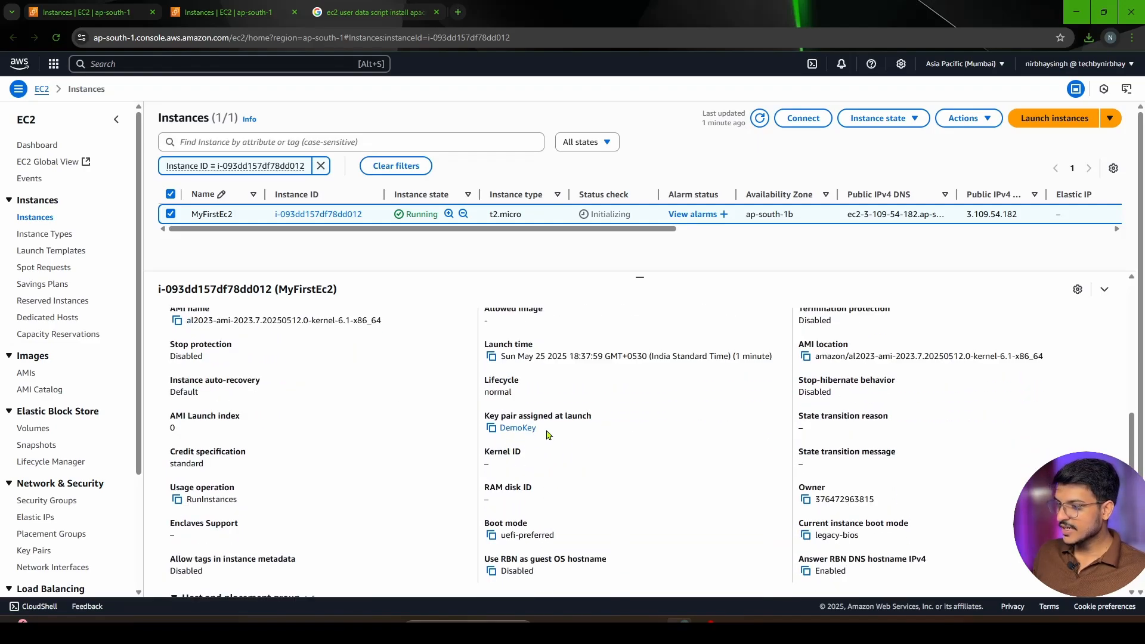
drag(548, 434, 499, 437)
scroll(567, 455, down, 1)
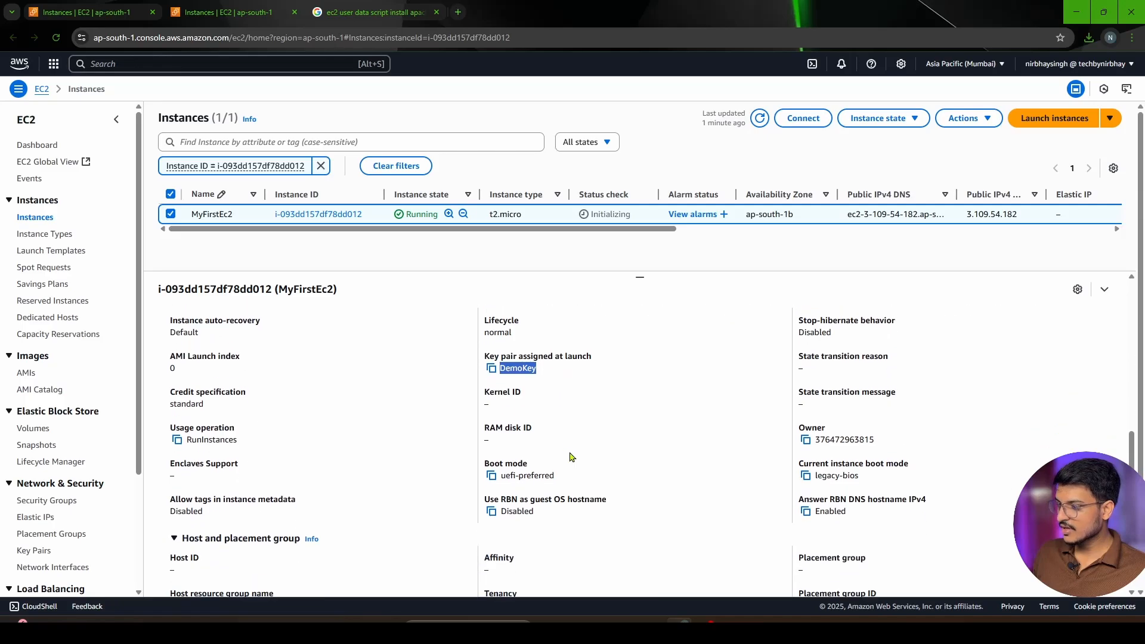
Examine MyFirstEc2's system and instance status checks and expand their metrics
scroll(570, 457, up, 2)
click(267, 322)
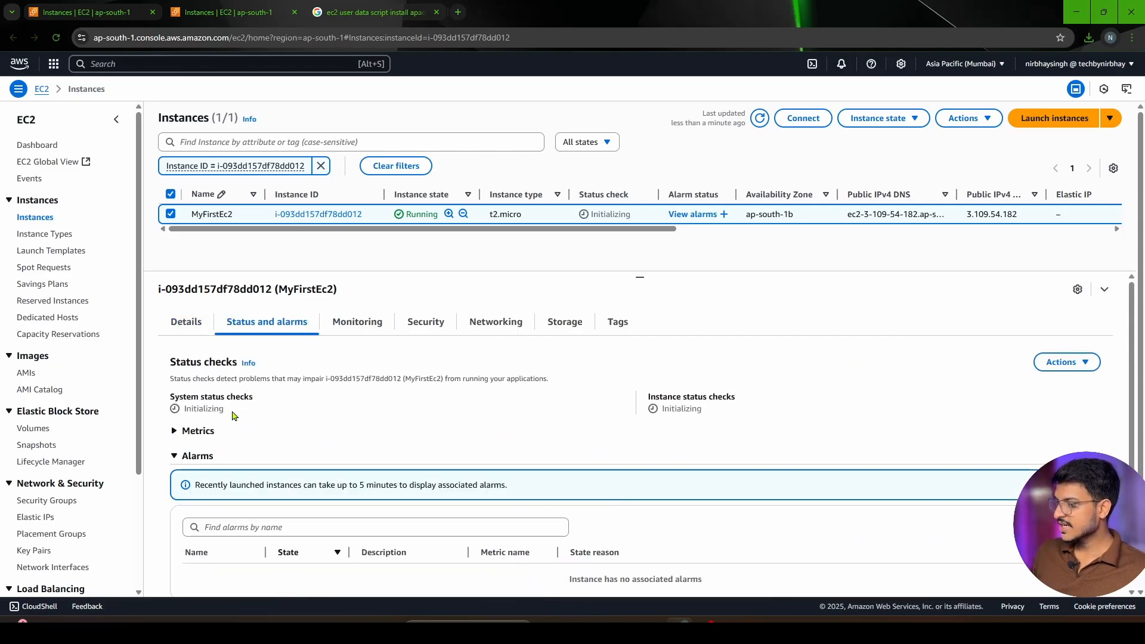
drag(227, 414, 168, 401)
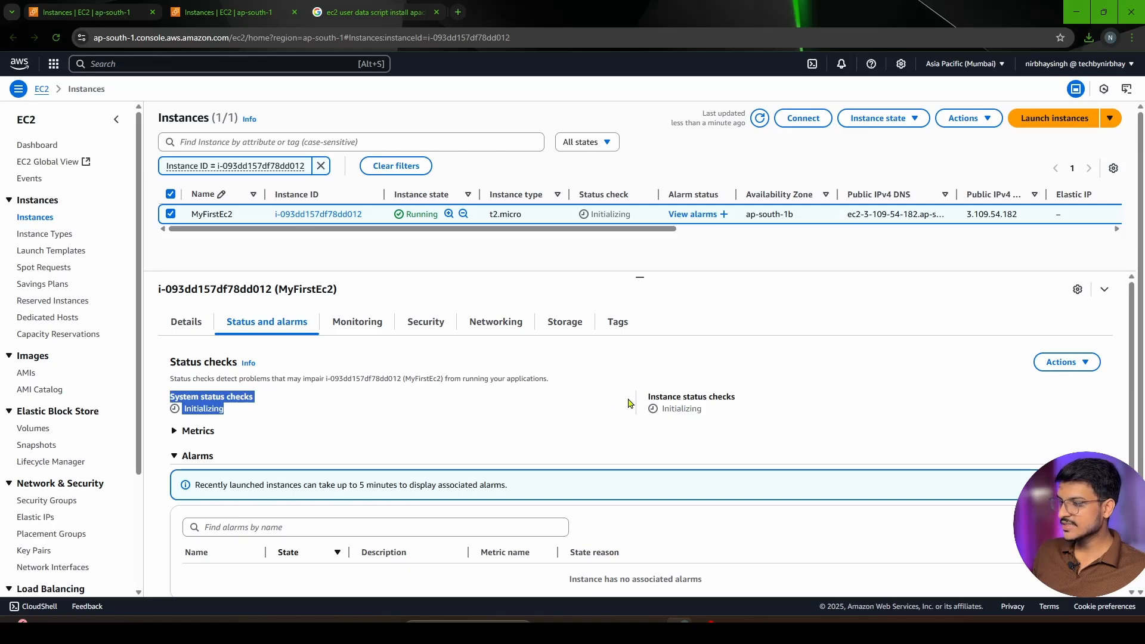
drag(647, 396, 763, 411)
click(718, 428)
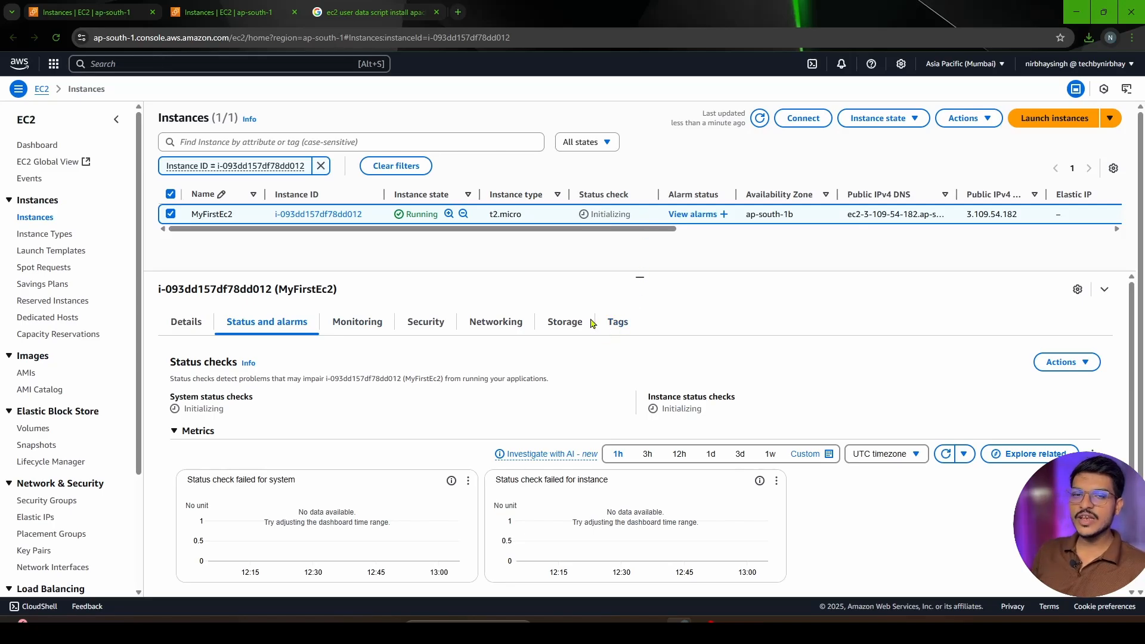
Look through MyFirstEc2's monitoring graphs, such as CPU utilization and network traffic
click(364, 325)
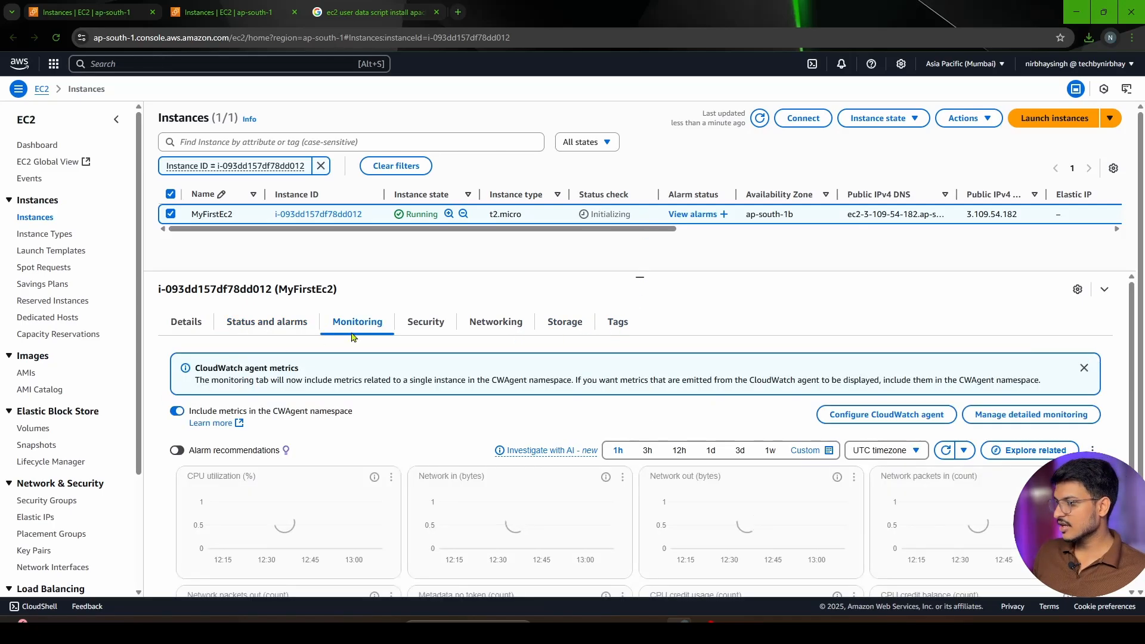
scroll(345, 426, down, 1)
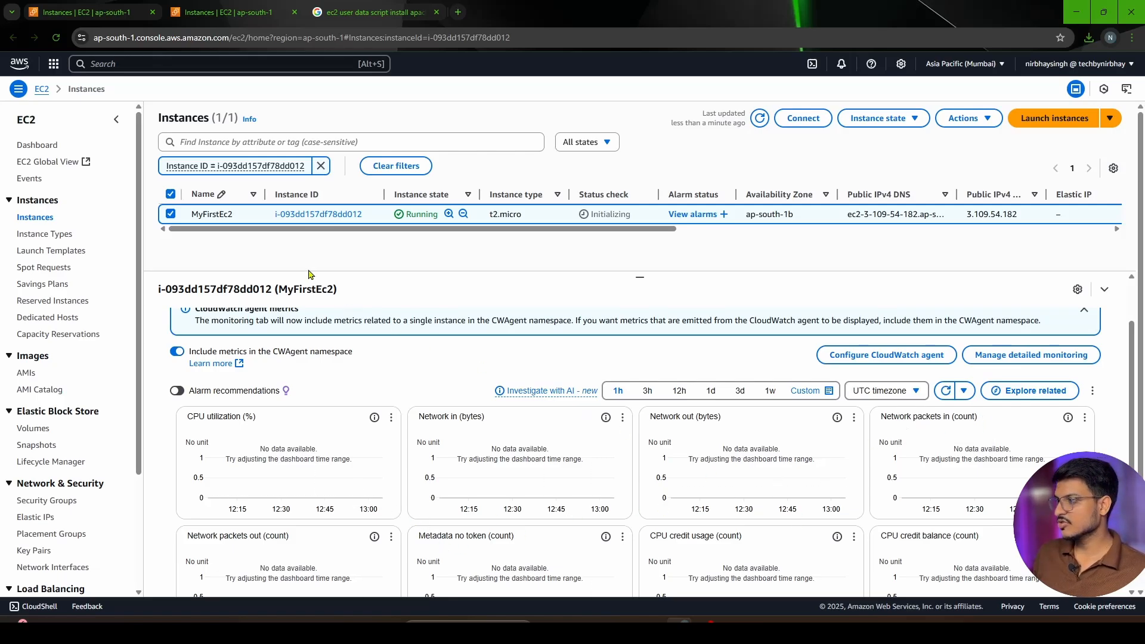
scroll(312, 298, up, 2)
Find the security group First-SG in MyFirstEc2's security details and open it in a separate browser tab
click(426, 322)
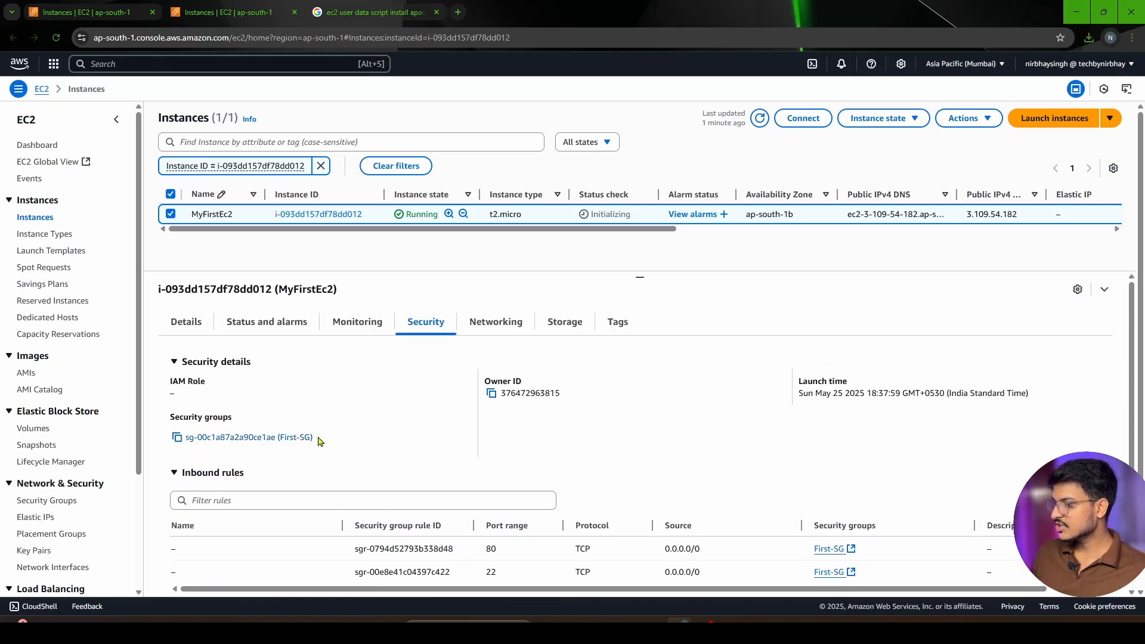
drag(322, 439, 184, 440)
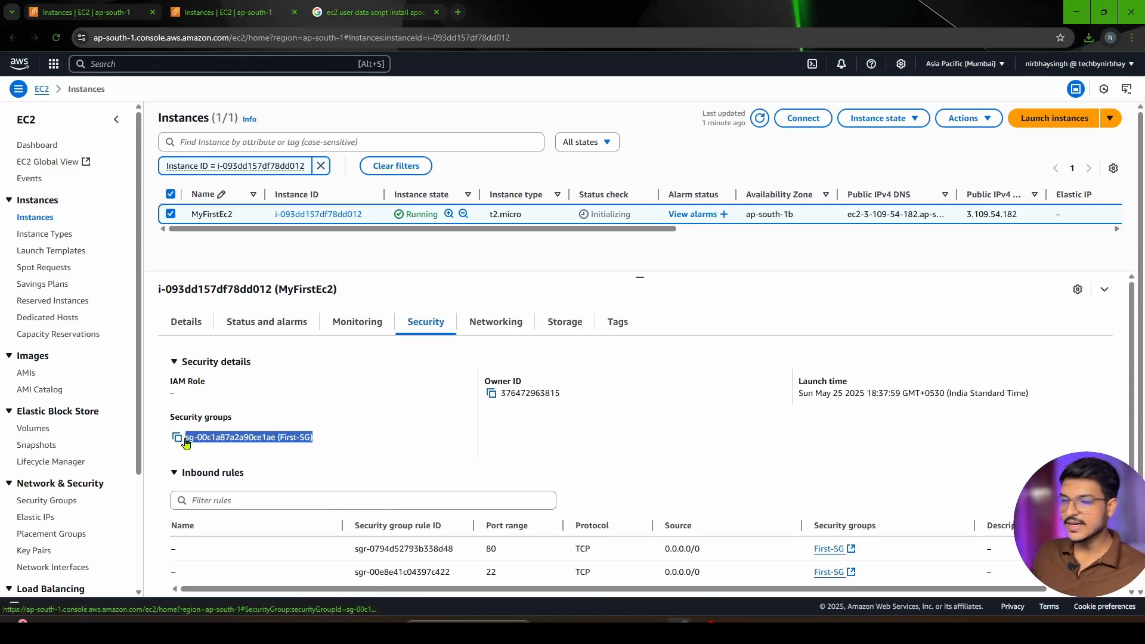
right_click(257, 436)
click(319, 204)
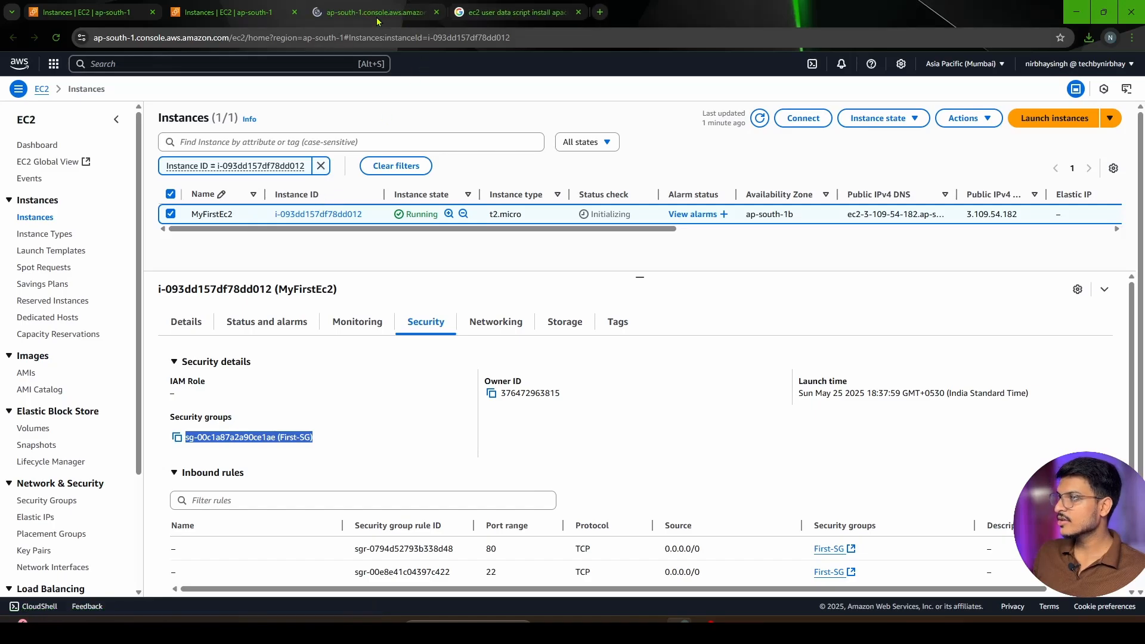
key(ctrl+Tab)
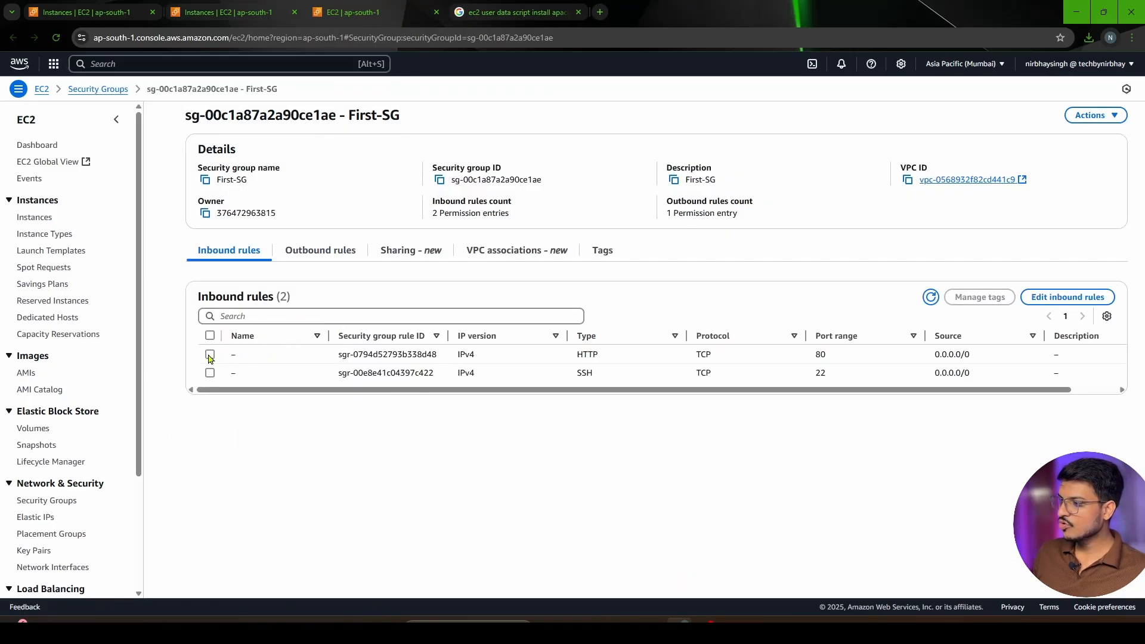
Select the HTTP inbound rule of First-SG and examine its type, port range and source
click(210, 355)
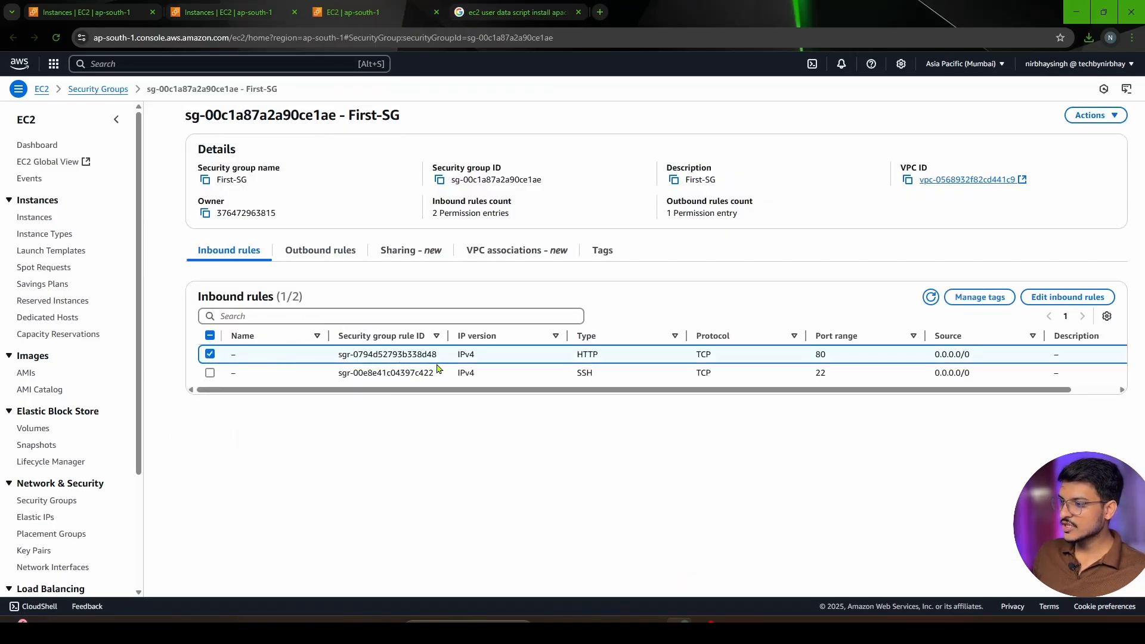
drag(603, 361, 574, 358)
click(626, 358)
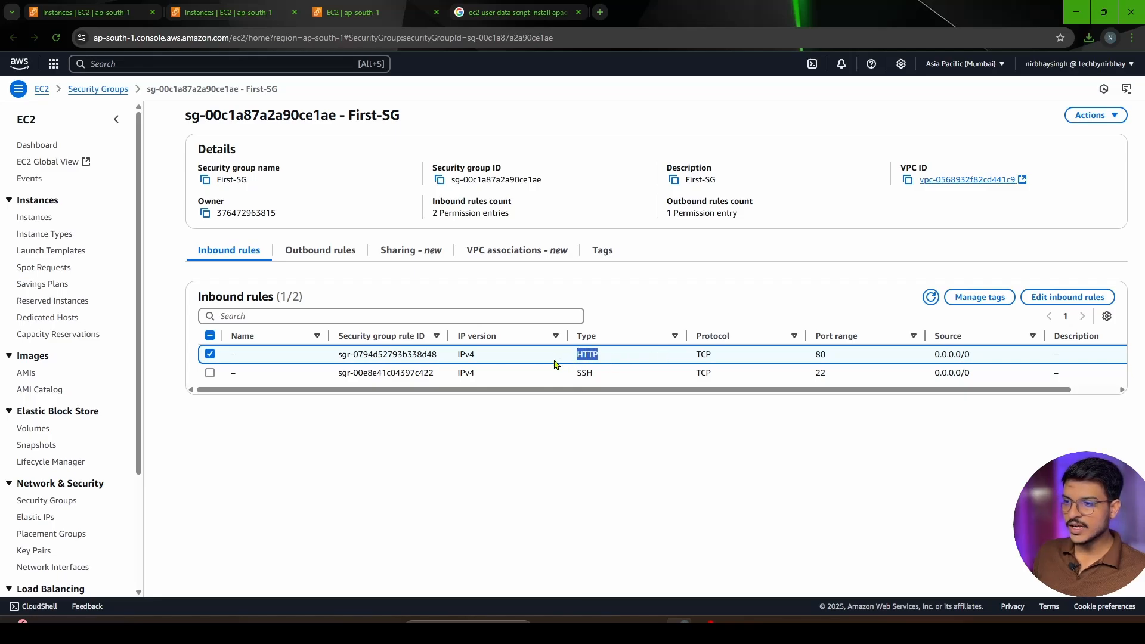
drag(837, 356, 806, 358)
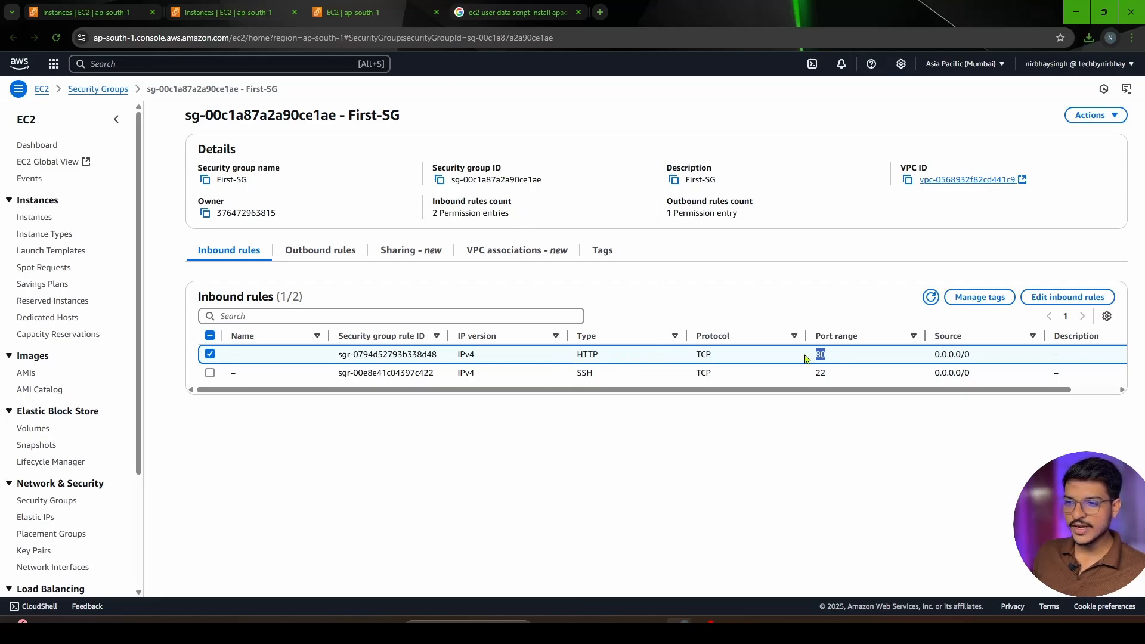
drag(976, 359, 935, 359)
click(902, 358)
click(980, 359)
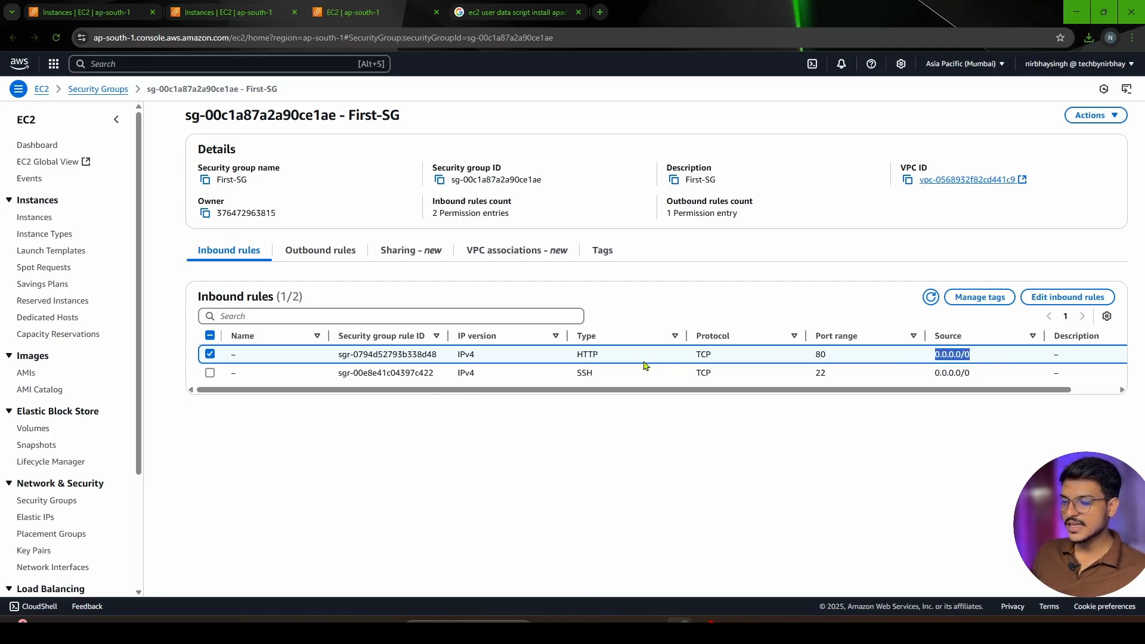
drag(622, 358, 554, 356)
drag(853, 358, 817, 356)
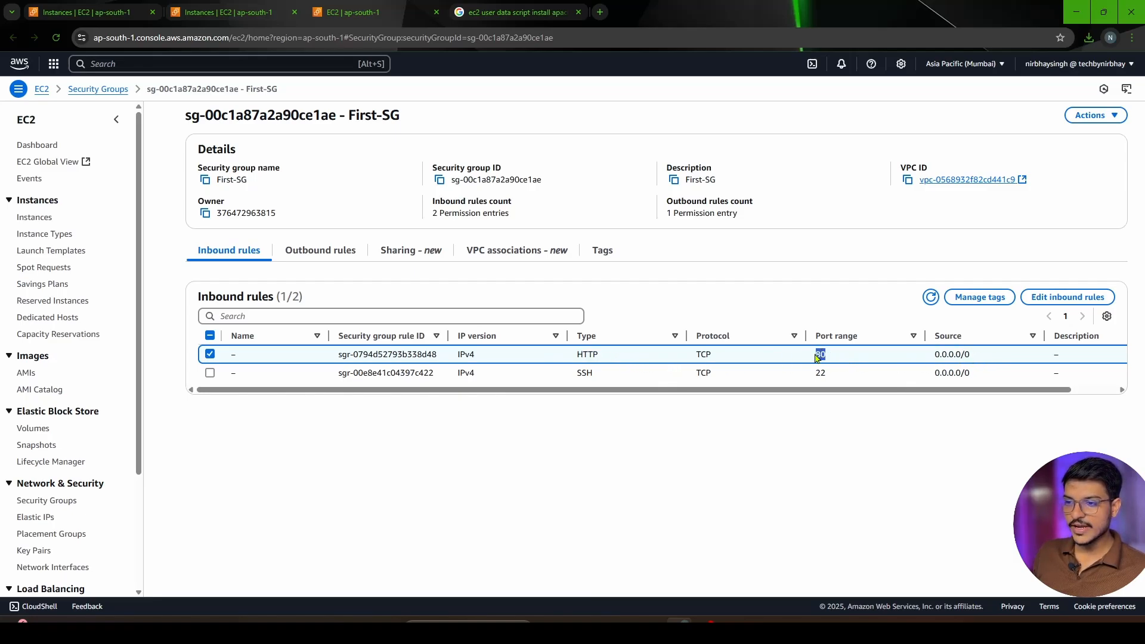
Select only the SSH inbound rule of First-SG and examine its type, port range and source
click(210, 374)
click(210, 355)
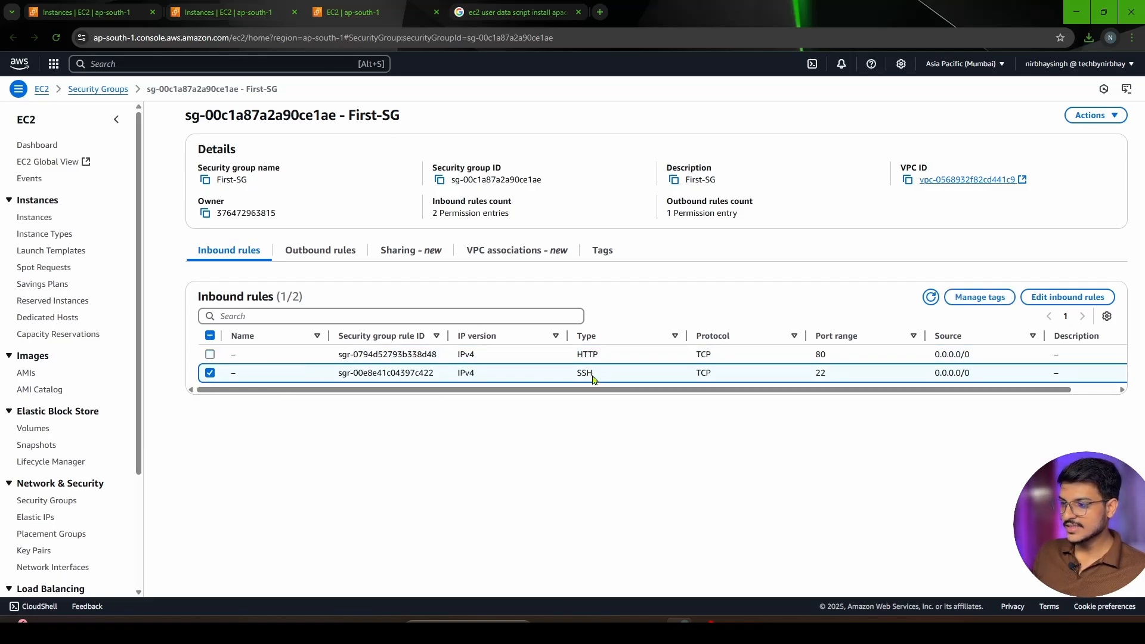
drag(596, 375, 577, 375)
drag(852, 380, 807, 383)
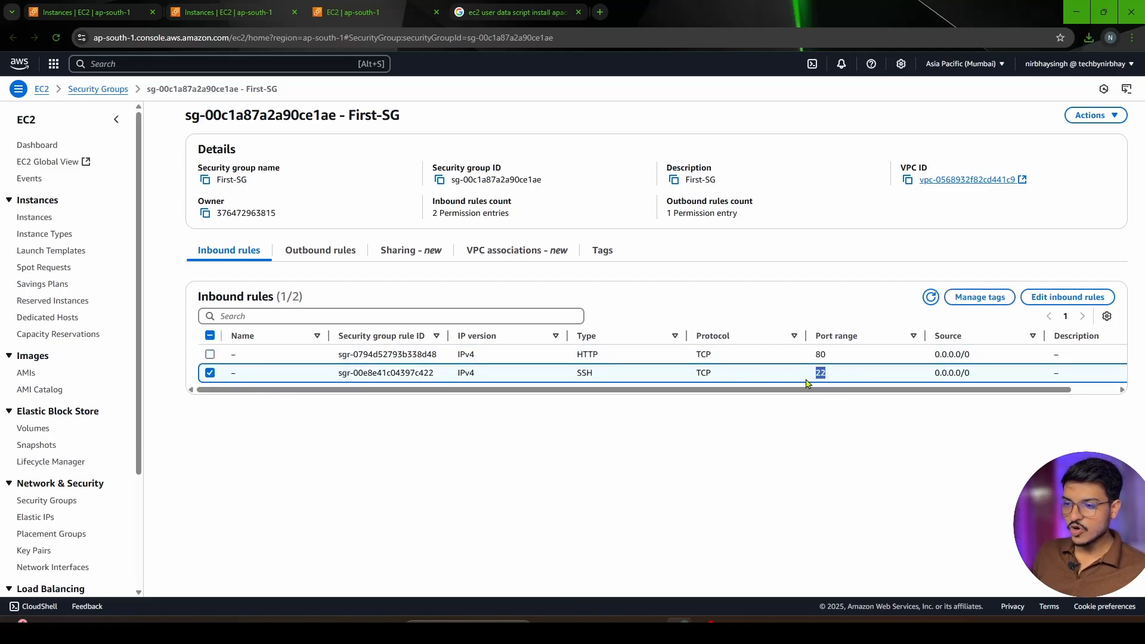
drag(987, 377, 932, 375)
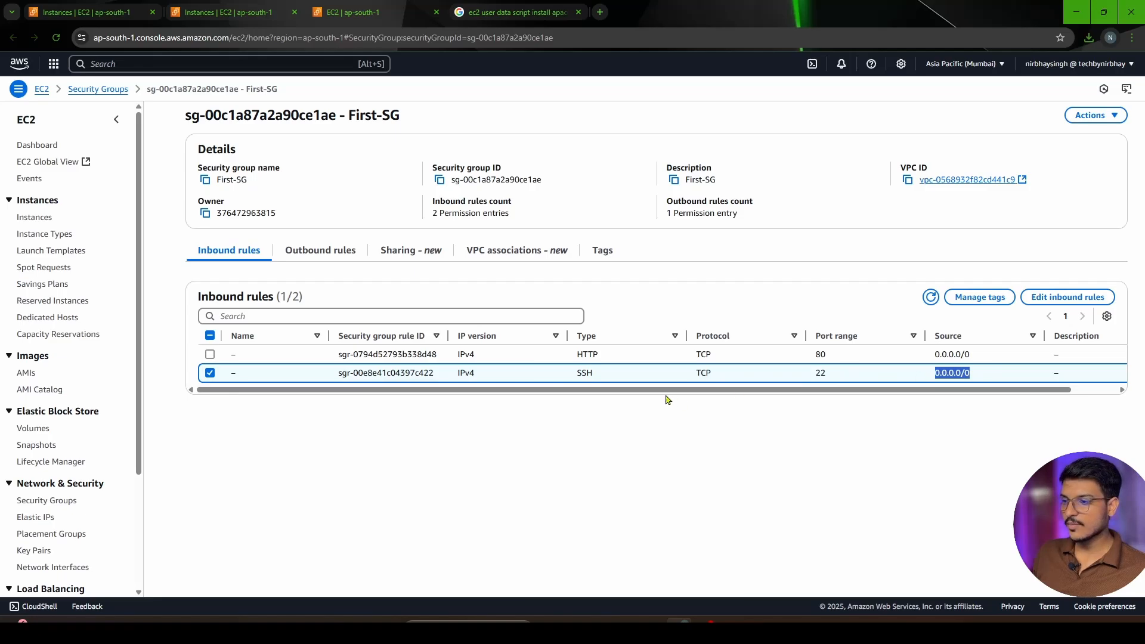
click(821, 373)
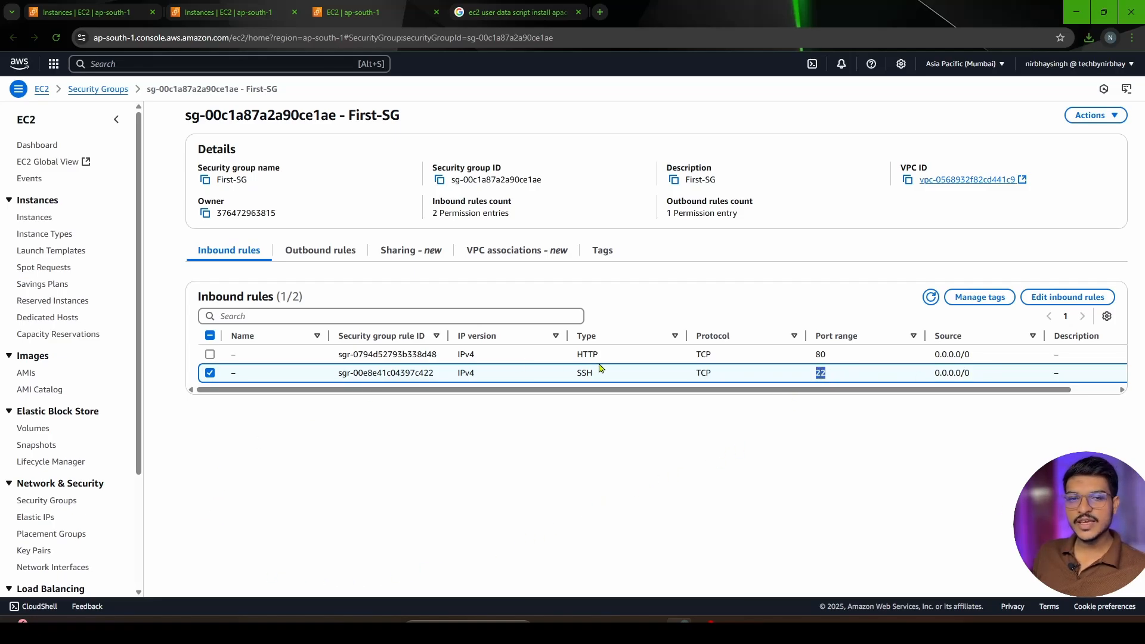
Return to MyFirstEc2 and examine its networking details, including the public DNS and private IP DNS names
click(213, 16)
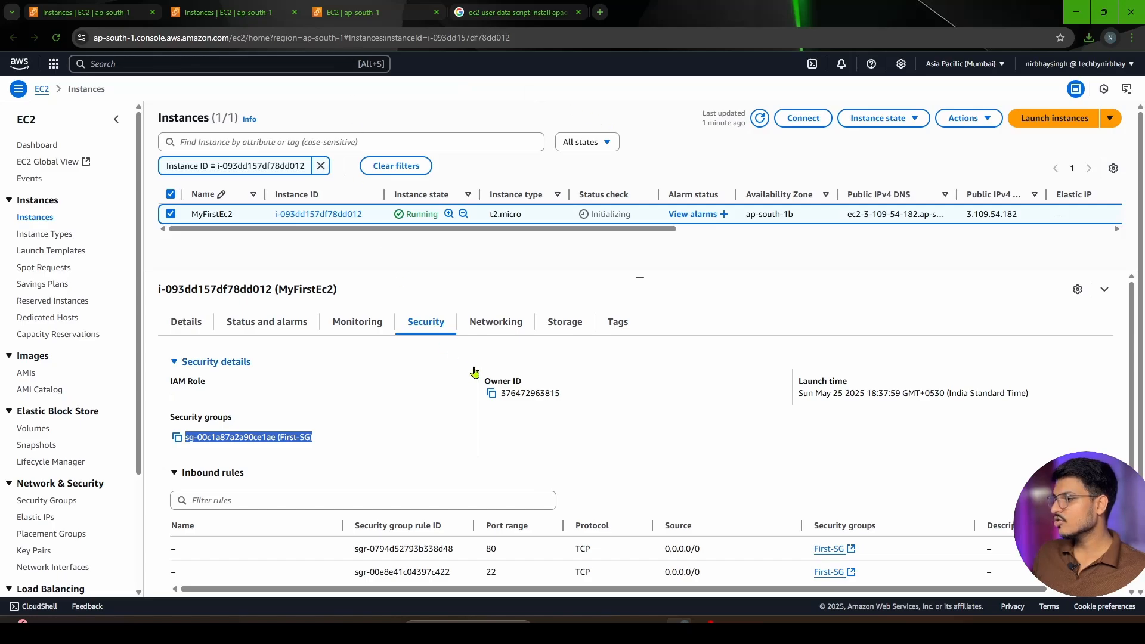
click(510, 328)
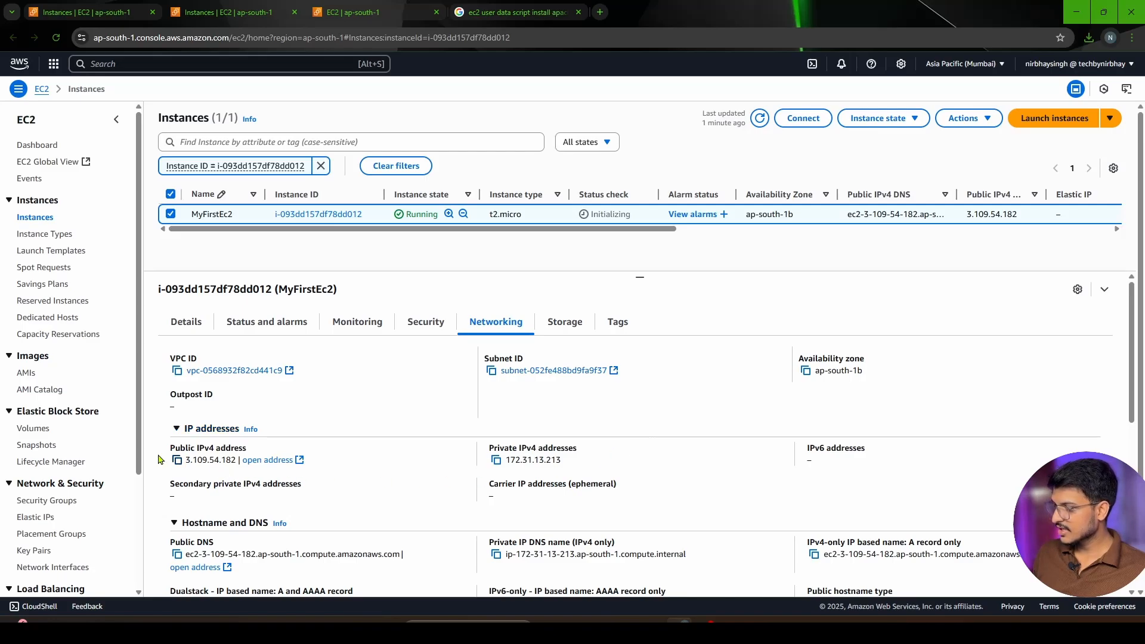
scroll(564, 470, down, 1)
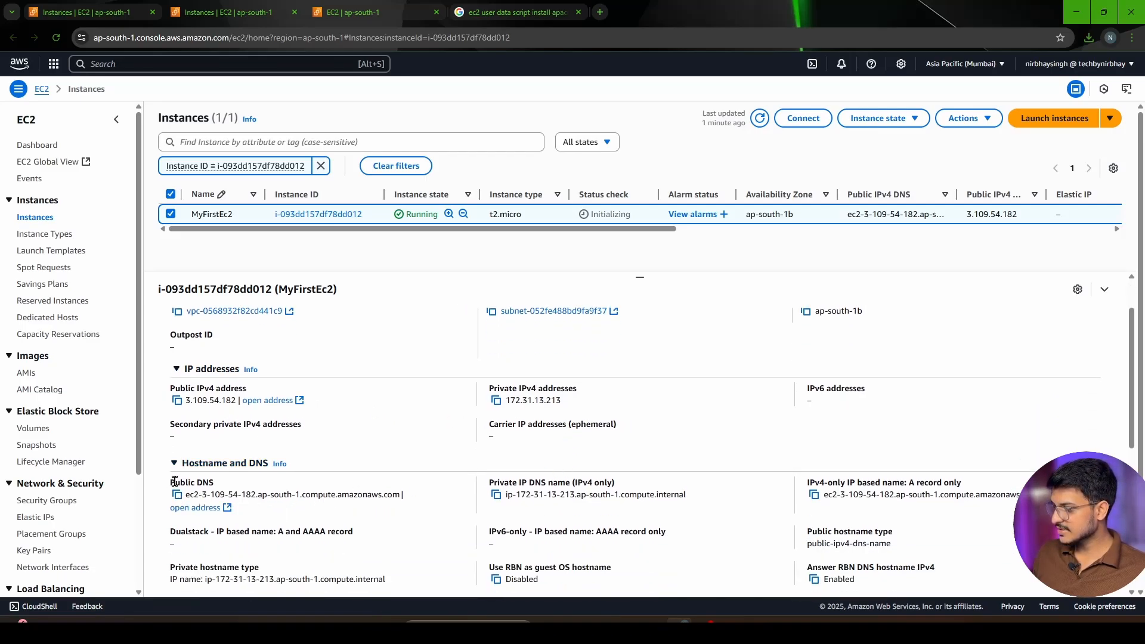
triple_click(177, 498)
drag(482, 486, 687, 496)
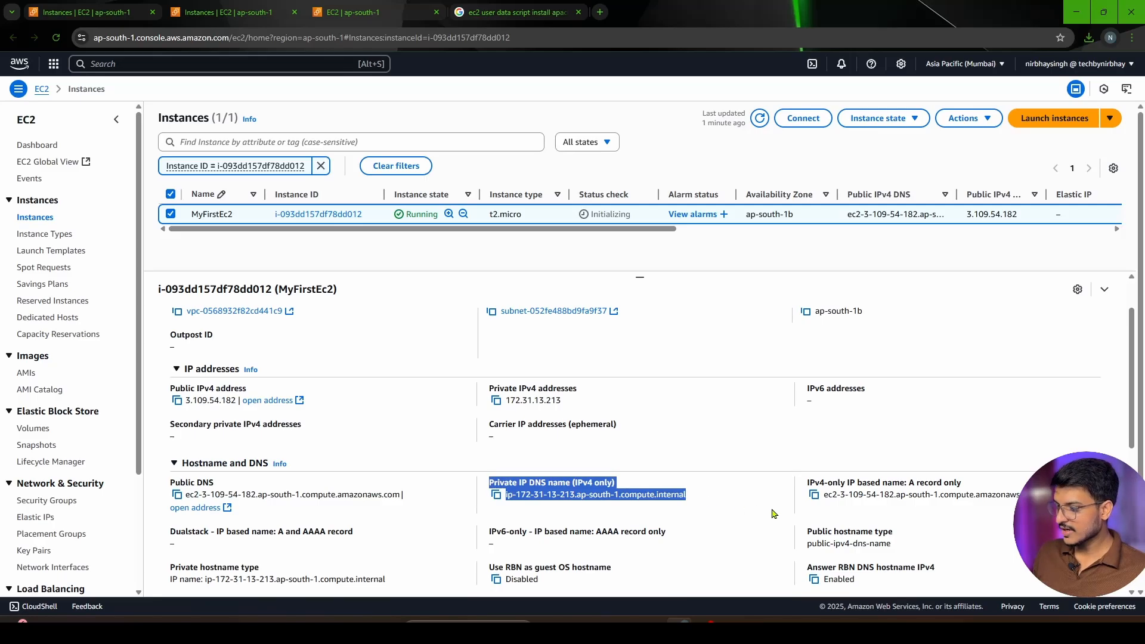
scroll(745, 524, up, 1)
Examine the volume ID and size of the block device in MyFirstEc2's storage details
click(555, 334)
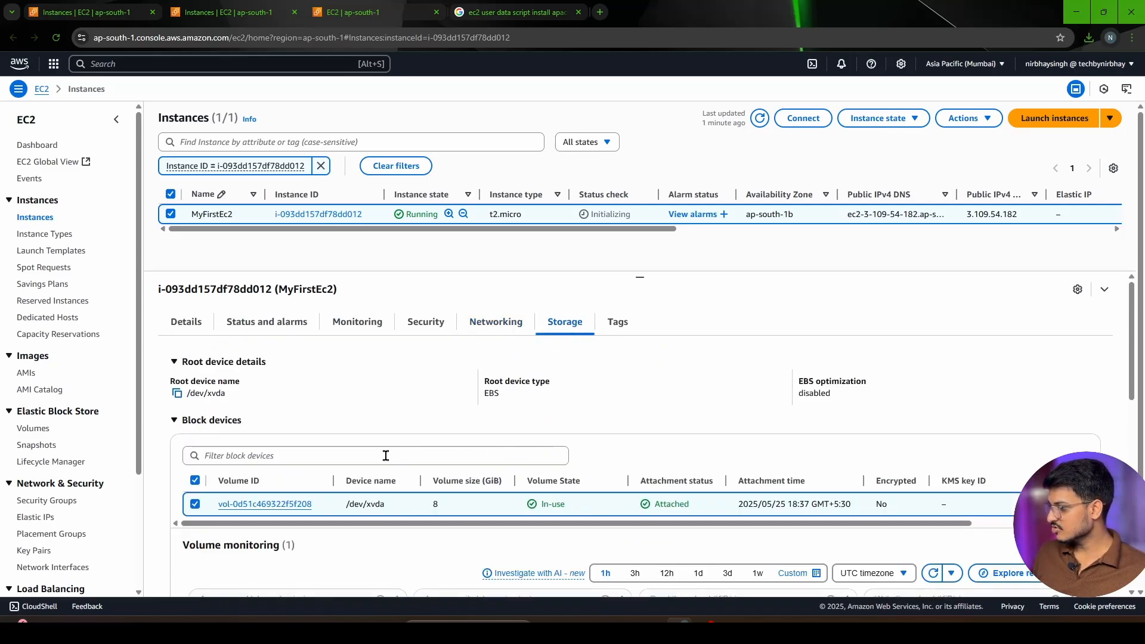
drag(317, 506, 216, 504)
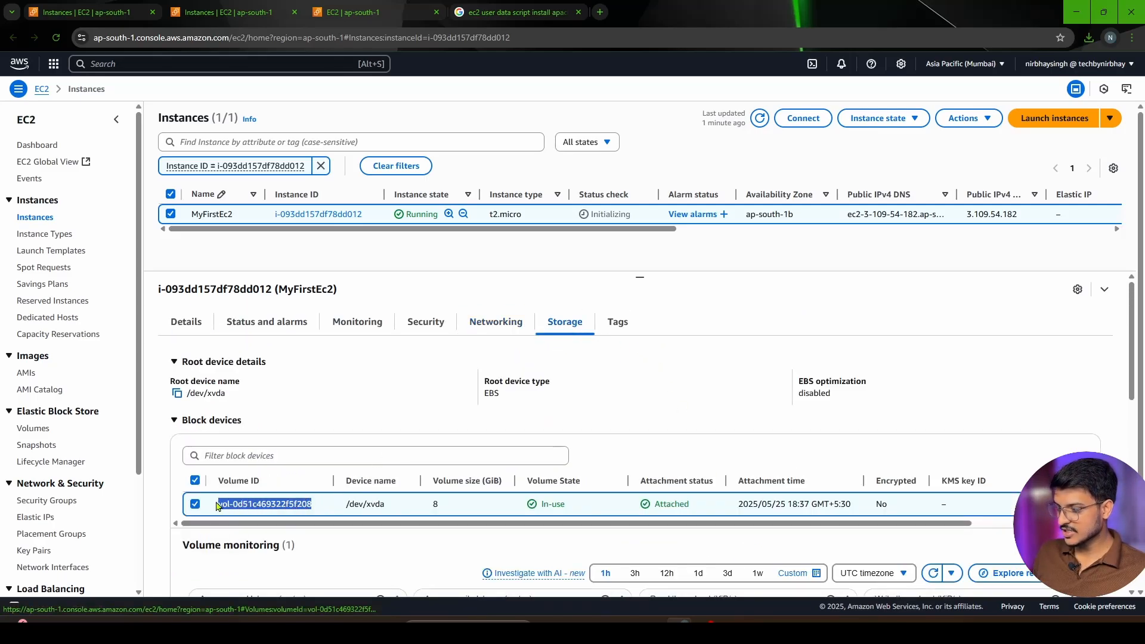
click(468, 508)
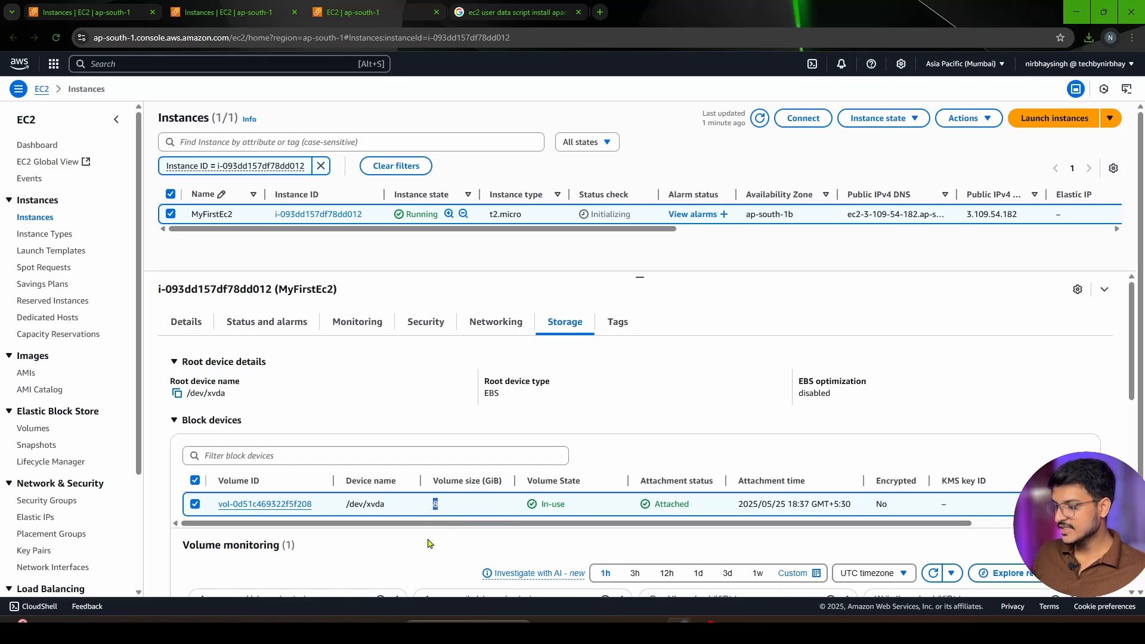
scroll(371, 441, down, 1)
scroll(371, 441, up, 1)
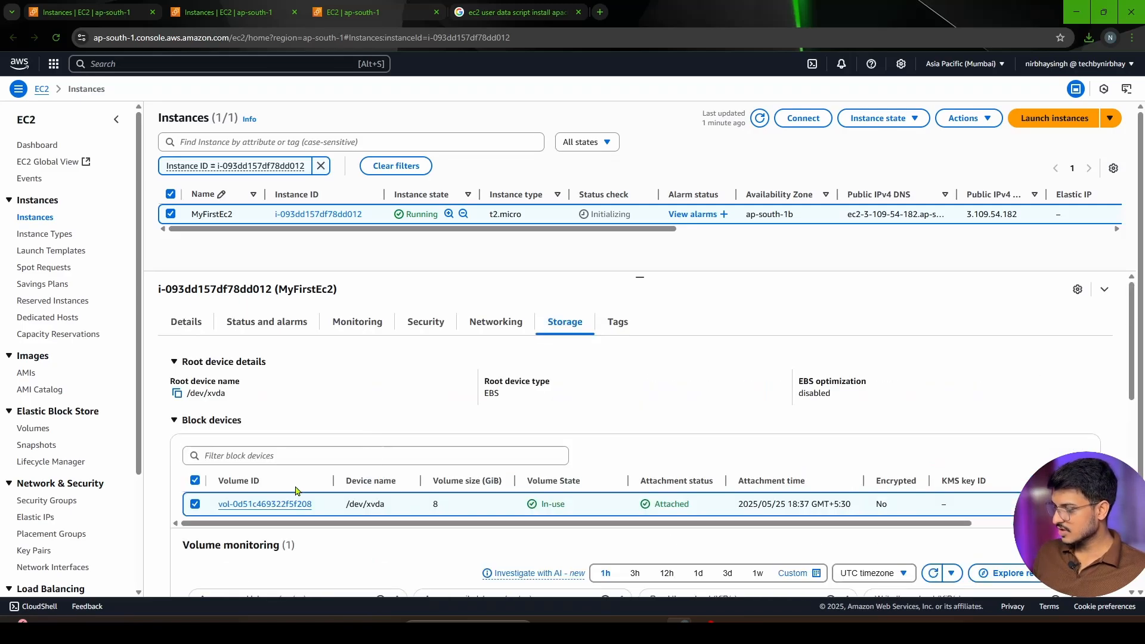
Open MyFirstEc2's attached volume in a separate browser tab and select it to show its details
right_click(281, 504)
click(310, 363)
click(477, 12)
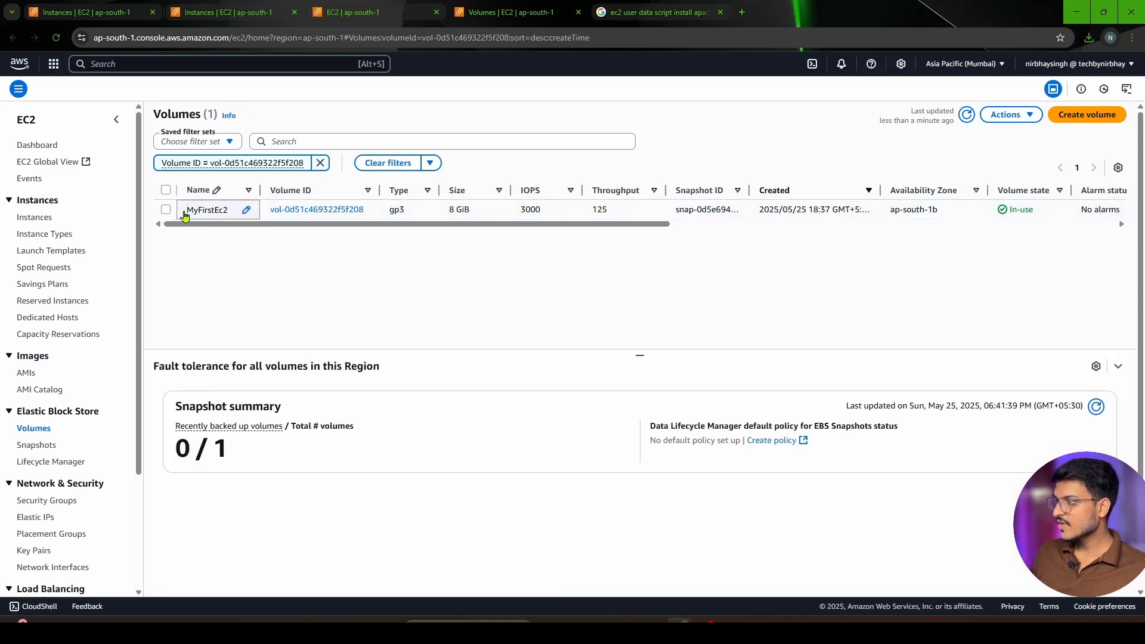
click(179, 213)
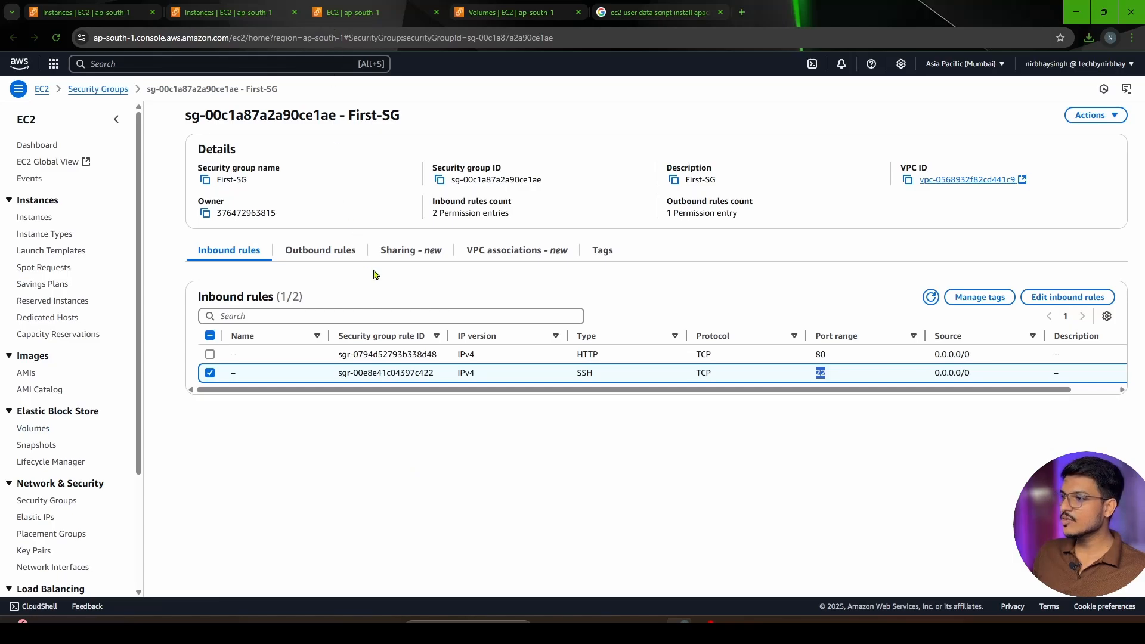
Return to MyFirstEc2's networking details and open its network interface in a separate browser tab
click(254, 17)
click(490, 321)
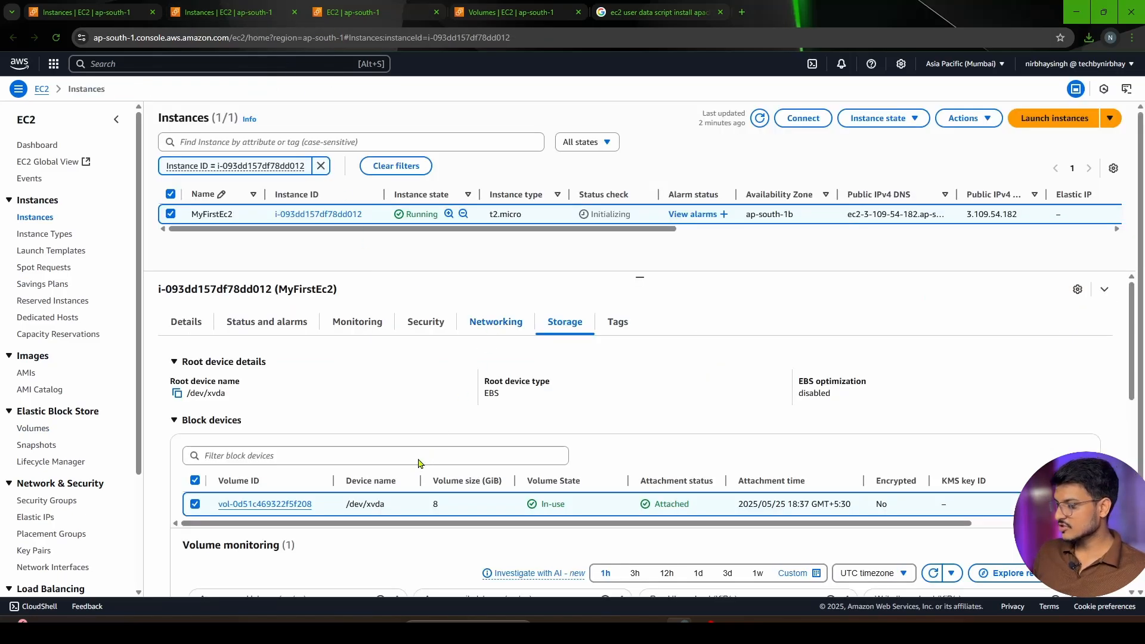
scroll(352, 440, down, 2)
scroll(352, 440, down, 5)
right_click(218, 445)
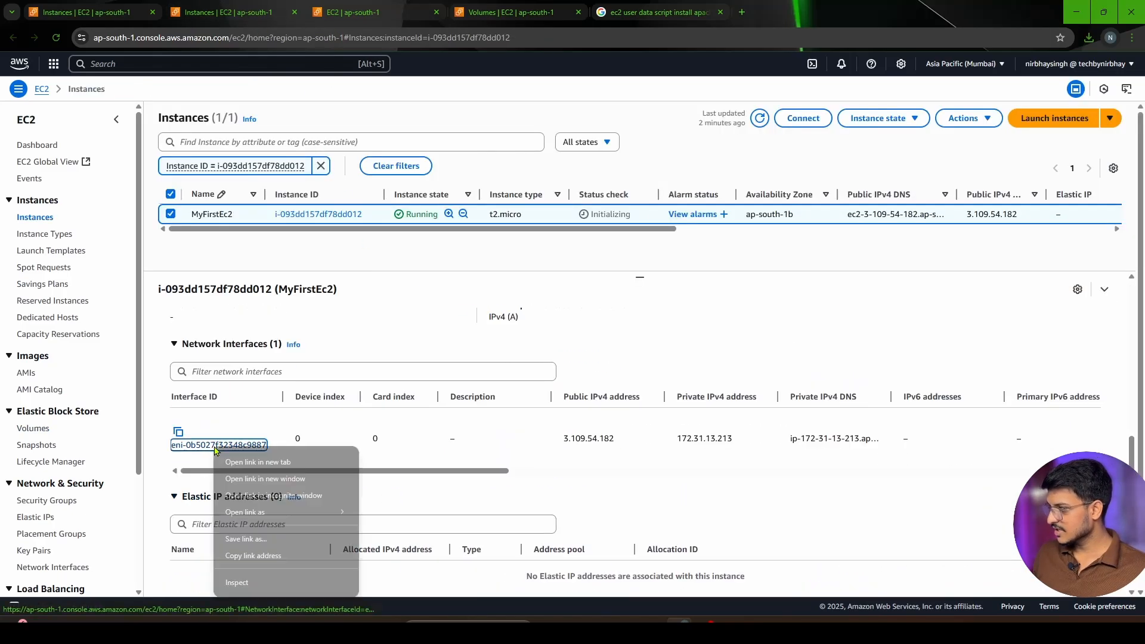
click(280, 461)
click(616, 17)
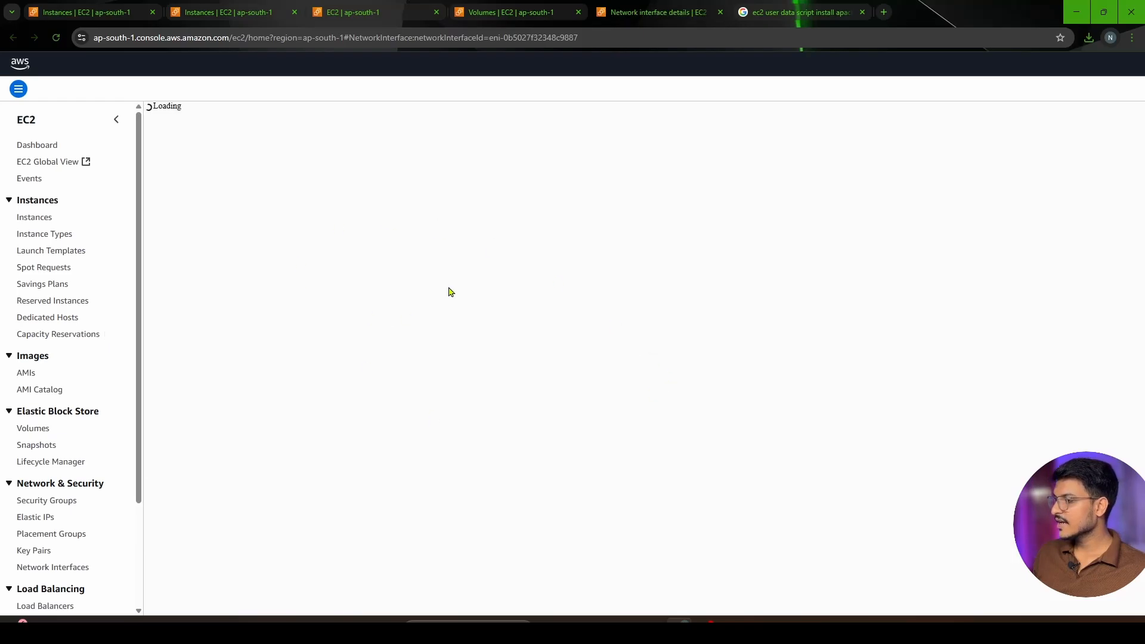
Examine the network interface's name and its Name tag, and close the network interface page
drag(553, 184, 506, 186)
scroll(632, 210, down, 7)
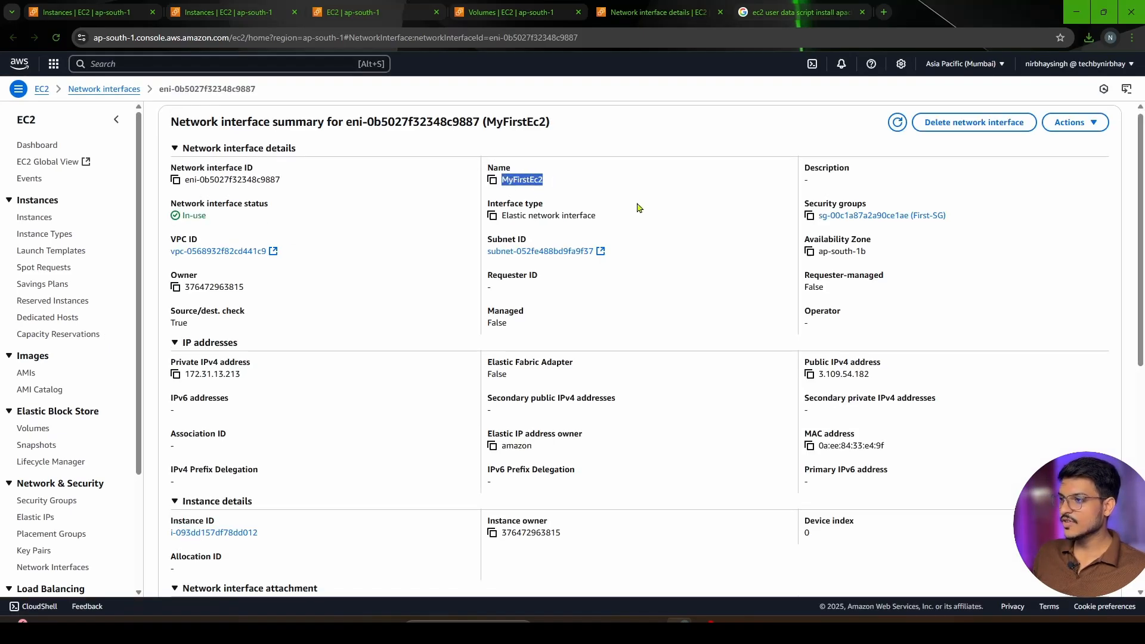
click(239, 446)
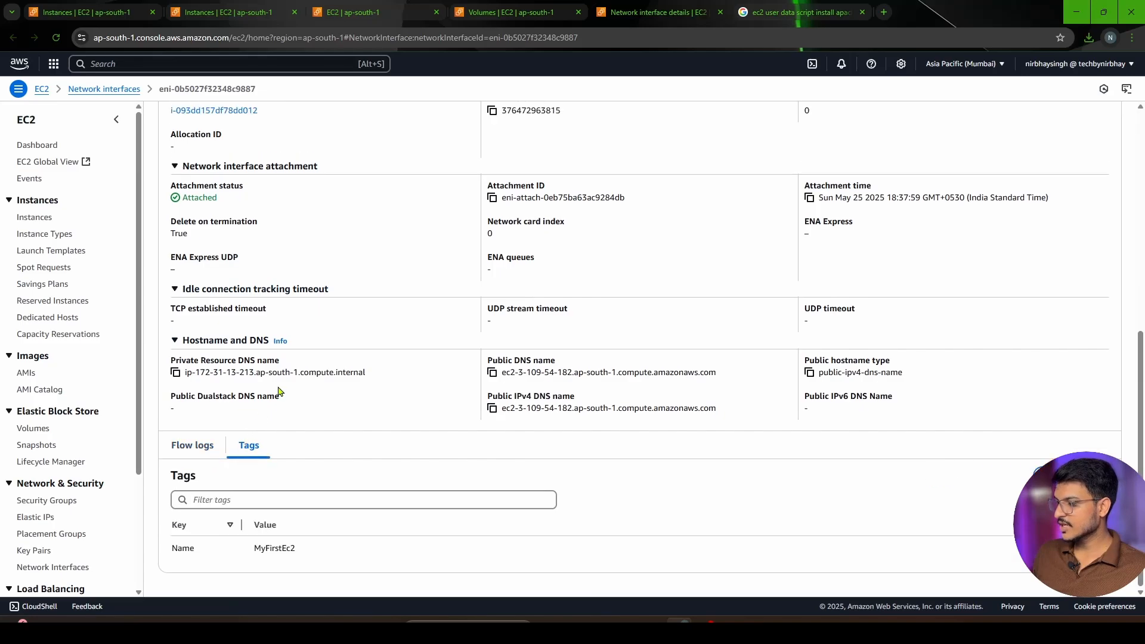
drag(194, 548, 172, 524)
click(524, 562)
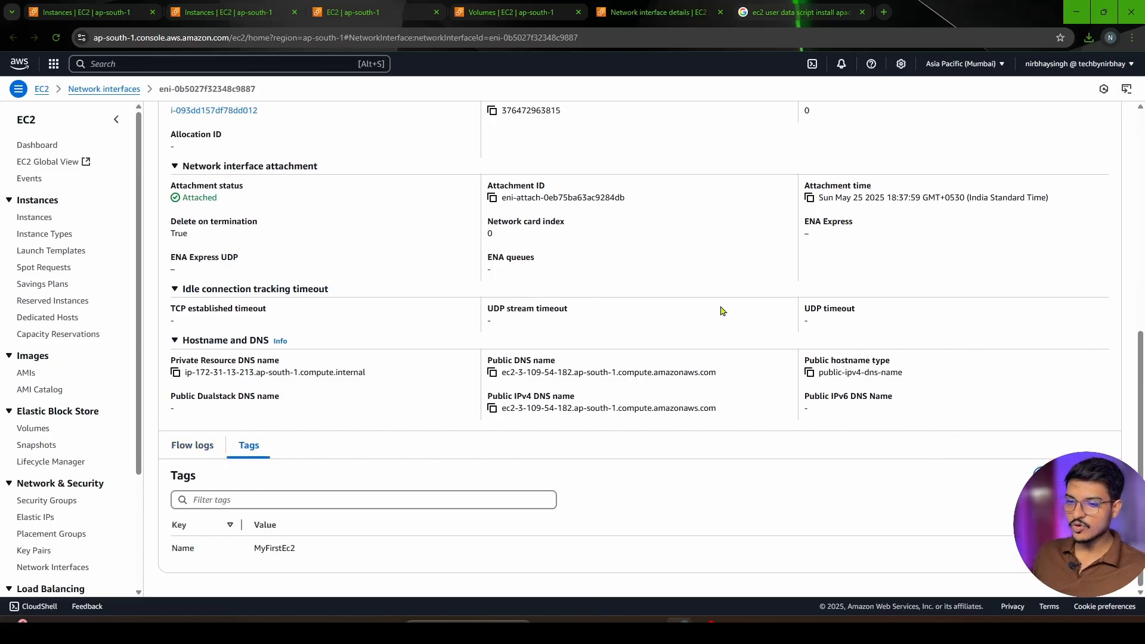
scroll(698, 298, up, 7)
click(719, 12)
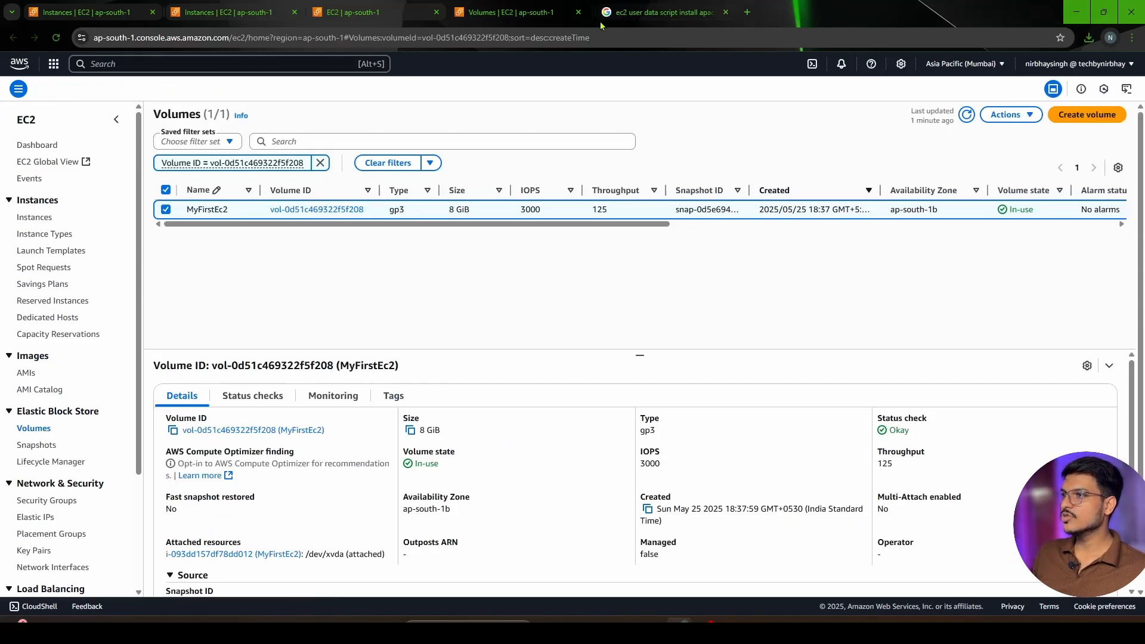
Close the volume page, return to the MyFirstEc2 instance and open its connection options
click(578, 12)
click(236, 13)
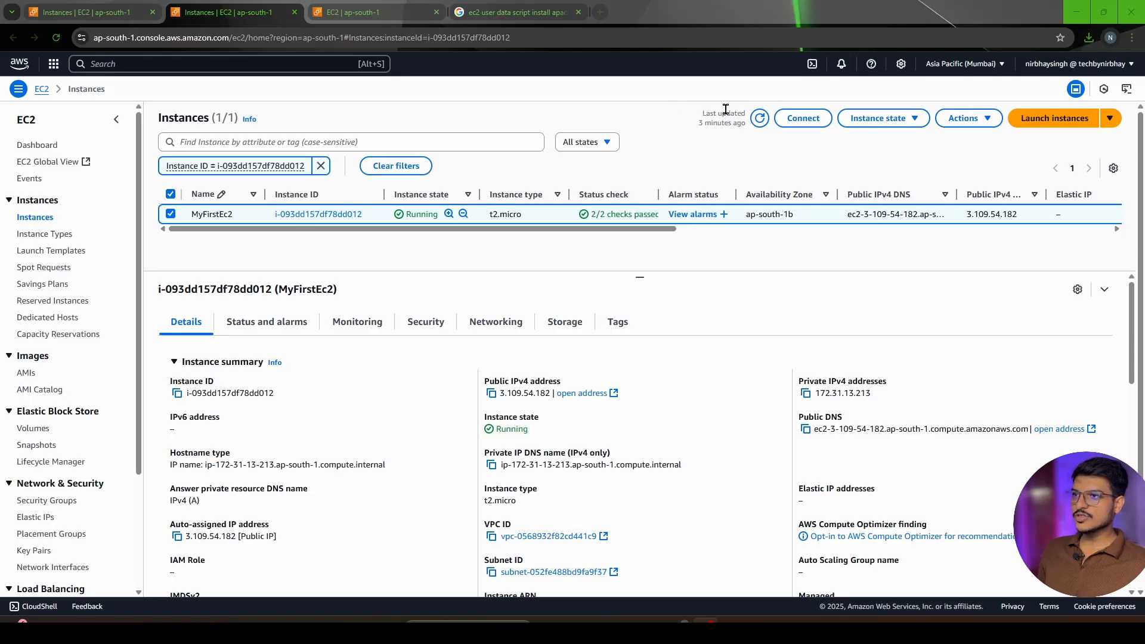
click(789, 117)
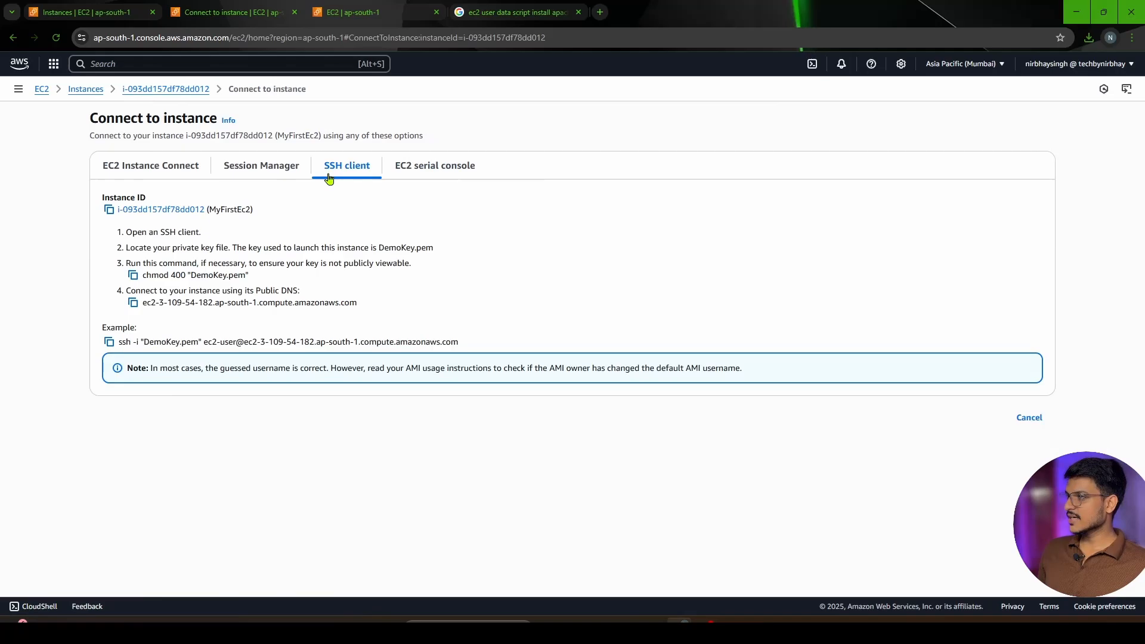
Review the connection methods for MyFirstEc2: EC2 Instance Connect, Session Manager, SSH client and EC2 serial console
click(162, 168)
click(232, 167)
click(169, 169)
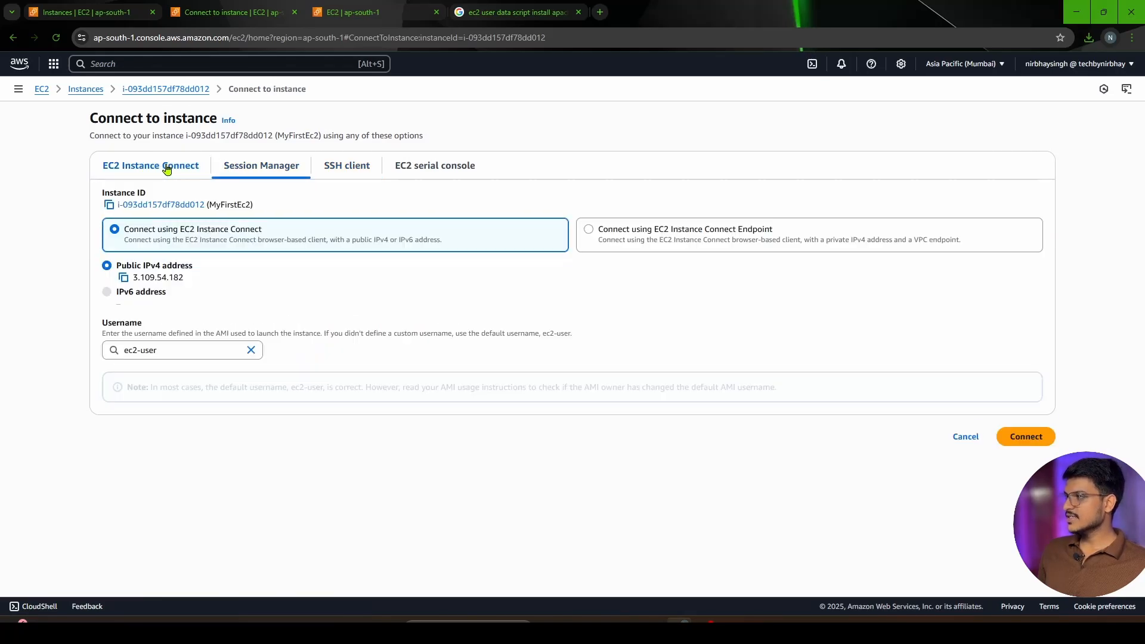
click(255, 169)
click(333, 168)
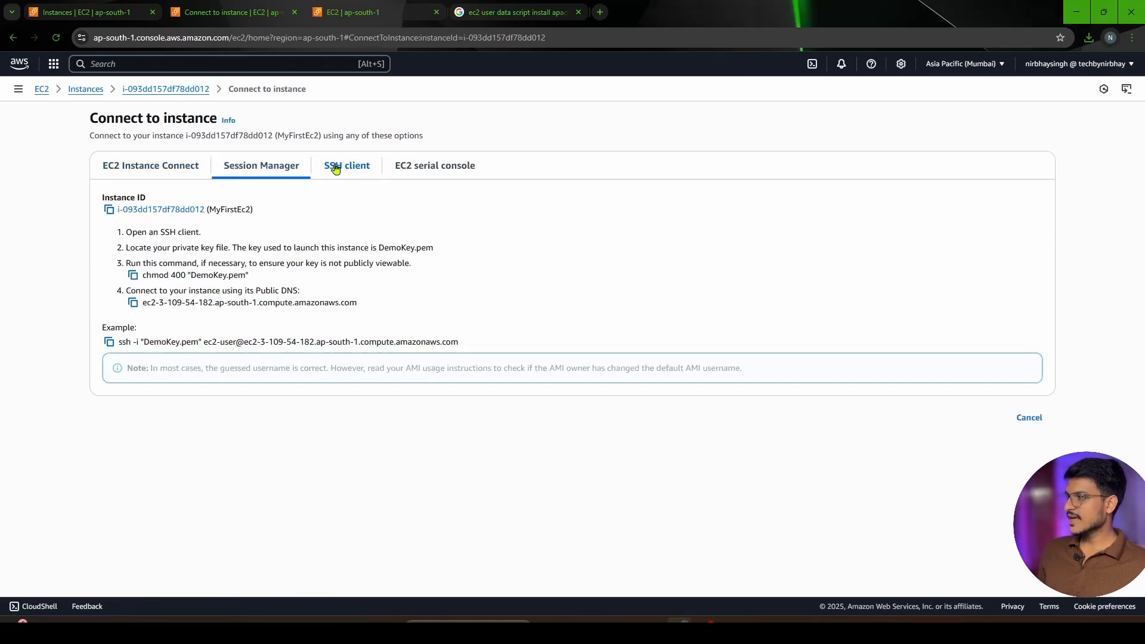
click(457, 172)
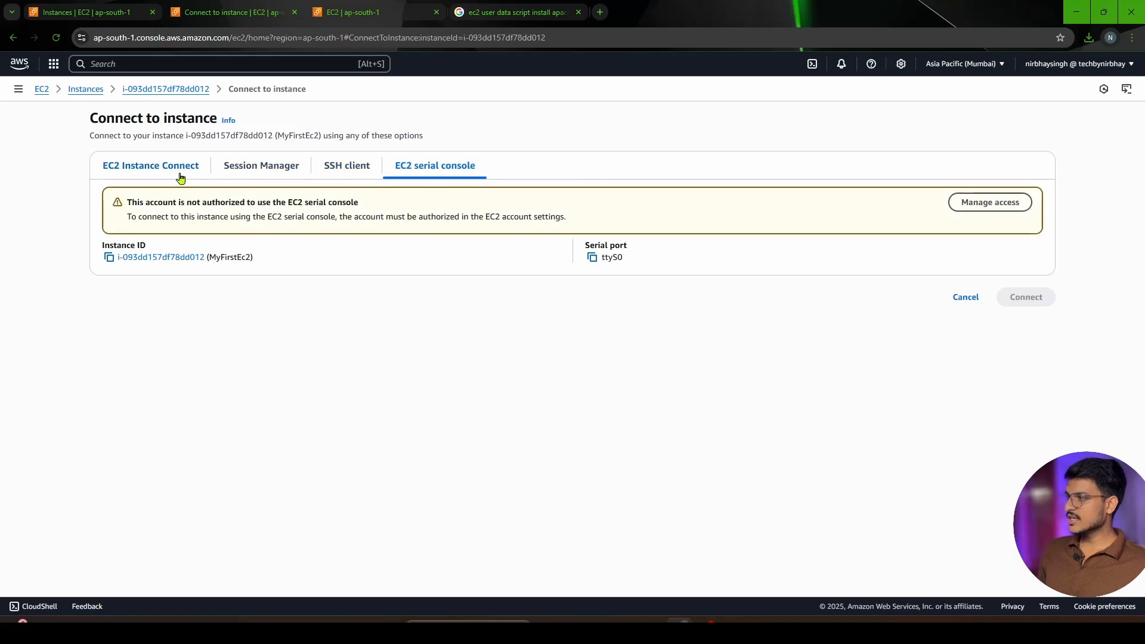
Connect to MyFirstEc2 through EC2 Instance Connect with the public IPv4 address and username ec2-user, and examine the terminal prompt
click(149, 171)
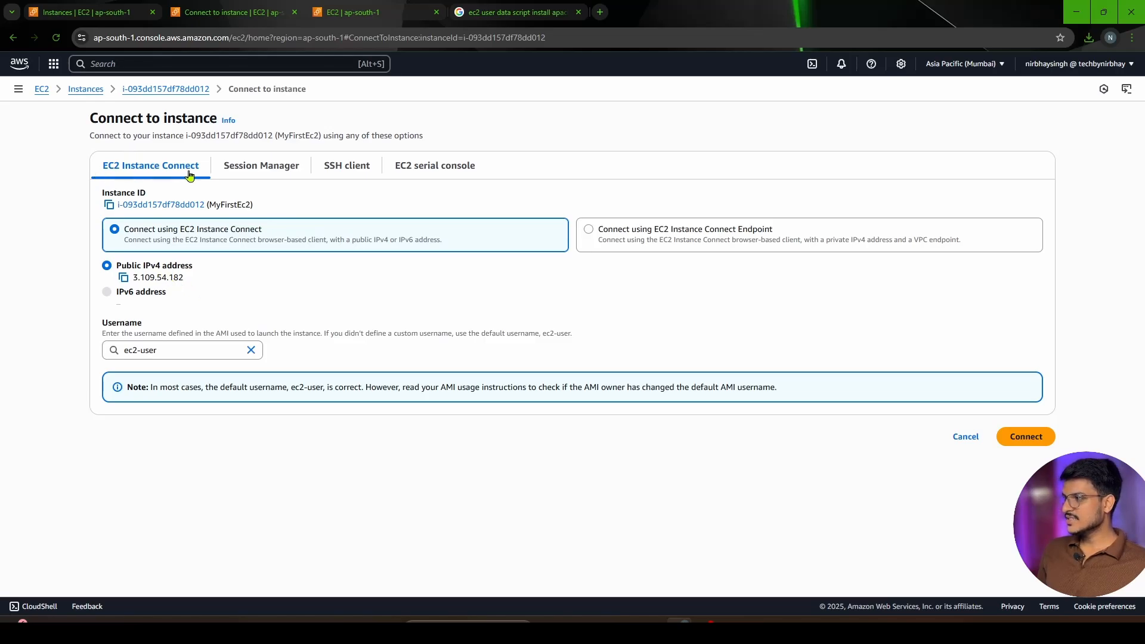
click(1012, 440)
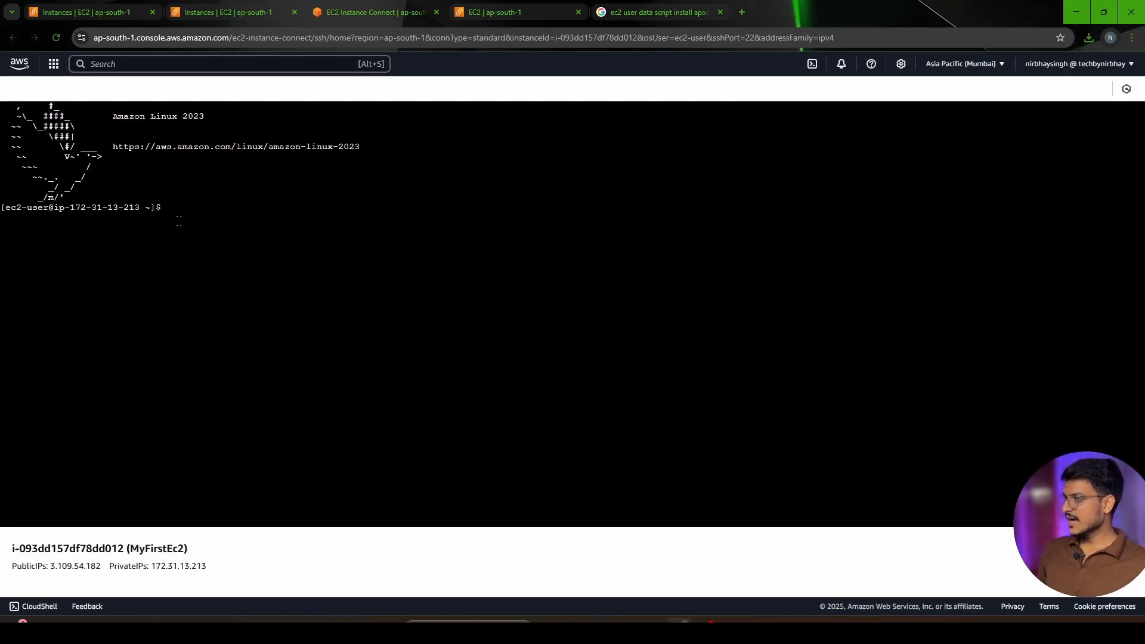
drag(176, 216, 2, 210)
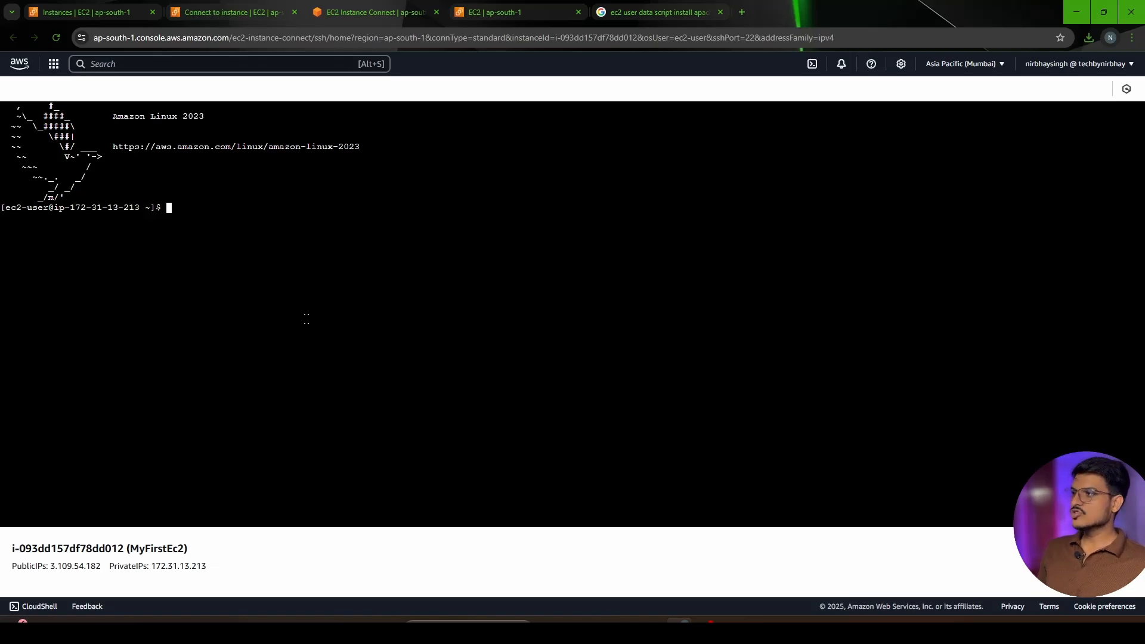
Return to MyFirstEc2's connection page and examine the SSH client instructions for the private key and permissions
click(221, 5)
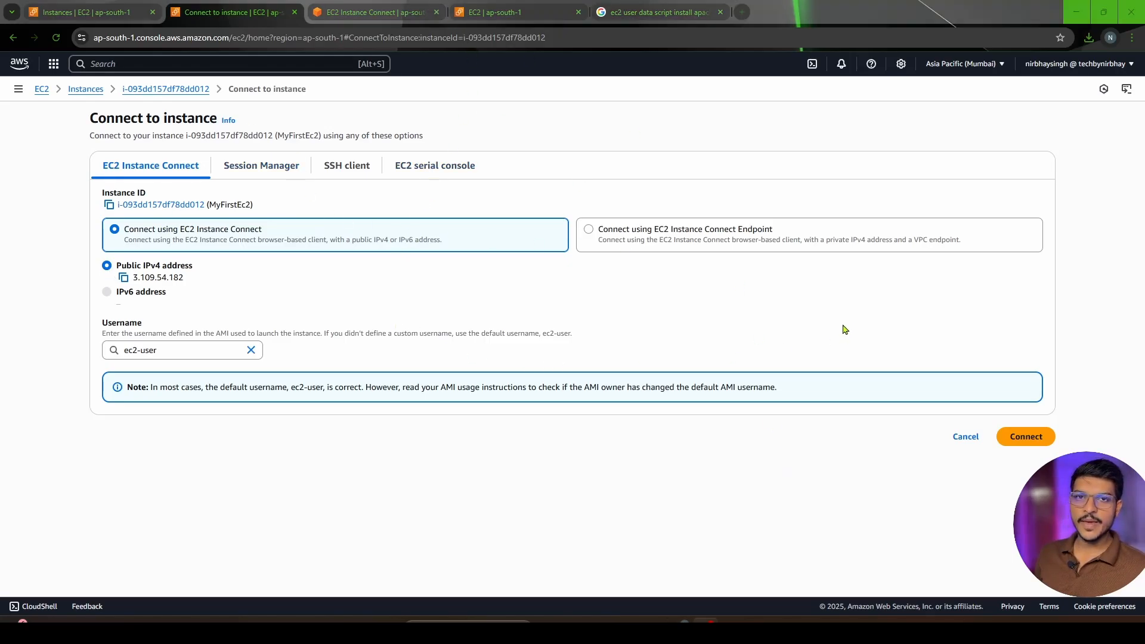
click(338, 171)
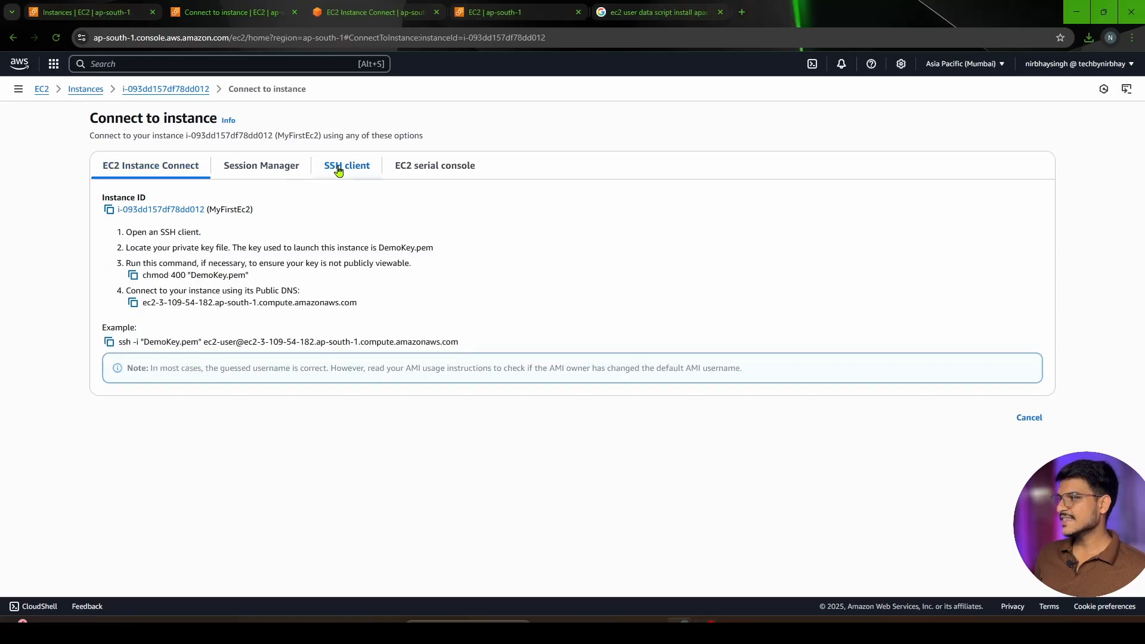
drag(125, 234, 210, 272)
click(131, 265)
drag(131, 265, 421, 280)
click(460, 307)
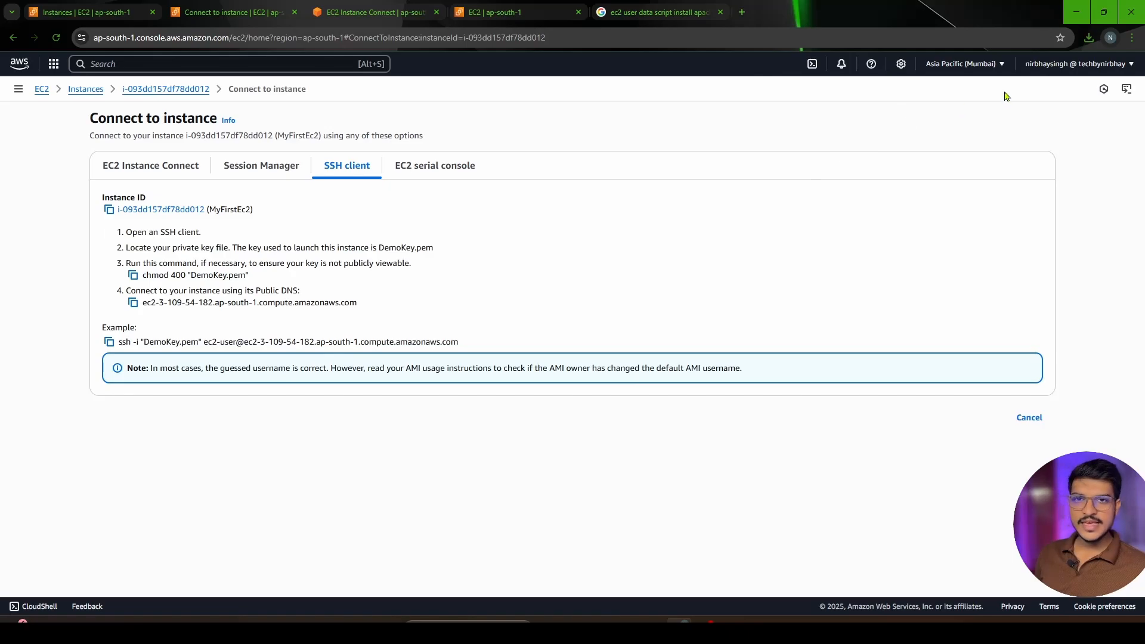
Copy the chmod command from the SSH instructions, switch to File Explorer and open a Command Prompt in C:\AWS
click(133, 275)
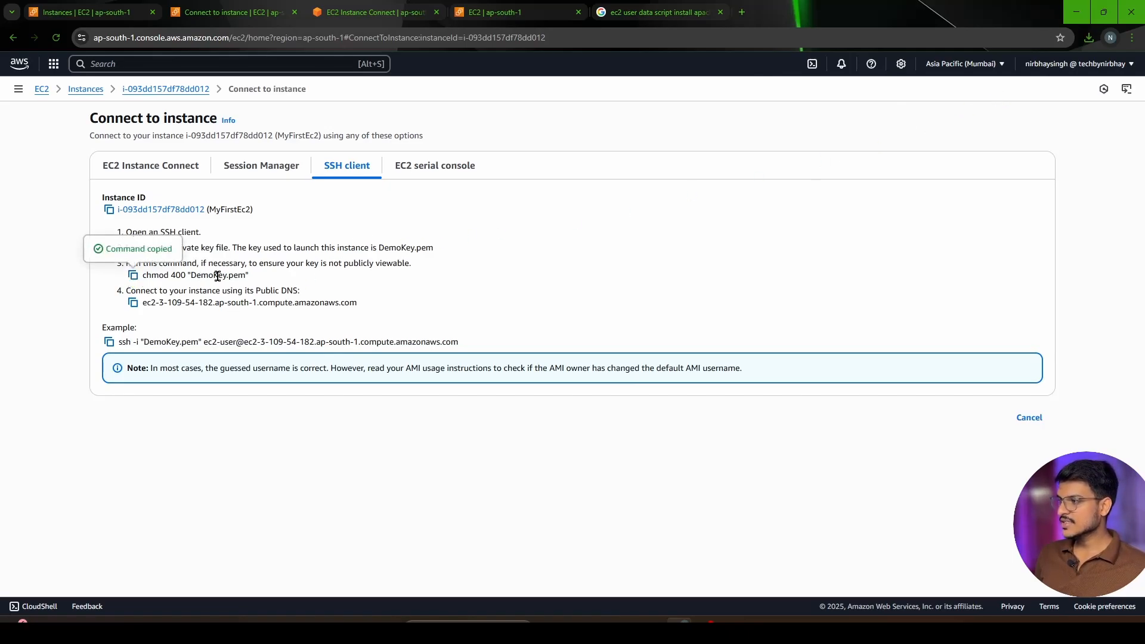
drag(243, 273, 164, 275)
click(627, 621)
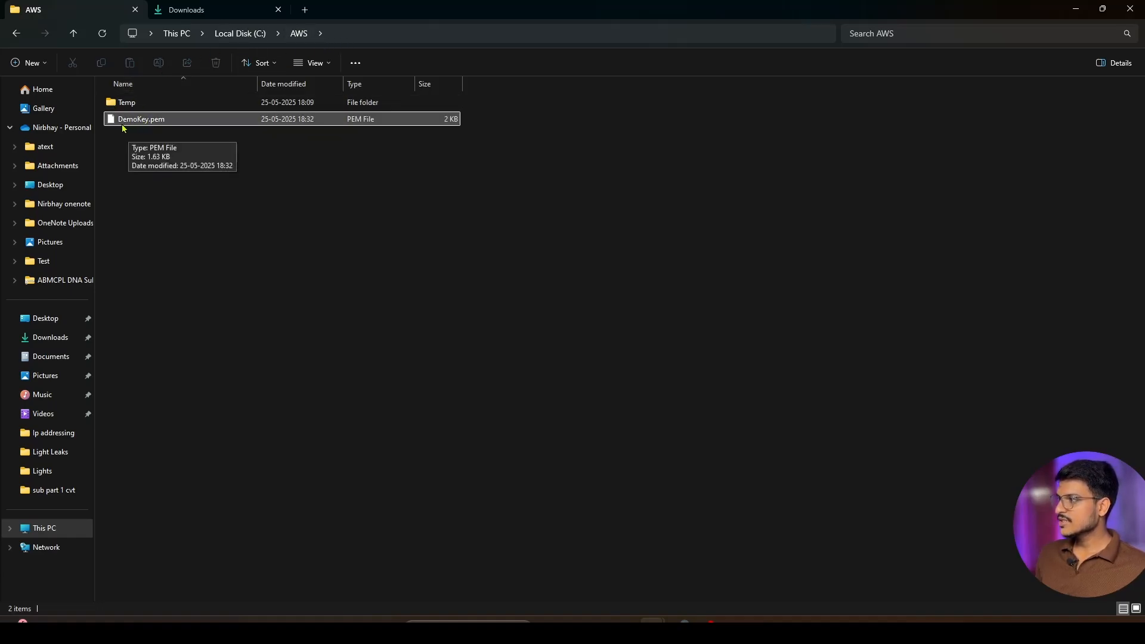
click(412, 33)
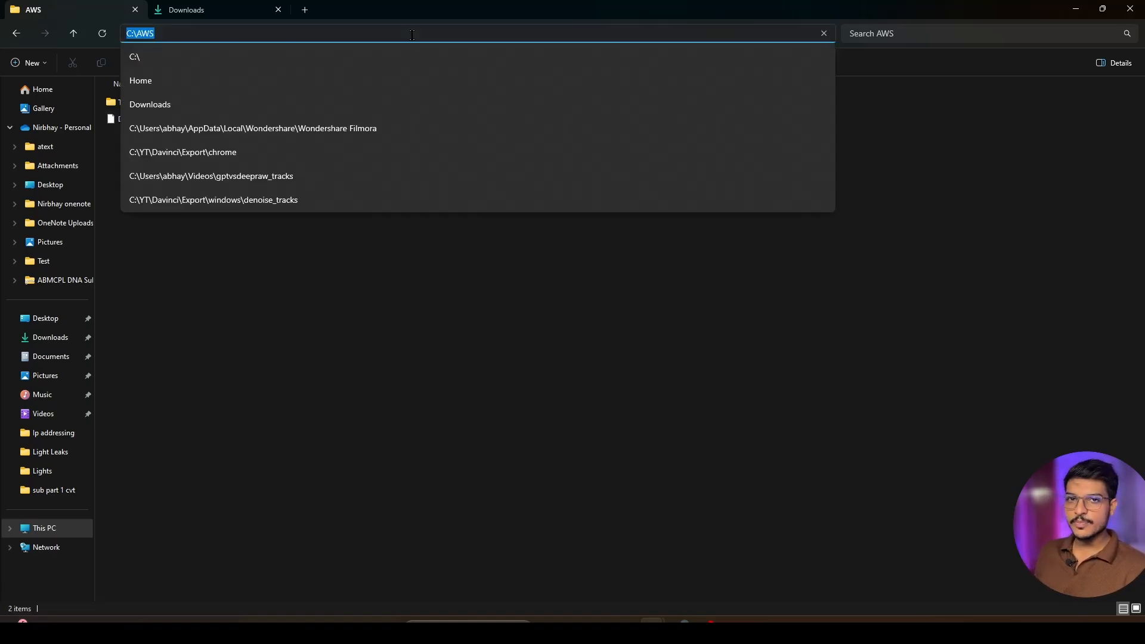
text(cmd\)
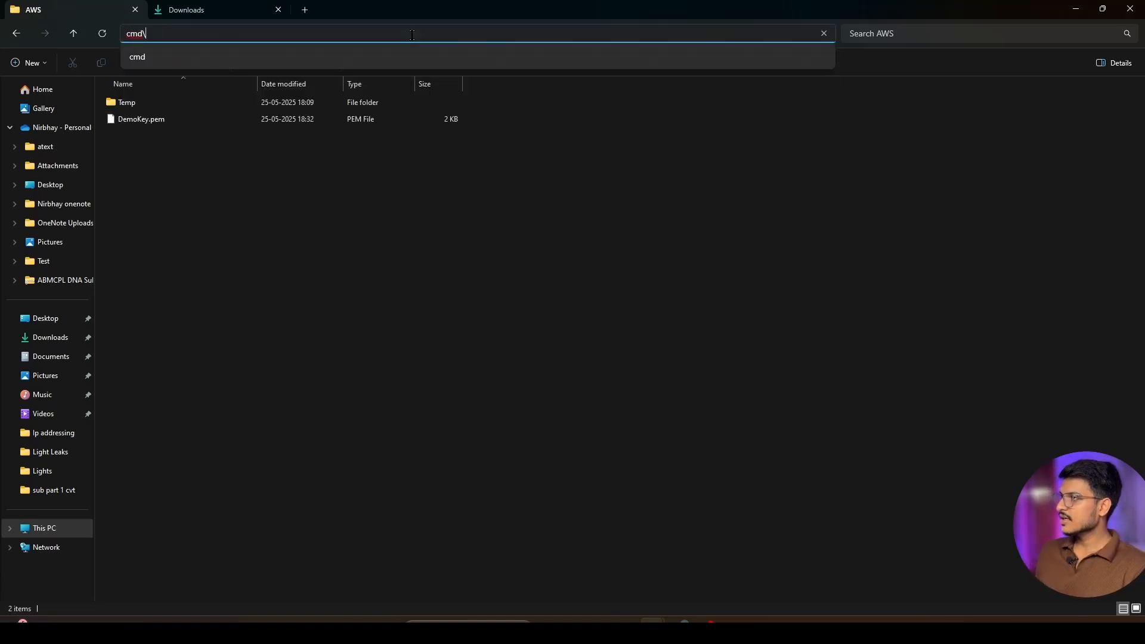
key(Return)
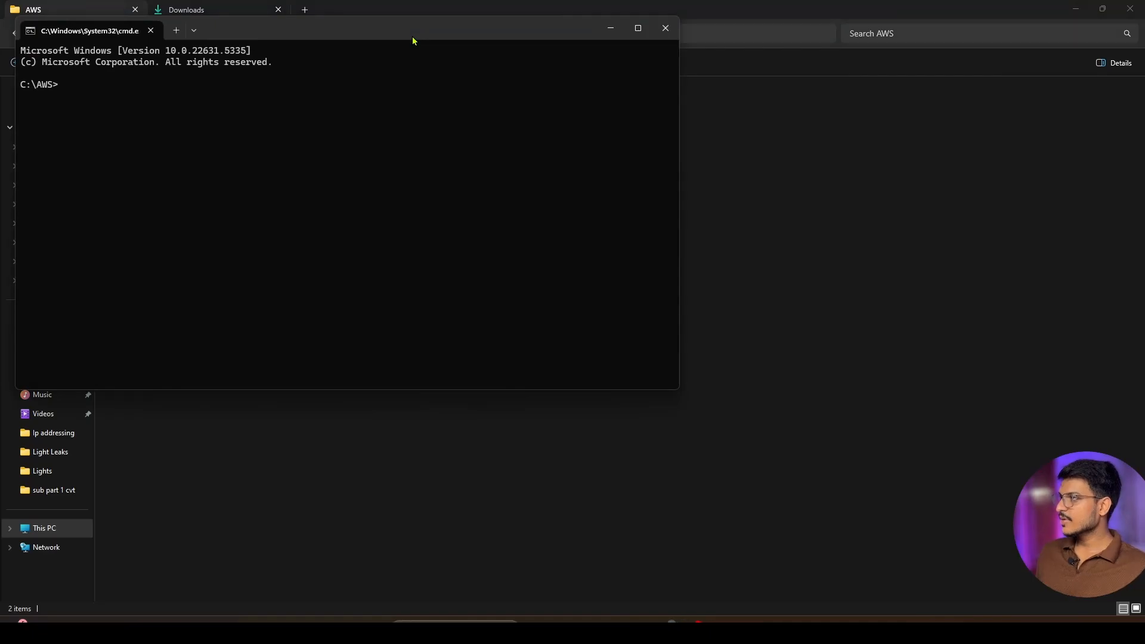
Try to restrict the key file's permissions by running chmod 400 "DemoKey.pem" in the Command Prompt, and close the window
key(alt+Tab)
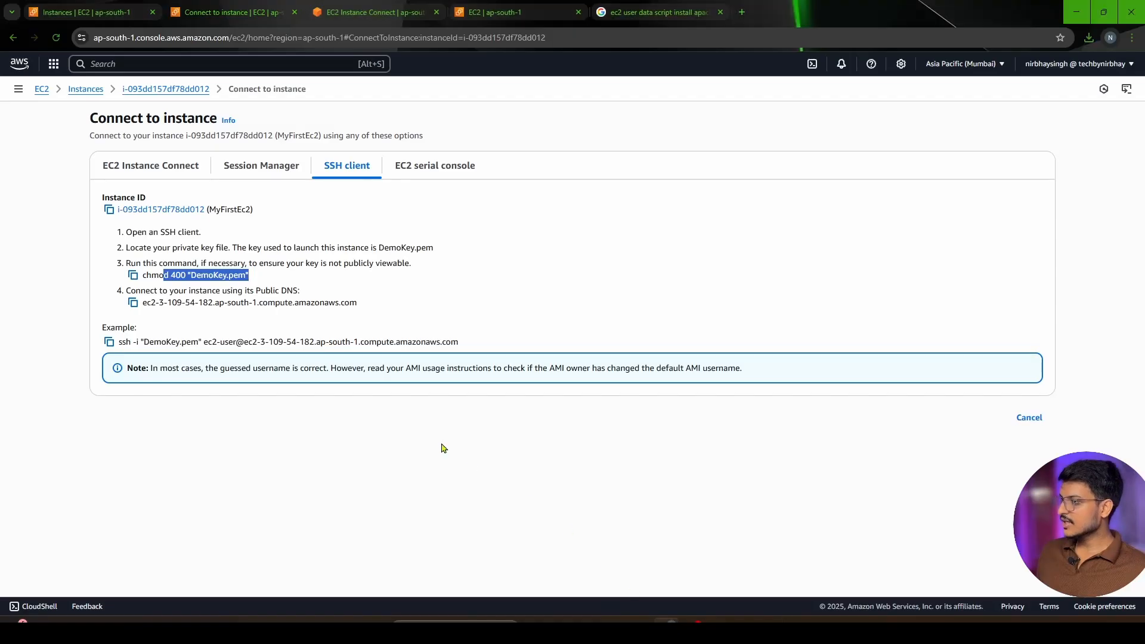
click(133, 275)
key(alt+Tab)
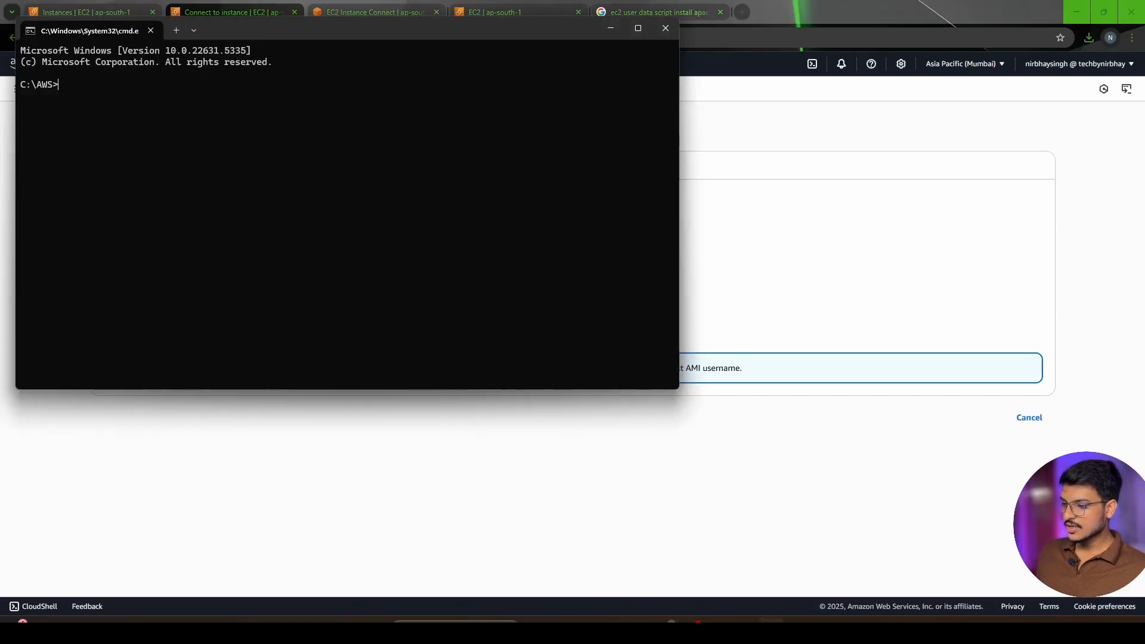
key(ctrl+v)
key(Return)
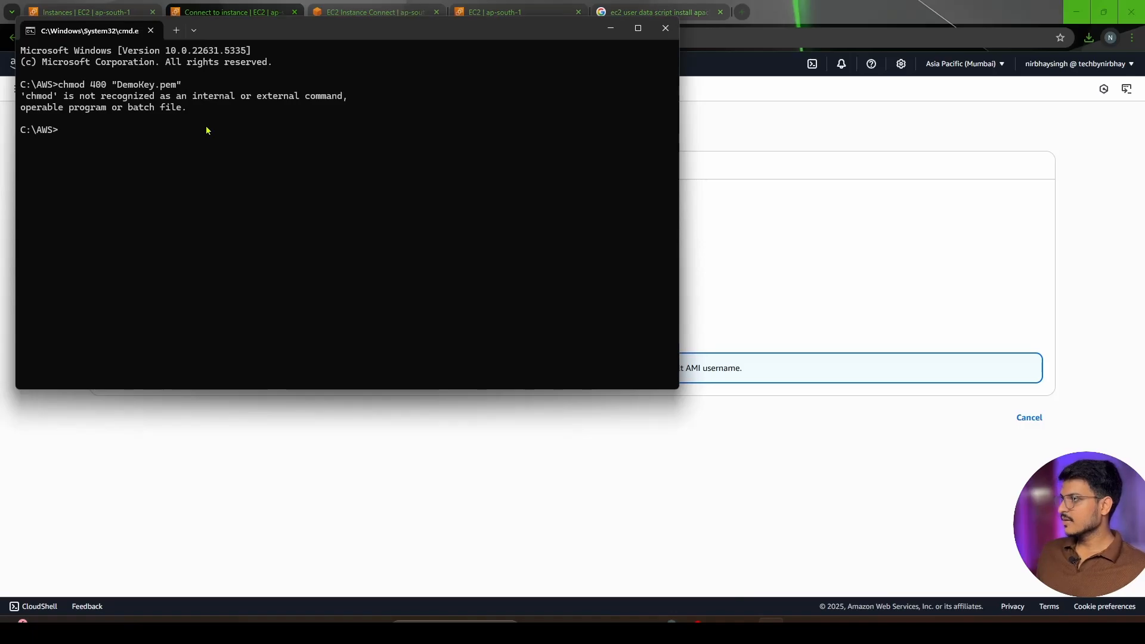
drag(194, 115, 20, 86)
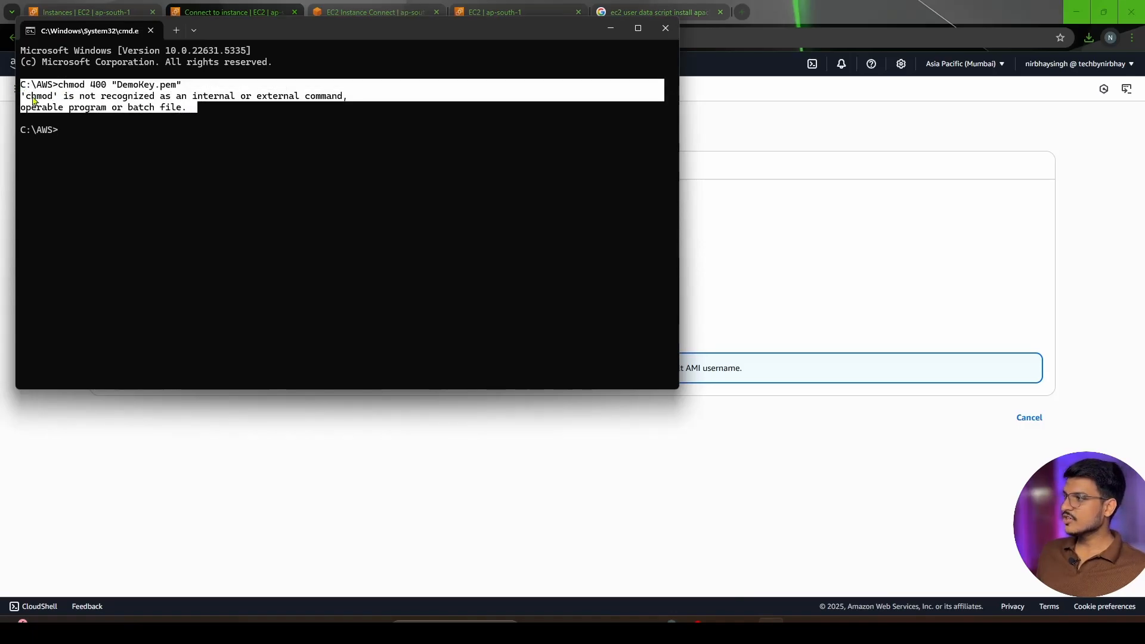
click(70, 133)
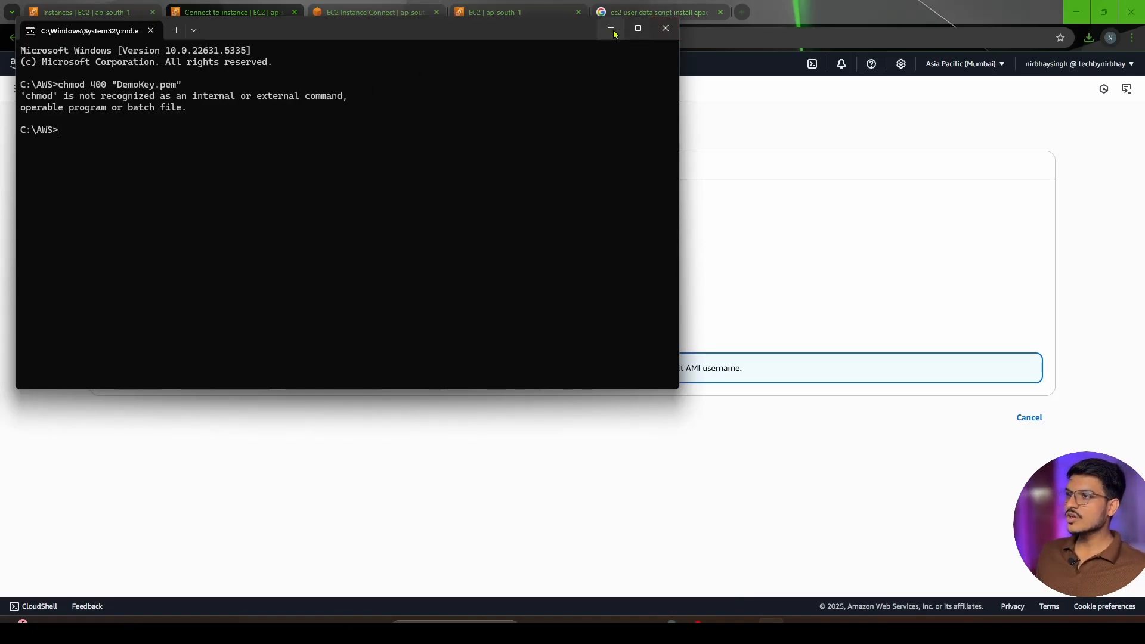
click(666, 28)
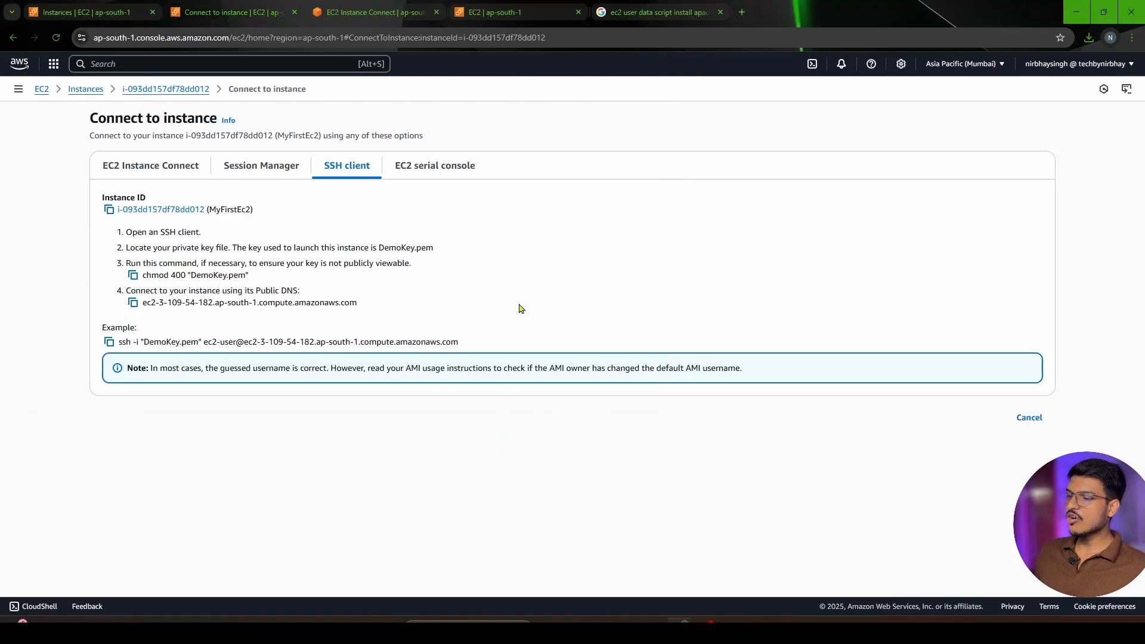
Recheck the chmod command in the SSH instructions, return to File Explorer and open PowerShell in the C:\AWS folder
drag(249, 278, 126, 284)
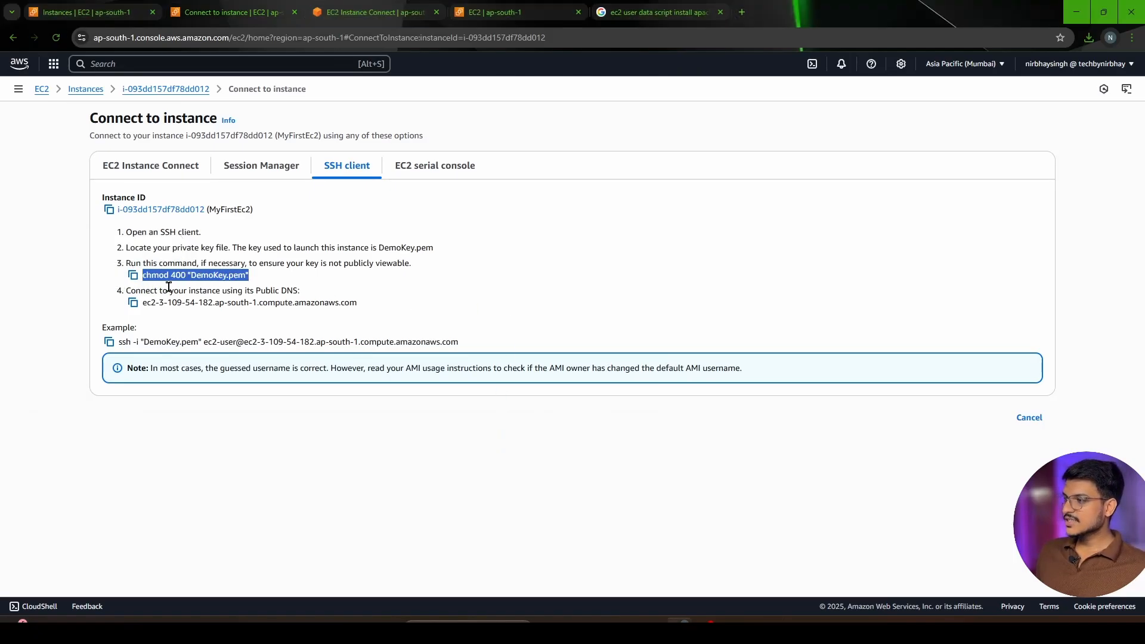
click(381, 314)
key(alt+Tab)
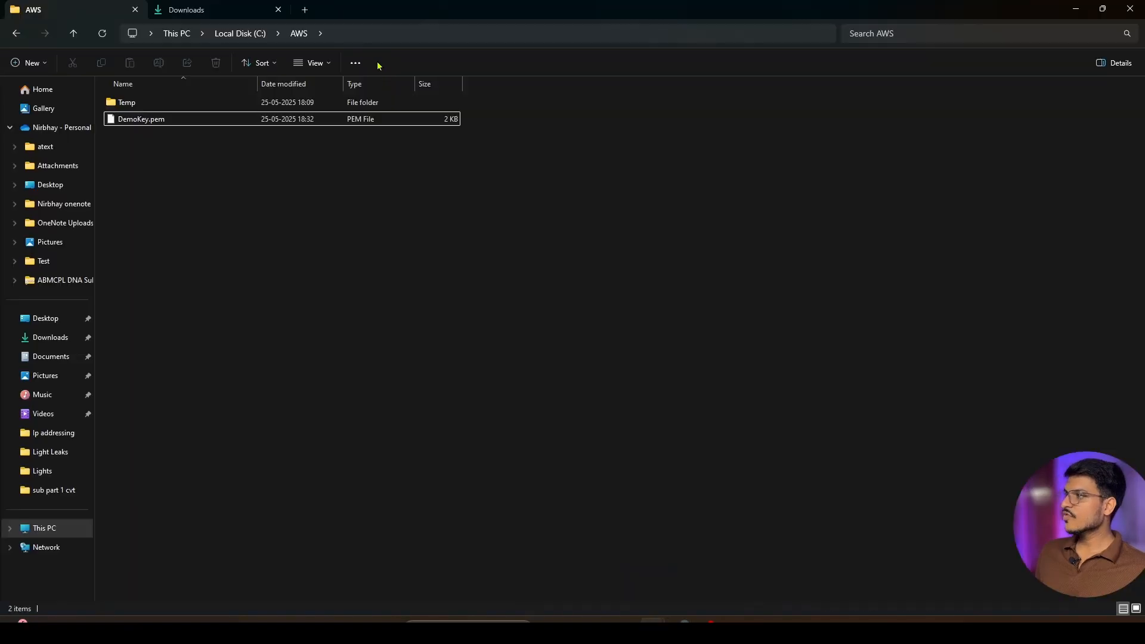
click(384, 36)
text(powershell.exe)
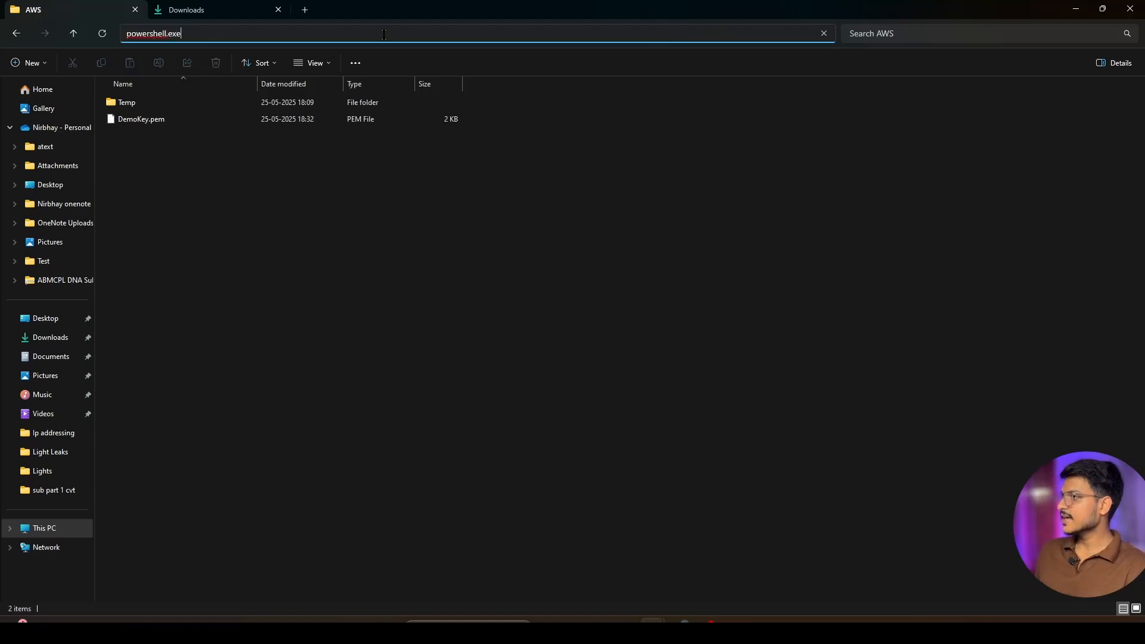
key(Return)
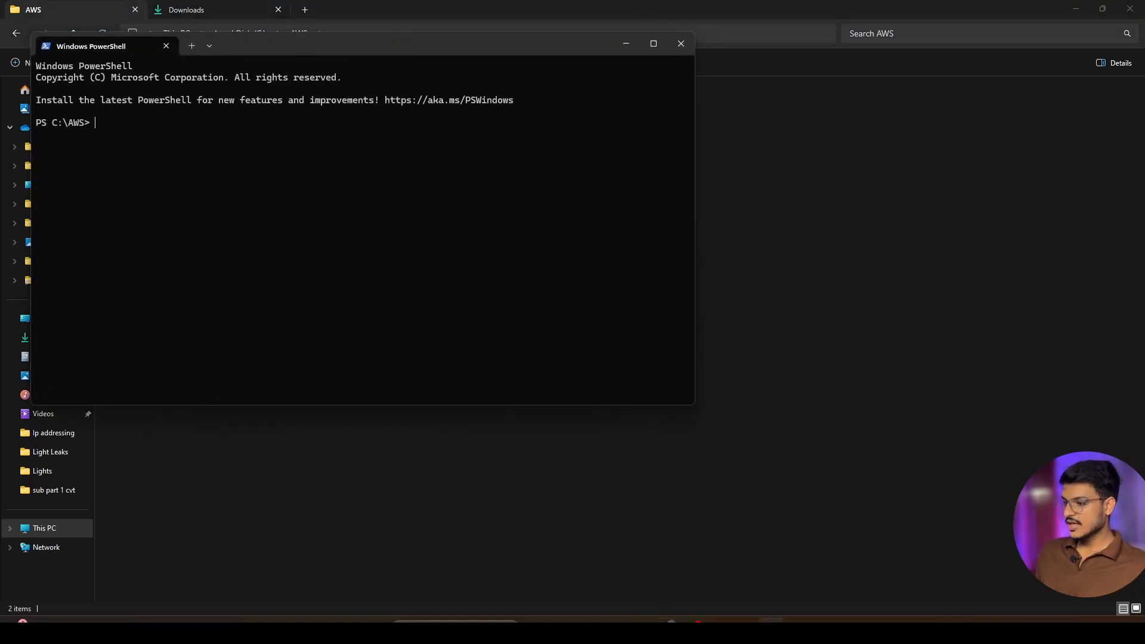
Try to connect to MyFirstEc2 by running the copied example command ssh -i "DemoKey.pem" in PowerShell, answering yes to the host authenticity question
click(666, 629)
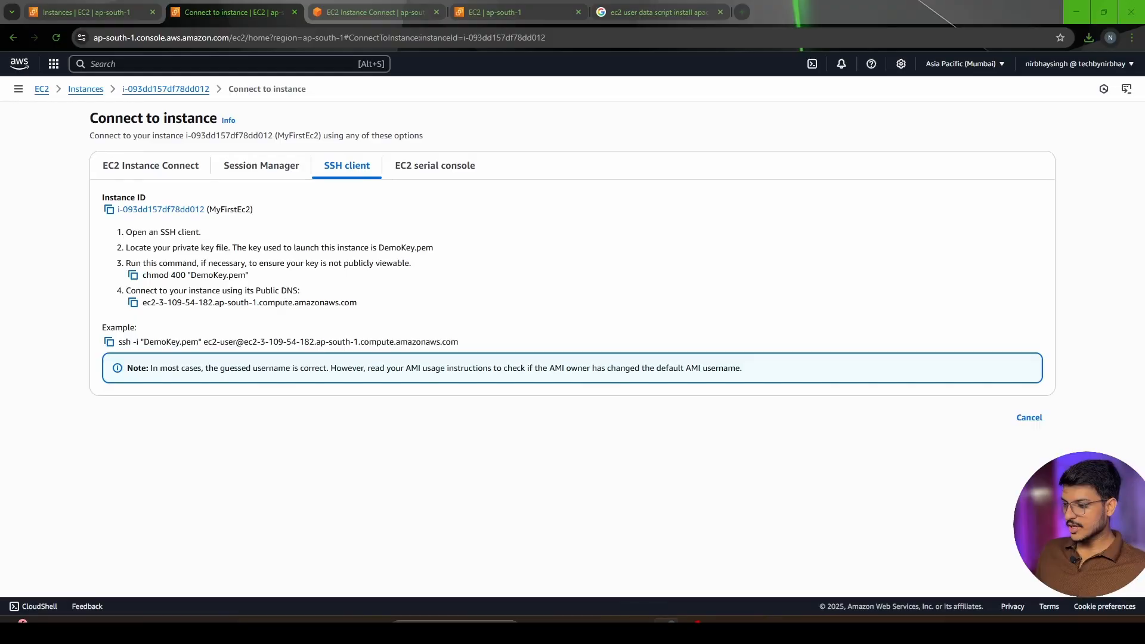
click(109, 343)
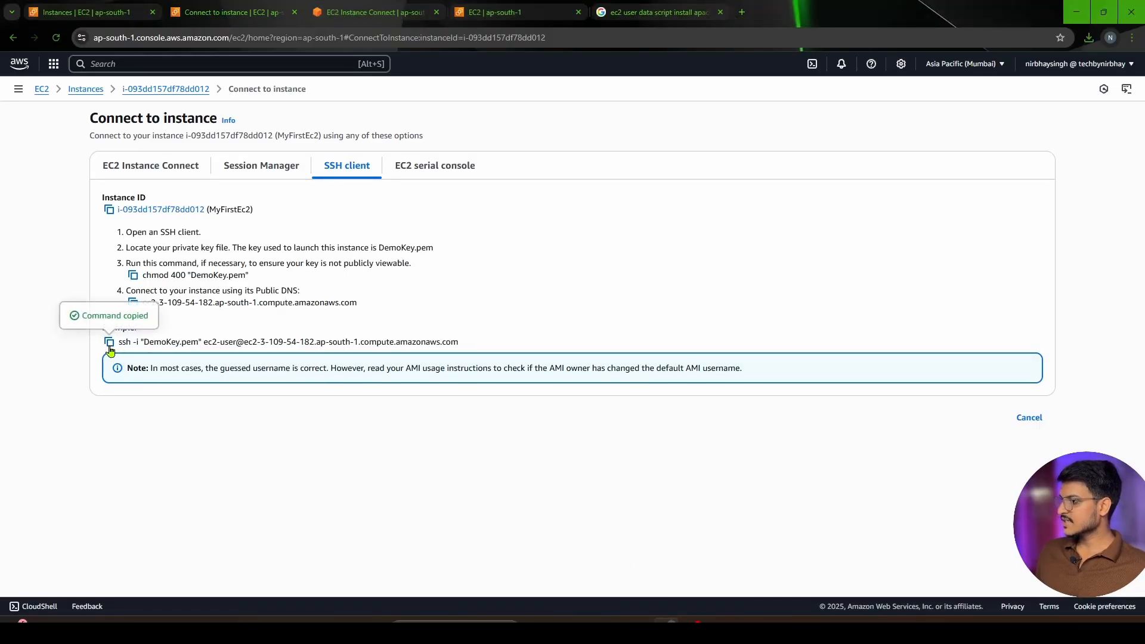
key(alt+Tab)
key(ctrl+v)
key(Return)
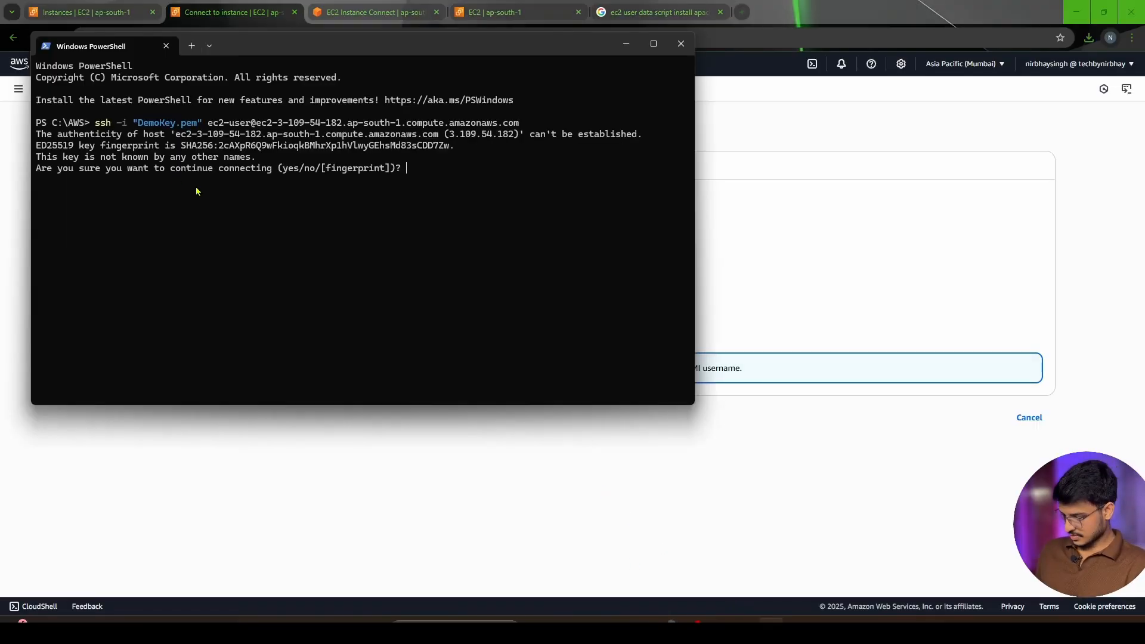
text(yes)
key(Return)
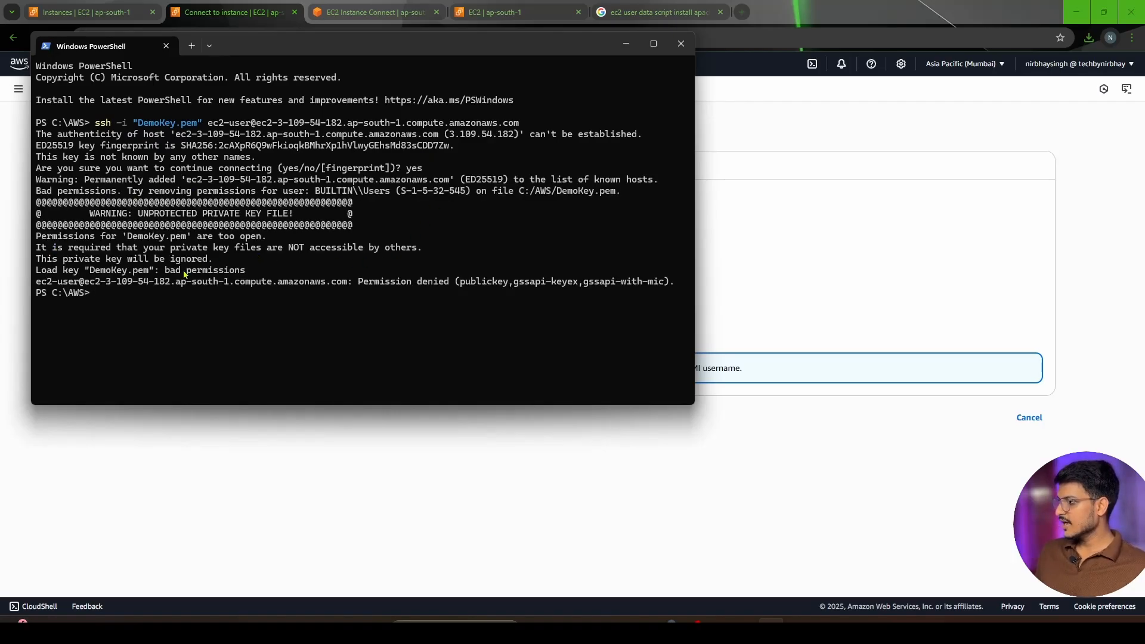
Examine the SSH output about the private key file's permissions, and minimize the PowerShell window
drag(88, 216, 302, 226)
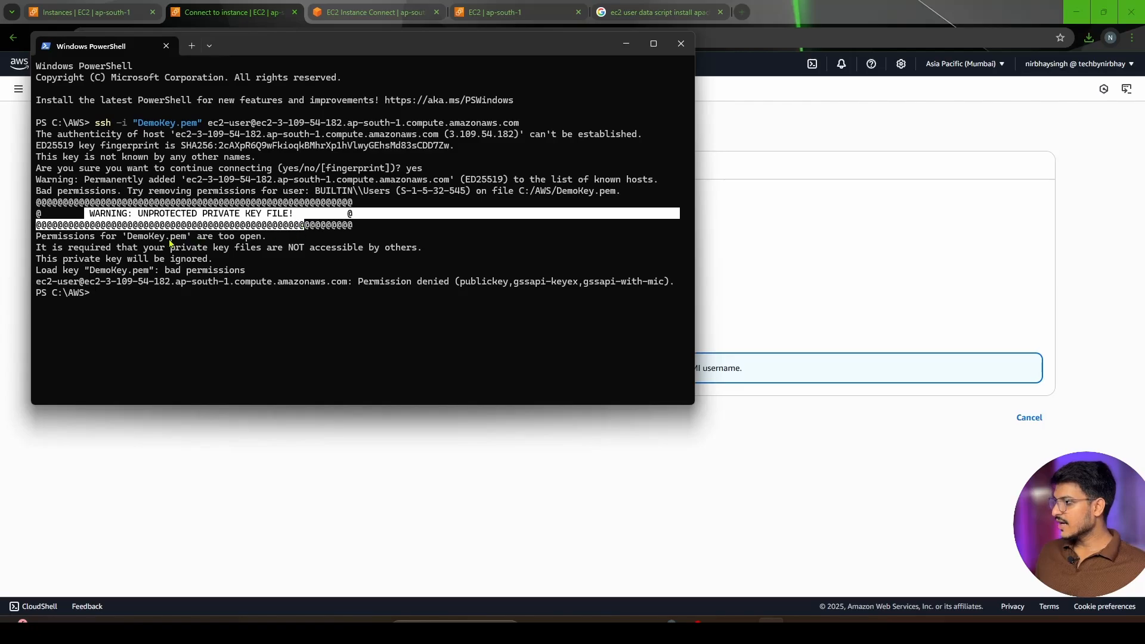
click(36, 231)
drag(36, 237, 229, 263)
click(311, 272)
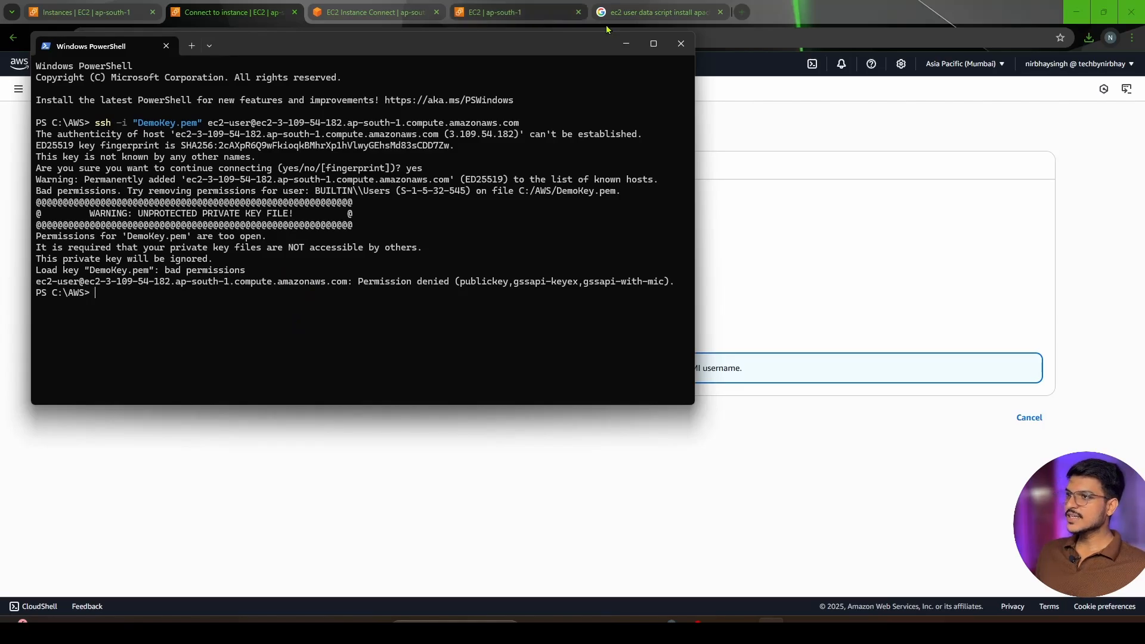
click(626, 45)
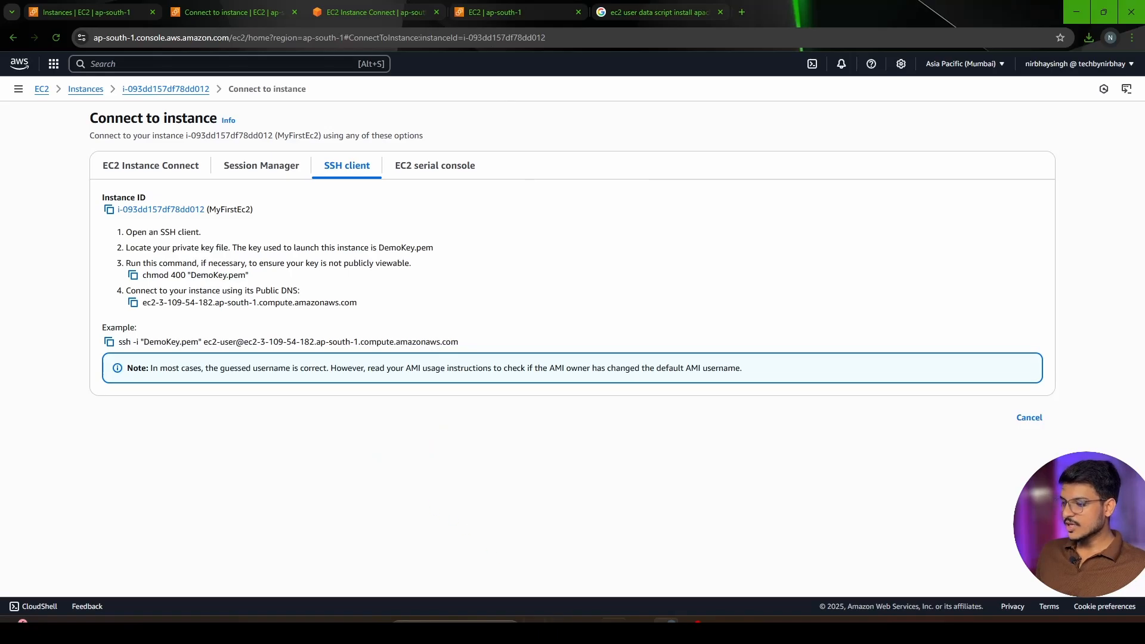
Switch to File Explorer and copy DemoKey.pem from C:\AWS into its Temp subfolder
click(639, 630)
click(618, 579)
click(147, 119)
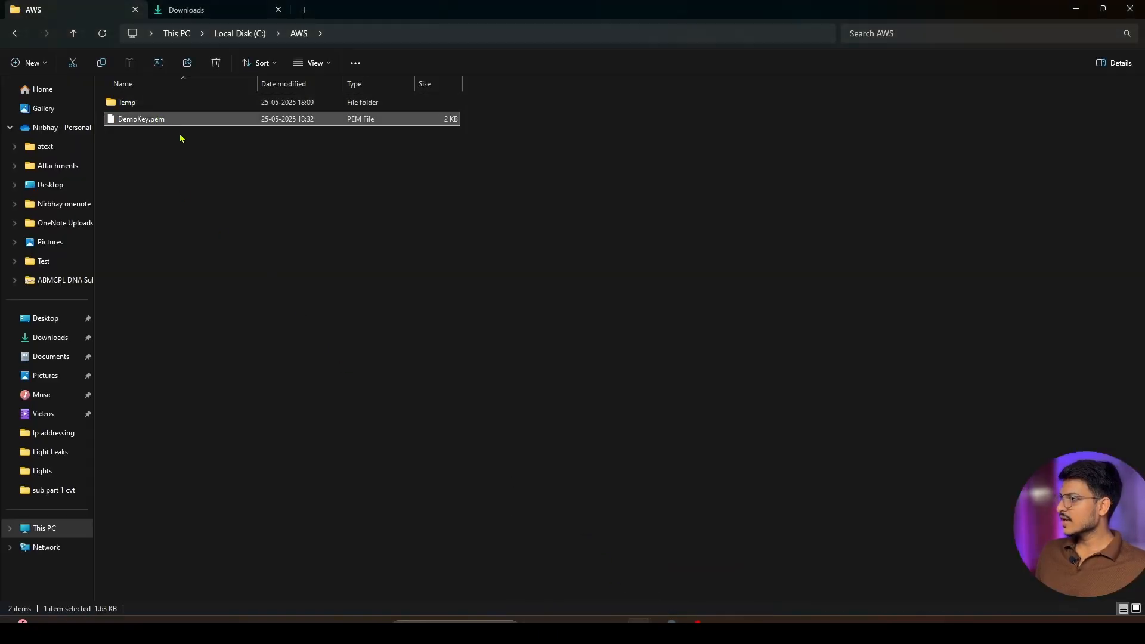
double_click(159, 103)
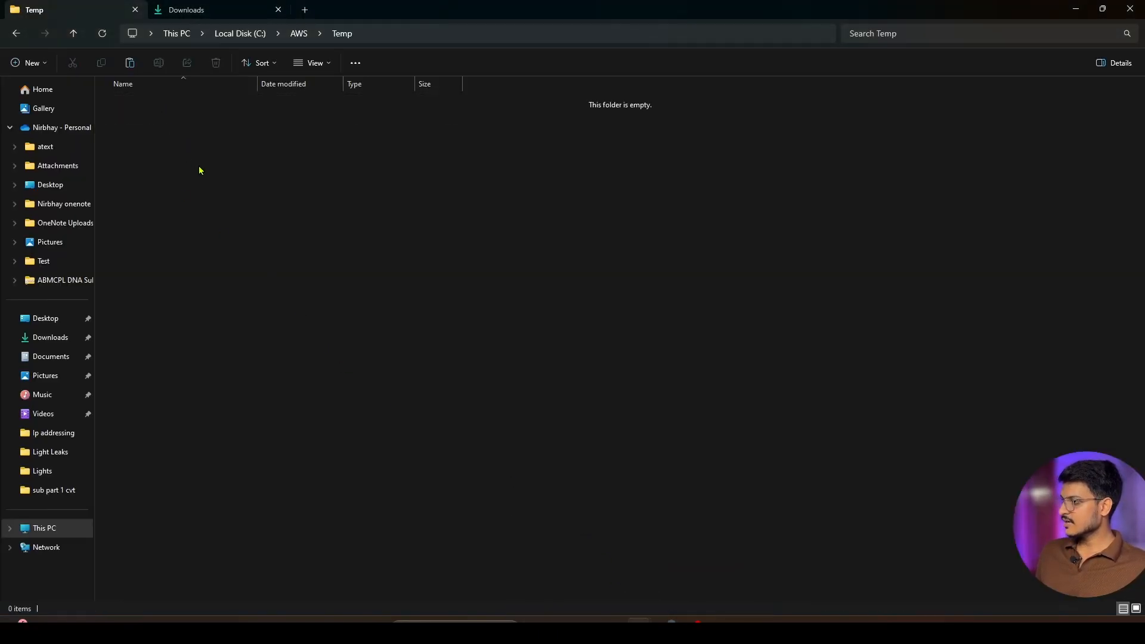
key(ctrl+v)
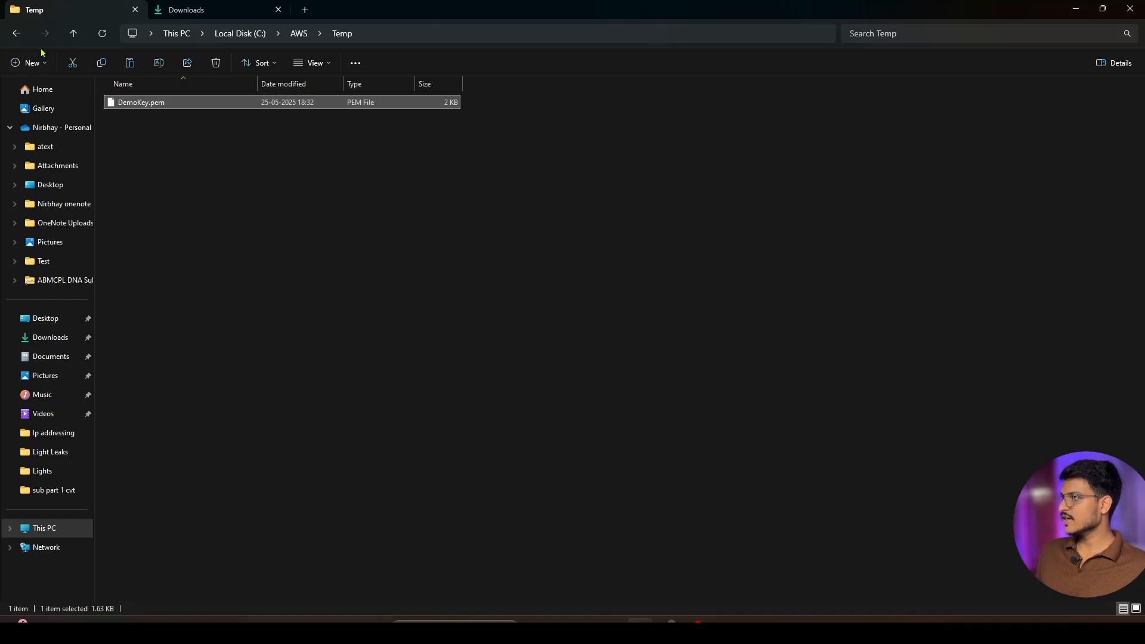
click(16, 33)
double_click(171, 103)
Open the security properties of the DemoKey.pem copy in the Temp folder
right_click(179, 103)
click(152, 200)
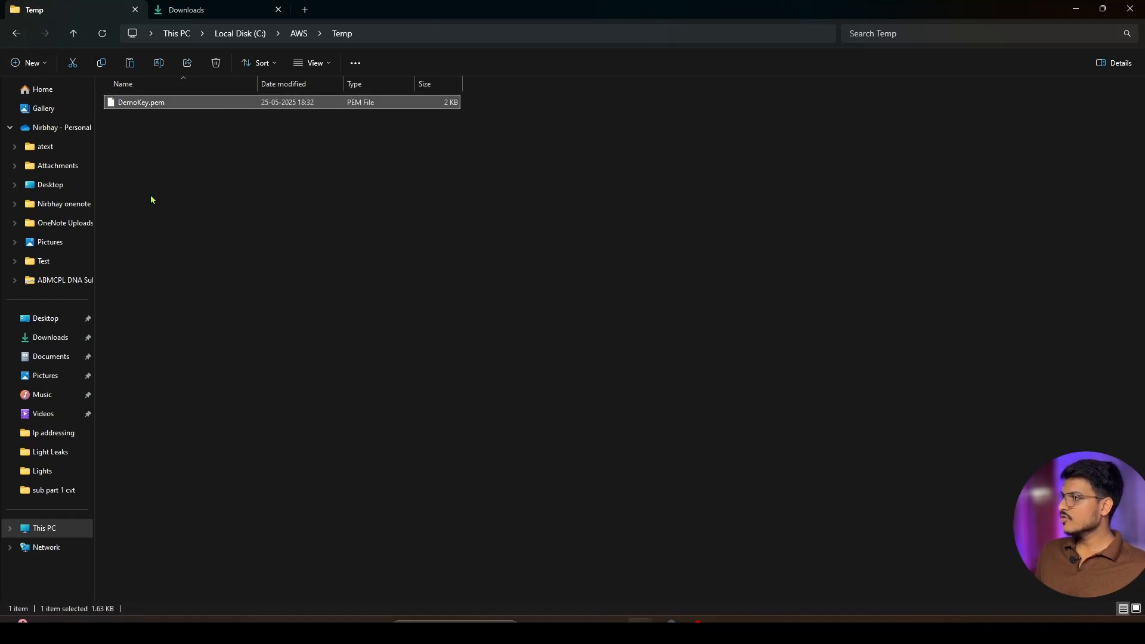
click(197, 105)
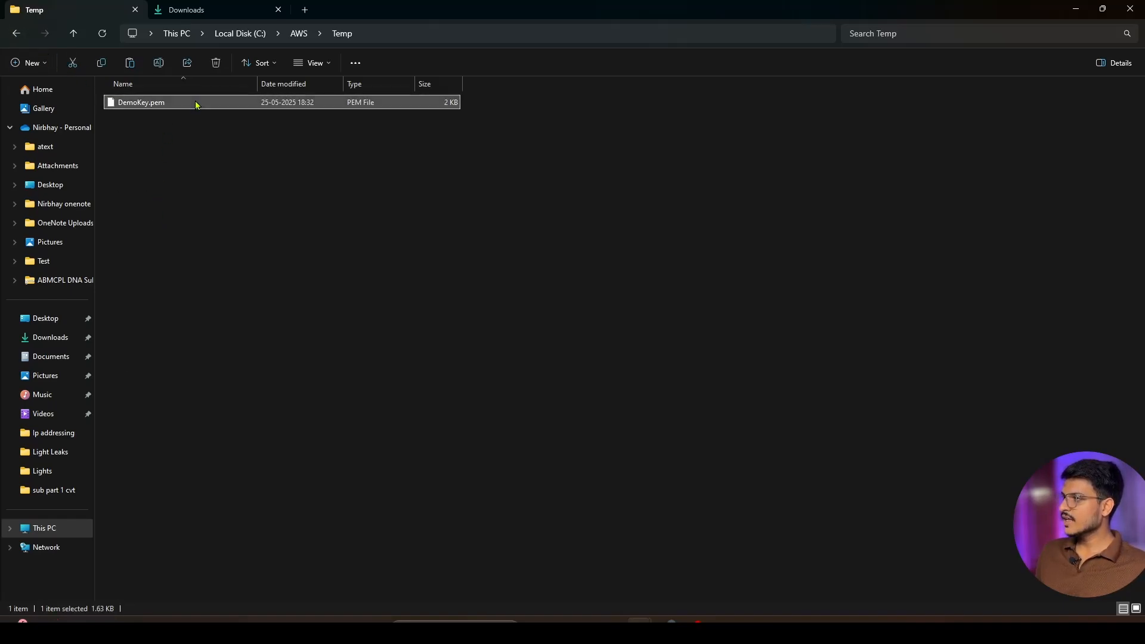
right_click(197, 105)
click(243, 258)
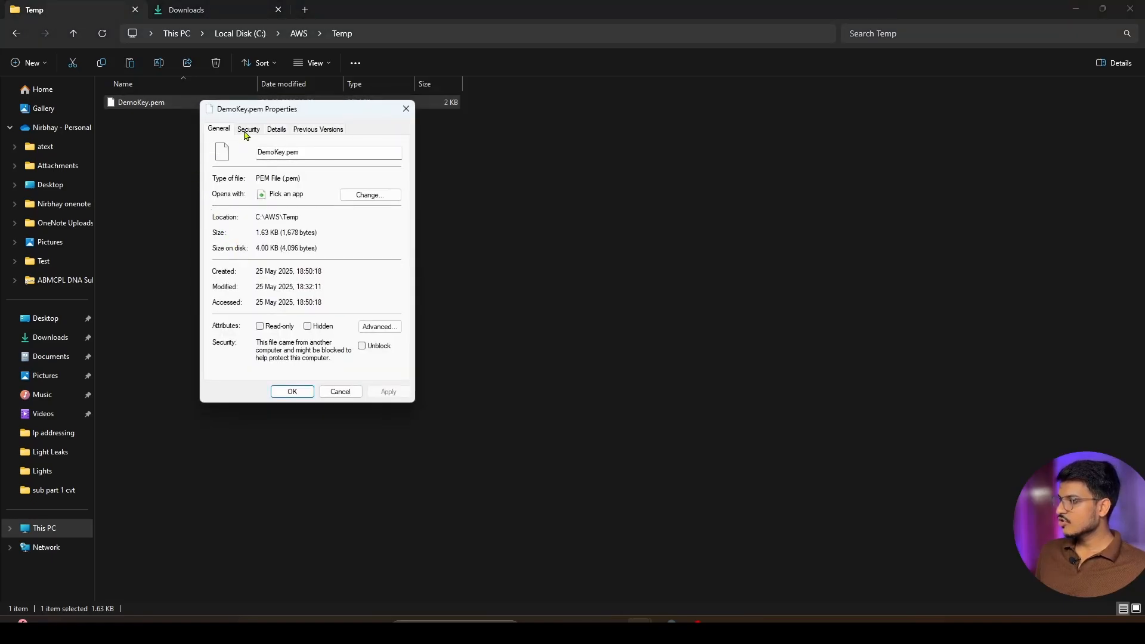
click(247, 130)
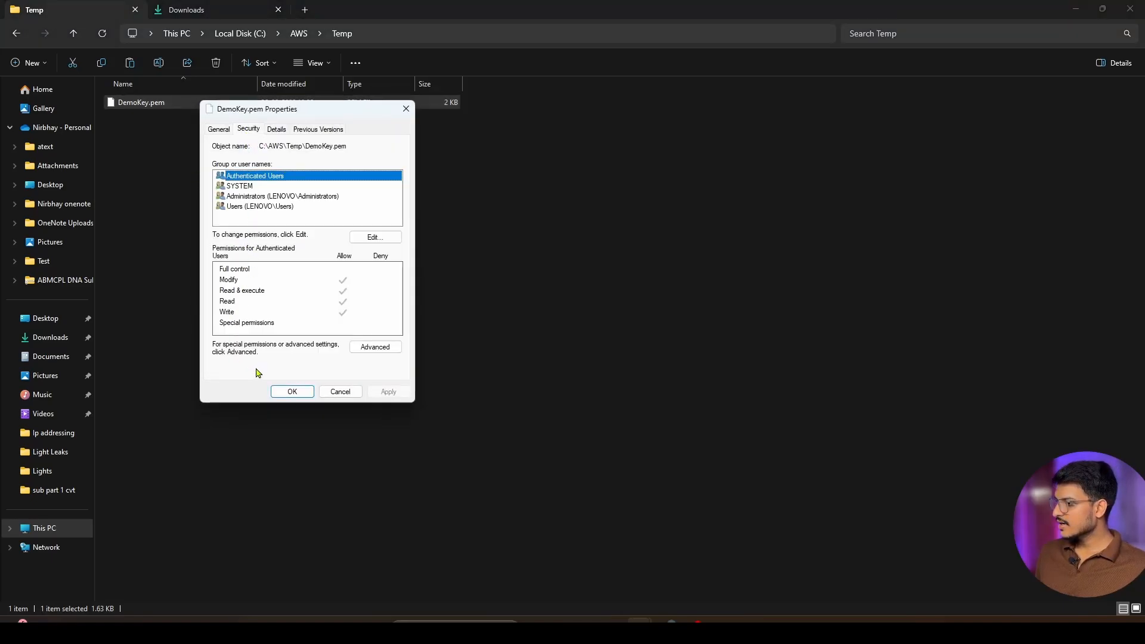
Check the file's owner in the advanced security settings, then disable inheritance and remove all inherited permissions from DemoKey.pem
click(364, 352)
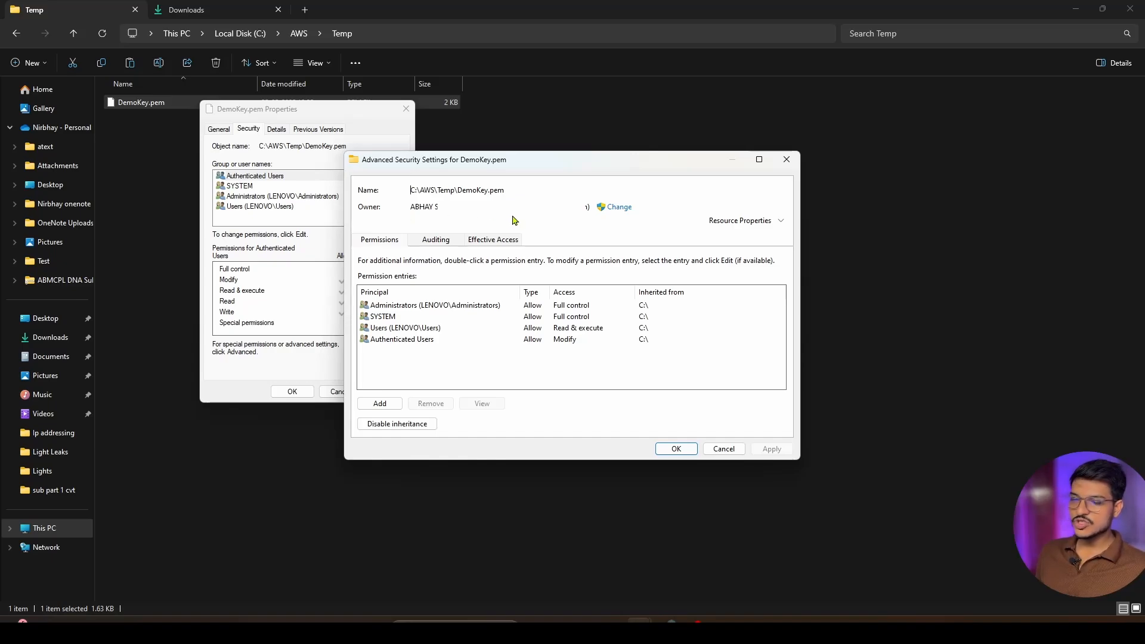
key(Tab)
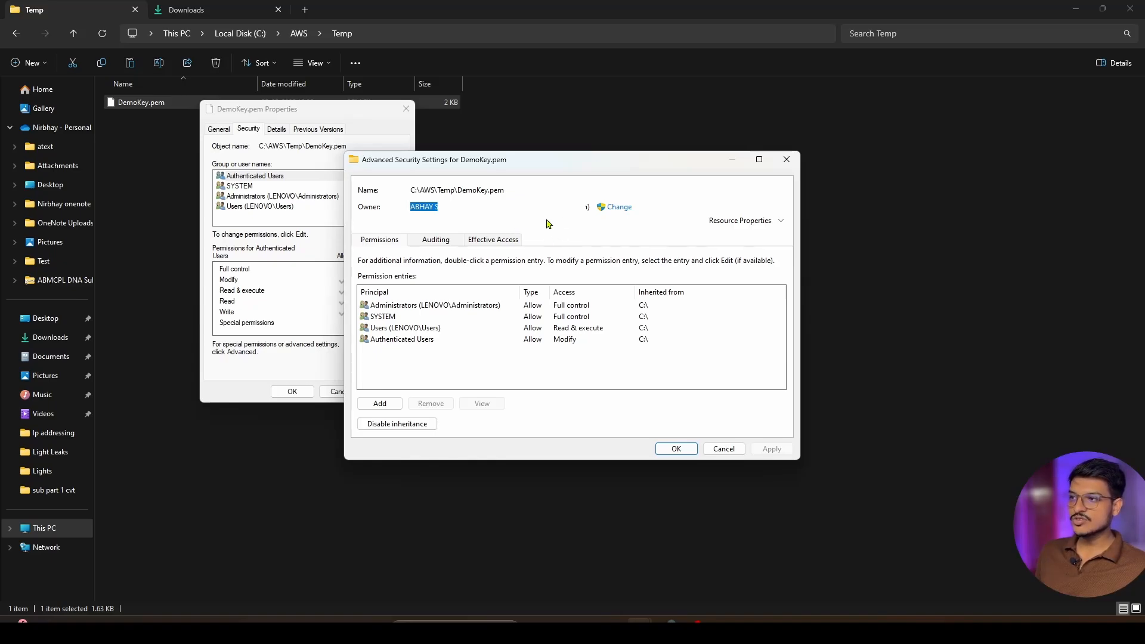
click(537, 215)
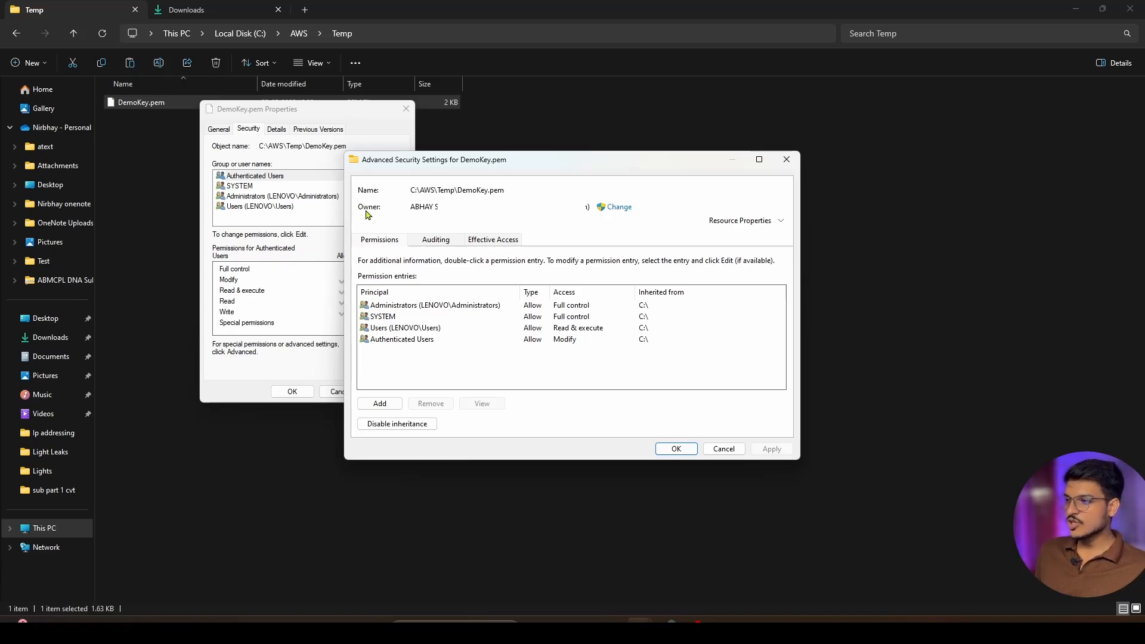
click(382, 426)
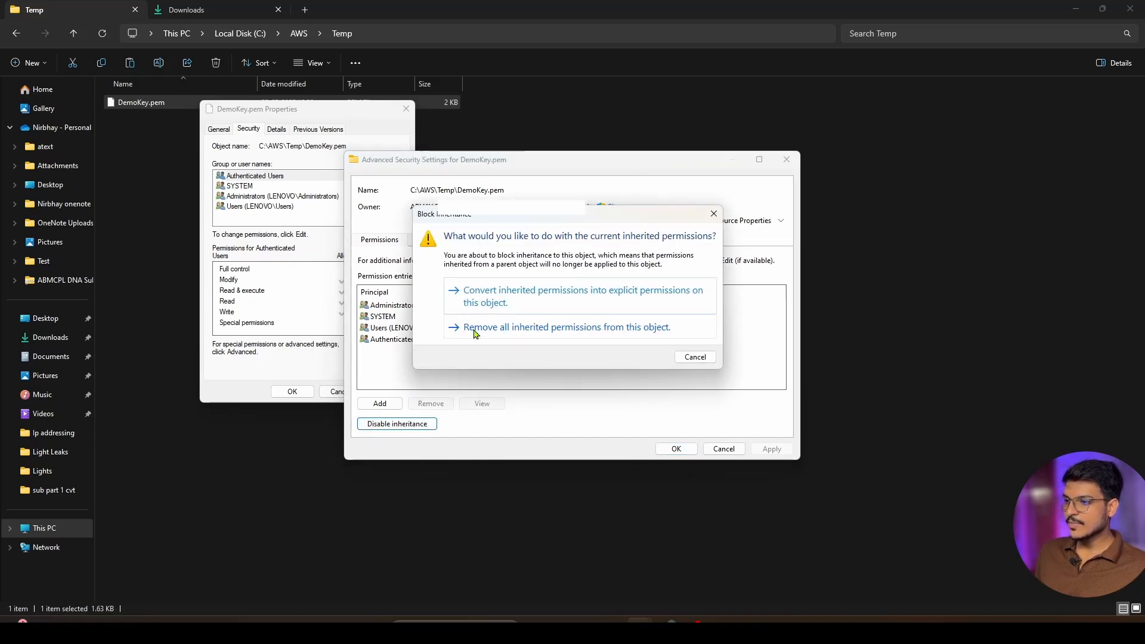
click(476, 332)
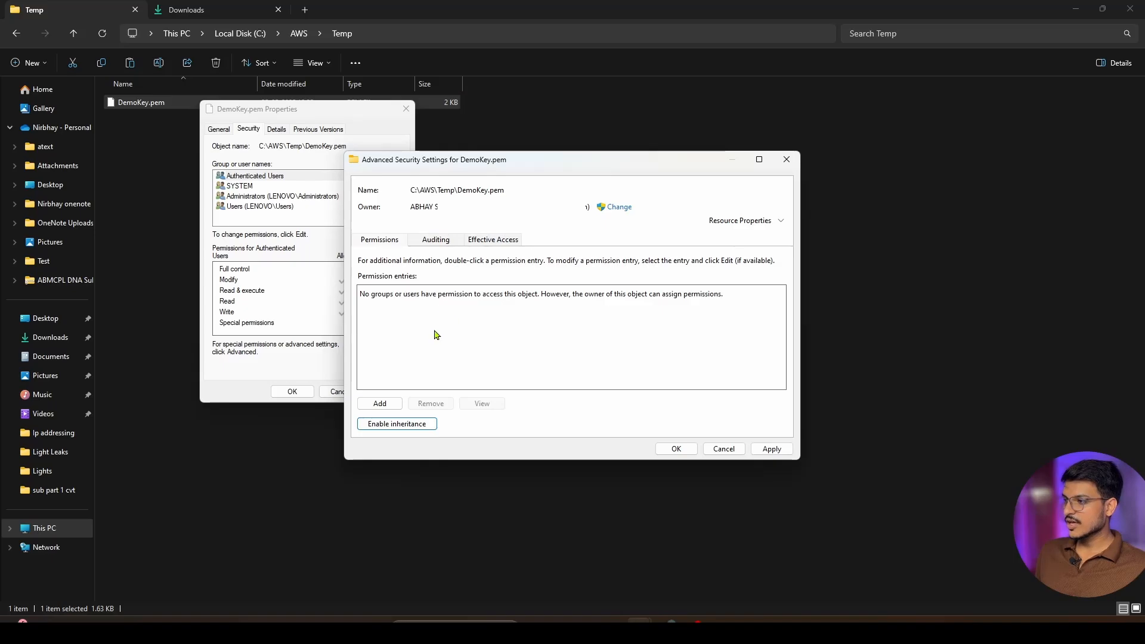
Add a permission entry for DemoKey.pem with the file owner's Windows account as the principal, checking the account name
click(380, 404)
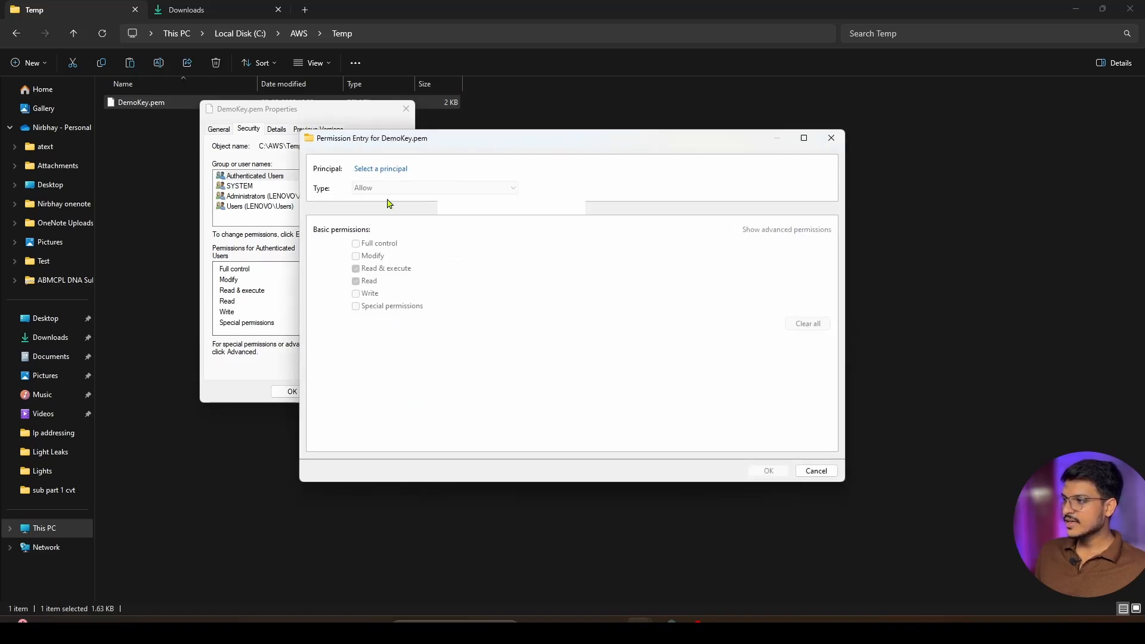
click(383, 169)
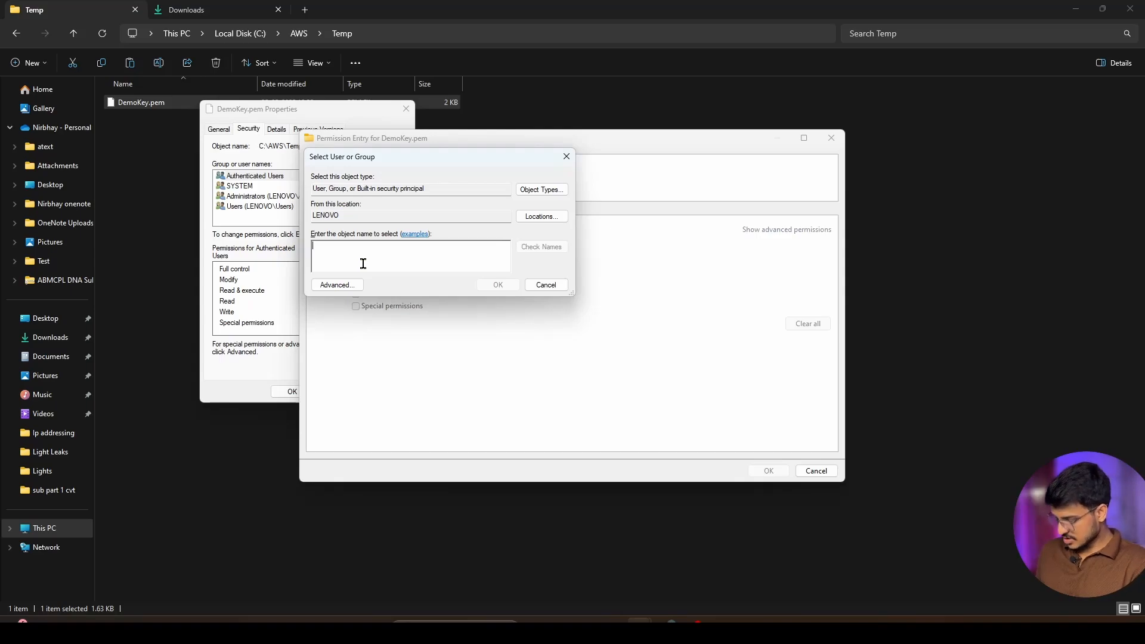
text(Abhay)
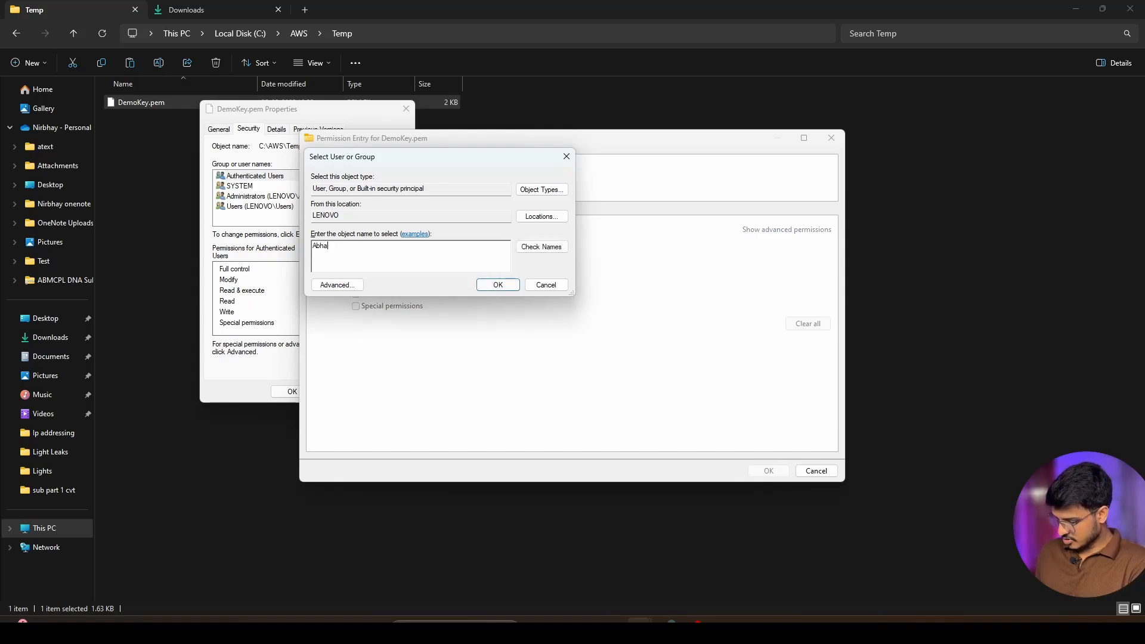
click(542, 247)
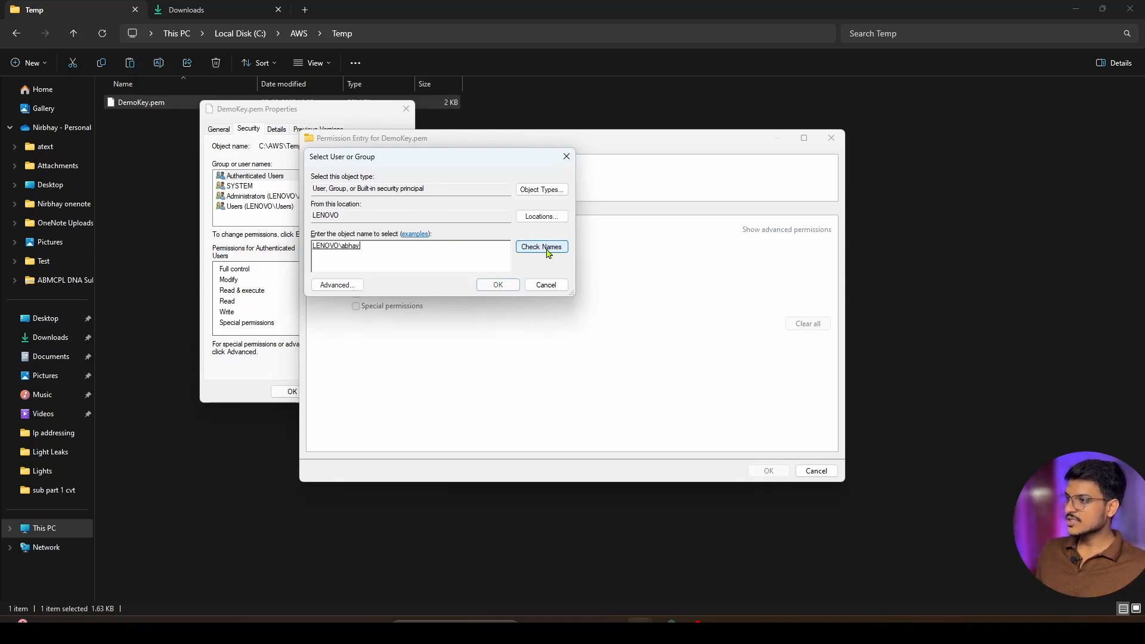
drag(376, 247, 299, 238)
click(393, 257)
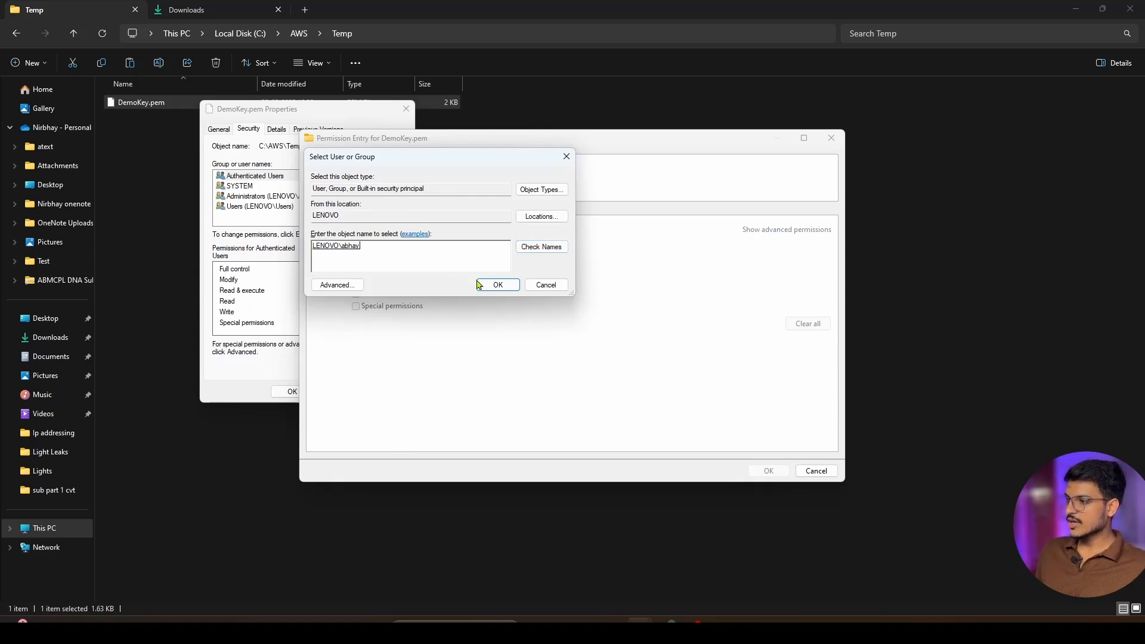
click(497, 286)
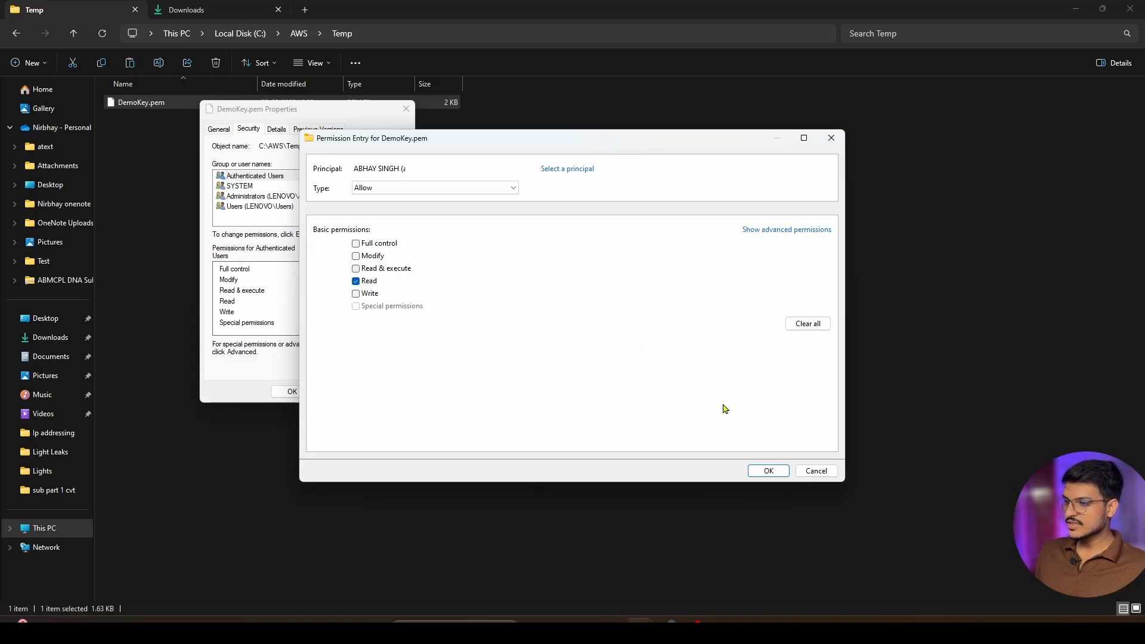
Allow the owner's account only Read permission on DemoKey.pem, apply the security settings and close the properties
click(766, 471)
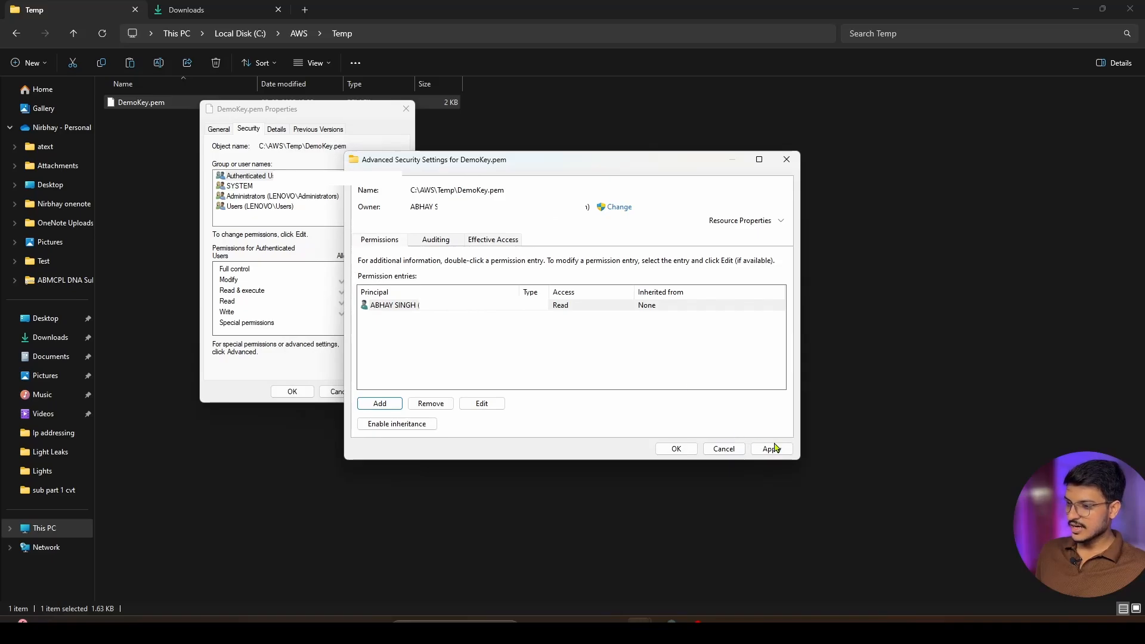
click(773, 448)
click(674, 448)
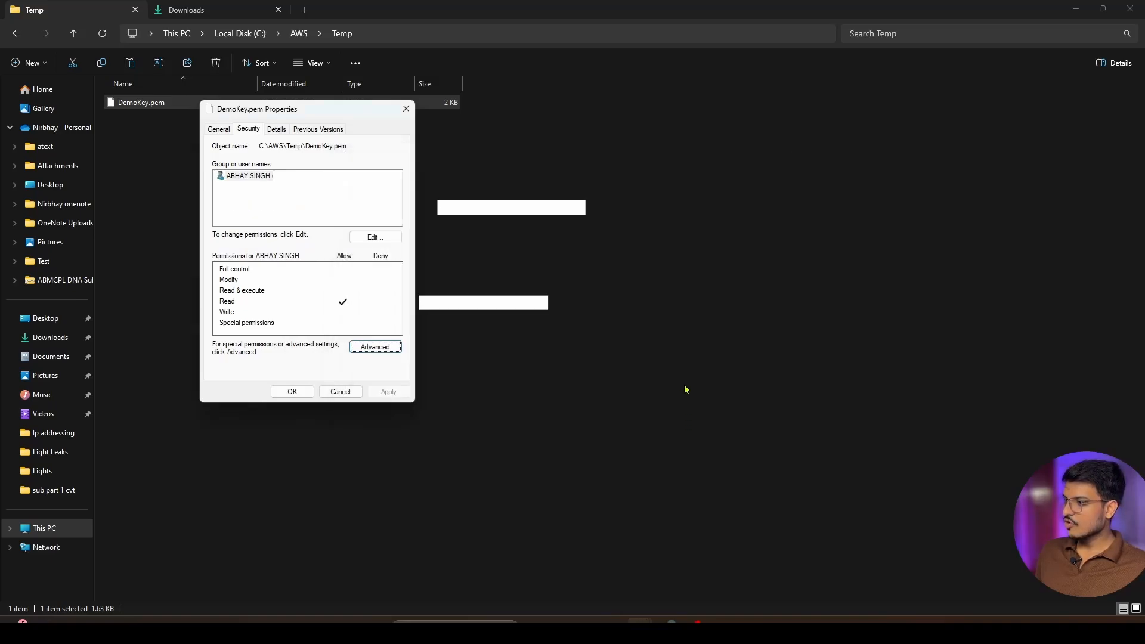
click(293, 391)
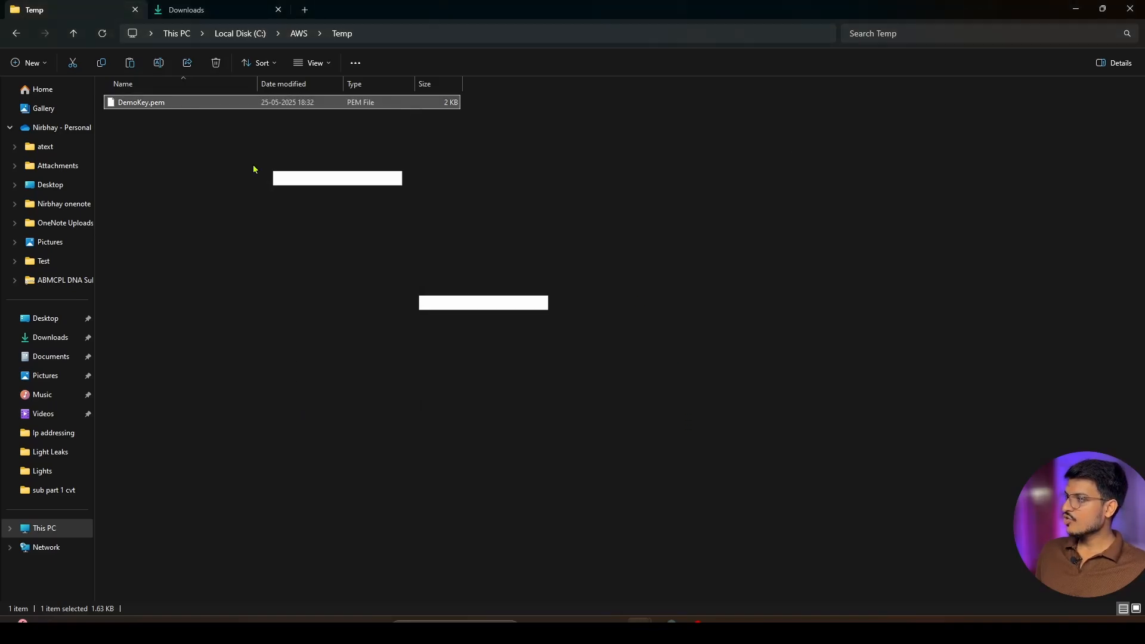
click(377, 33)
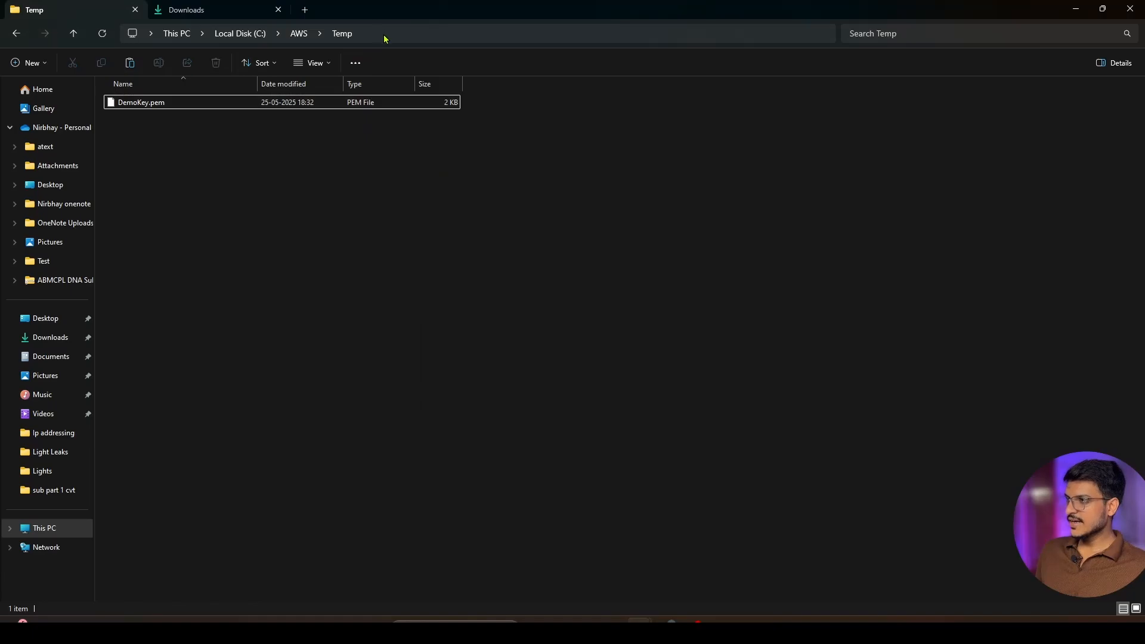
click(385, 38)
click(458, 320)
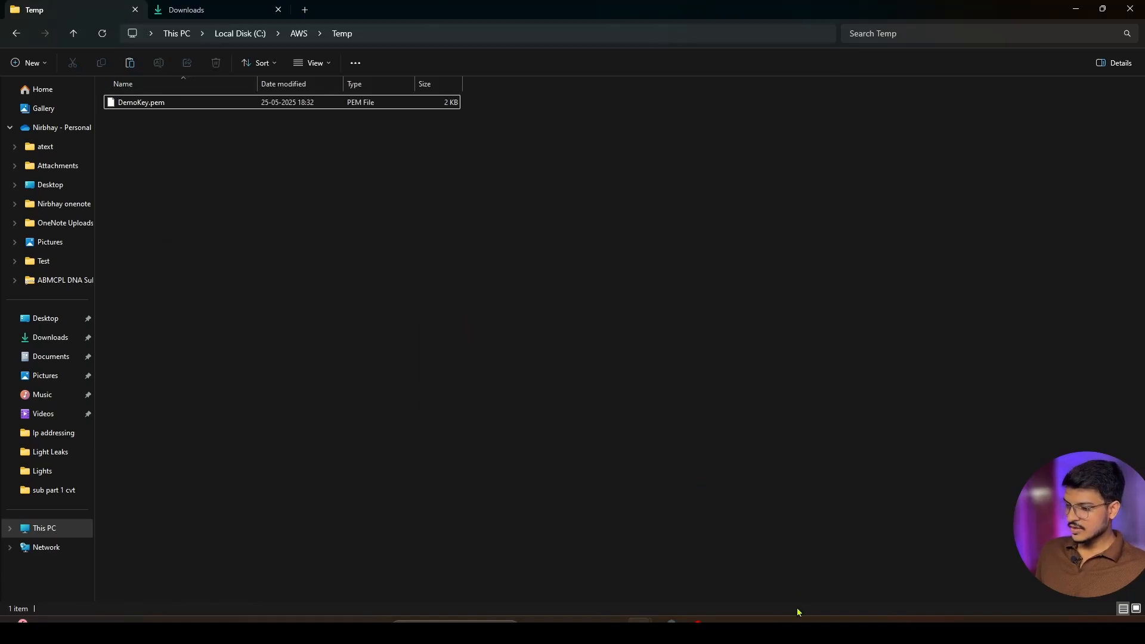
Return to PowerShell, change to the temp folder with cd temp and list its files with ls
click(771, 629)
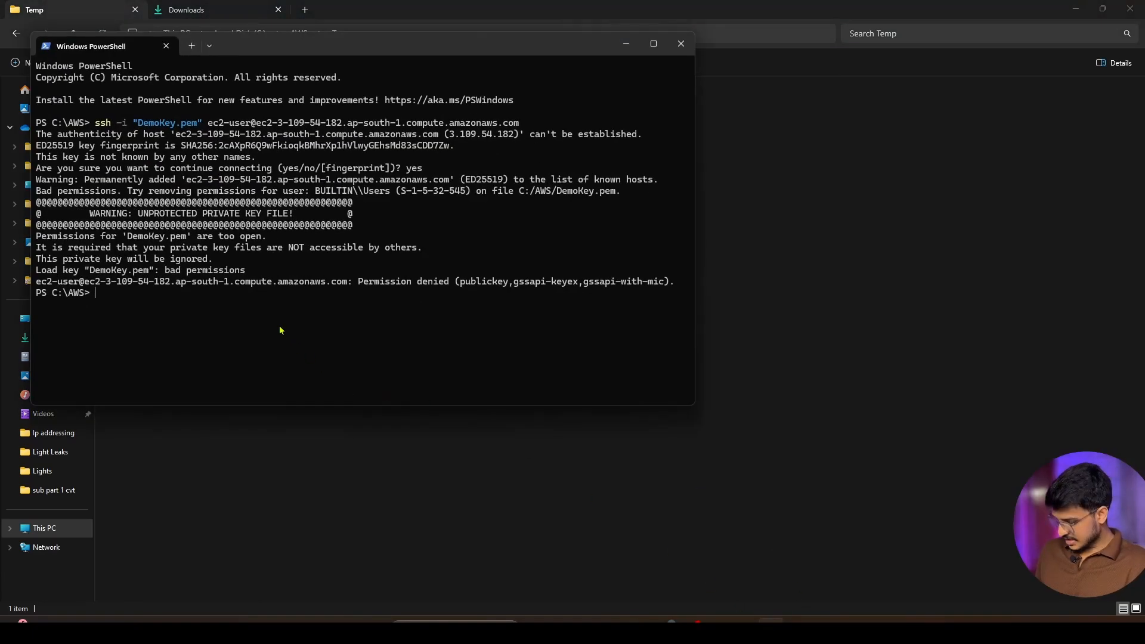
text(cd temp)
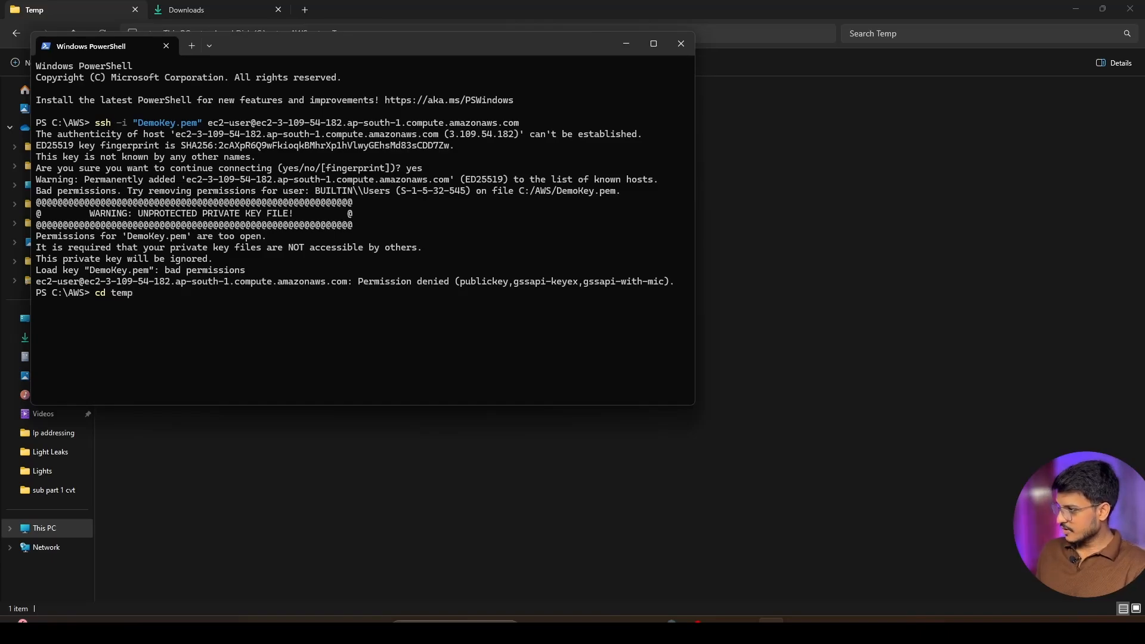
key(Return)
text(ls)
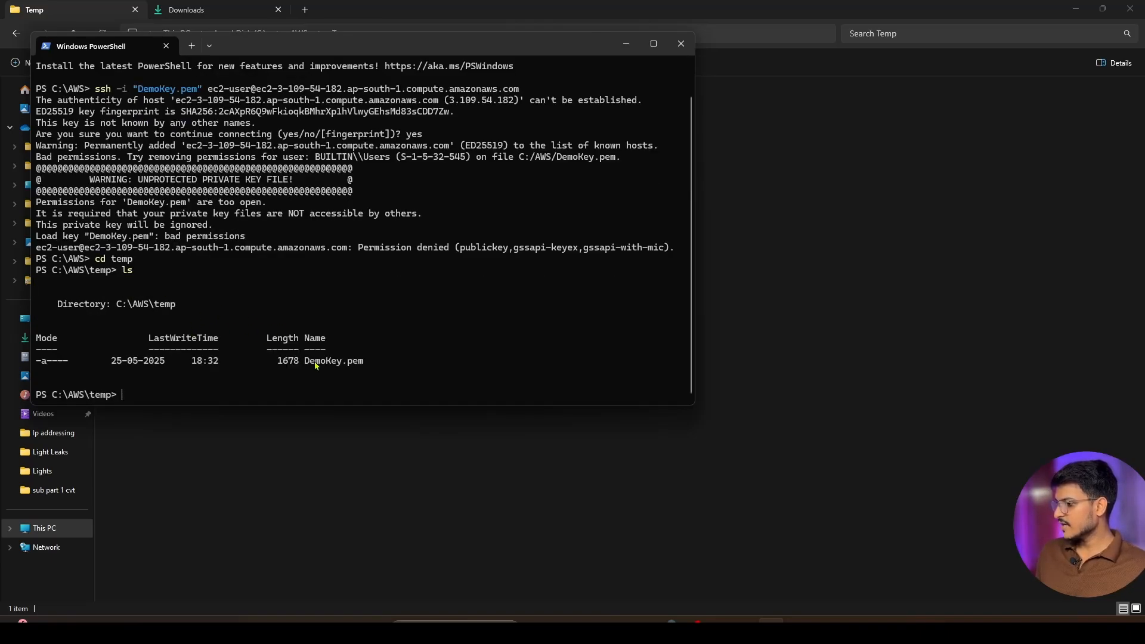
Copy the example ssh -i "DemoKey.pem" command from the AWS SSH client instructions and run it in PowerShell to connect to MyFirstEc2
click(667, 630)
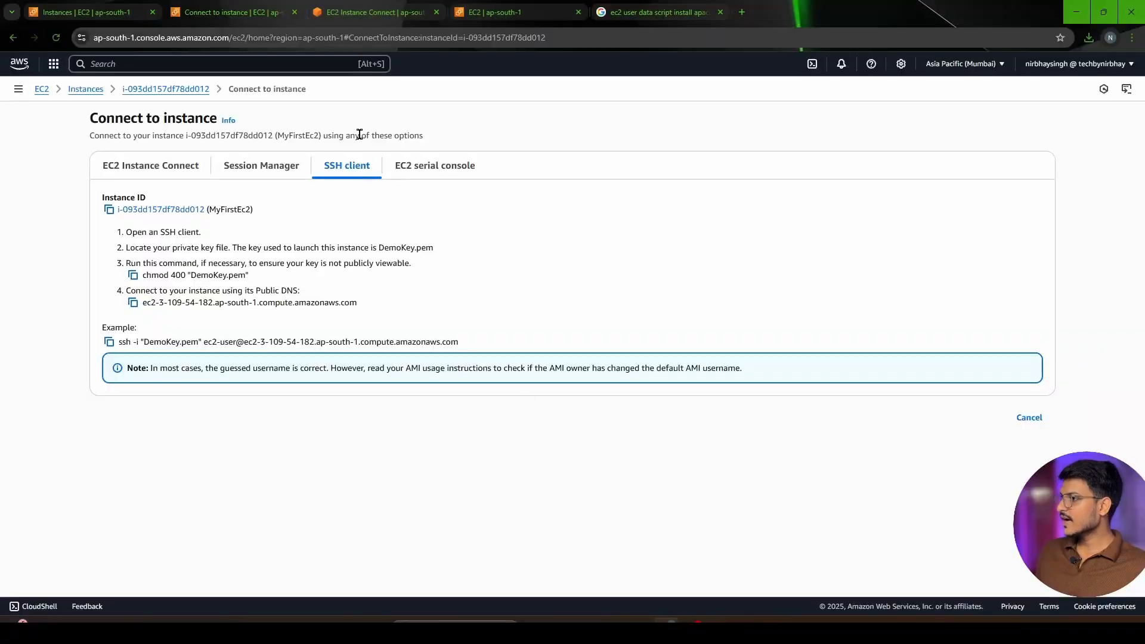
click(109, 341)
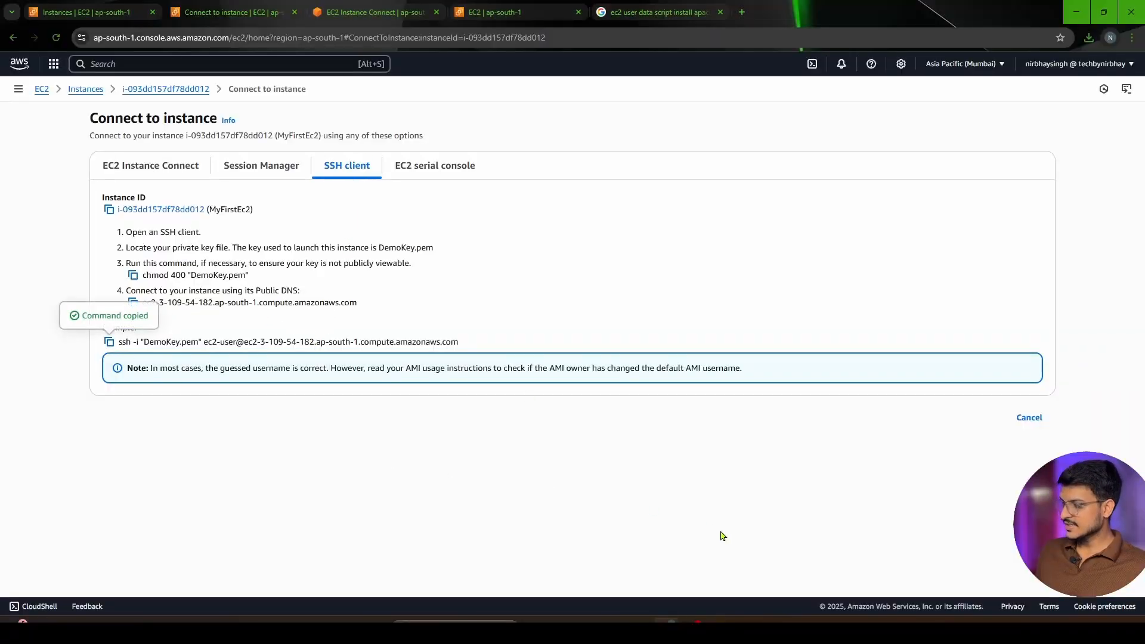
key(alt+Tab)
key(ctrl+v)
key(Return)
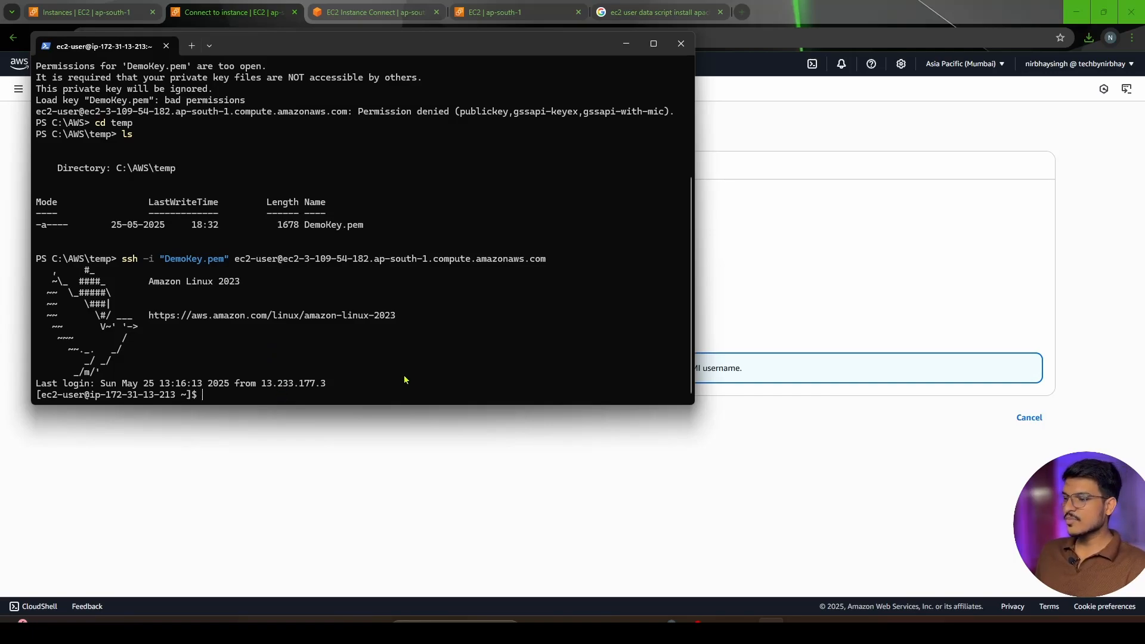
Return to the browser and search Google for "git bash for windows" in a new tab
click(534, 444)
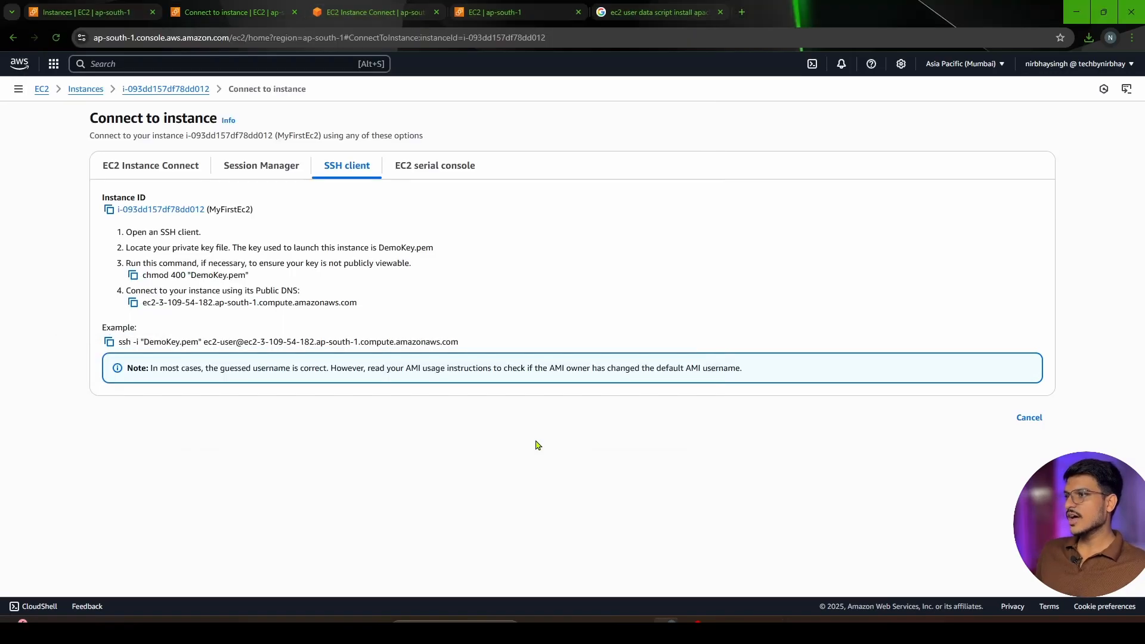
click(741, 11)
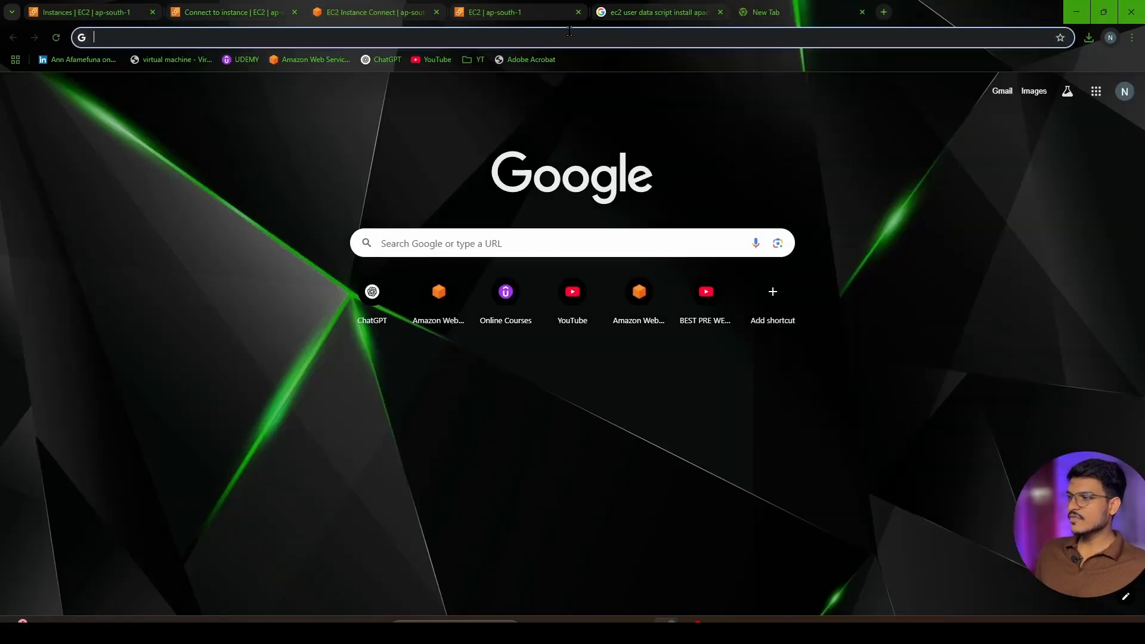
click(576, 36)
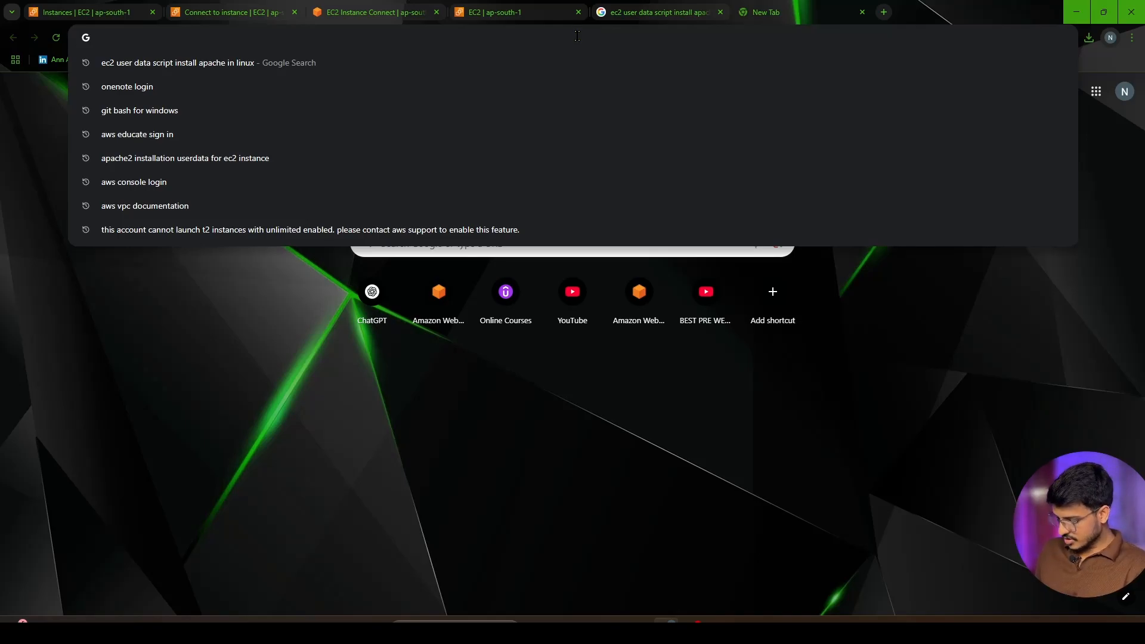
text(git bash)
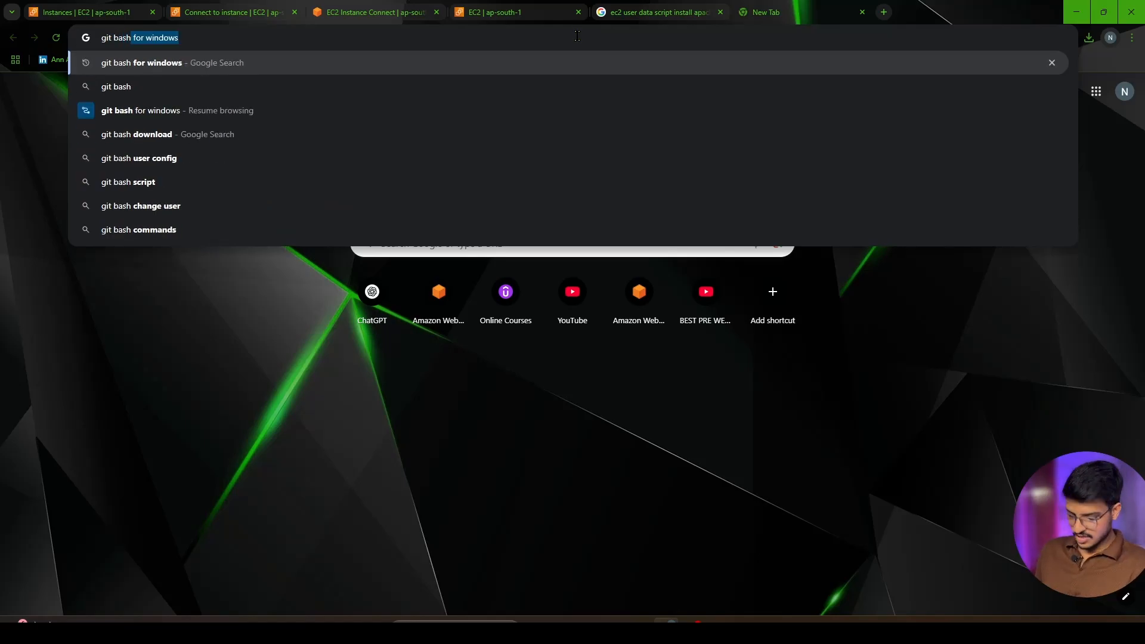
key(Return)
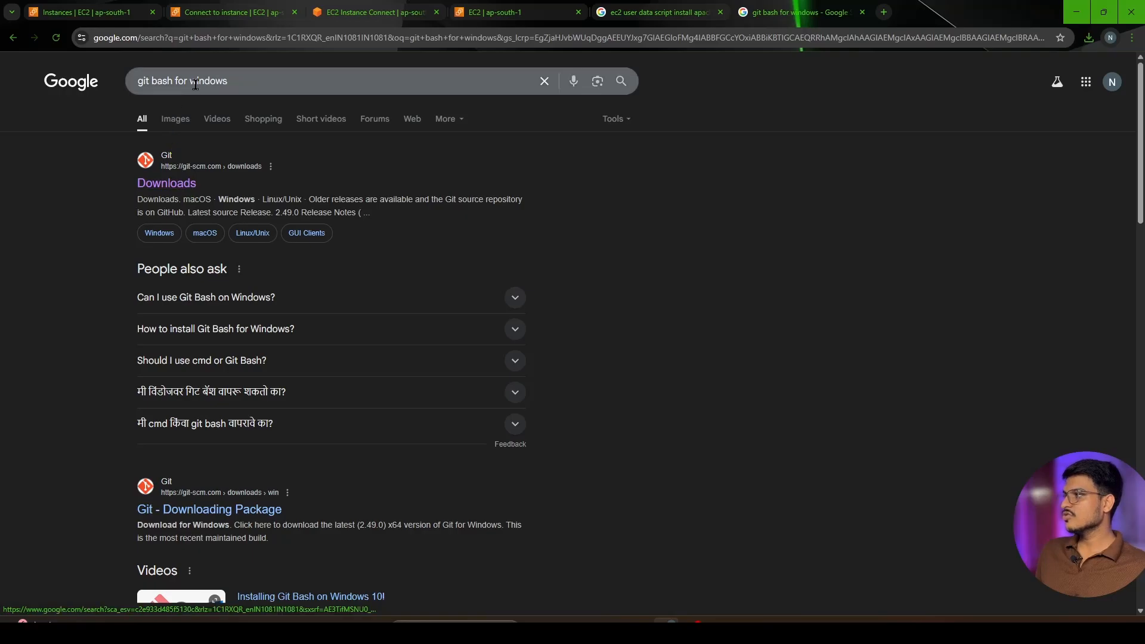
drag(241, 80, 133, 87)
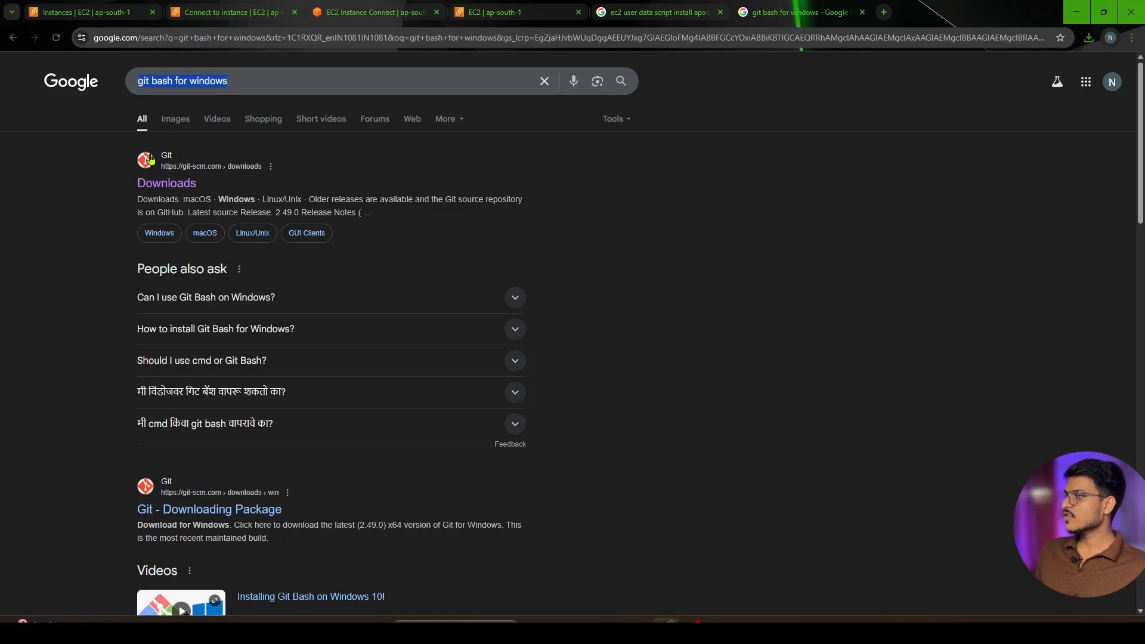
Open the Git downloads page from the search results and download the latest x64 version of Git for Windows
click(159, 183)
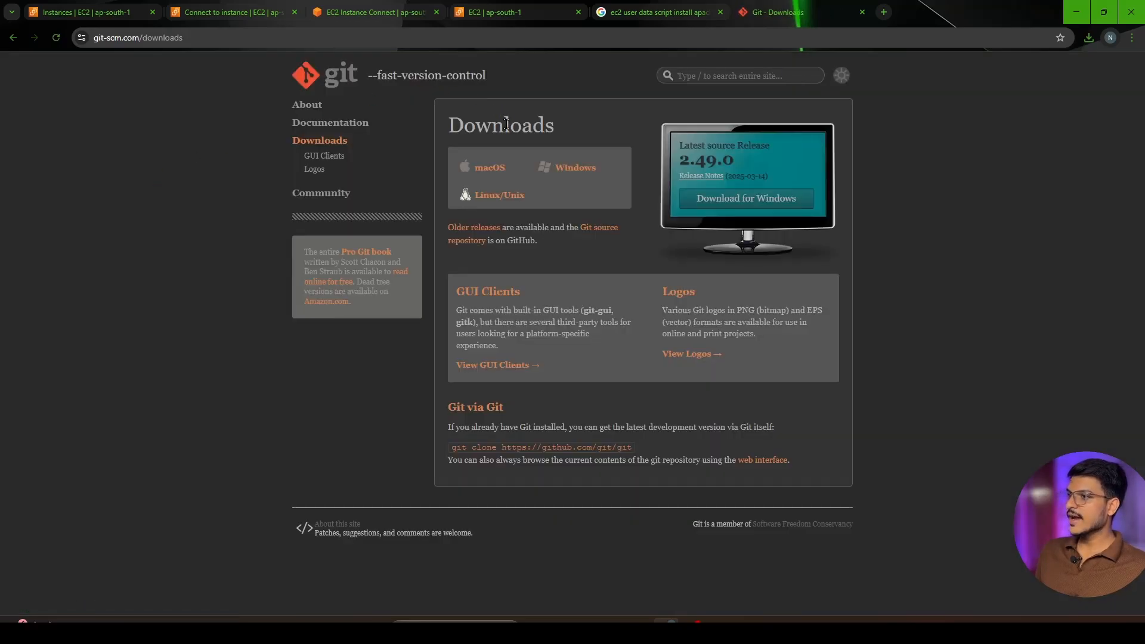
click(574, 173)
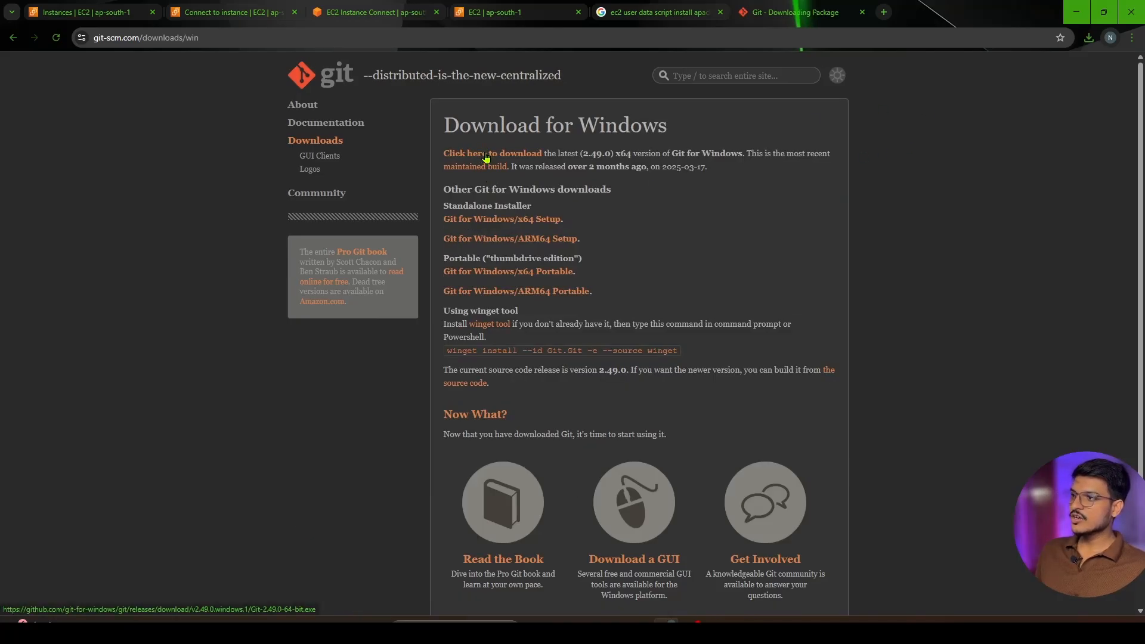
click(486, 157)
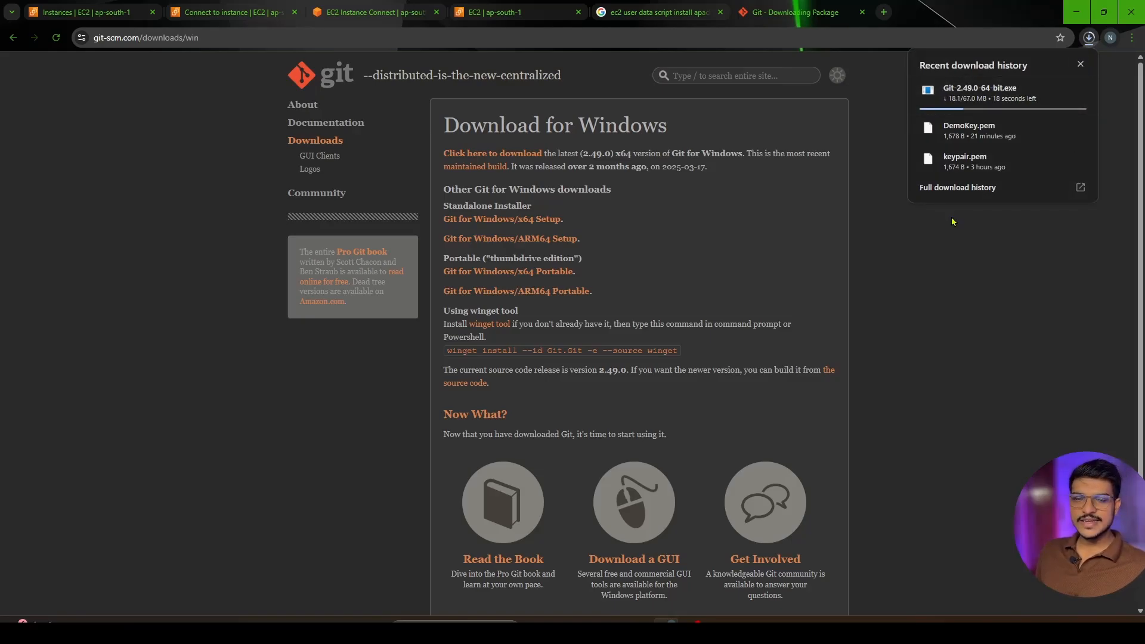
click(1080, 64)
Switch to File Explorer and go to the C:\AWS folder that holds DemoKey.pem
click(656, 12)
click(510, 12)
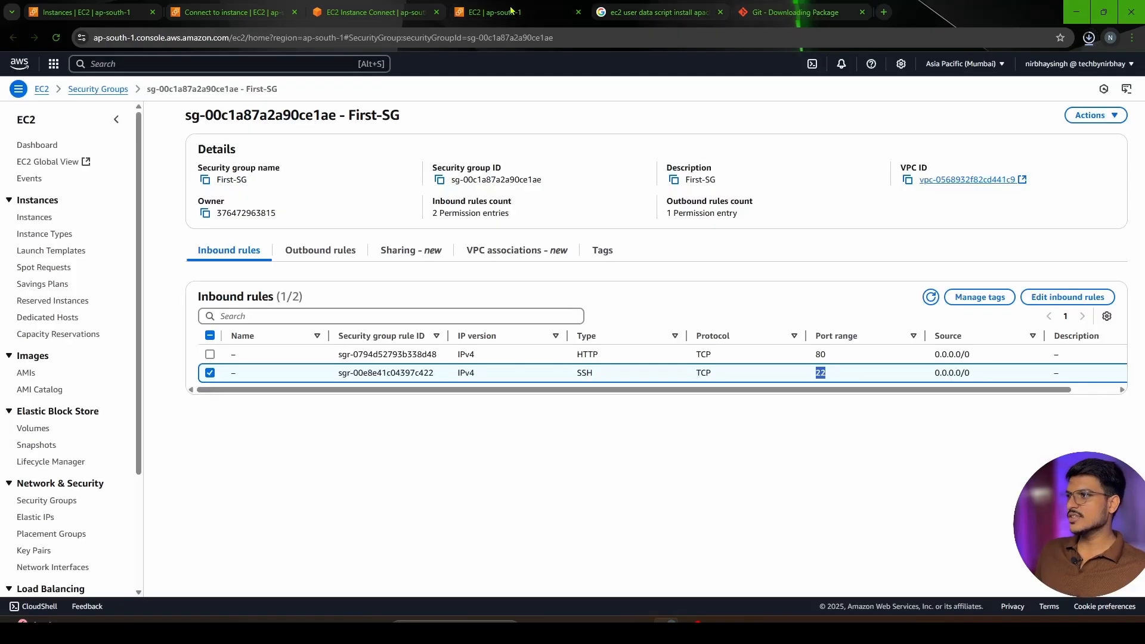
click(376, 12)
mouse_move(640, 620)
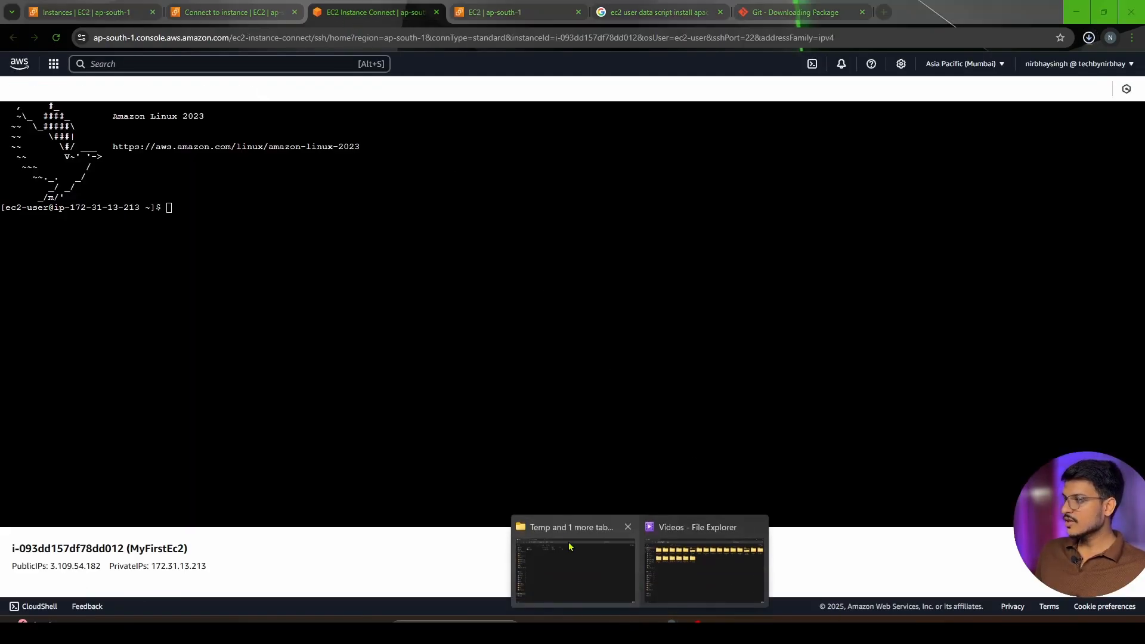
click(569, 546)
click(299, 34)
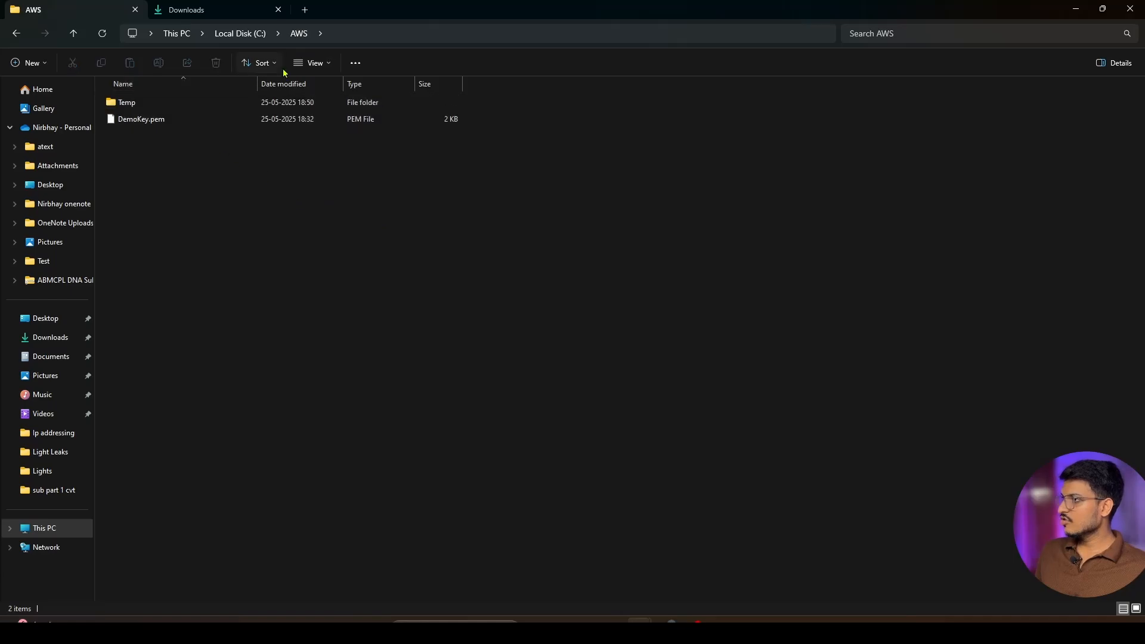
click(131, 124)
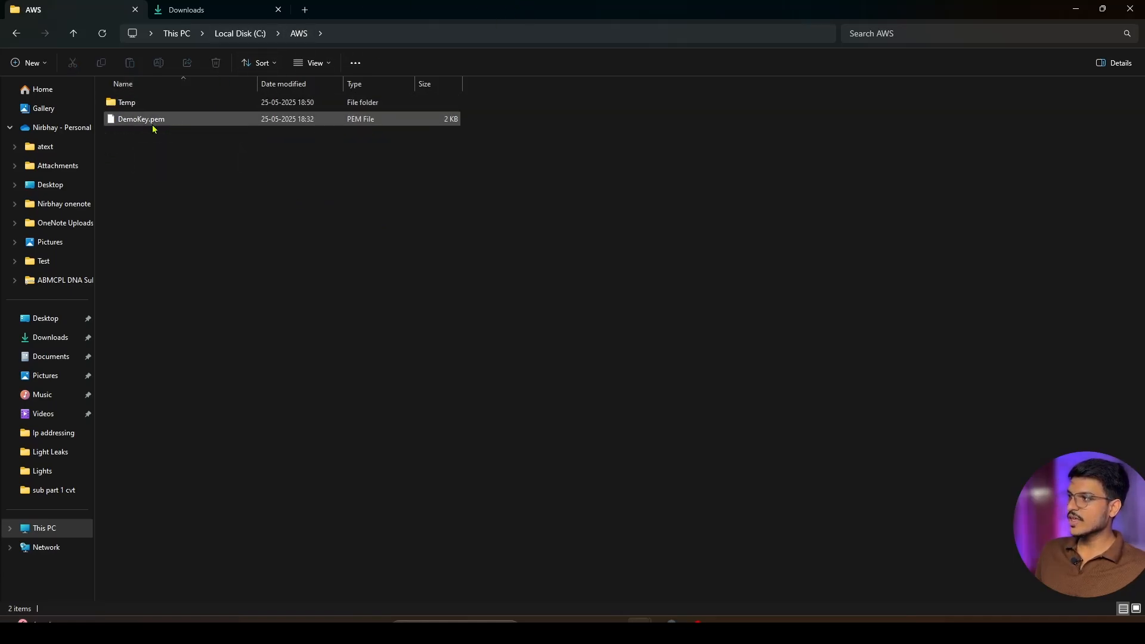
Open Git Bash in the AWS folder and move its window clear of the file list
right_click(258, 166)
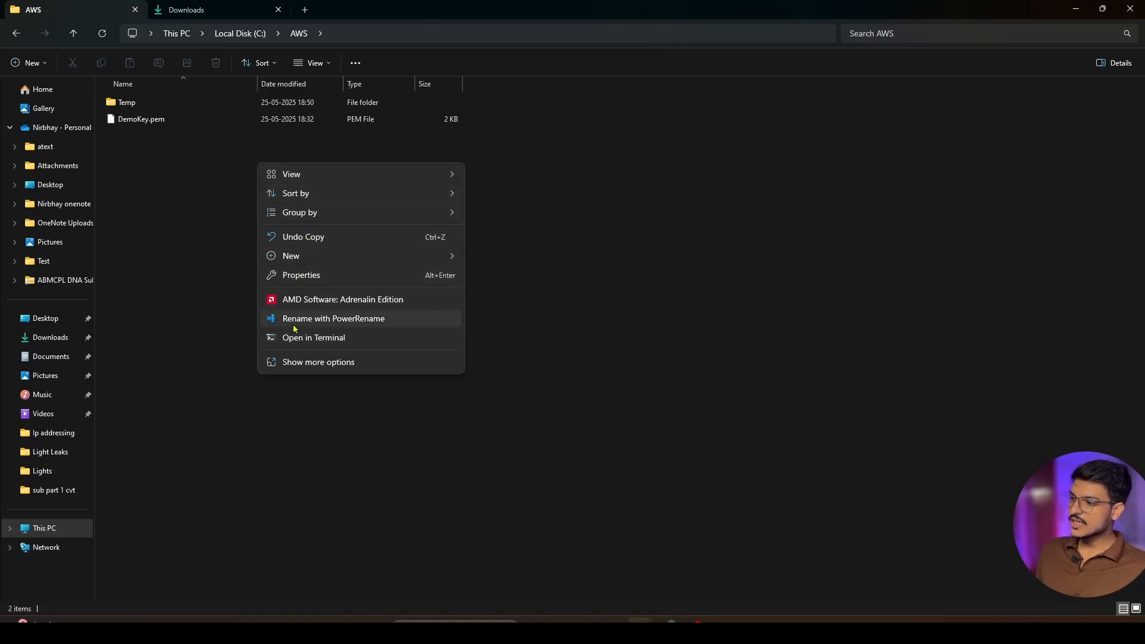
click(309, 364)
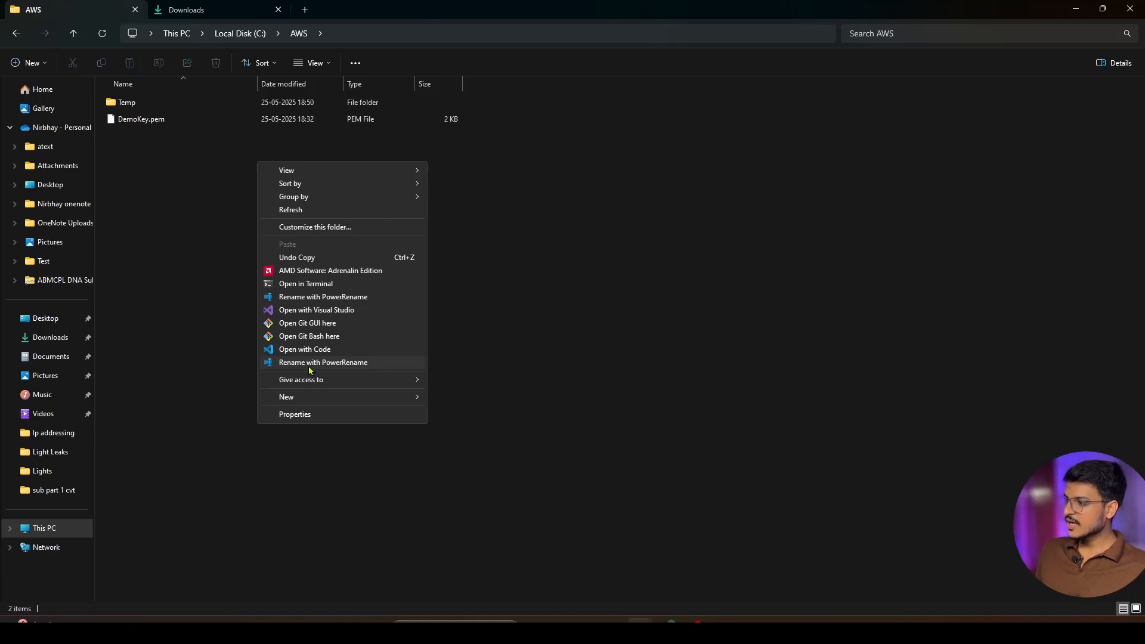
click(292, 338)
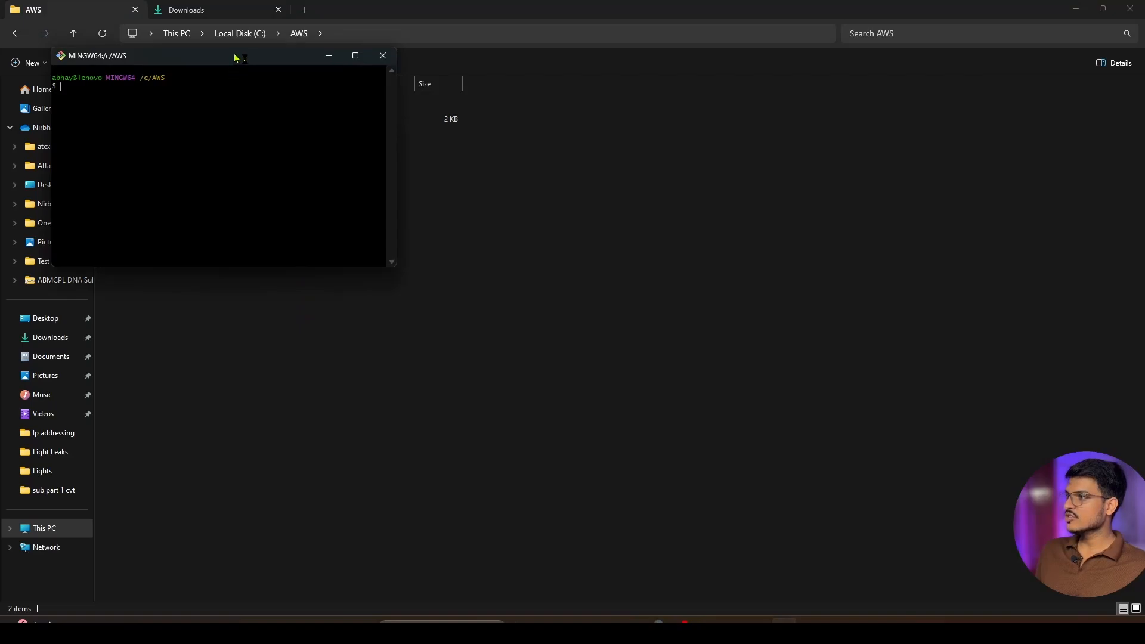
drag(235, 55, 607, 139)
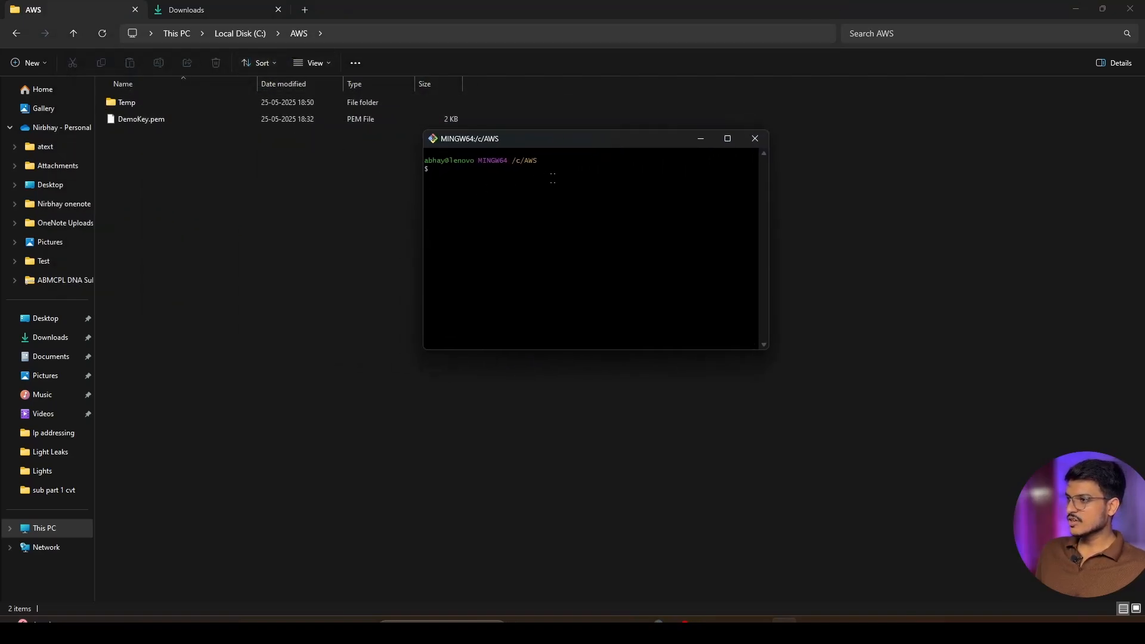
List the AWS folder's files in Git Bash with ll, enlarge the text and examine the permissions of DemoKey.pem
text(ll)
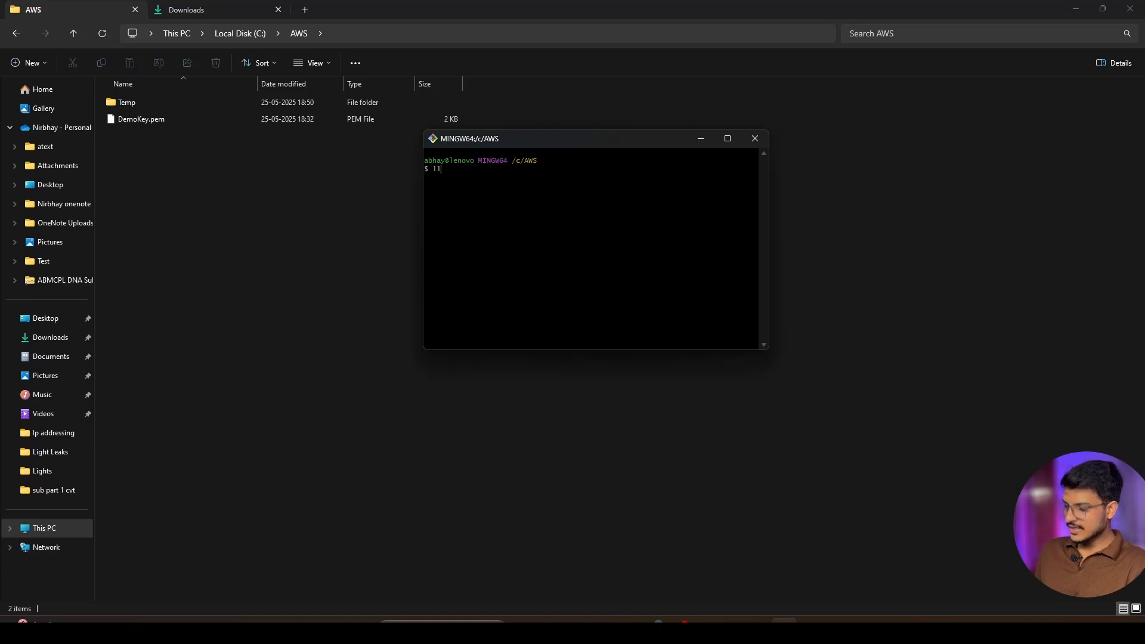
key(Return)
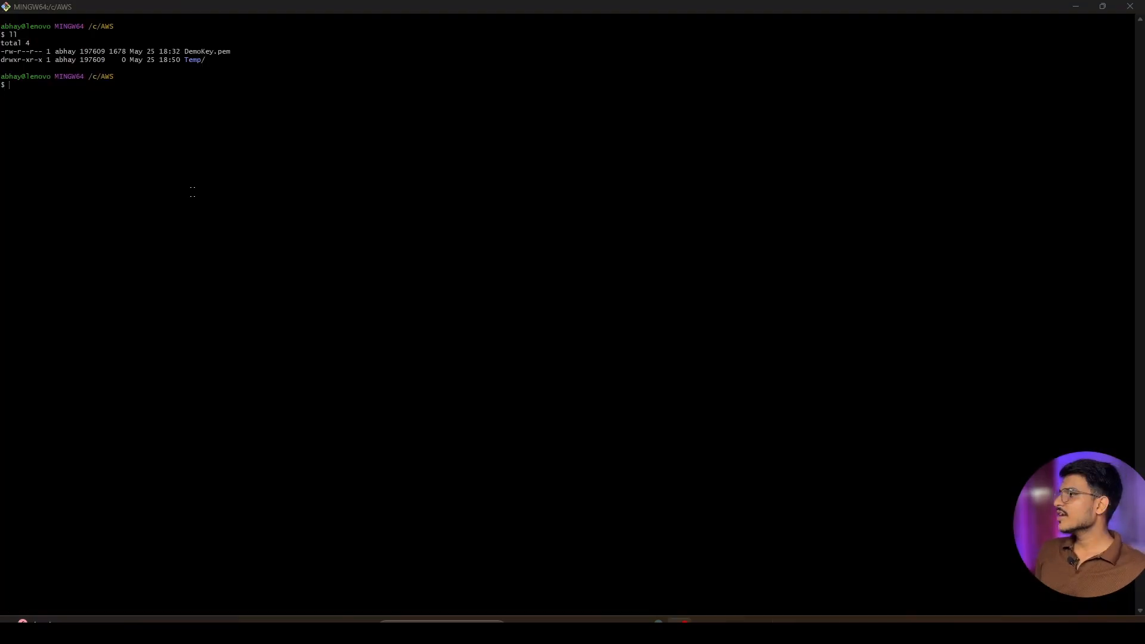
scroll(193, 192, up, 9)
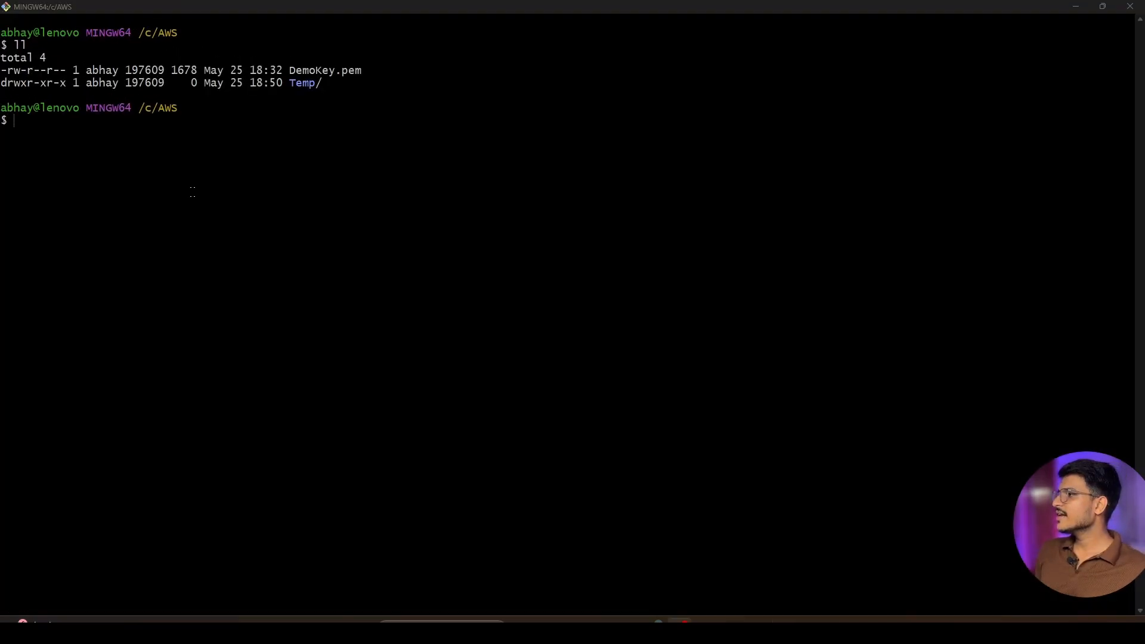
scroll(149, 150, up, 3)
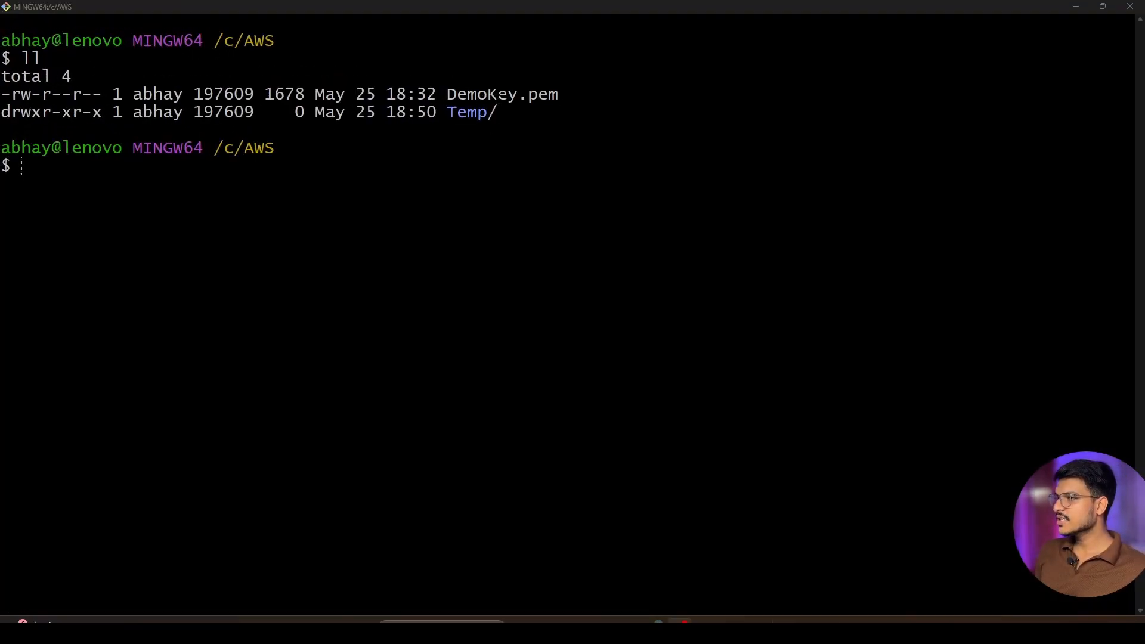
drag(1124, 95, 32, 93)
click(18, 116)
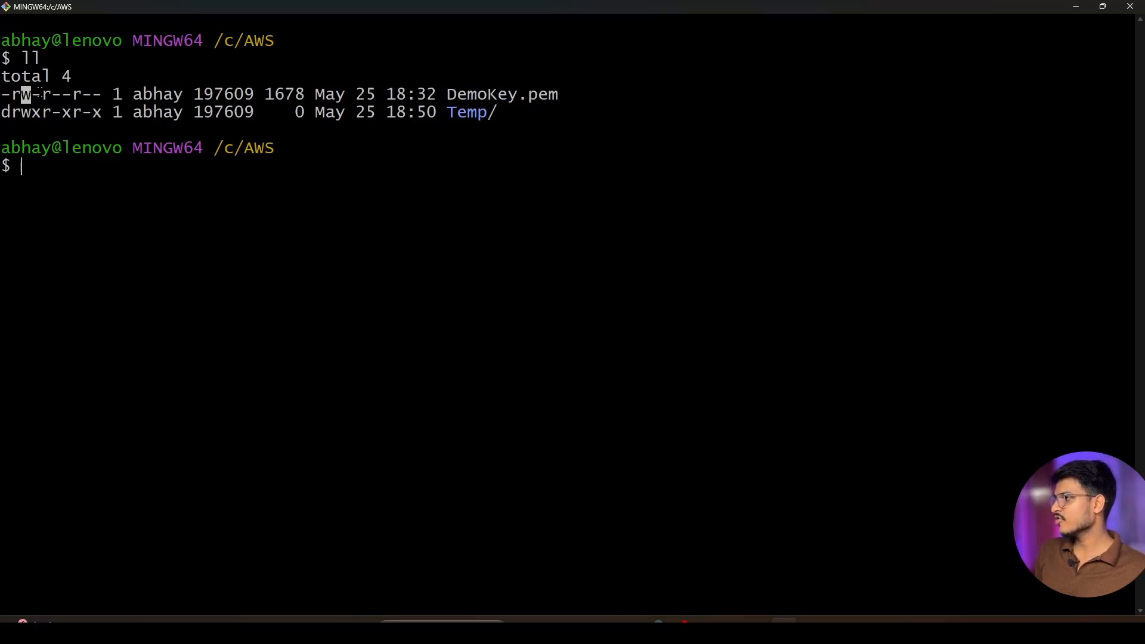
click(34, 131)
drag(29, 93, 35, 94)
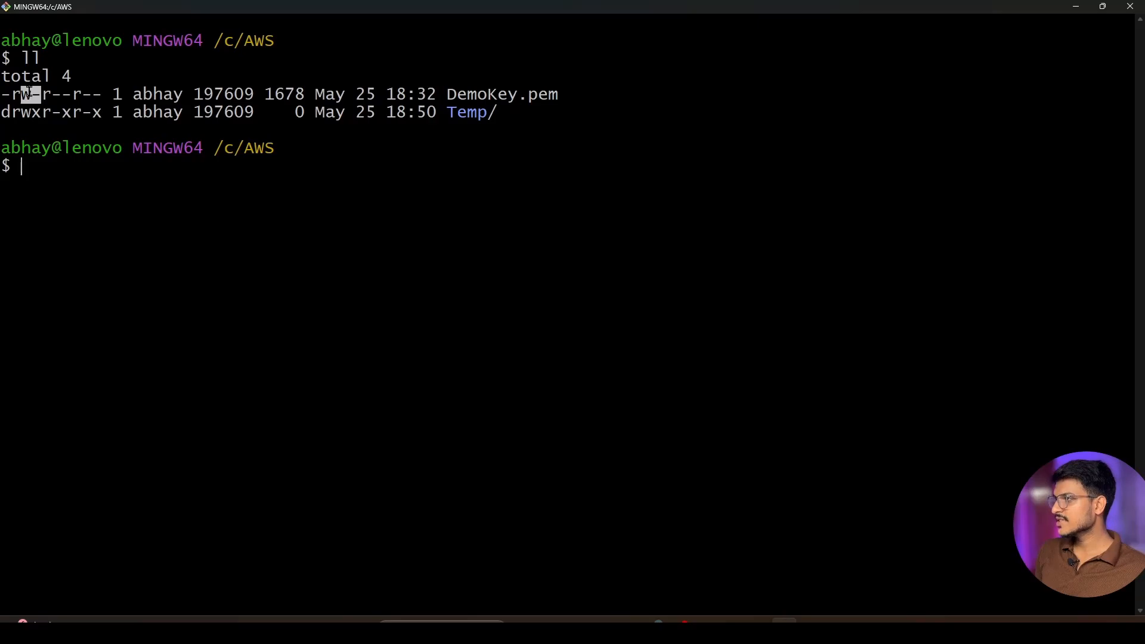
click(80, 218)
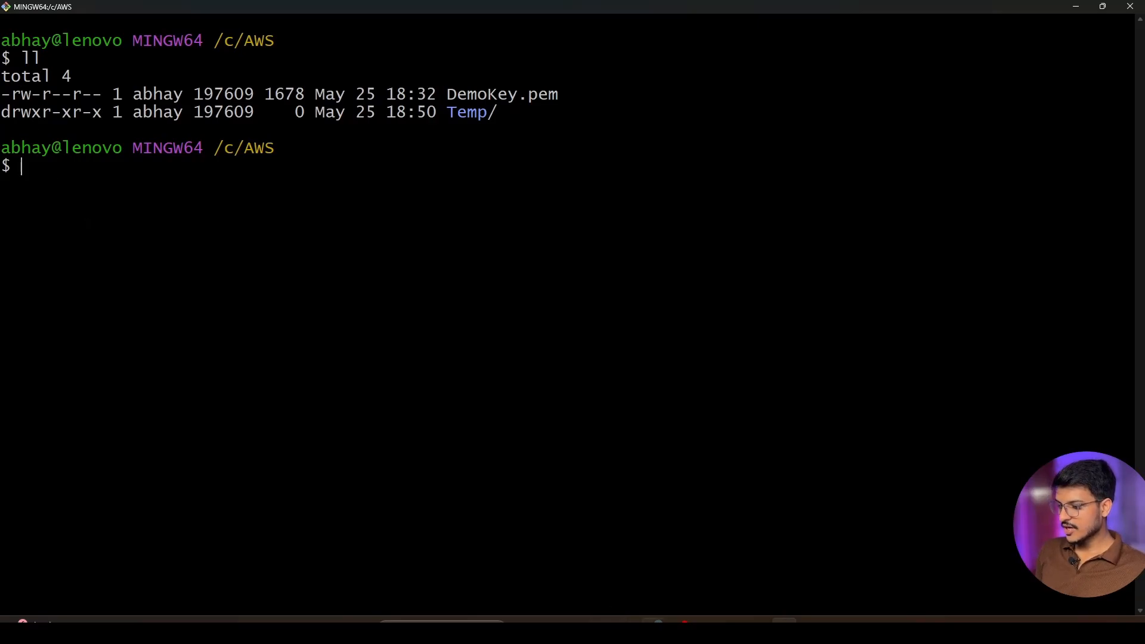
Copy the chmod 400 "DemoKey.pem" command from the AWS SSH client instructions and run it in Git Bash
click(655, 628)
click(301, 10)
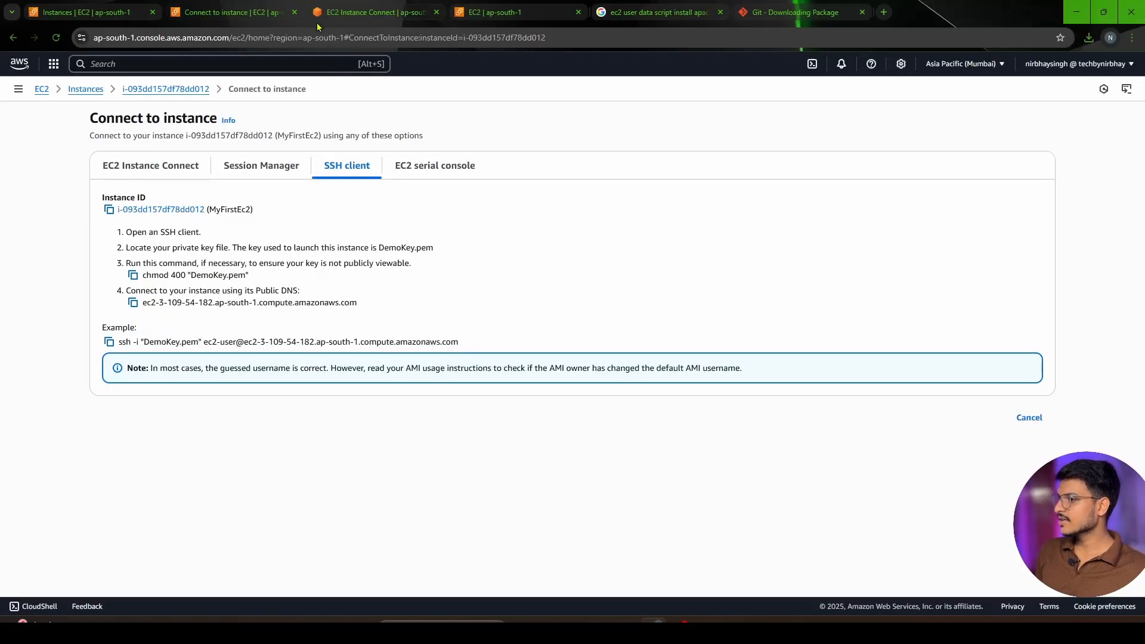
click(133, 275)
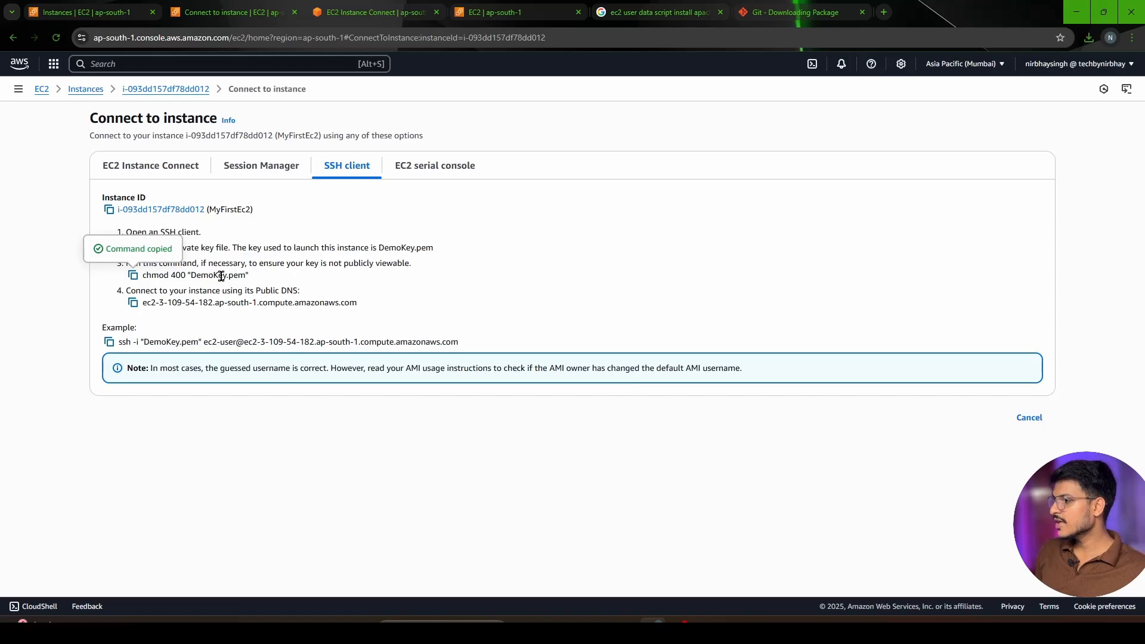
click(795, 623)
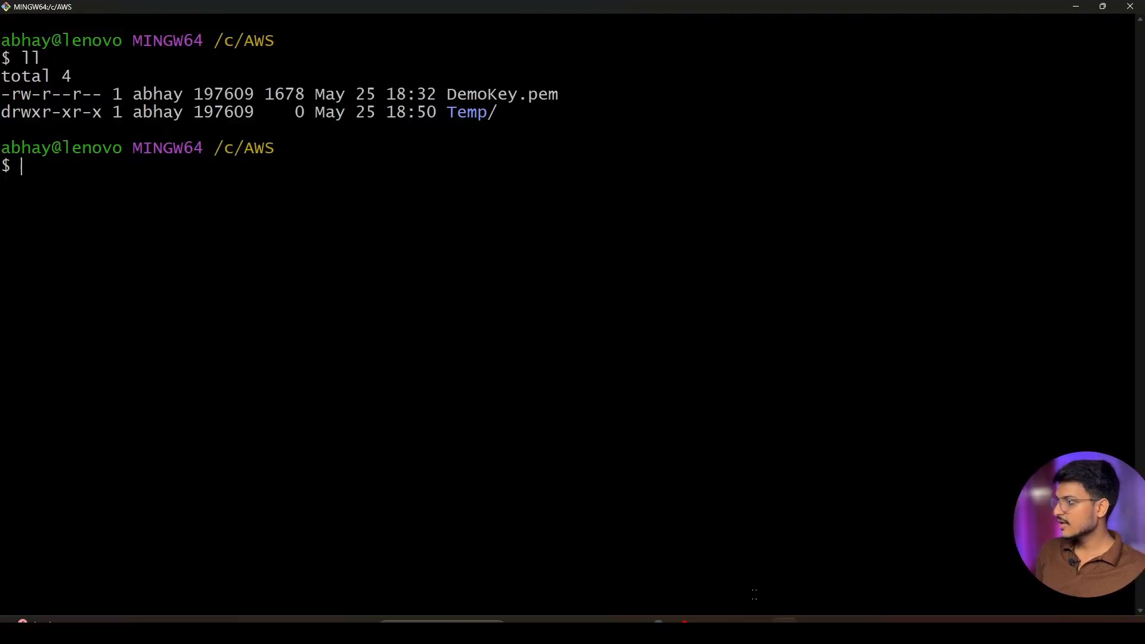
right_click(91, 185)
click(136, 219)
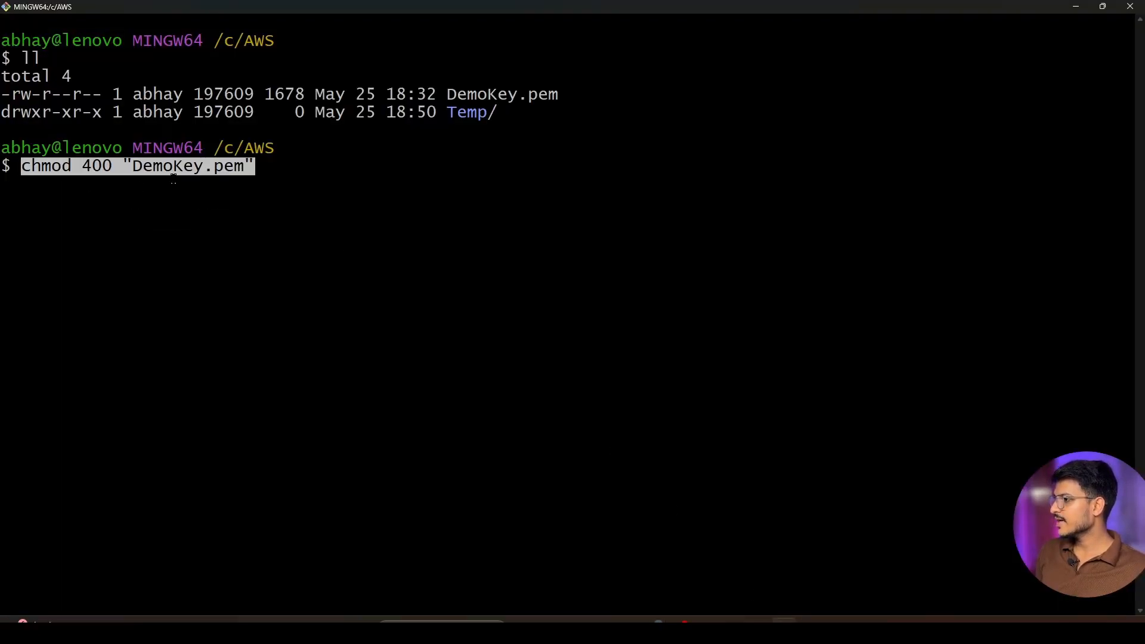
key(Return)
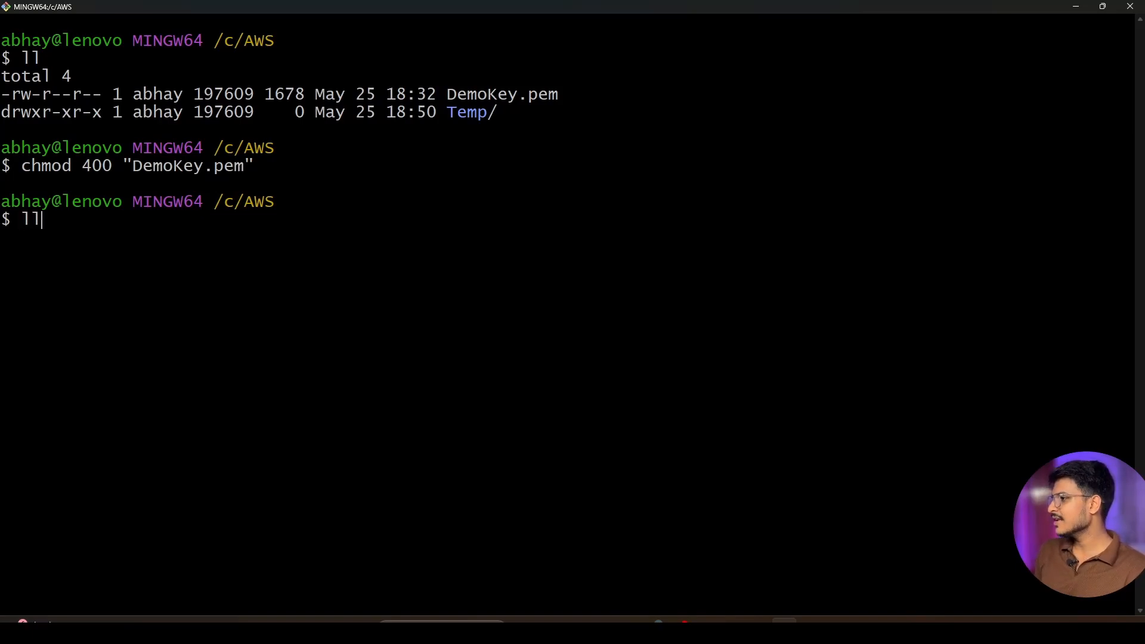
List the files again with ll and check the owner permissions of DemoKey.pem
text(ll)
key(Return)
drag(21, 255, 30, 255)
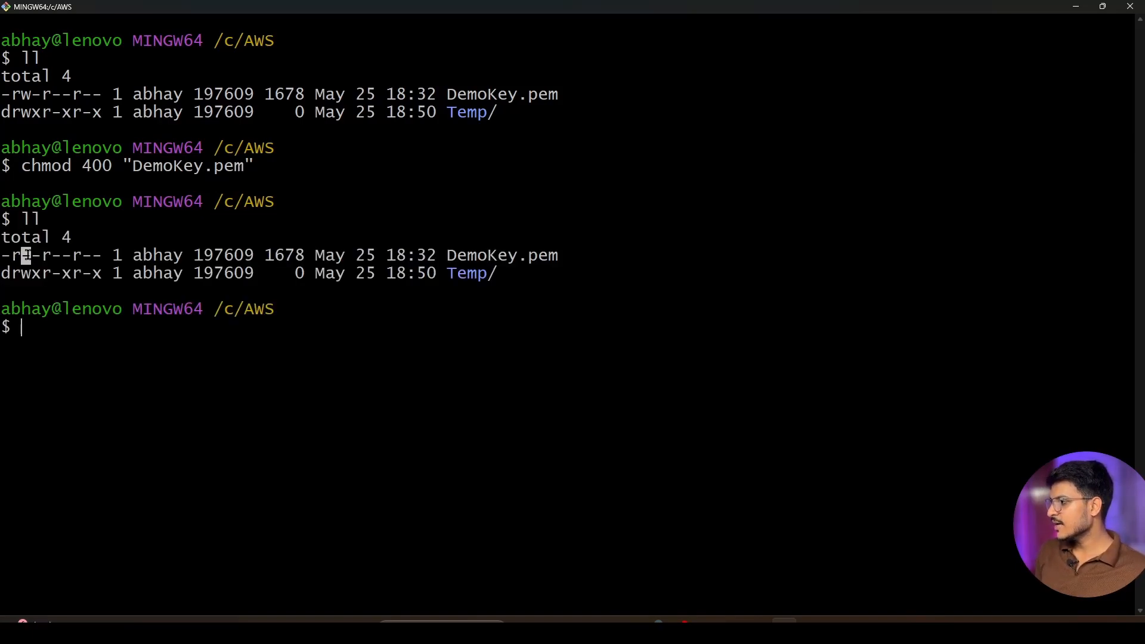
triple_click(432, 385)
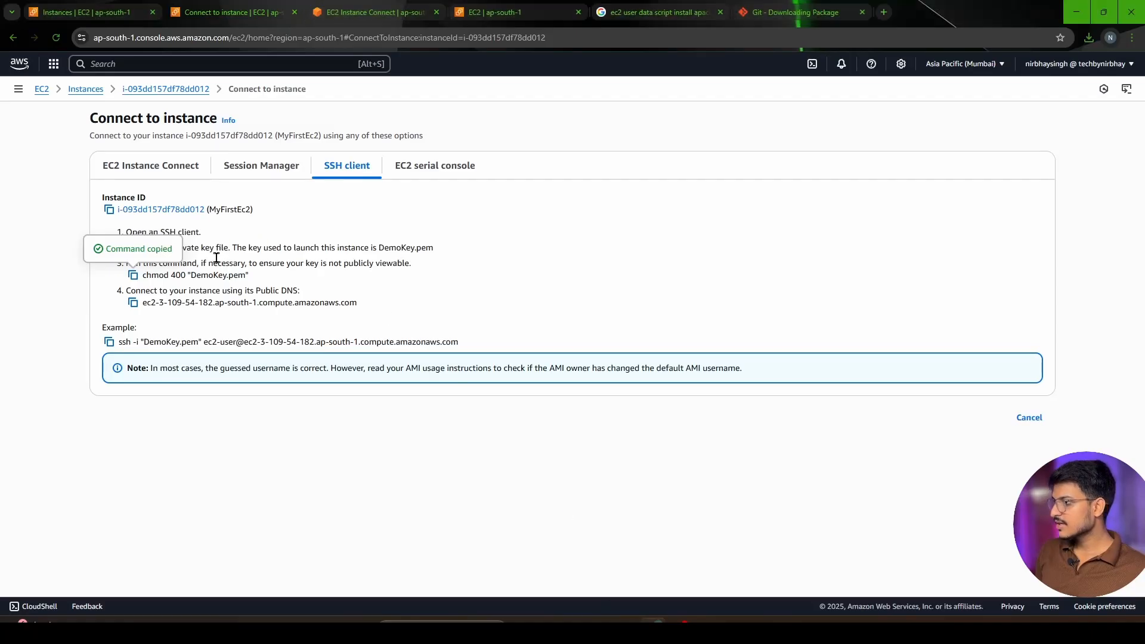
Copy the example ssh -i "DemoKey.pem" command from the AWS SSH client instructions and paste it into Git Bash
click(109, 342)
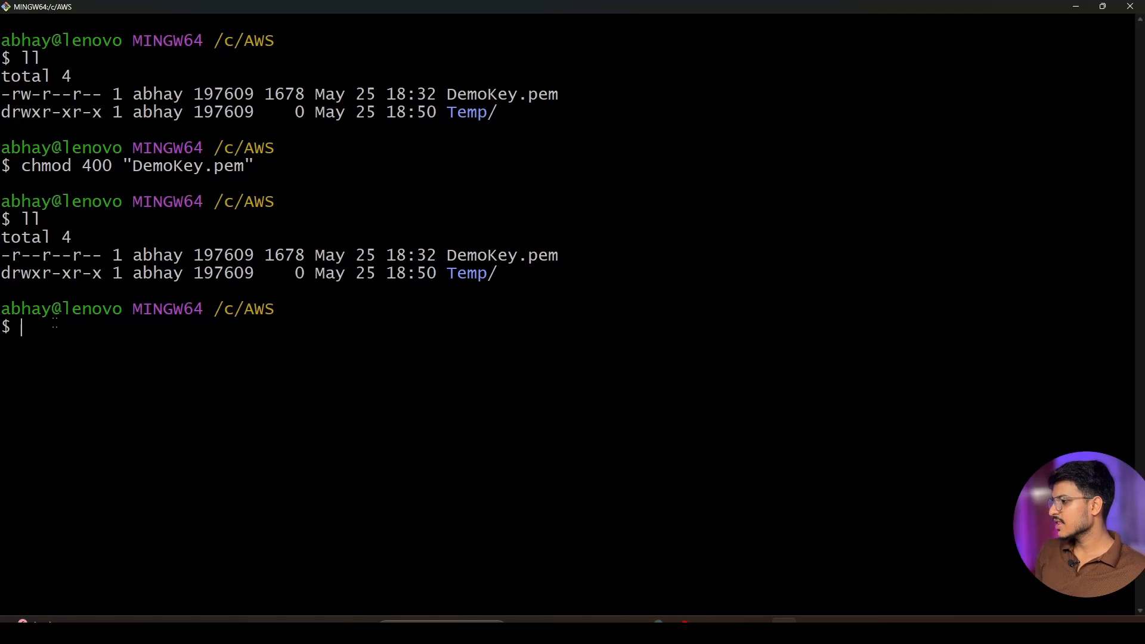
right_click(55, 322)
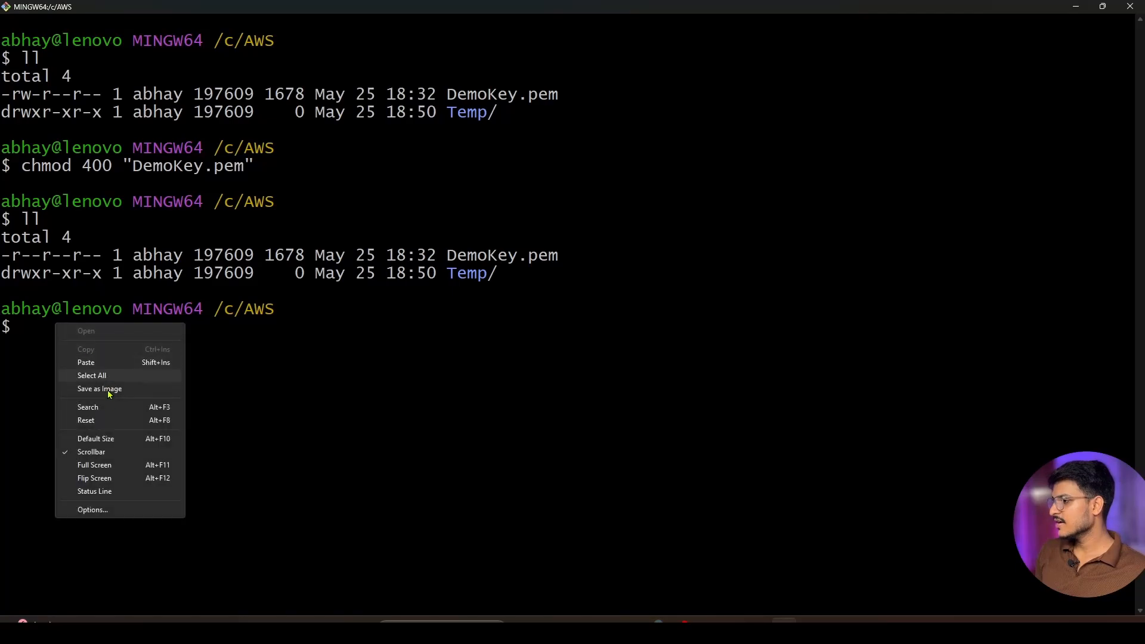
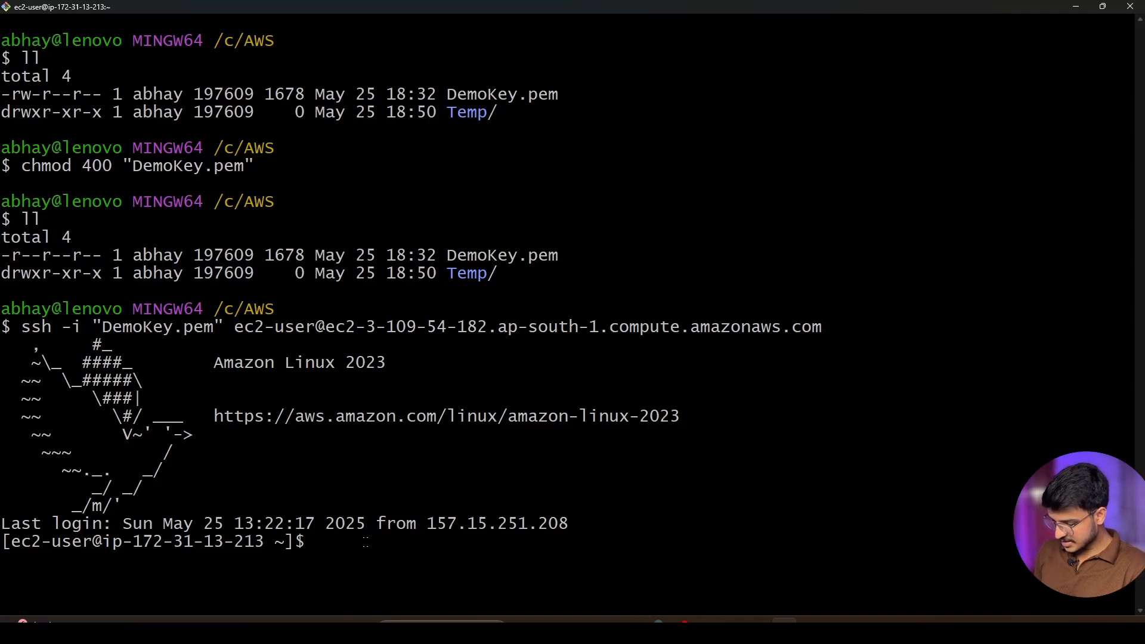
Run systemctl status httpd in the SSH session and check the service's Active line
text(sys)
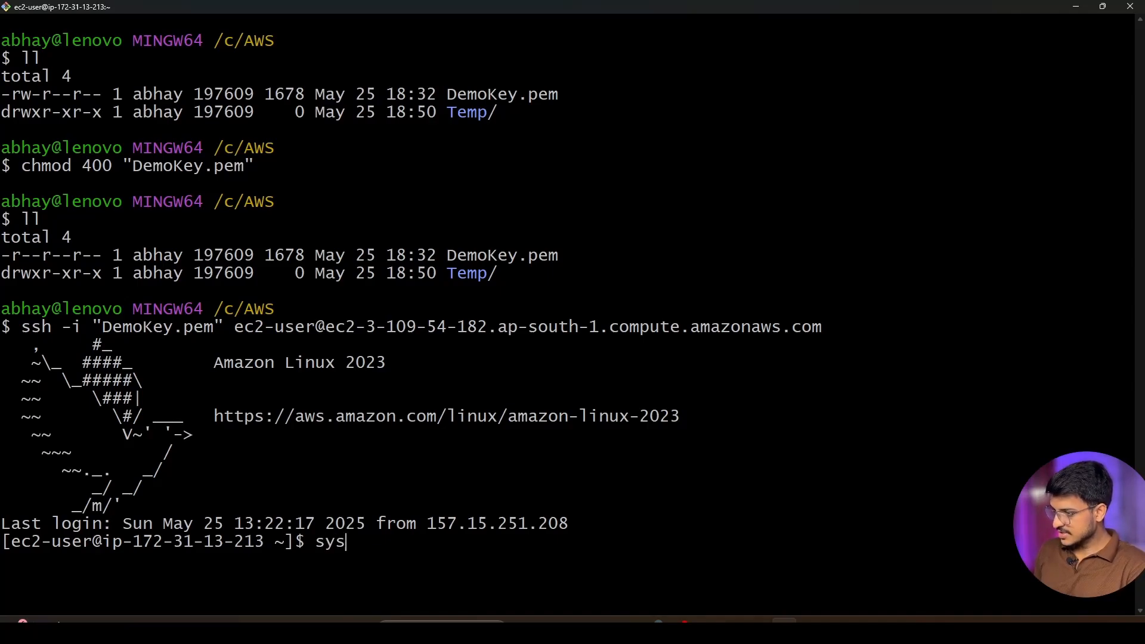
text(temctl )
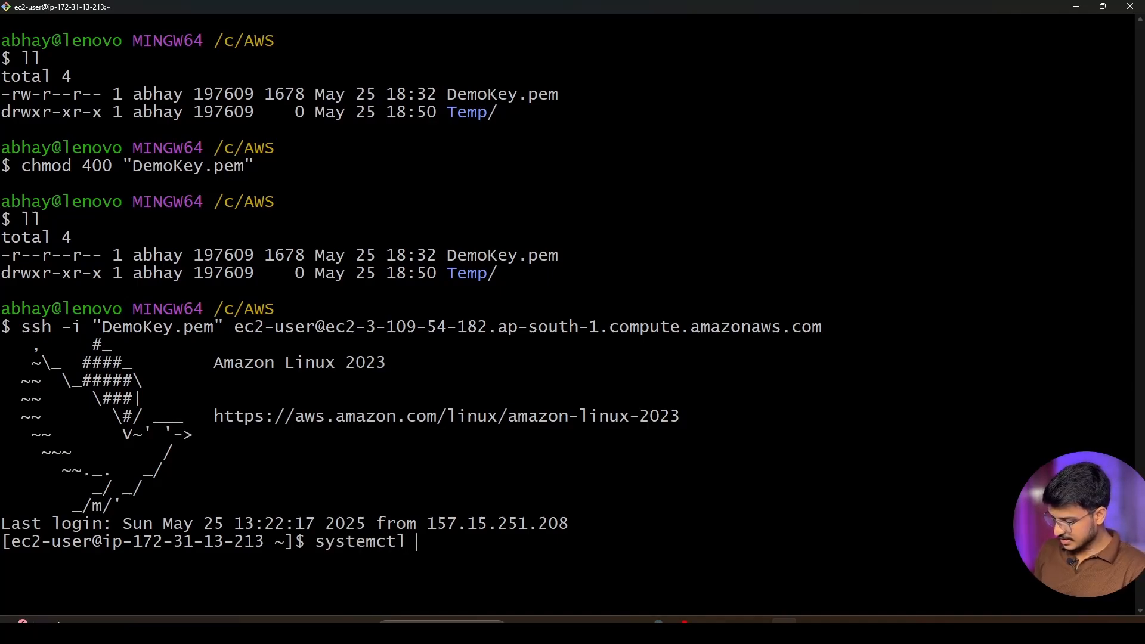
text(status httpd)
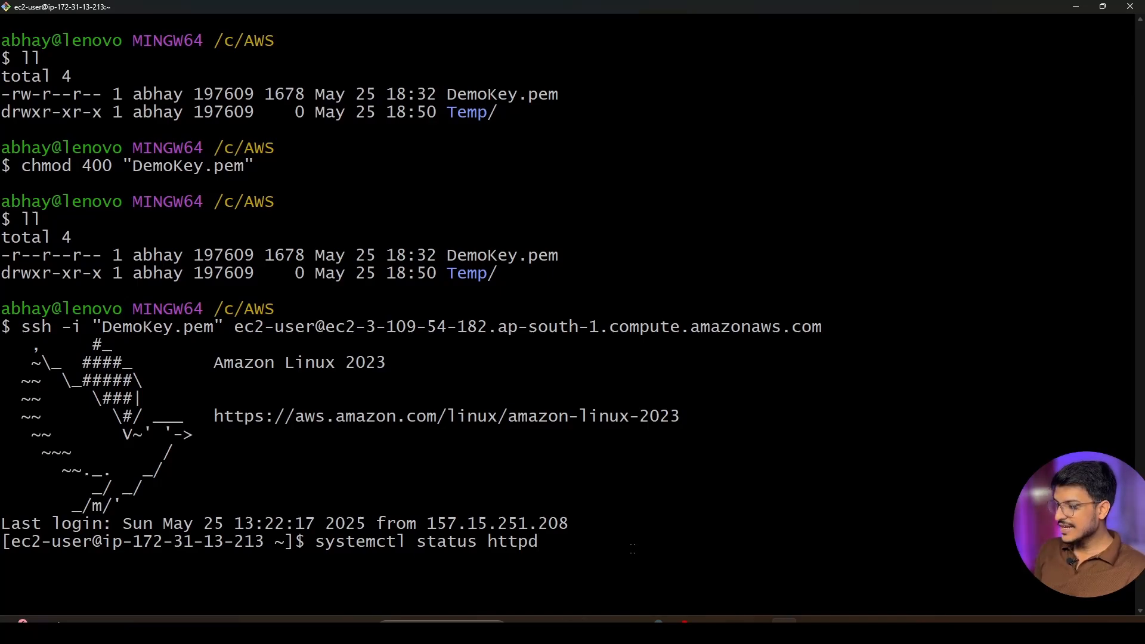
key(Return)
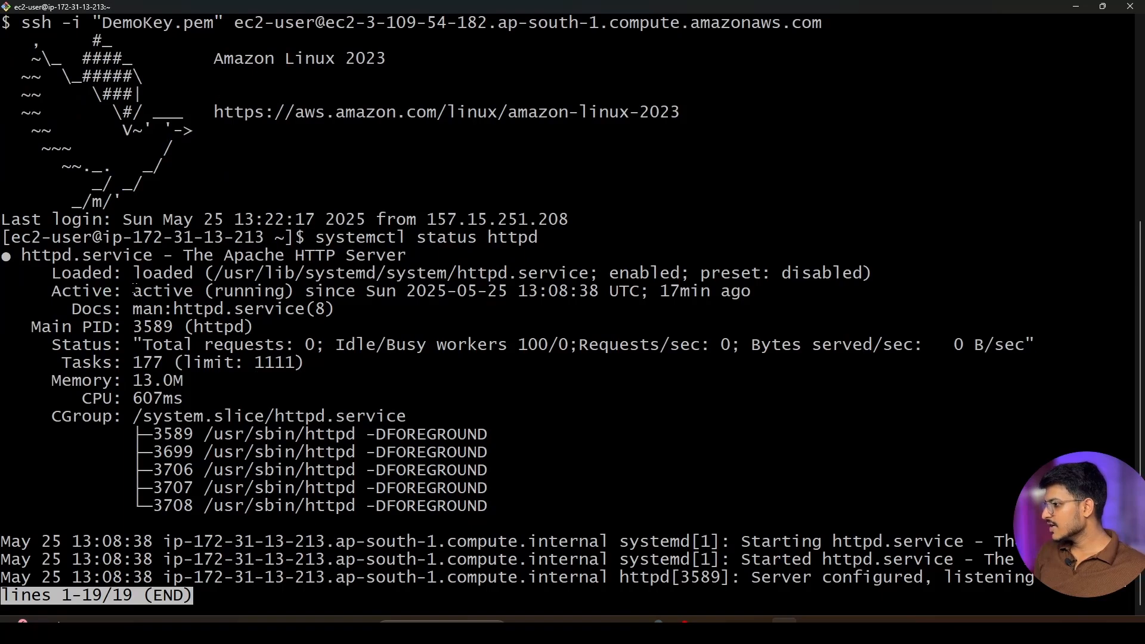
drag(134, 291, 294, 286)
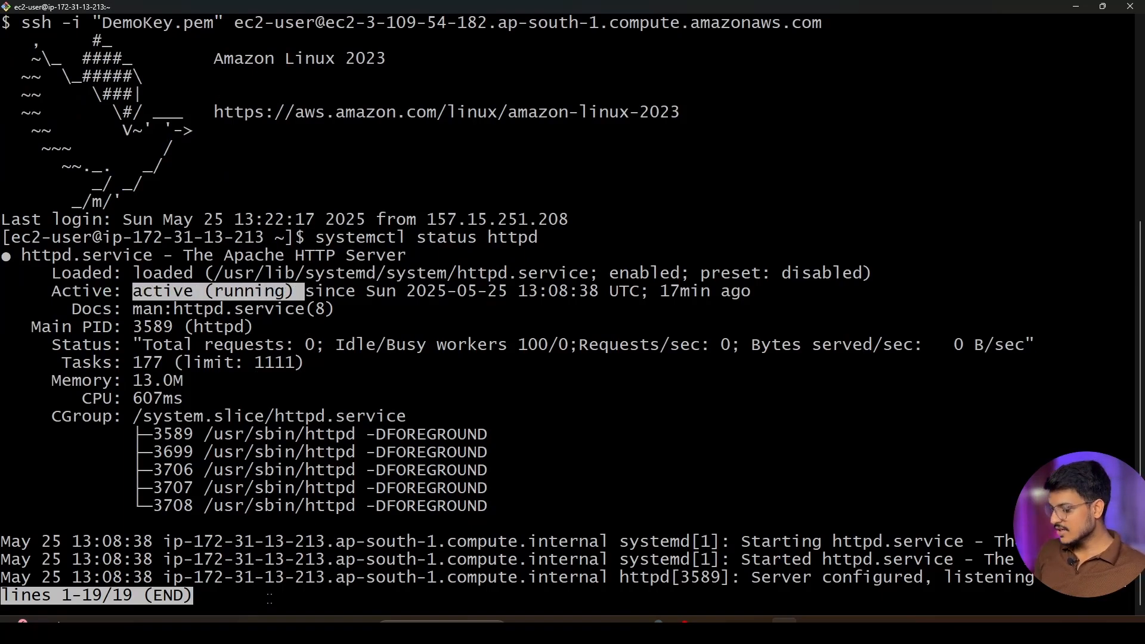
Quit the httpd status output and clear the terminal with the clear command
key(q)
key(Return)
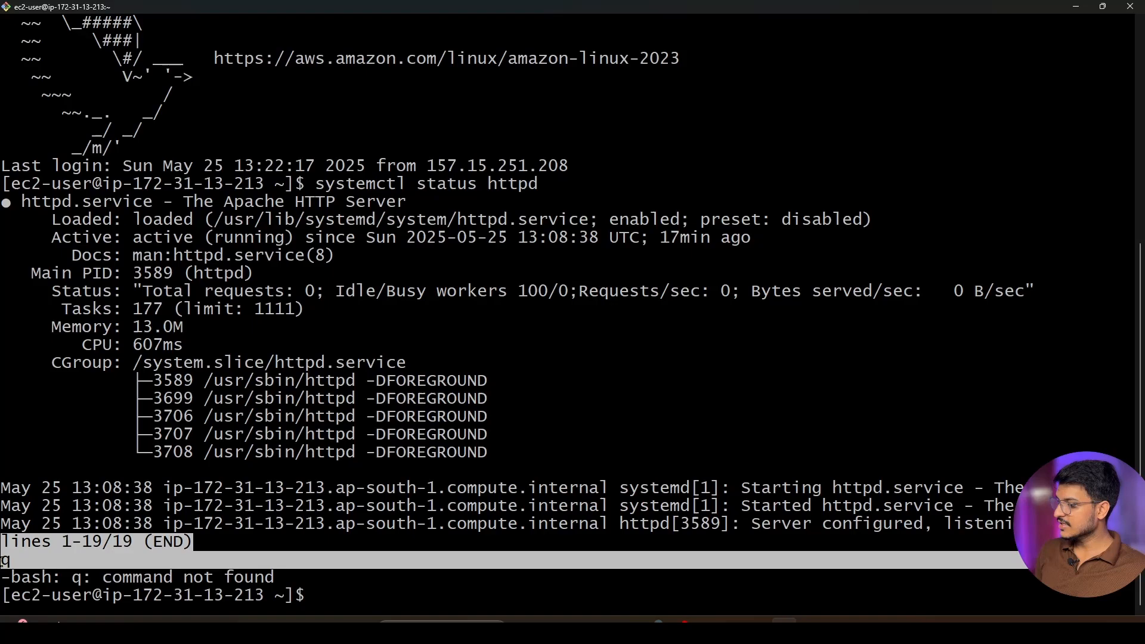
click(32, 565)
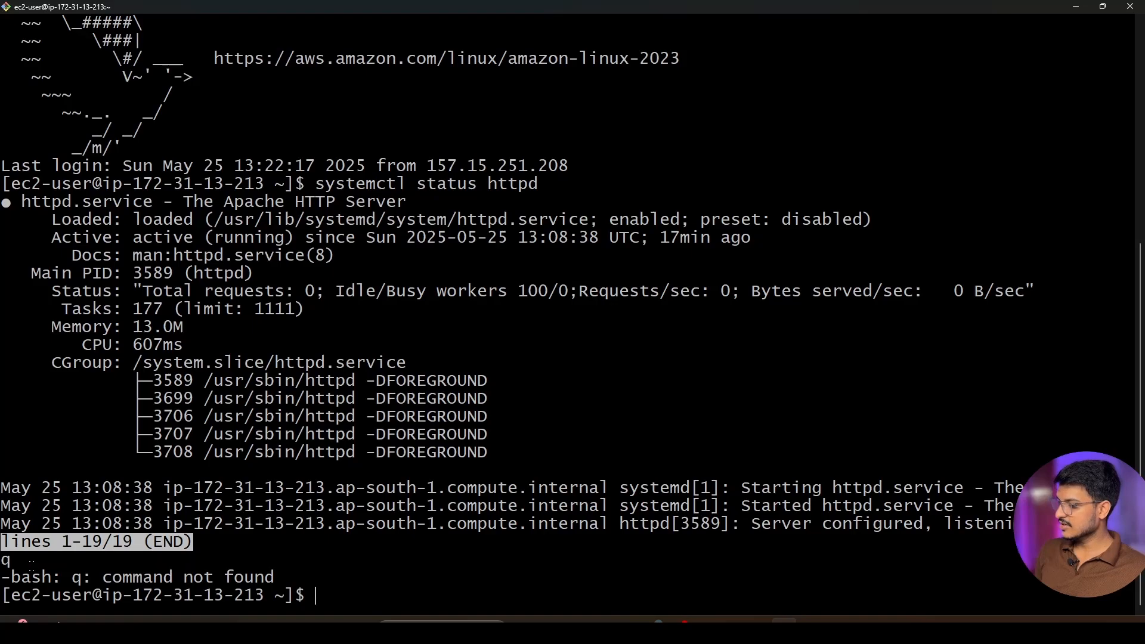
triple_click(14, 565)
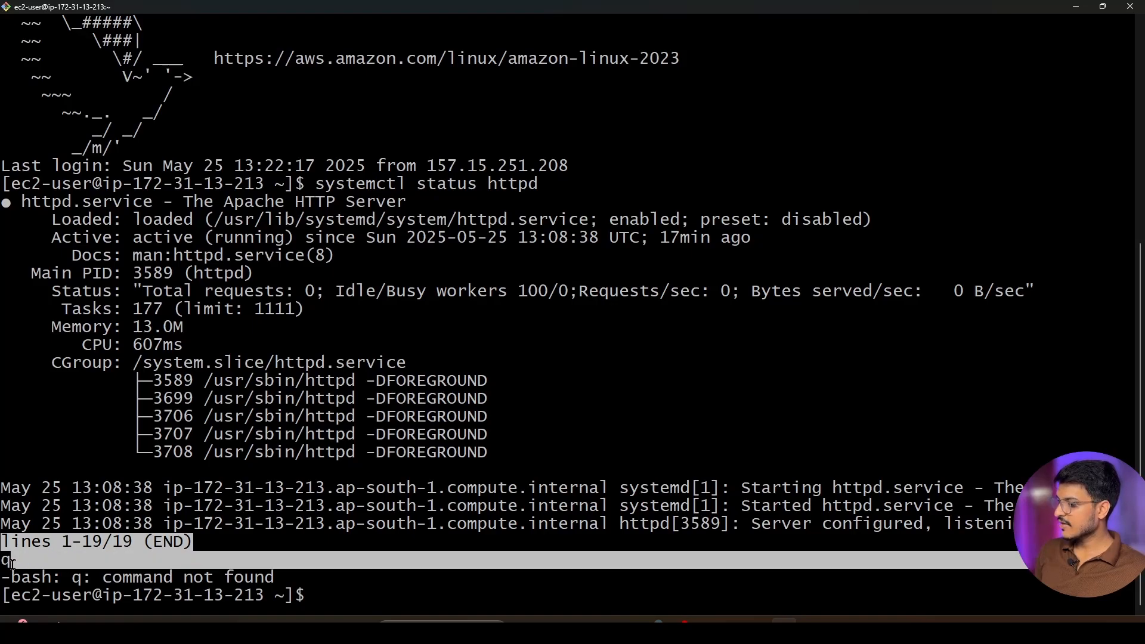
click(116, 548)
text(clear)
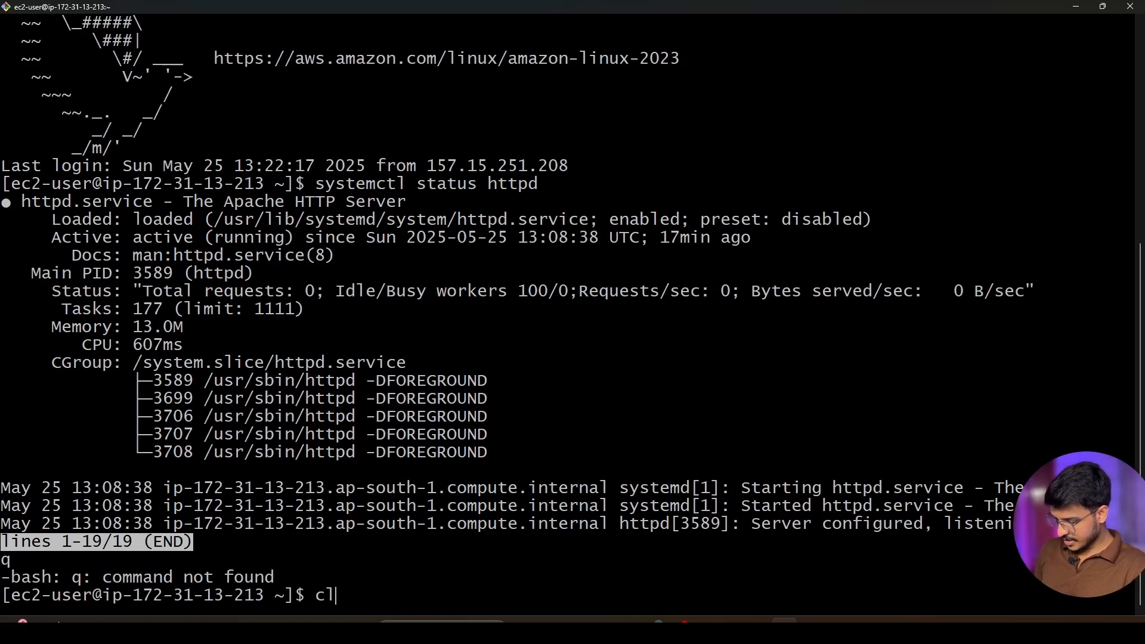
key(Return)
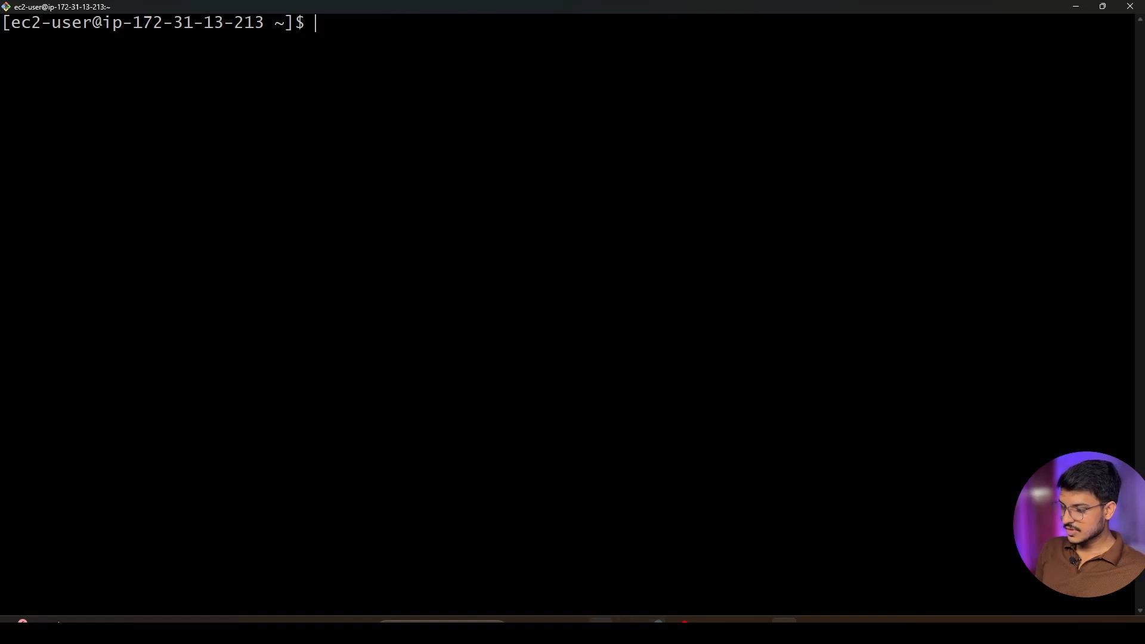
Switch to Chrome and examine the echo line for index.html in the example Apache user data script
click(653, 631)
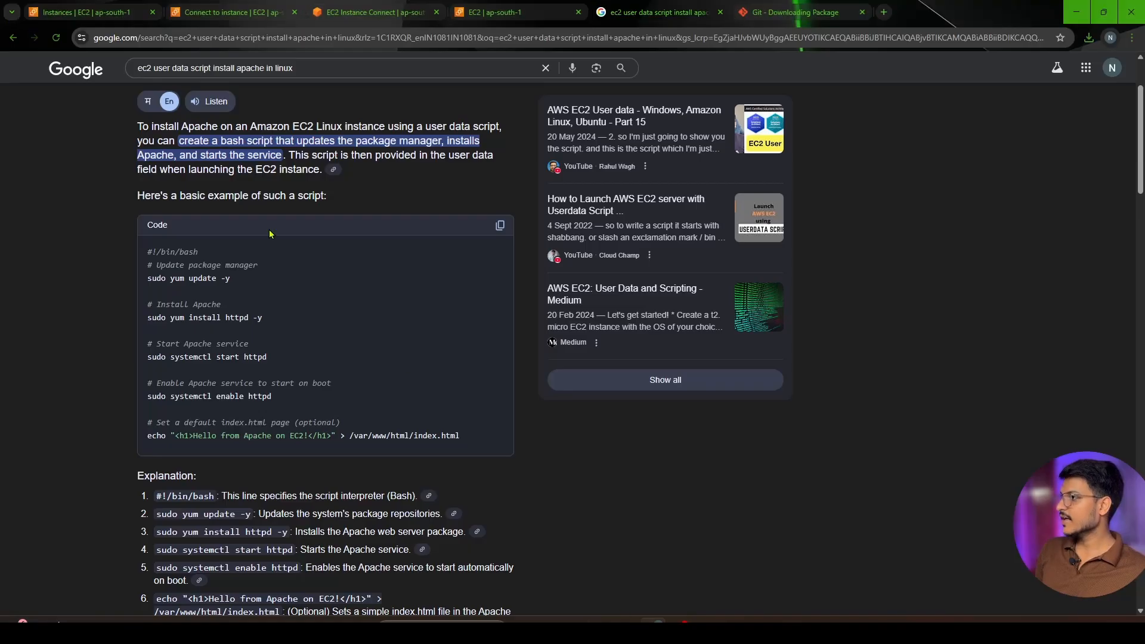
click(219, 11)
click(656, 12)
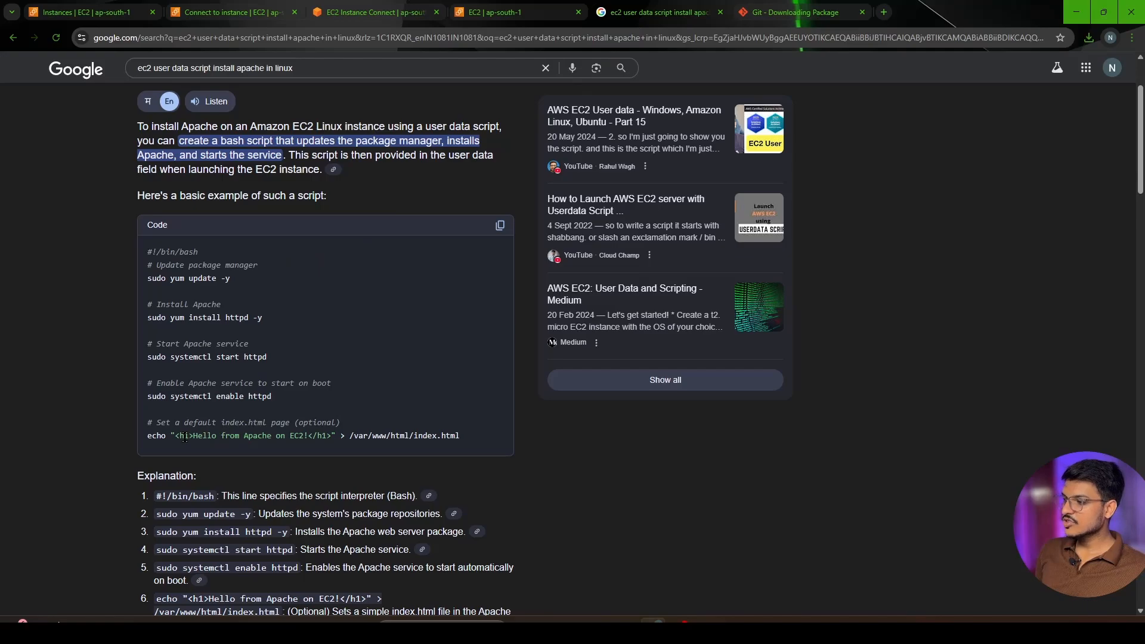
drag(185, 436, 316, 434)
click(211, 436)
drag(192, 435, 303, 435)
Copy the public IPv4 address from the MyFirstEc2 instance summary and load it in a new browser tab
click(376, 12)
click(225, 6)
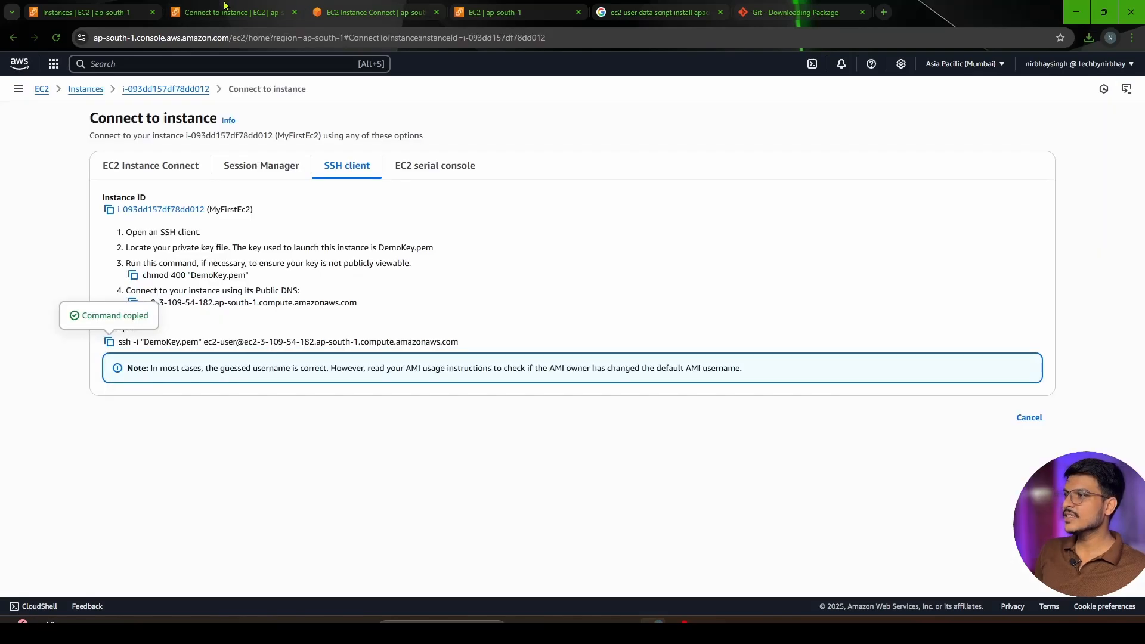
click(161, 90)
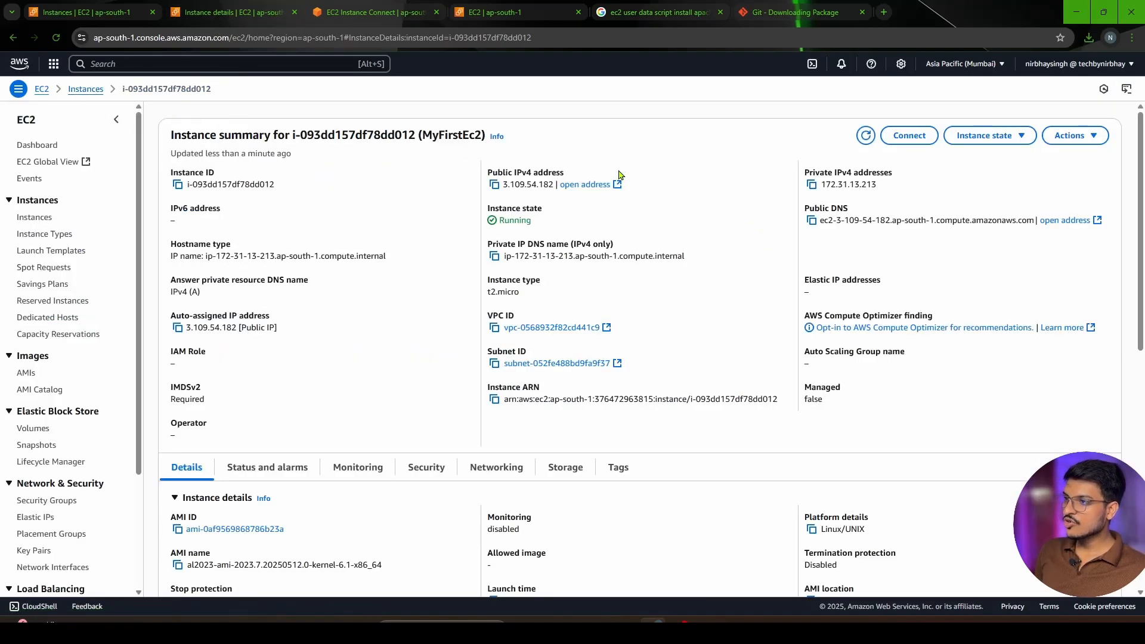
click(494, 186)
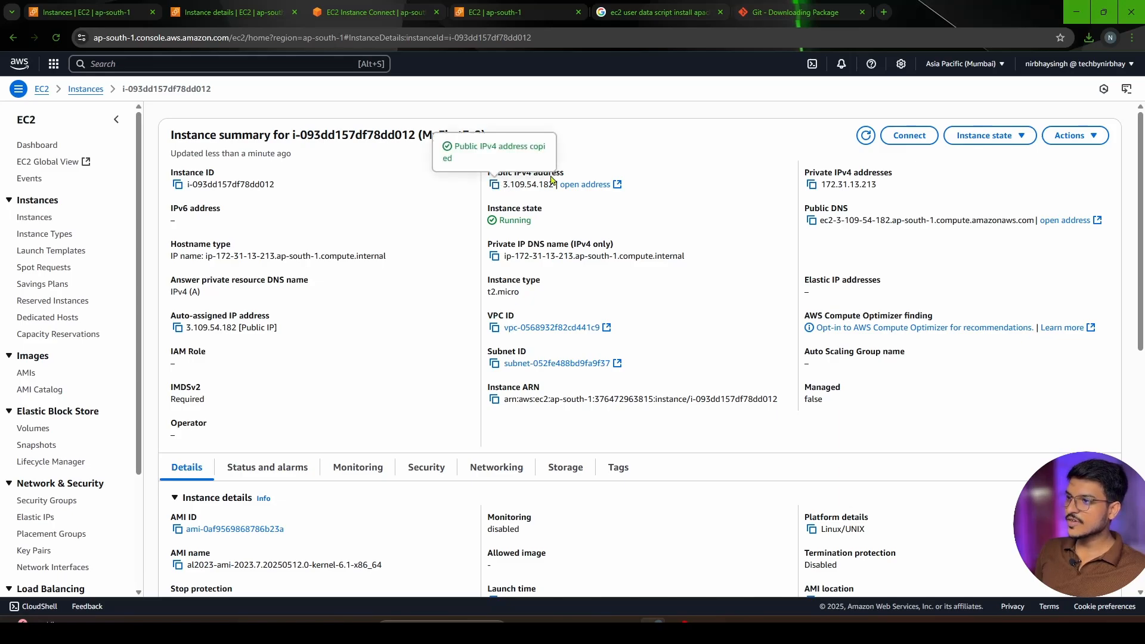
key(ctrl+t)
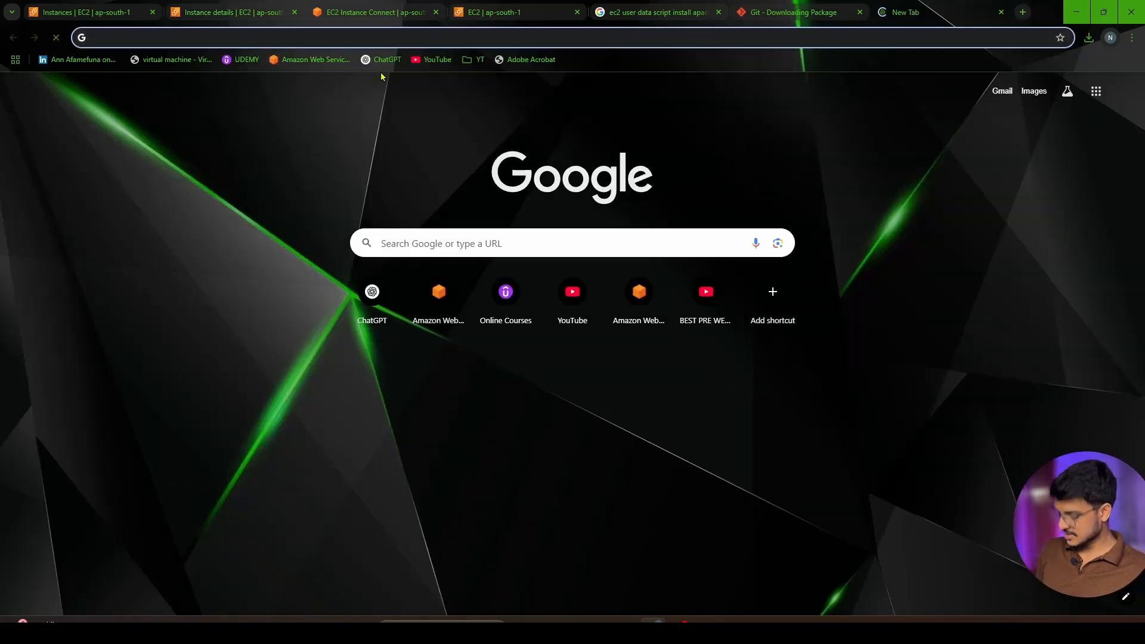
key(ctrl+v)
key(Return)
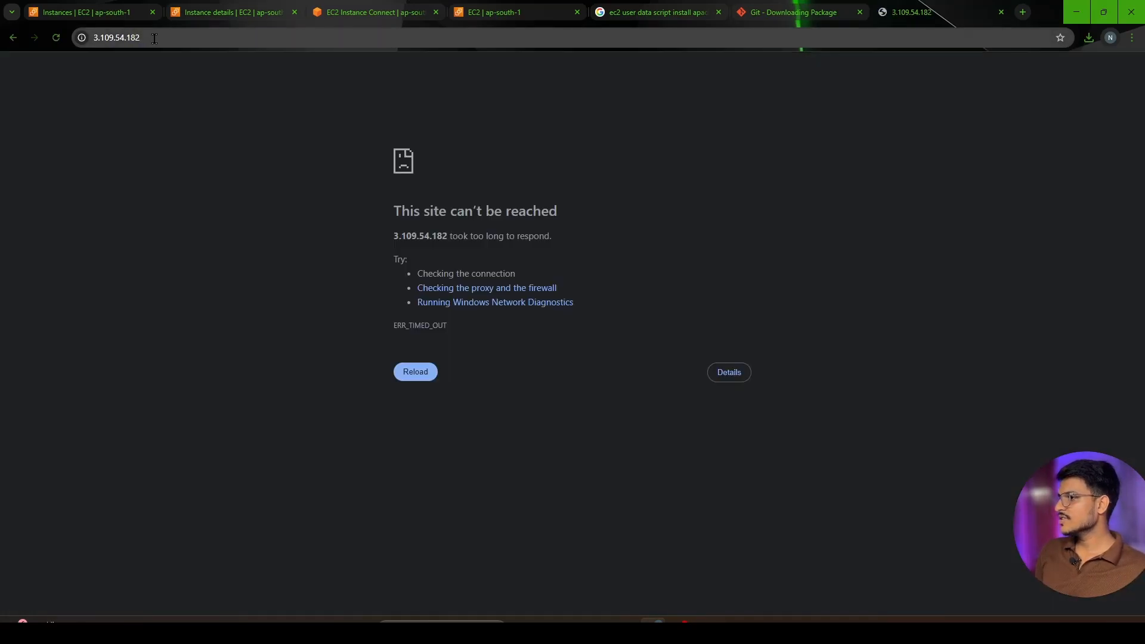
drag(388, 208, 573, 227)
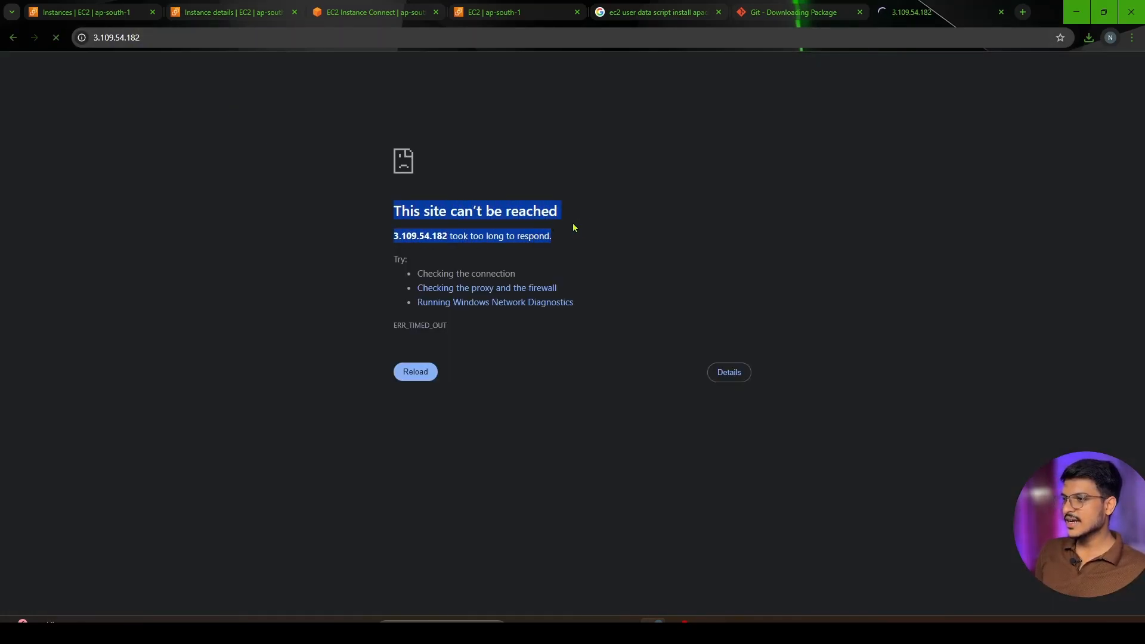
click(663, 238)
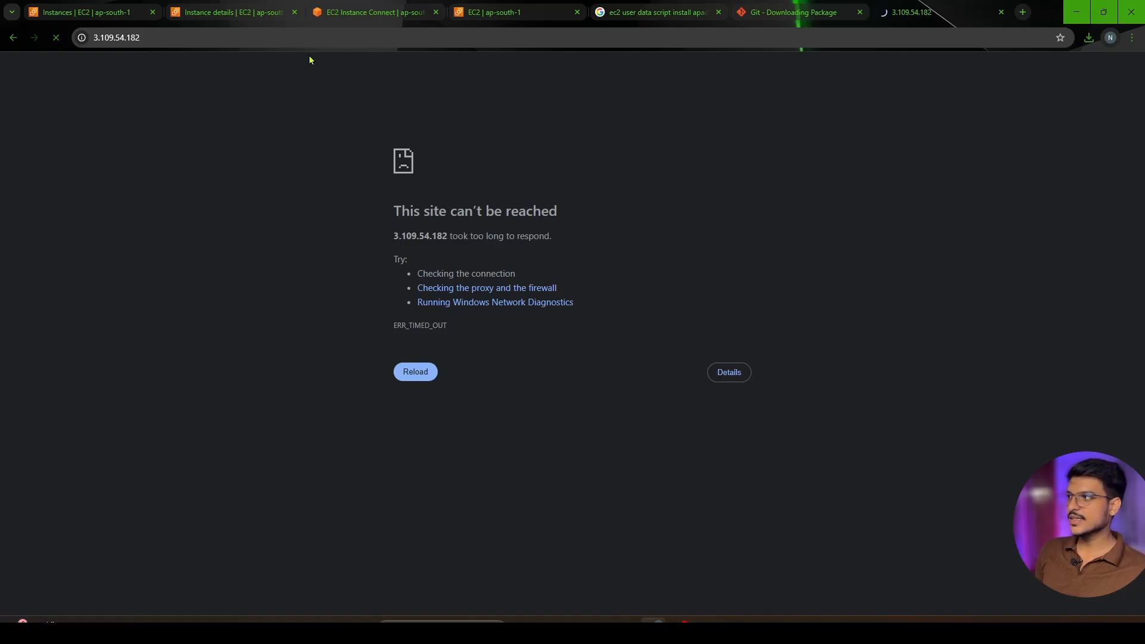
click(161, 37)
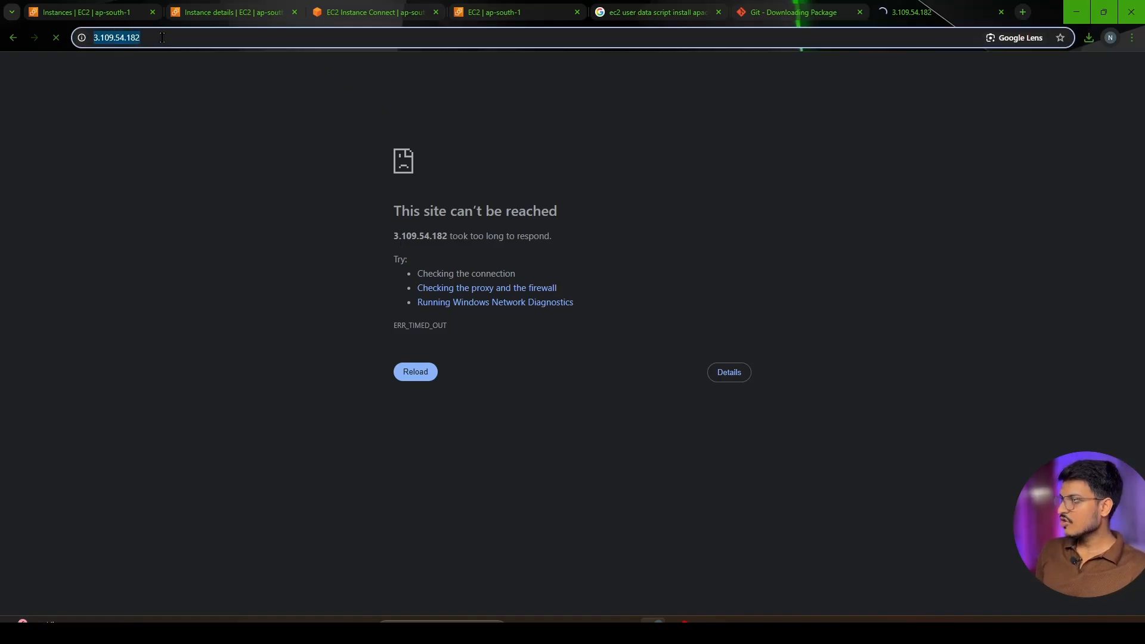
key(Left)
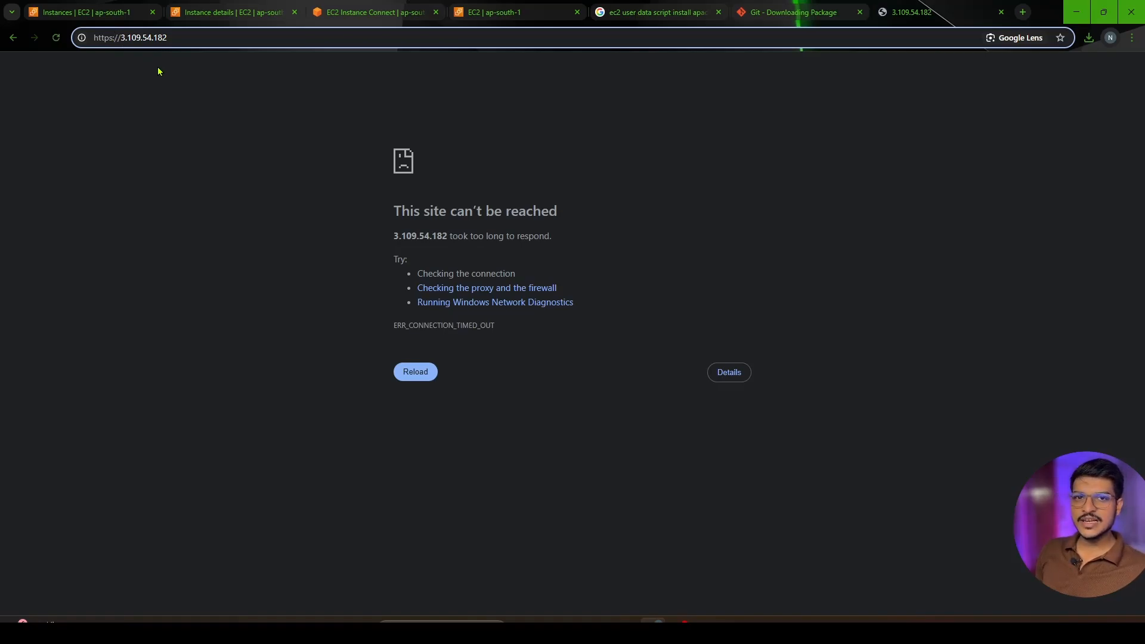
key(Return)
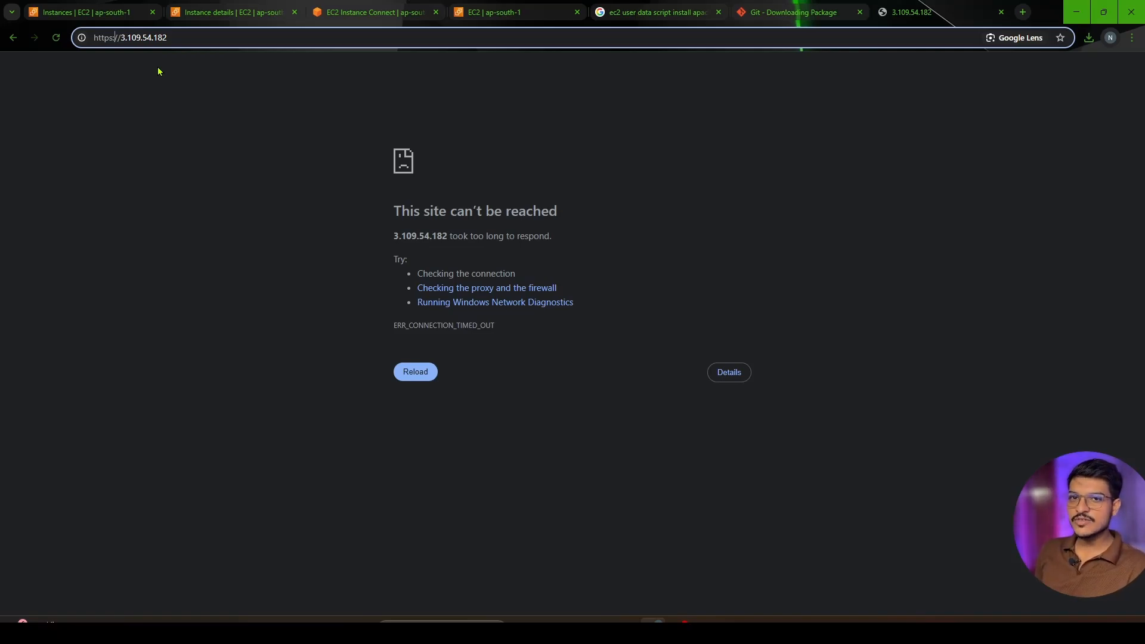
key(Return)
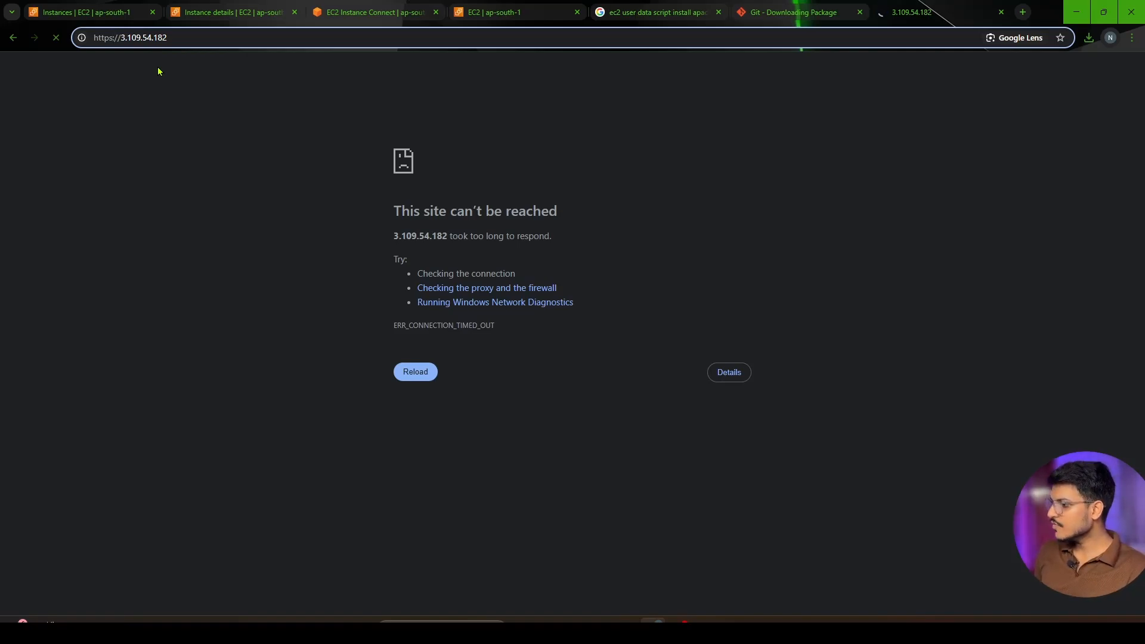
key(BackSpace)
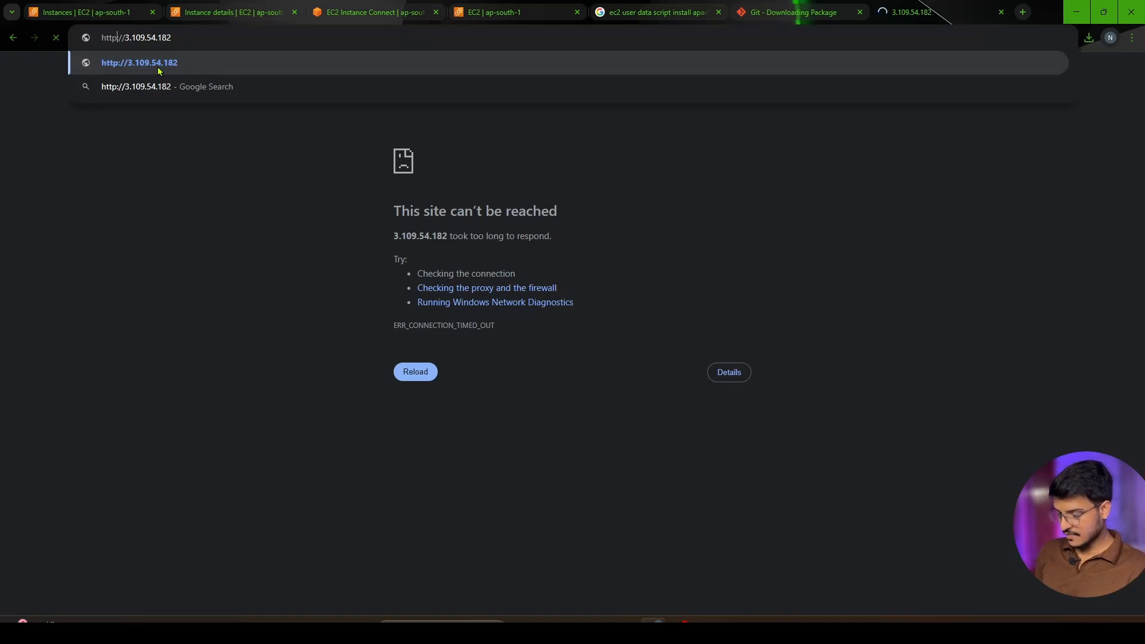
click(158, 67)
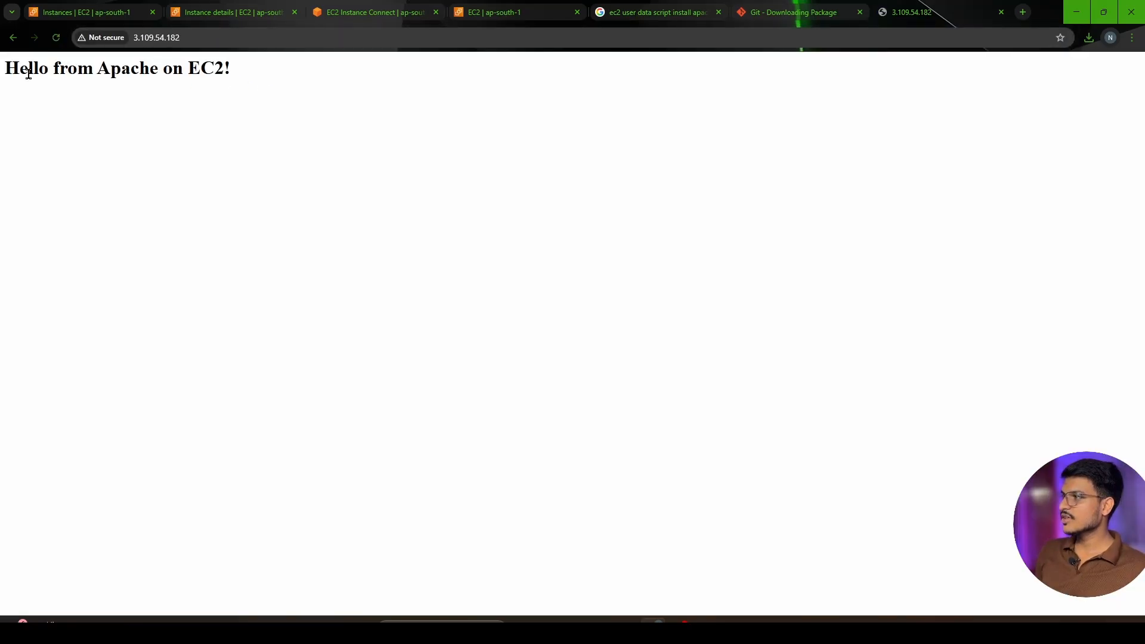
Examine the heading of the web page served at the instance's public IP address
drag(5, 69, 272, 79)
click(271, 80)
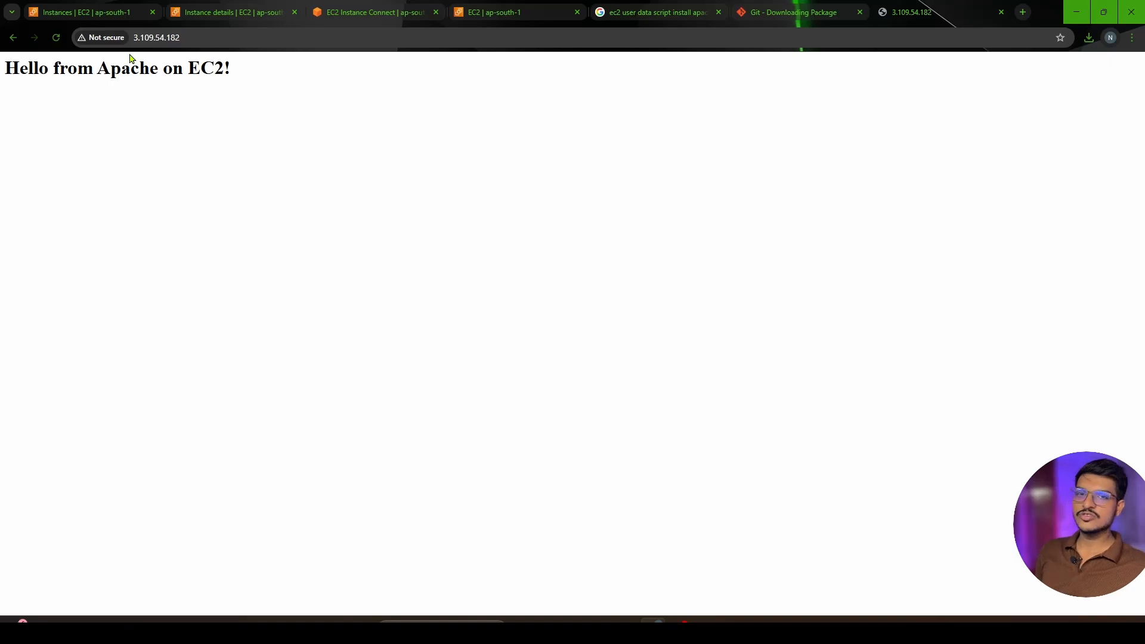
click(398, 12)
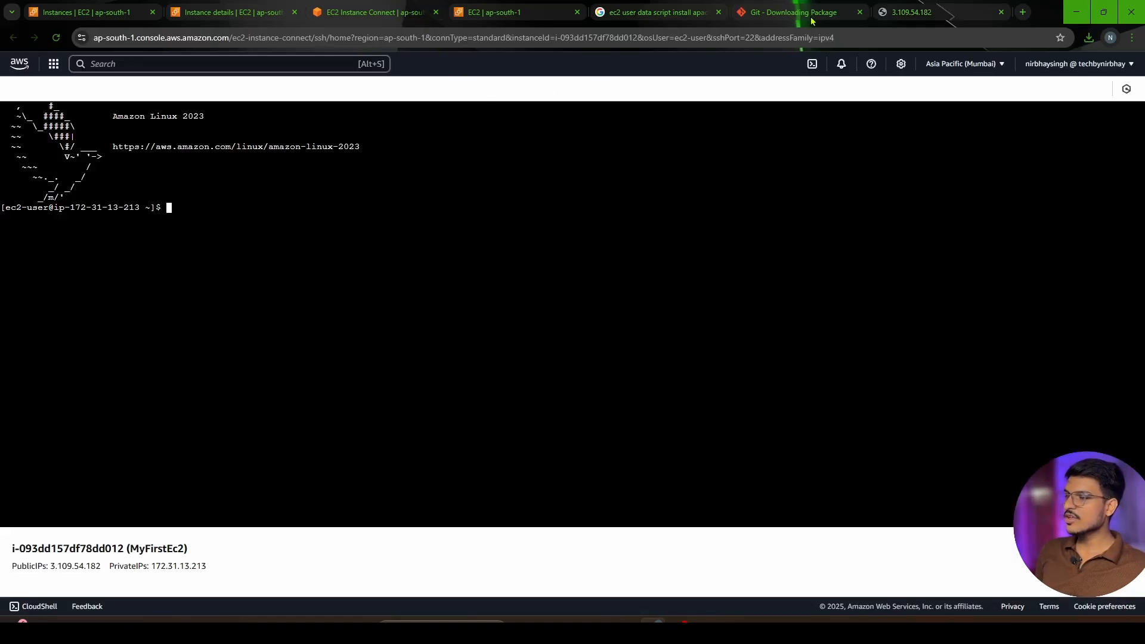
click(912, 11)
drag(250, 77, 2, 75)
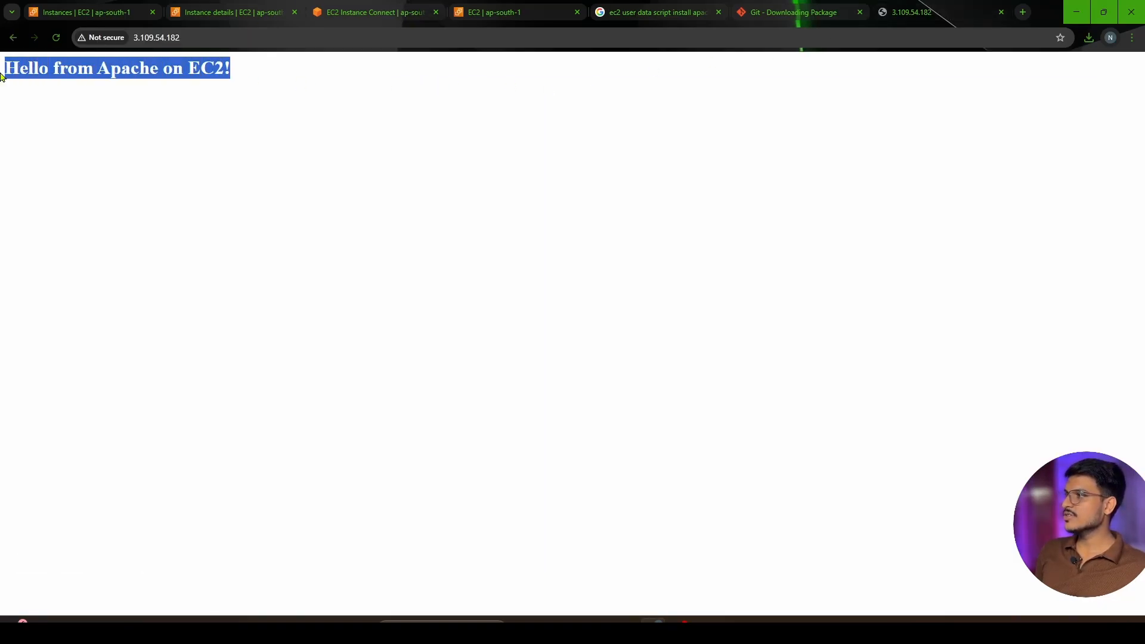
Copy the public DNS name from the MyFirstEc2 instance summary and load it in a new browser tab
click(224, 12)
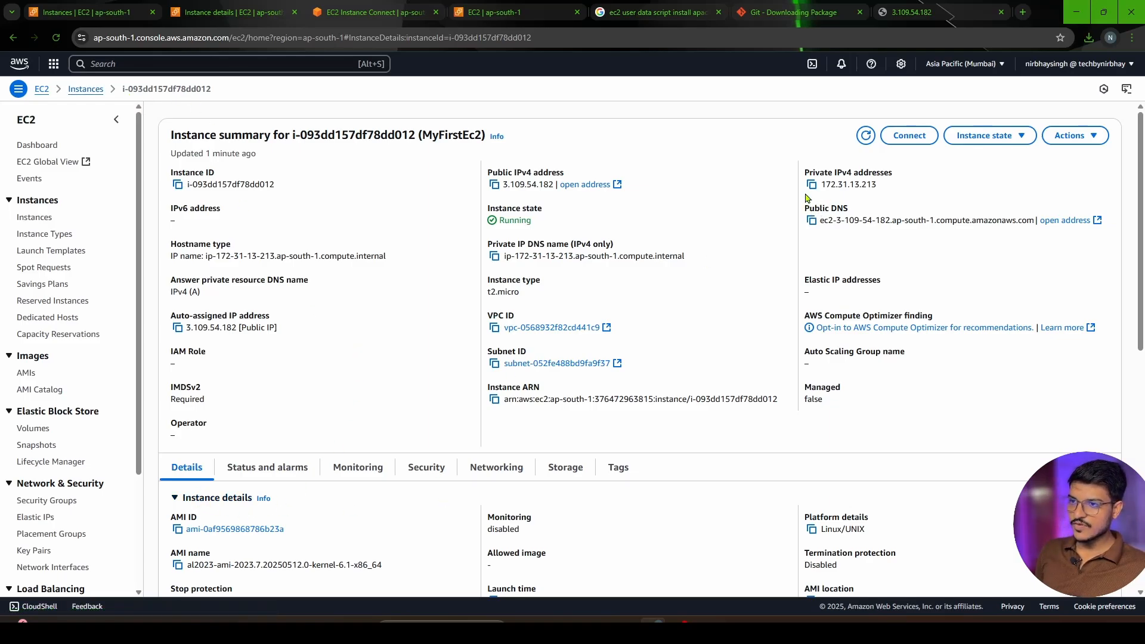
click(811, 222)
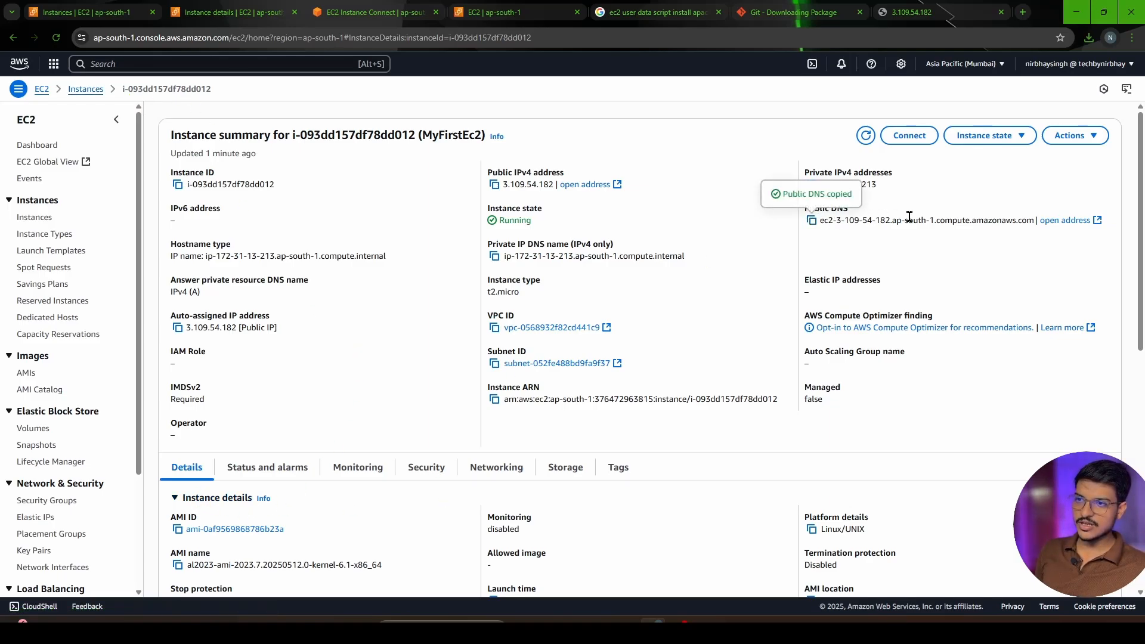
key(ctrl+t)
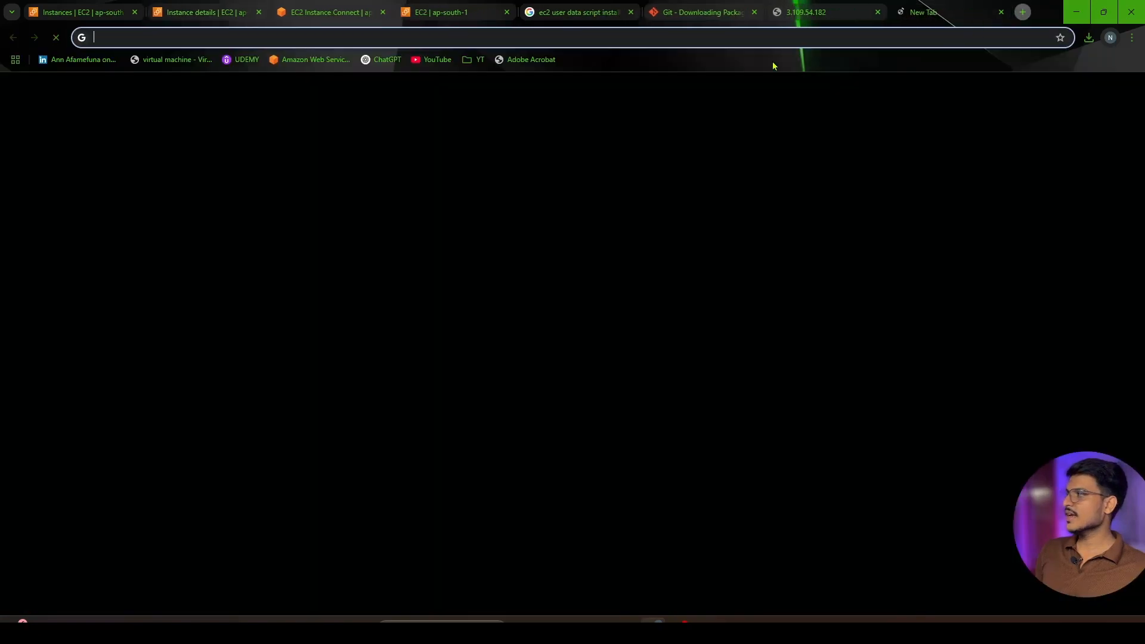
key(ctrl+v)
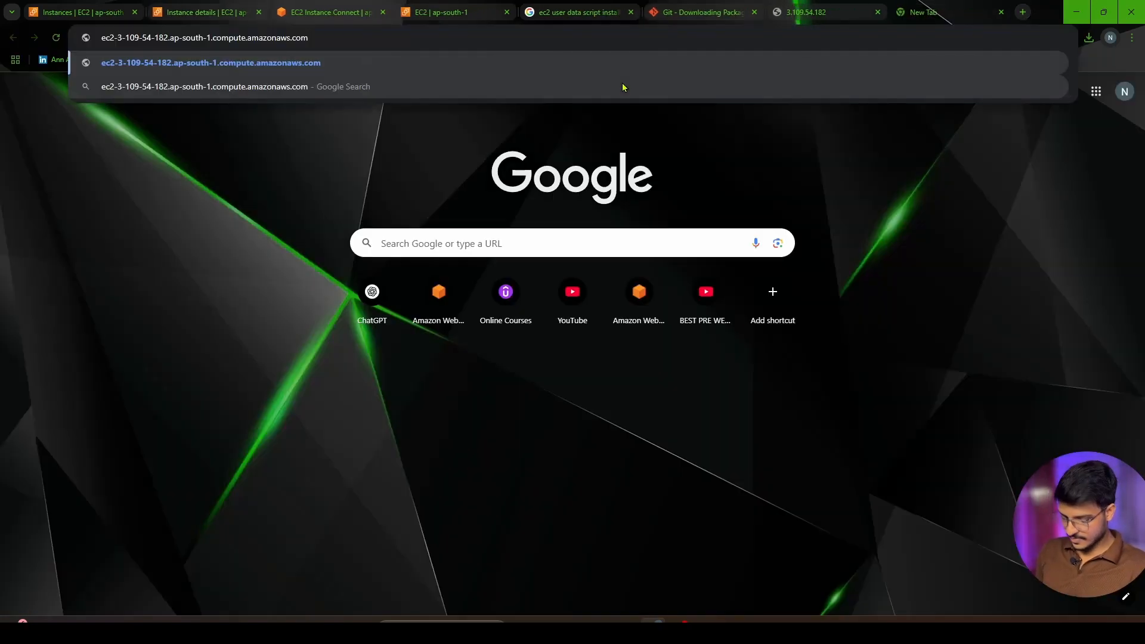
key(Return)
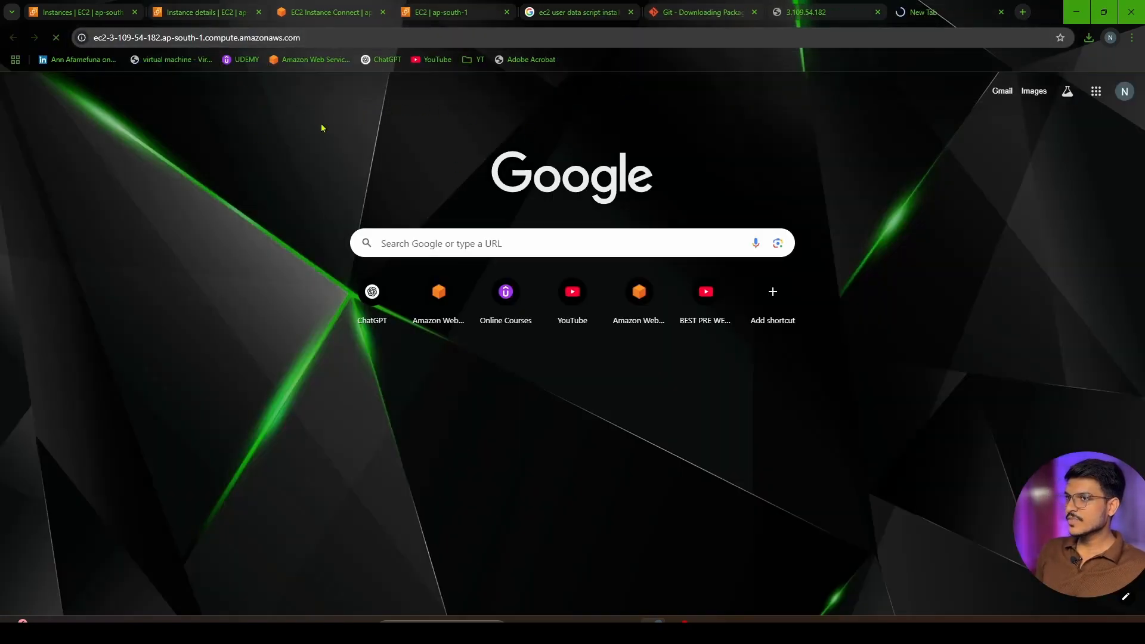
Edit the public DNS address to use http instead of https and load it again
click(96, 37)
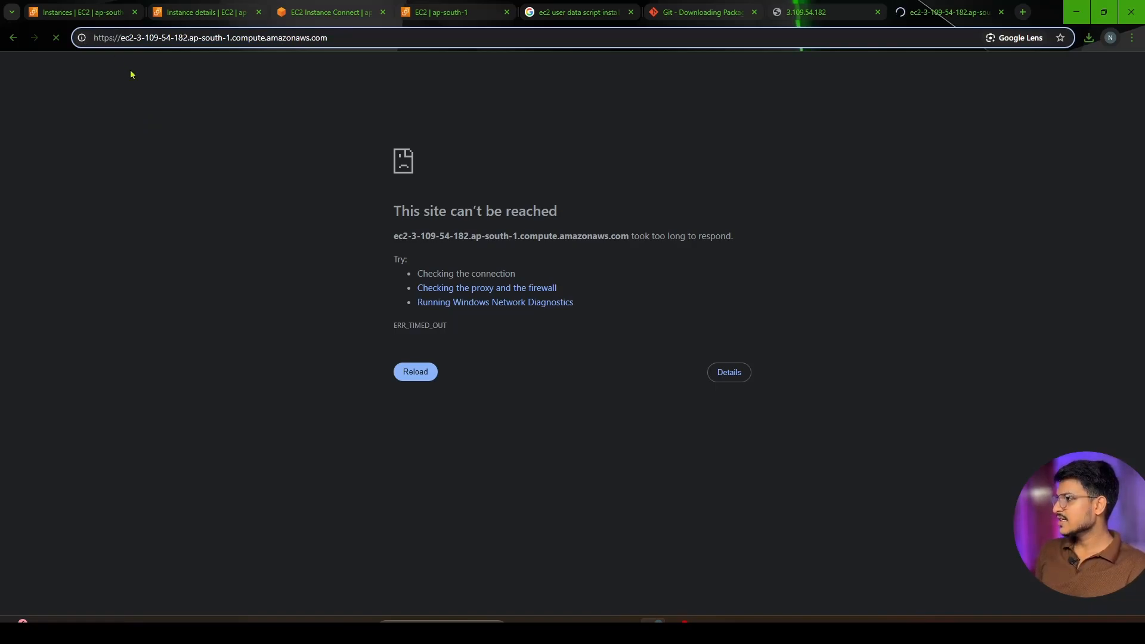
key(Left)
key(Left)
key(BackSpace)
text(:)
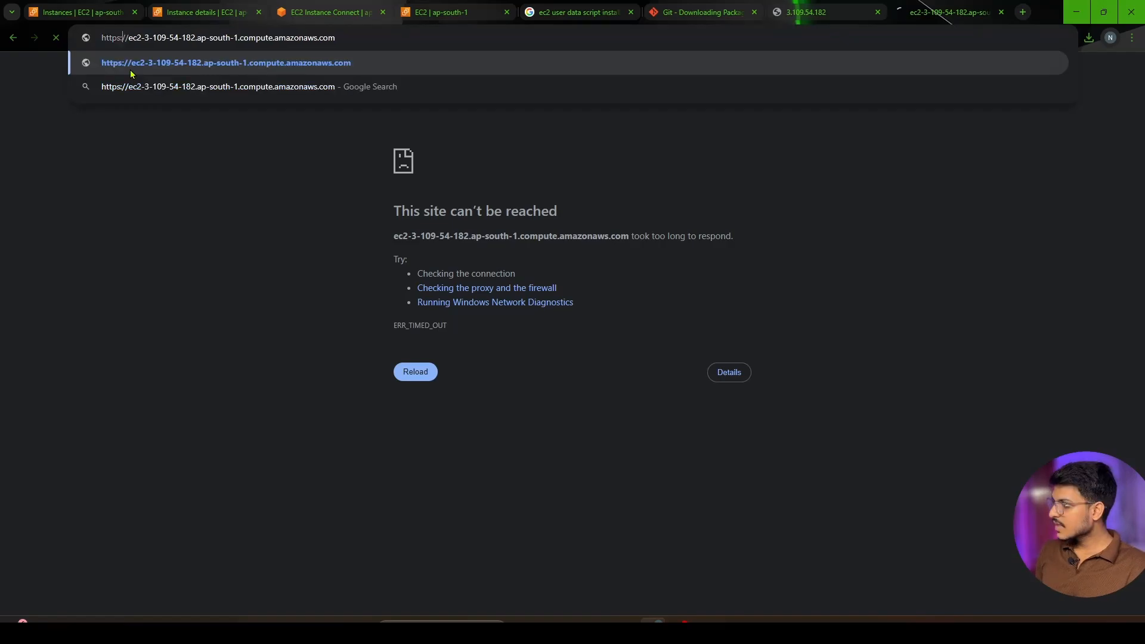
key(Return)
Return to the MyFirstEc2 instance summary and open its networking details to review the IP addresses
key(ctrl+2)
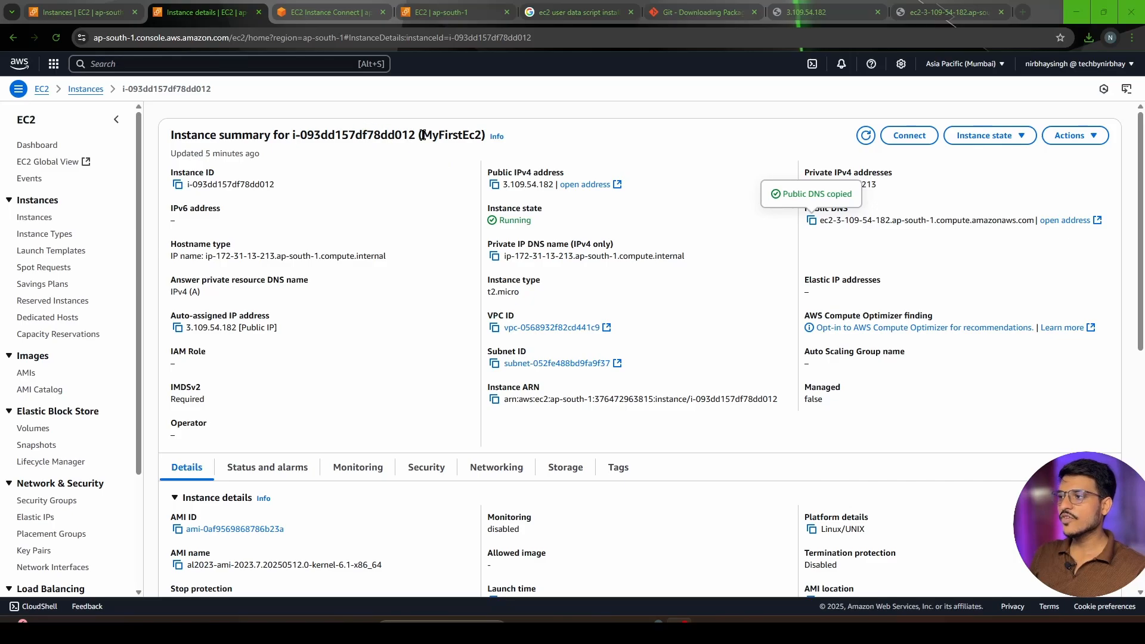
drag(422, 135, 490, 139)
click(633, 139)
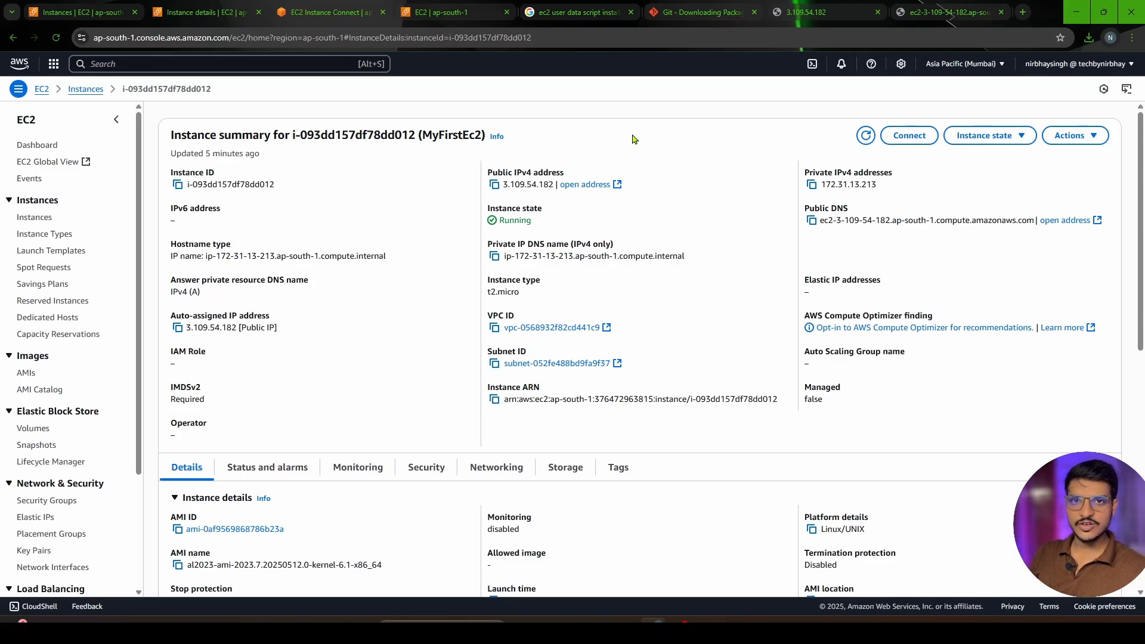
scroll(630, 362, down, 3)
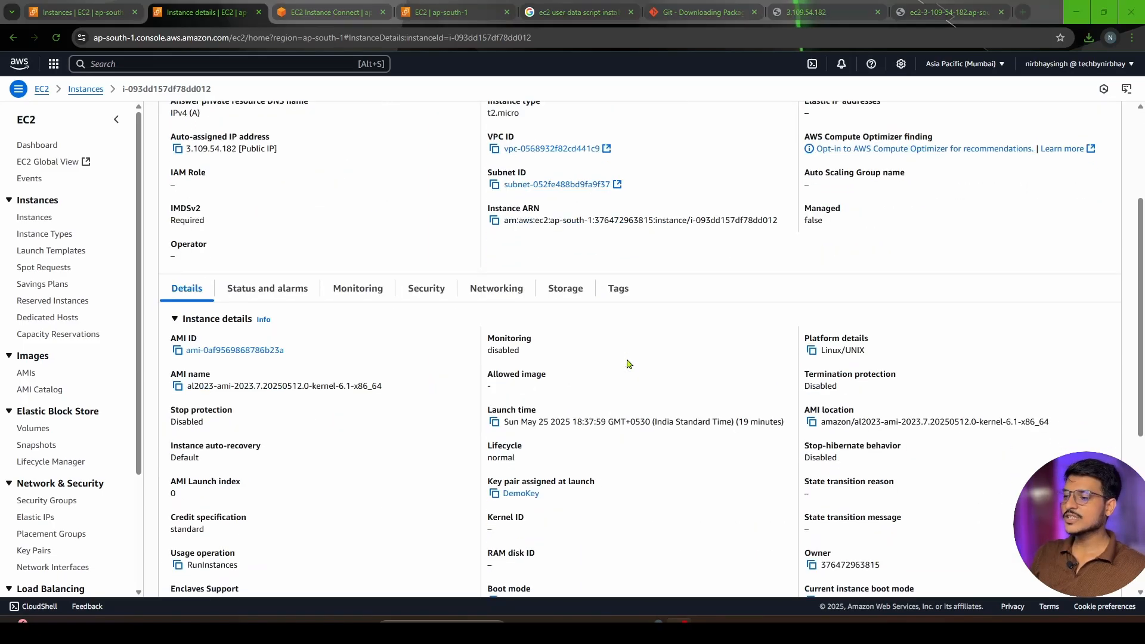
click(504, 290)
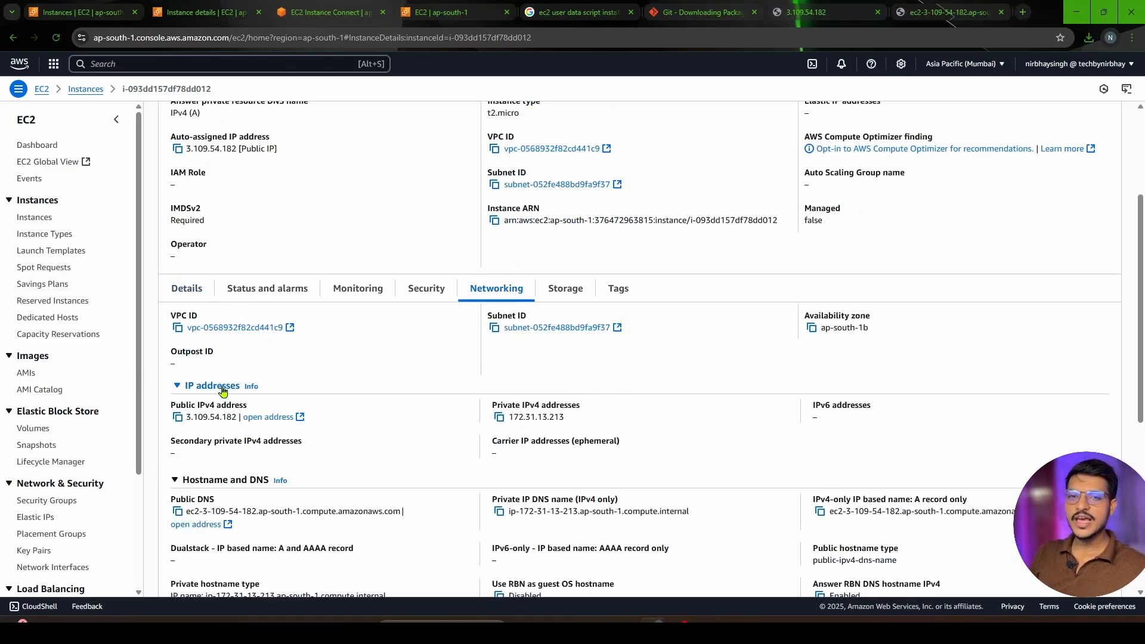